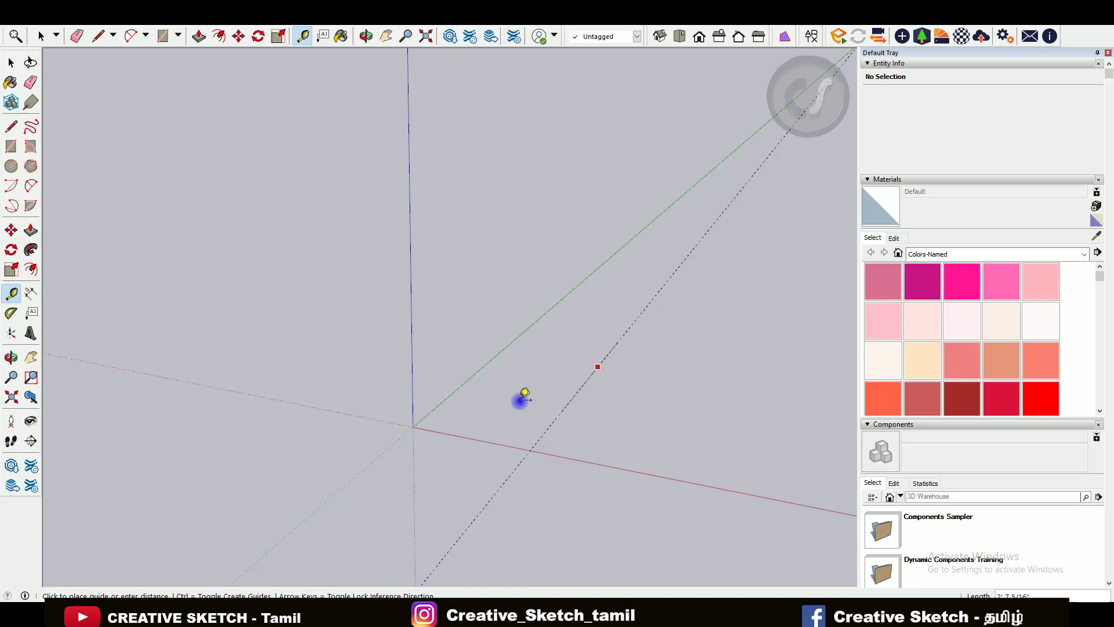
- With the Tape Measure, drag a guide offset along the red axis from an existing guide
middle_click_drag(520, 398, 673, 388)
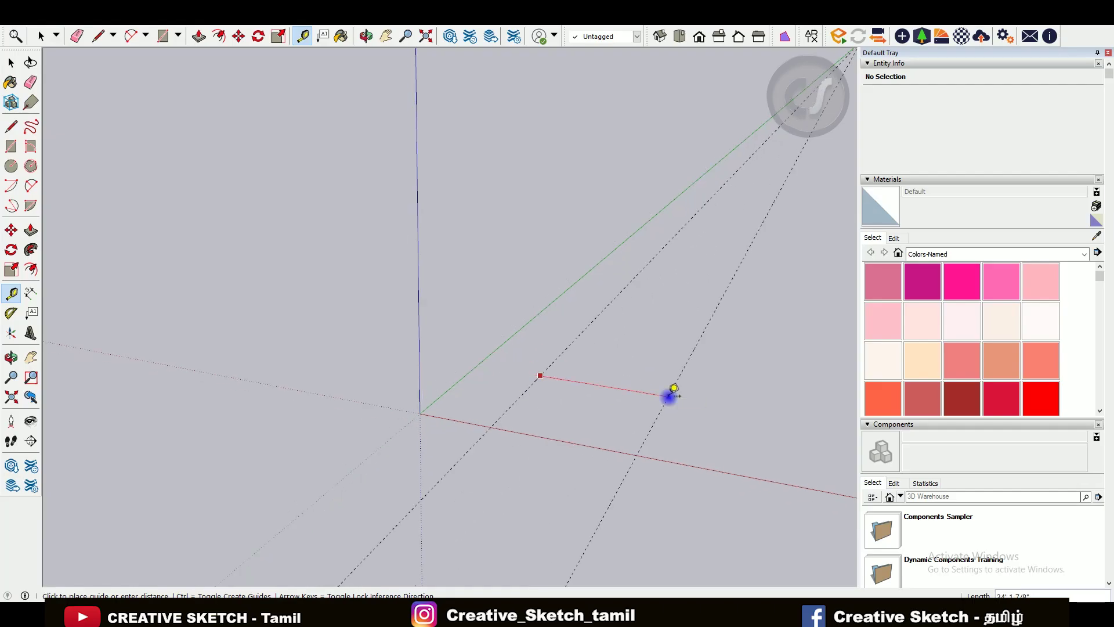
- Place a guide 29' from the reference and draw the rectangular base face between the guides
left_click(673, 395)
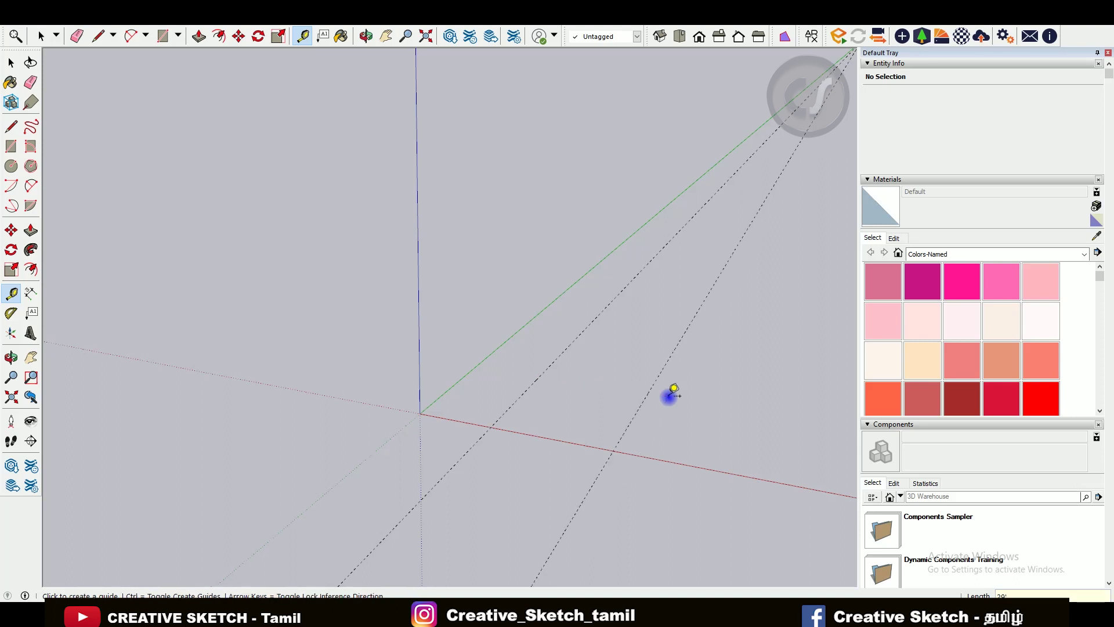
left_click(538, 378)
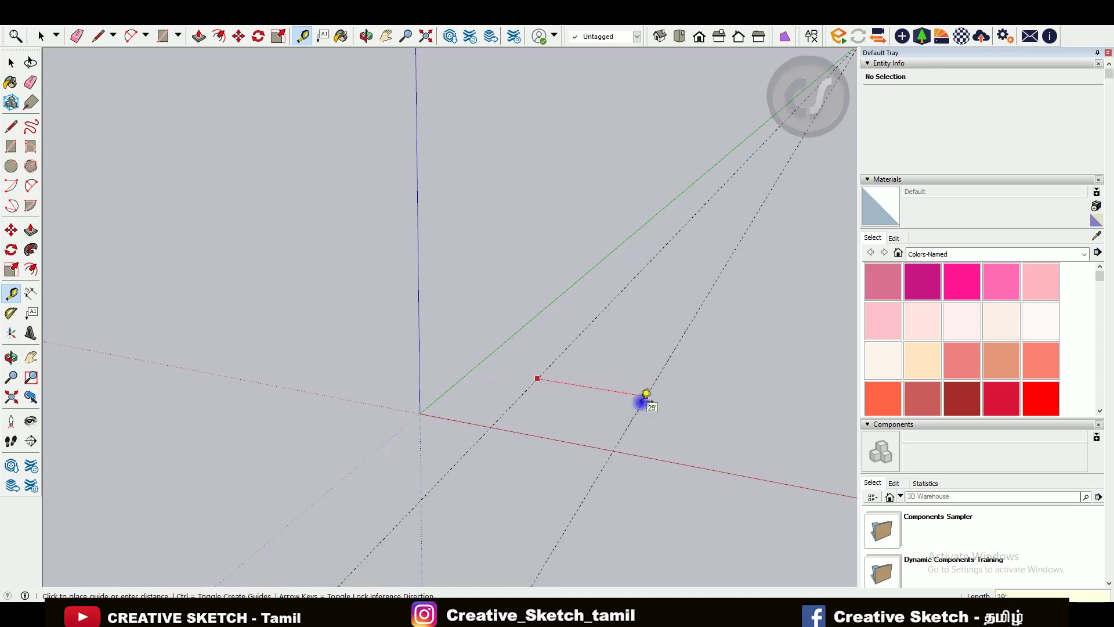
key("r")
left_click(637, 452)
- Push/Pull the base rectangle up into a thin plinth slab
key("p")
left_click_drag(562, 428, 562, 412)
scroll(489, 419, "down", 2)
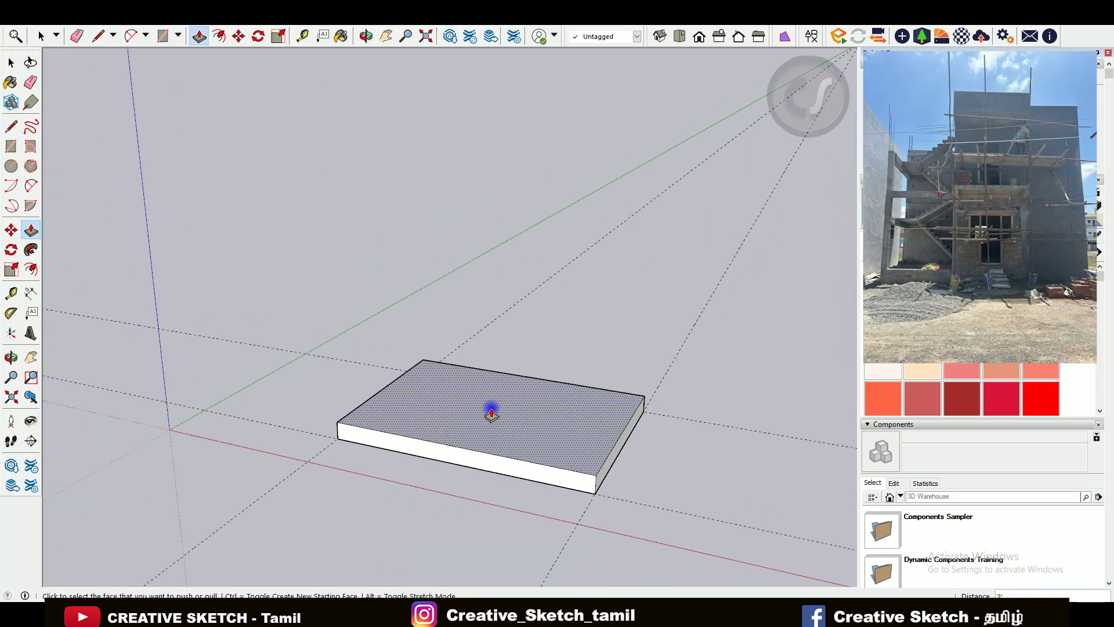
scroll(464, 401, "up", 3)
- Add guides inset 9" from the slab's edges
key("t")
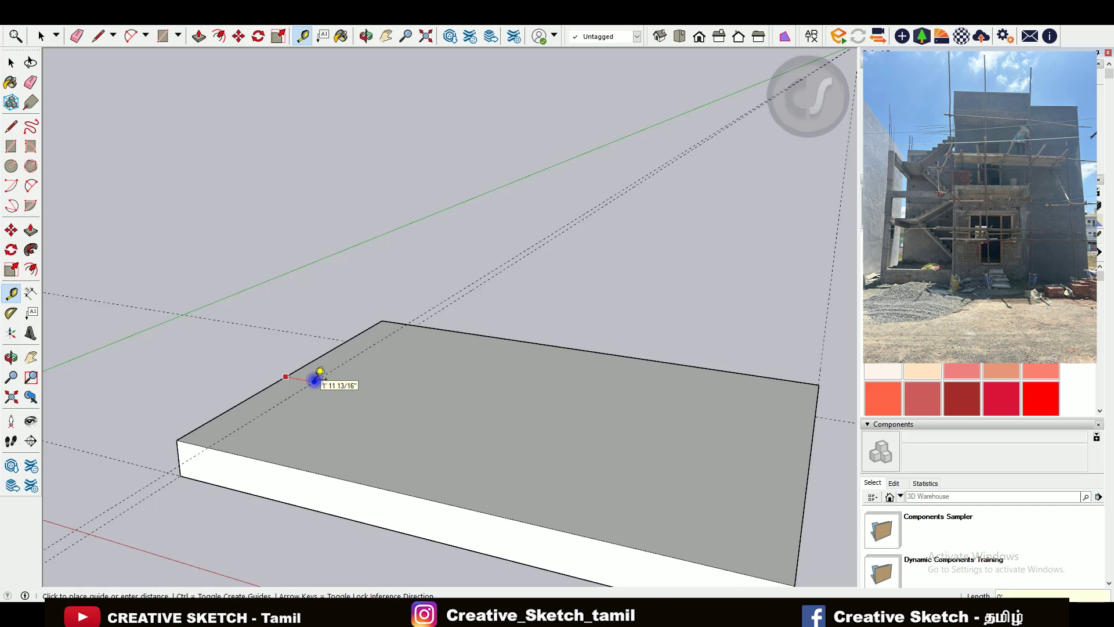
left_click(314, 381)
left_click(517, 348)
middle_click_drag(509, 354, 673, 429)
left_click(673, 429)
type("9")
key("Return")
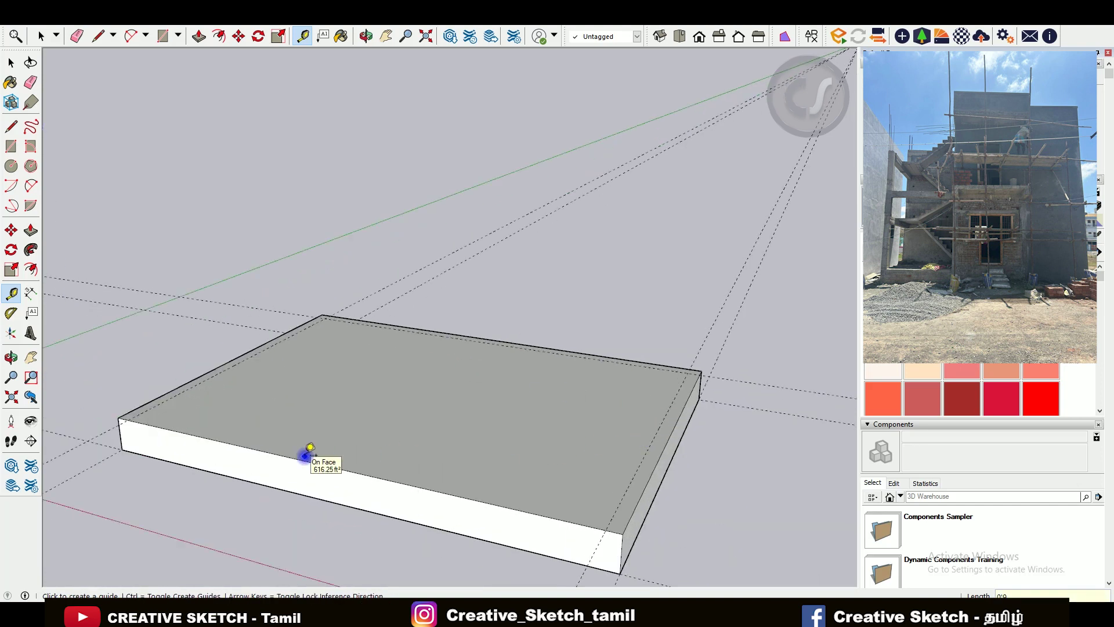
scroll(348, 447, "down", 2)
scroll(441, 464, "down", 1)
- Start pushing the slab's front face and orbit around the slab
key("p")
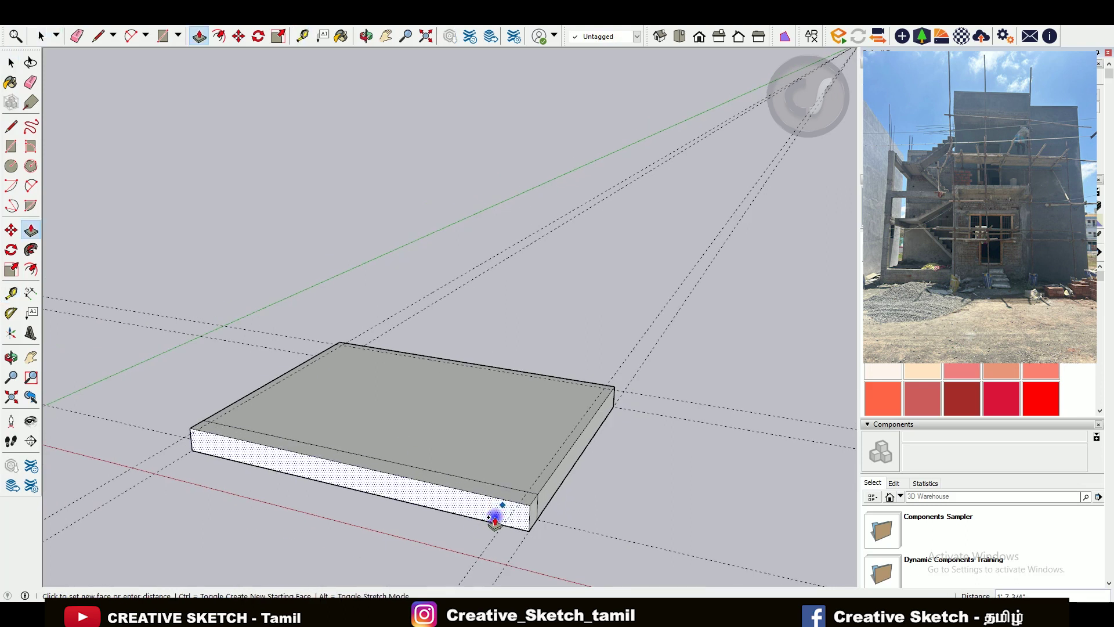
left_click(494, 522)
type("3'")
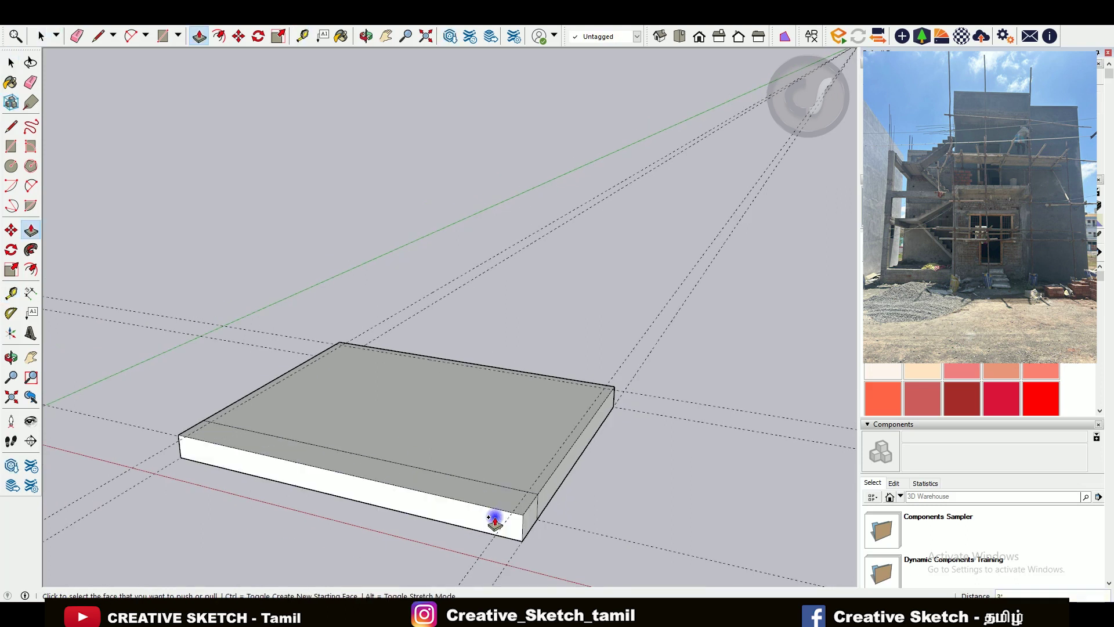
mouse_move(494, 522)
middle_mouse_down()
mouse_move(602, 441)
mouse_move(308, 544)
mouse_move(149, 523)
middle_mouse_up()
- Pick the slab's front face and orbit the slab to a new working angle
left_click(332, 566)
key("e")
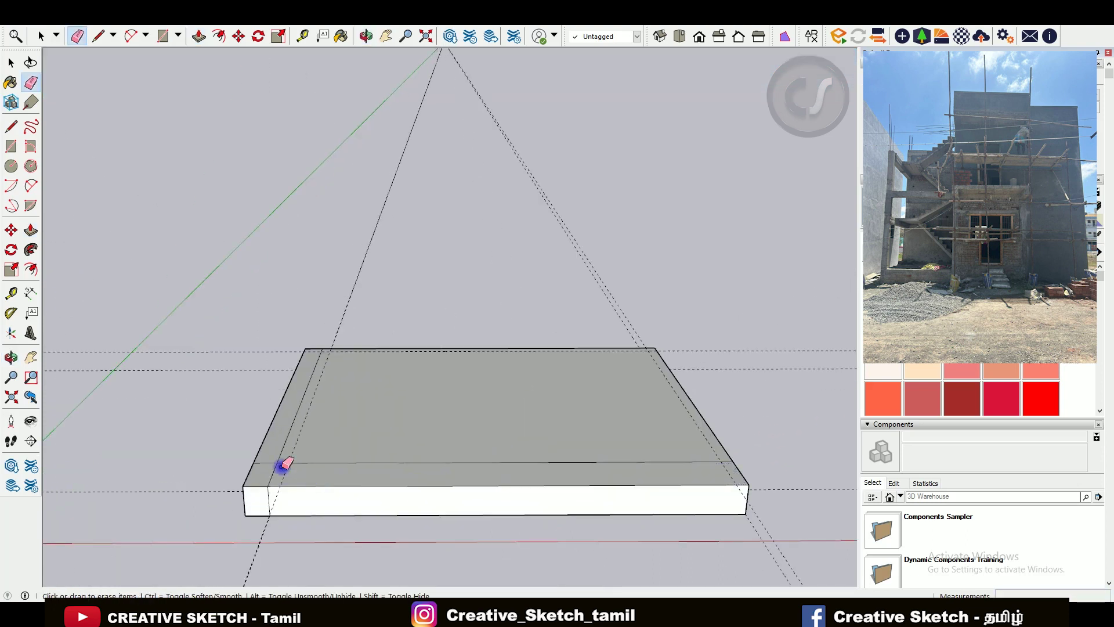
key("l")
mouse_move(283, 479)
middle_mouse_down()
mouse_move(306, 461)
mouse_move(240, 483)
mouse_move(241, 472)
middle_mouse_up()
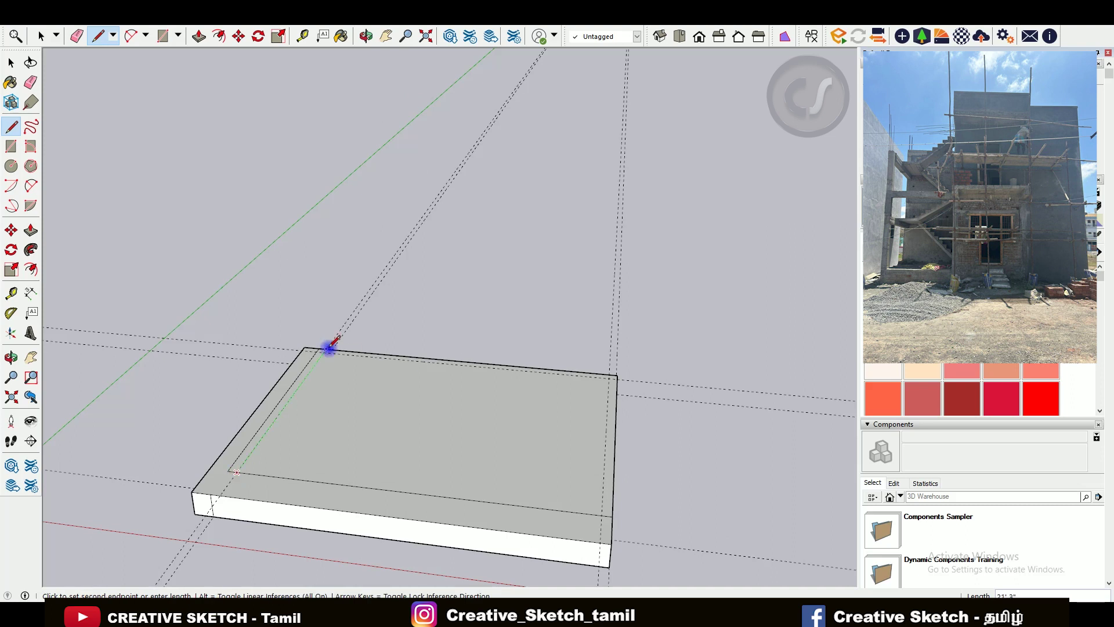
middle_click_drag(597, 315, 424, 462)
mouse_move(390, 450)
left_mouse_down()
mouse_move(542, 450)
mouse_move(519, 337)
mouse_move(557, 368)
left_mouse_up()
key("l")
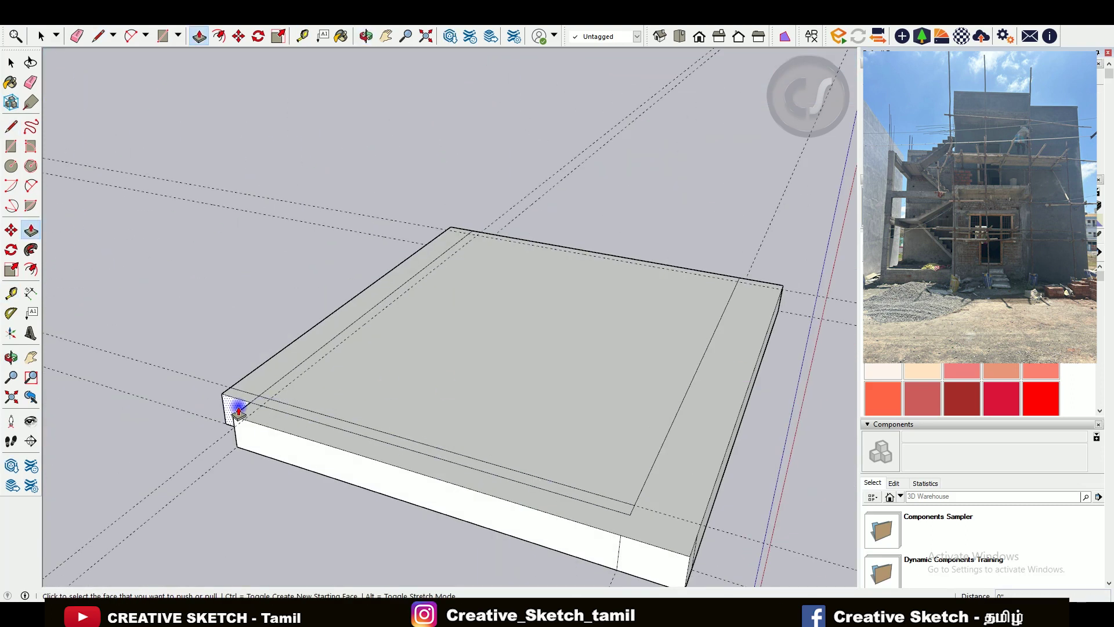
middle_click_drag(241, 408, 95, 423)
key("e")
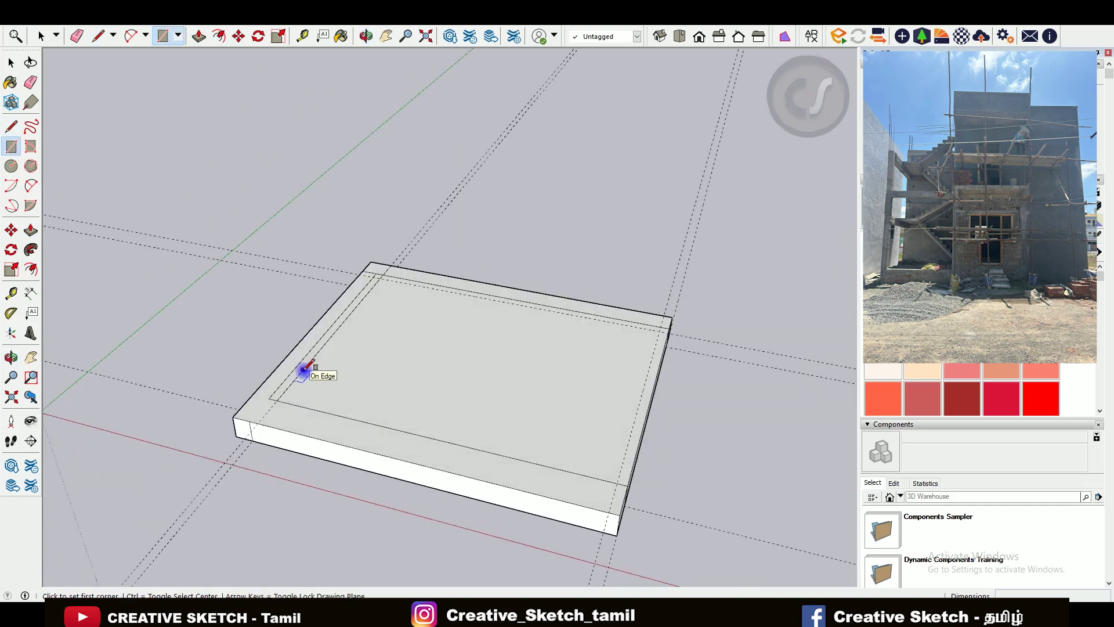
scroll(441, 402, "up", 2)
- Add 2'8" guides across the slab top from the inset line and left edge
key("t")
left_click(378, 345)
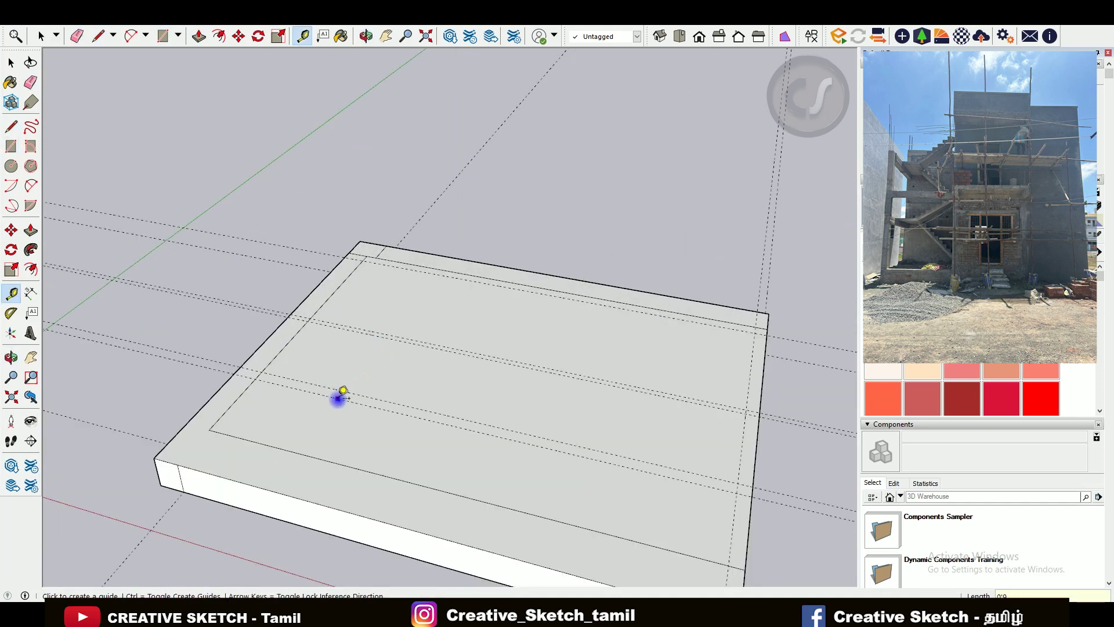
left_click(298, 389)
left_click(258, 435)
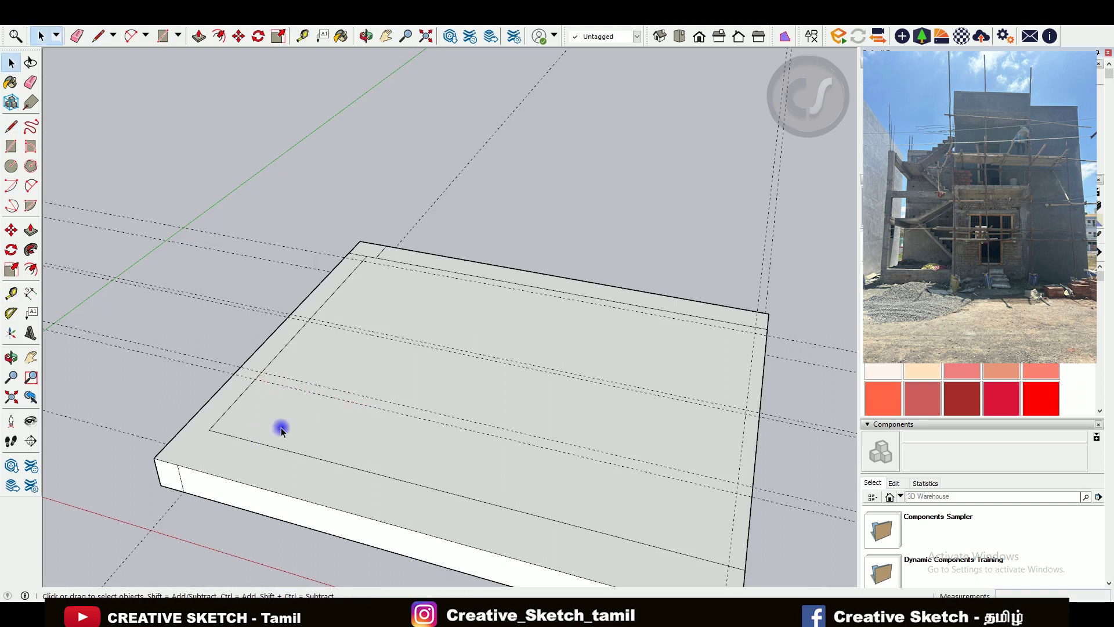
left_click(278, 353)
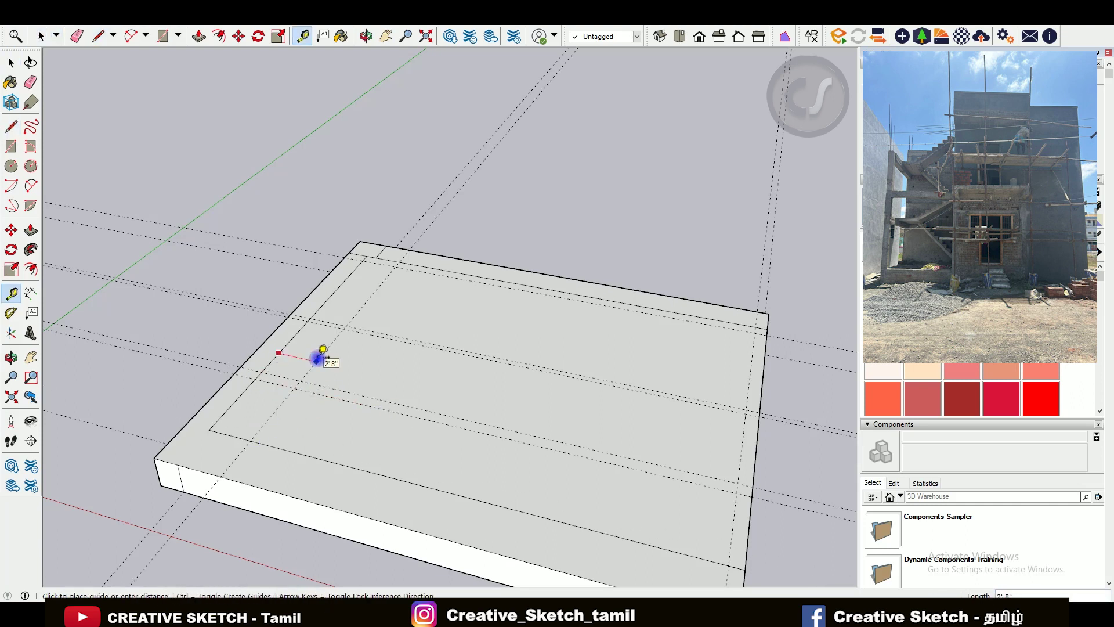
left_click(399, 388)
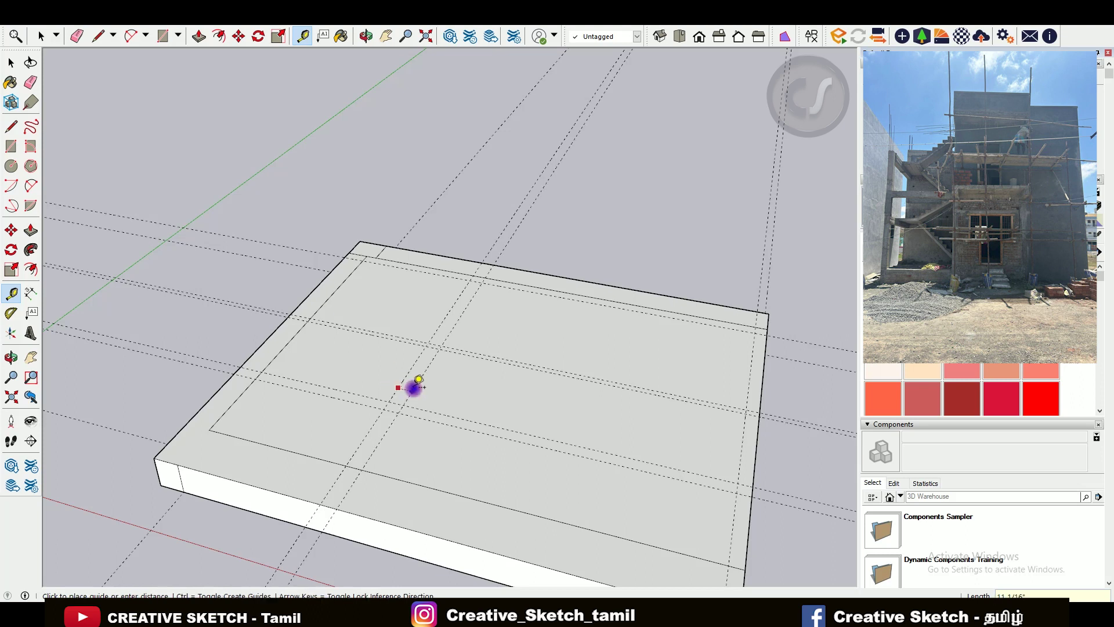
- Draw a line from a guide intersection to the slab's inner edge, outlining the notched footprint
scroll(378, 381, "down", 1)
key("l")
left_click(345, 455)
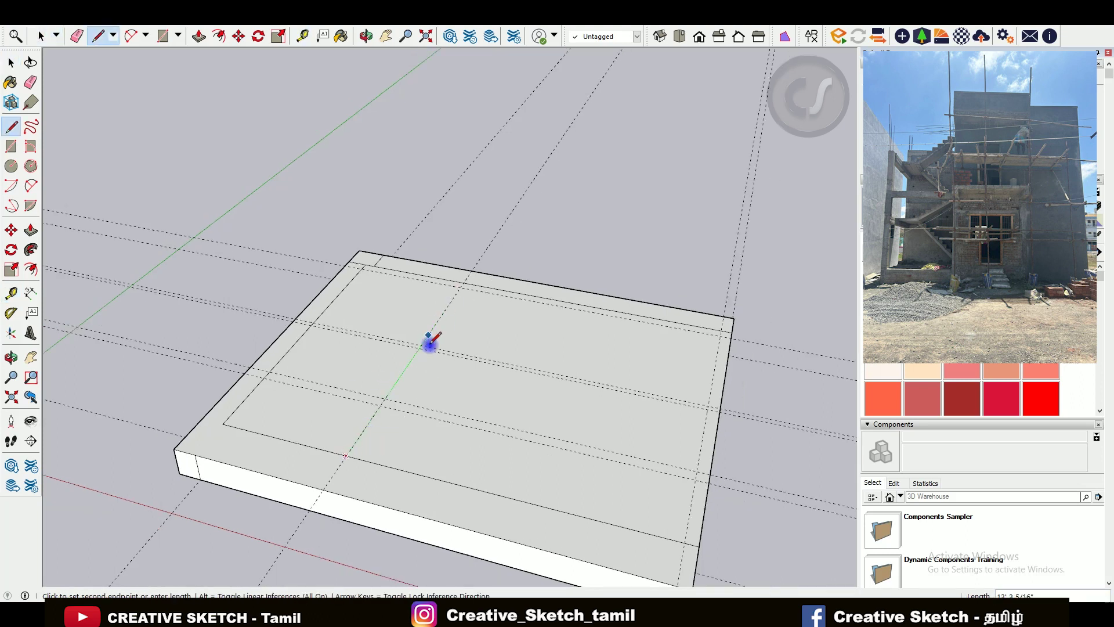
left_click(262, 378)
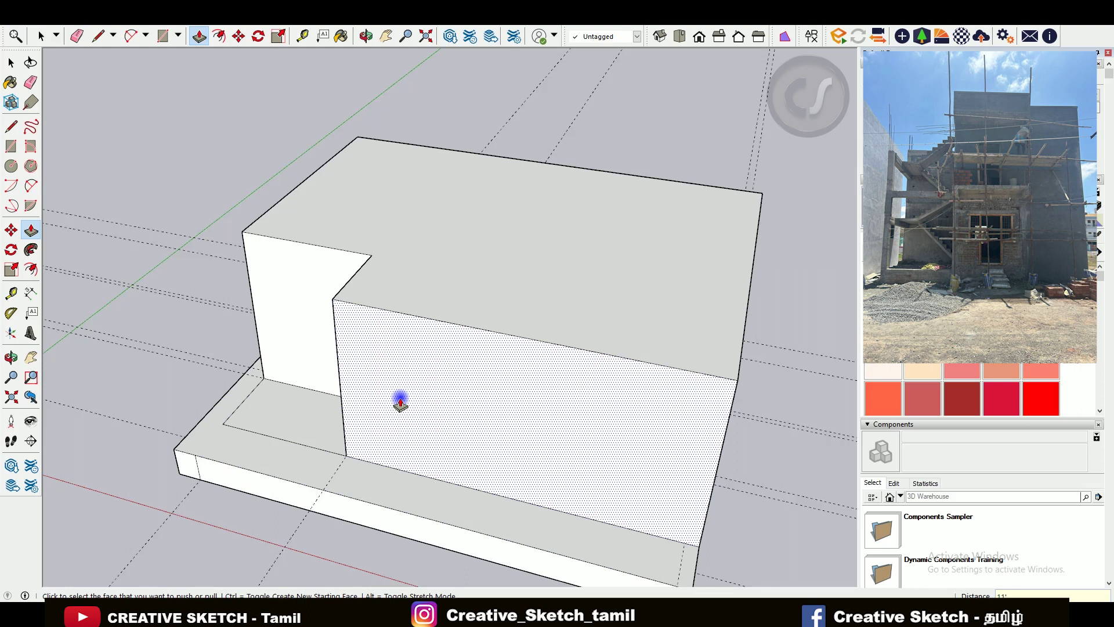
- Add a guide near the top of the front face and draw a line across it
mouse_move(398, 398)
middle_mouse_down()
mouse_move(600, 187)
mouse_move(368, 197)
middle_mouse_up()
key("t")
left_click(362, 187)
left_click(363, 203)
key("l")
left_click(294, 197)
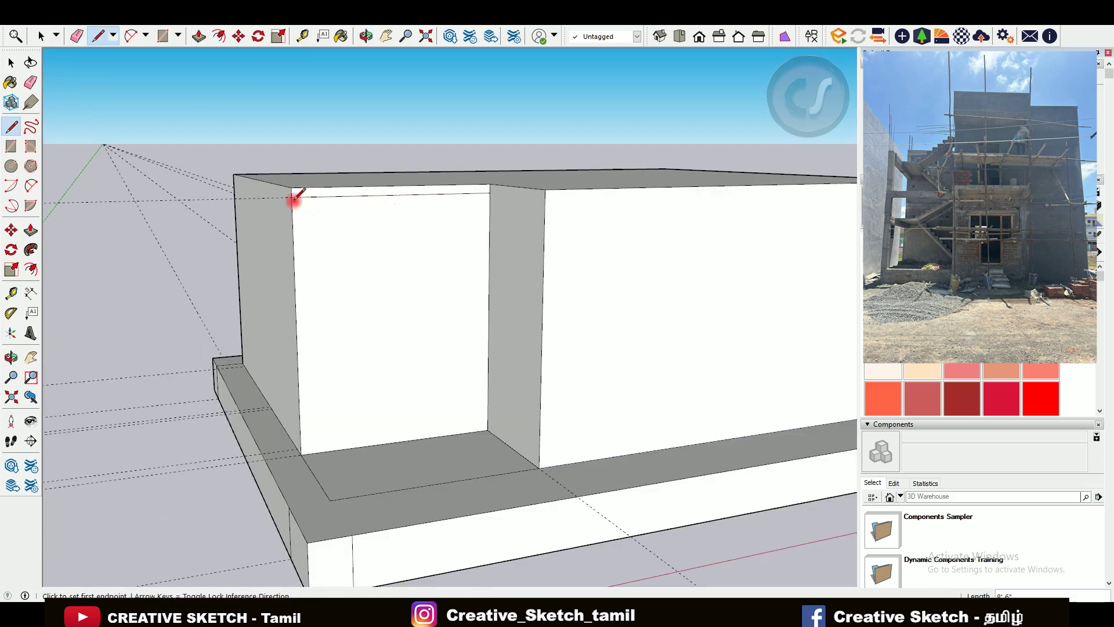
left_click(489, 200)
- Push the top strip of the front face back into the block
key("p")
left_click_drag(428, 190, 342, 426)
middle_click_drag(341, 426, 311, 286)
scroll(244, 462, "up", 5)
- Raise the block 11' to form the two-storey volume over the recessed corner
key("t")
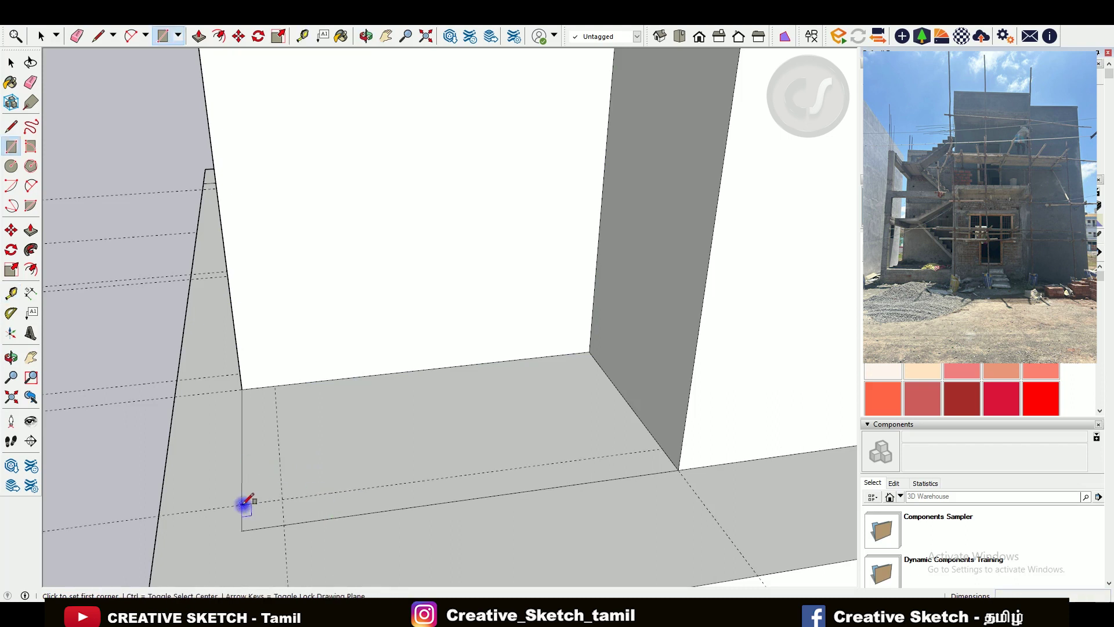
scroll(276, 522, "down", 3)
key("p")
middle_click_drag(272, 524, 232, 381)
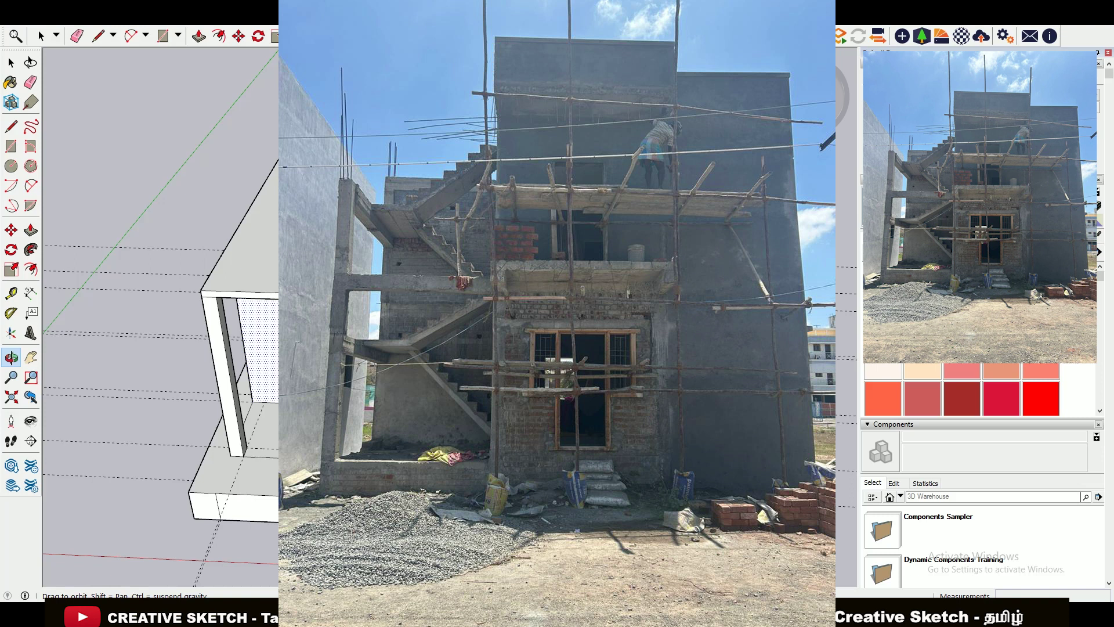
middle_click_drag(232, 381, 249, 349)
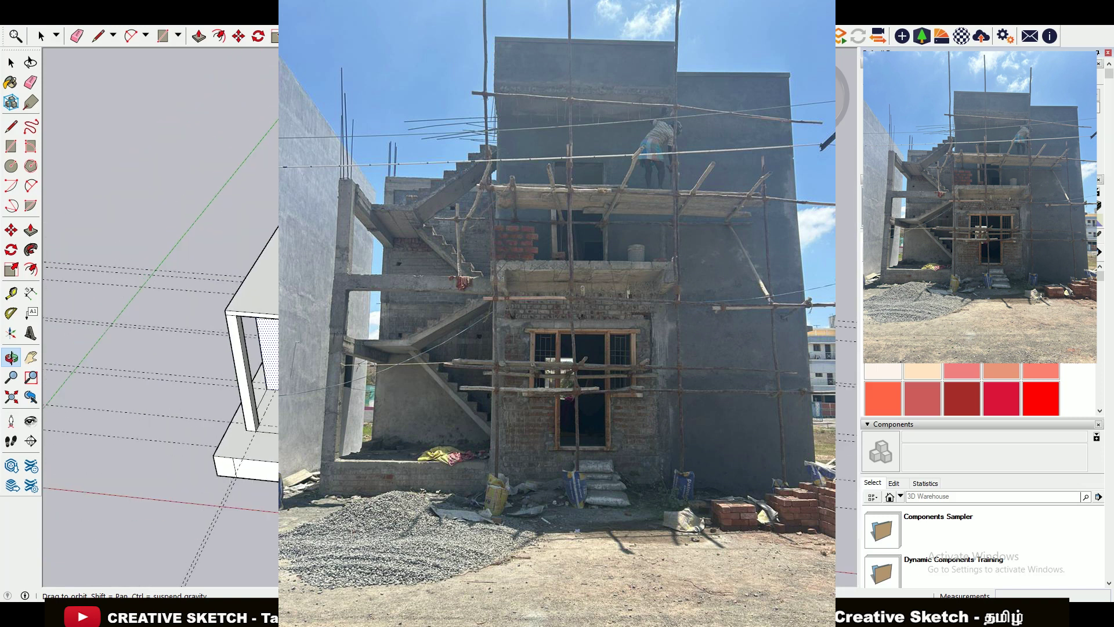
type("11'")
key("Return")
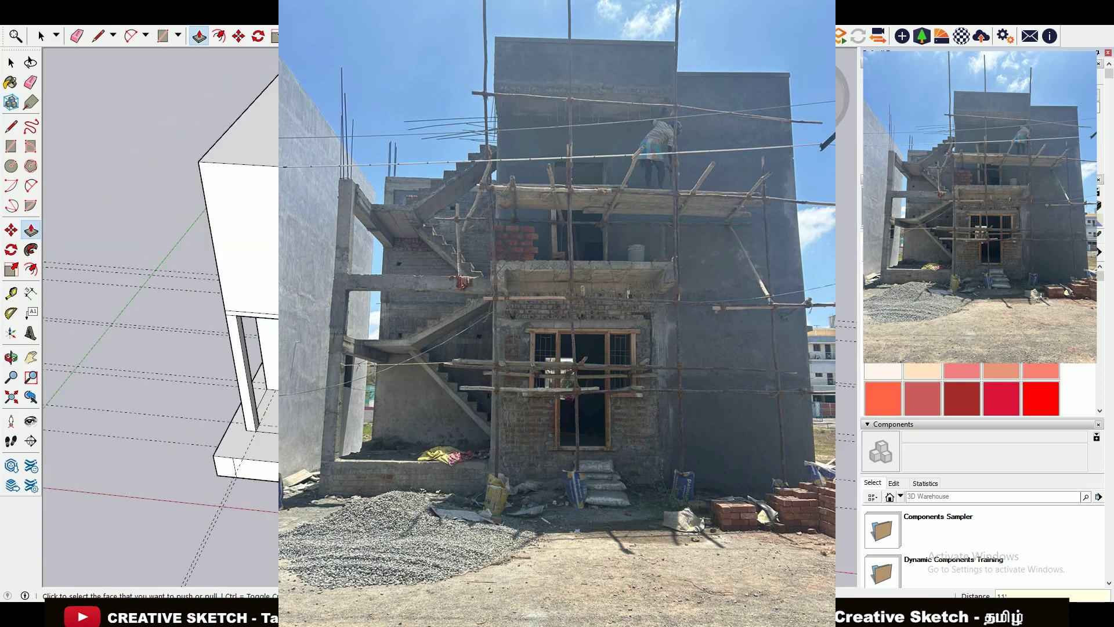
middle_click_drag(250, 348, 258, 354)
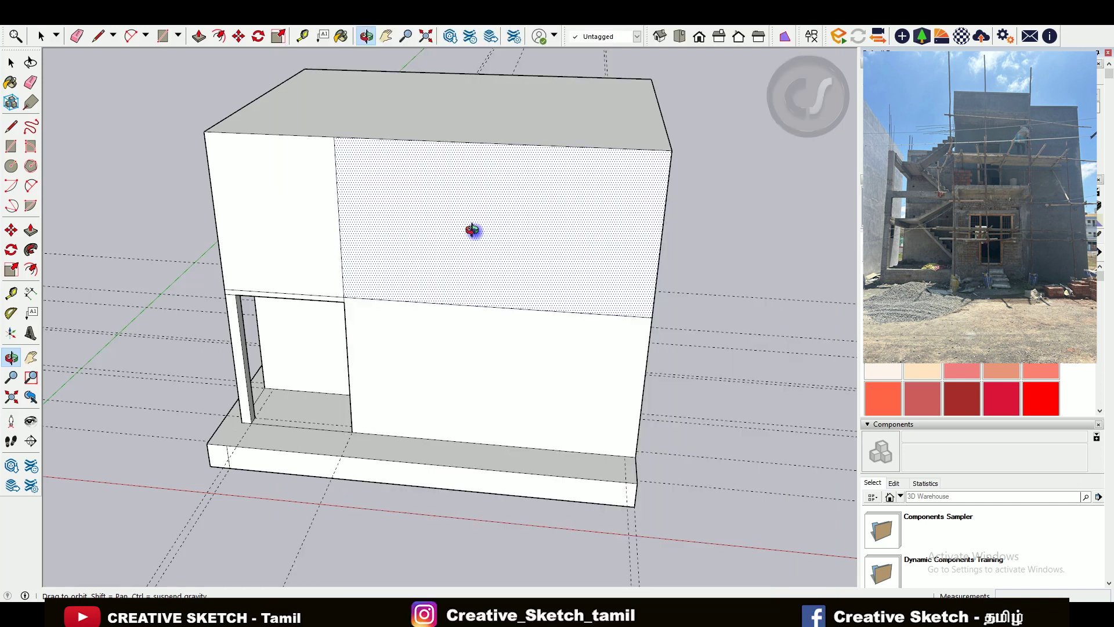
left_click_drag(473, 230, 604, 311)
- Add a guide across the roof, draw a rectangle there and raise it into a rooftop block
key("t")
left_click(429, 159)
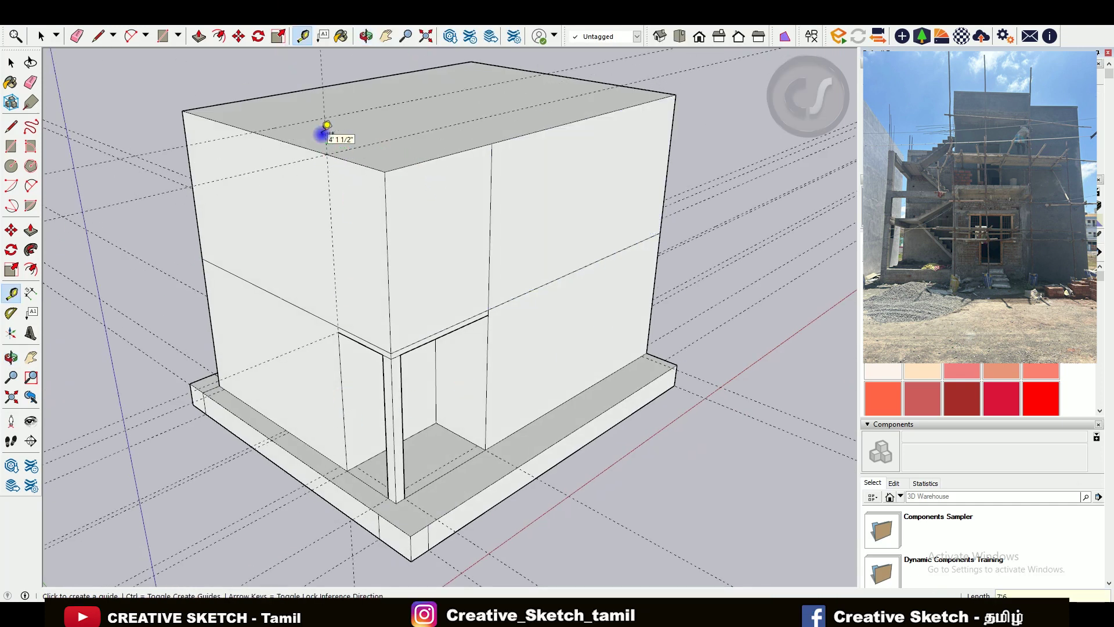
left_click(490, 141)
key("r")
left_click_drag(368, 112, 331, 149)
key("p")
mouse_move(331, 149)
middle_mouse_down()
mouse_move(360, 116)
mouse_move(365, 293)
mouse_move(445, 352)
middle_mouse_up()
left_click(360, 113)
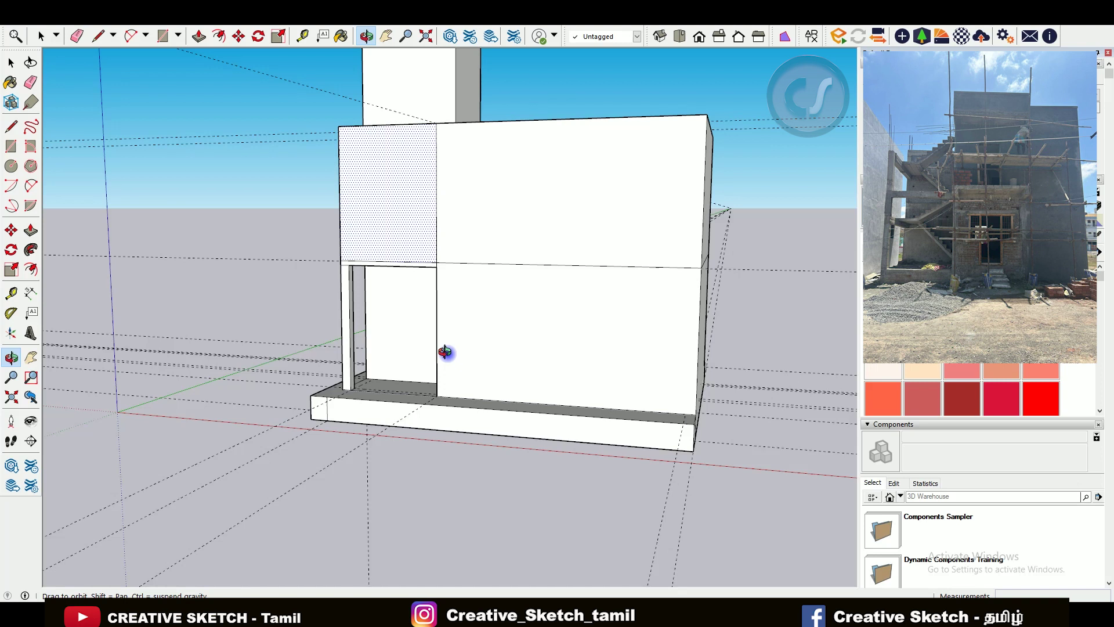
- Draw a door-sized rectangle on the ground-floor wall and recess it as a doorway
key("t")
left_click(459, 316)
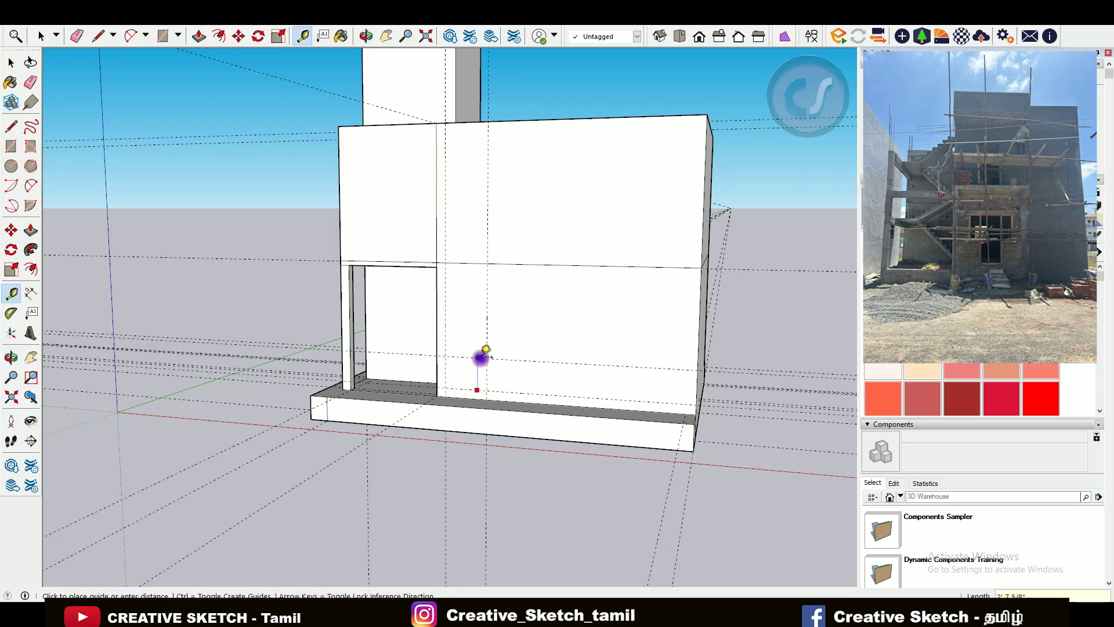
key("r")
left_click(445, 291)
left_click(488, 389)
key("p")
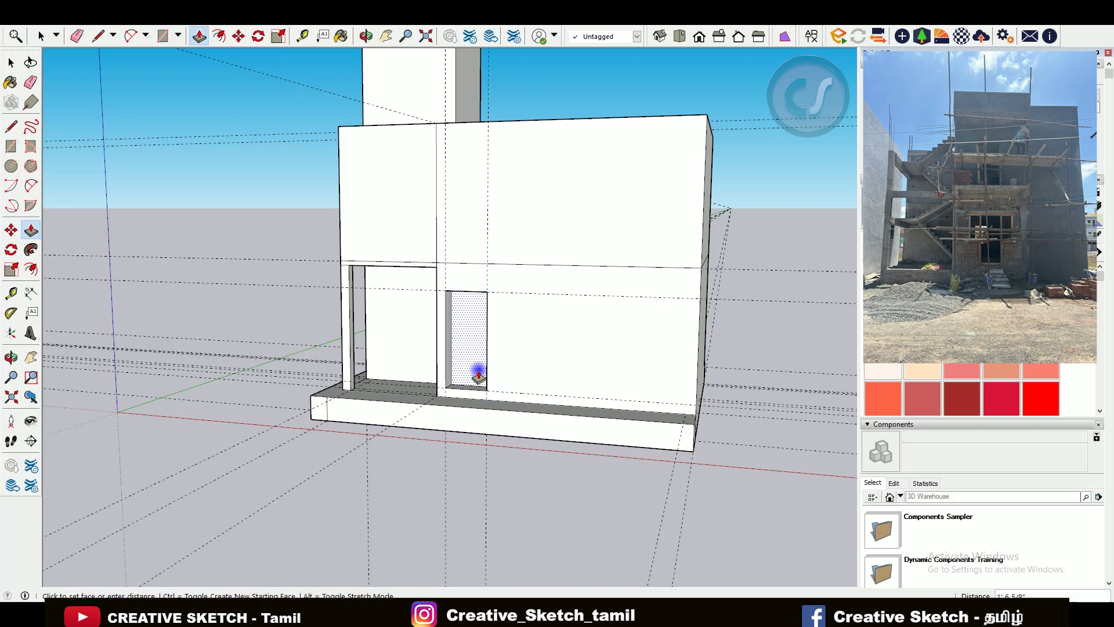
scroll(472, 377, "down", 3)
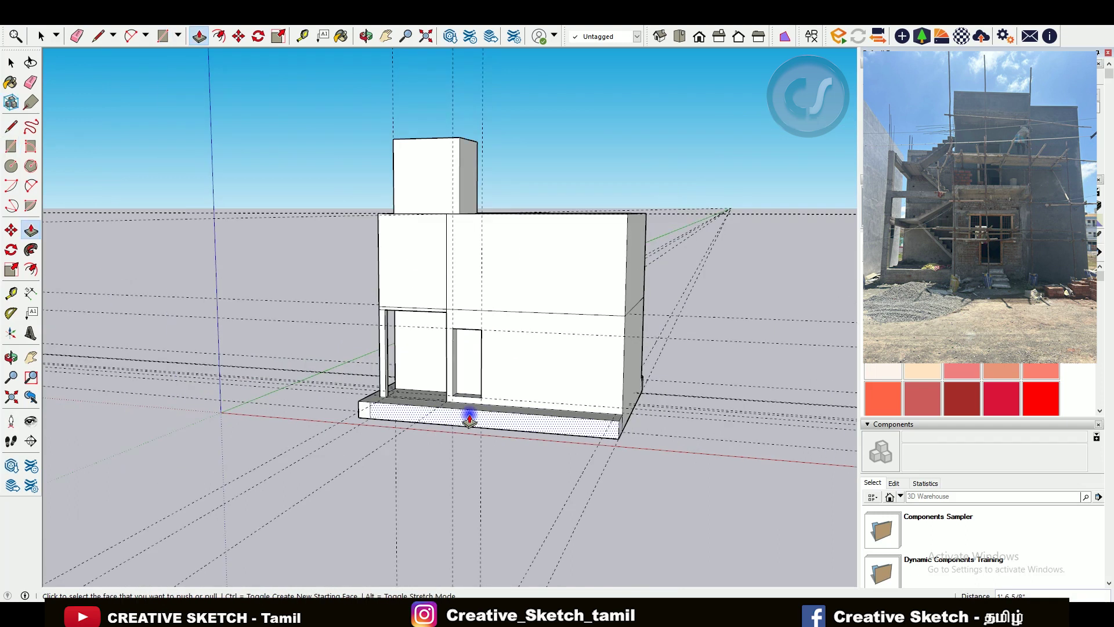
scroll(414, 249, "up", 5)
key("l")
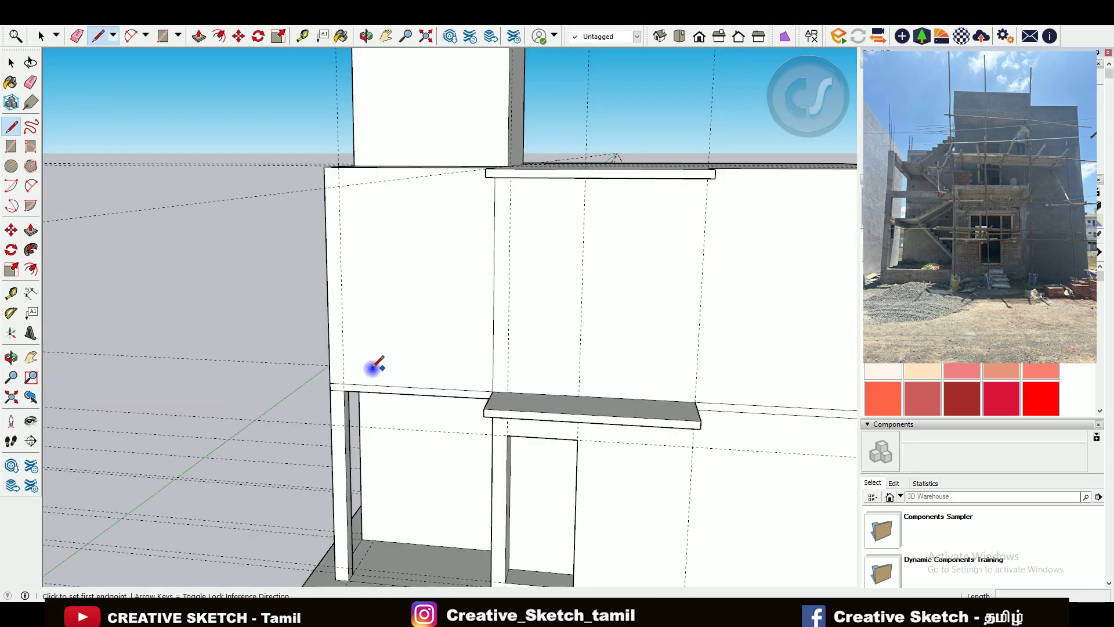
- Split the wall with a line from the roof corner and delete the split-off piece
middle_click_drag(360, 269, 597, 251)
left_click(580, 190)
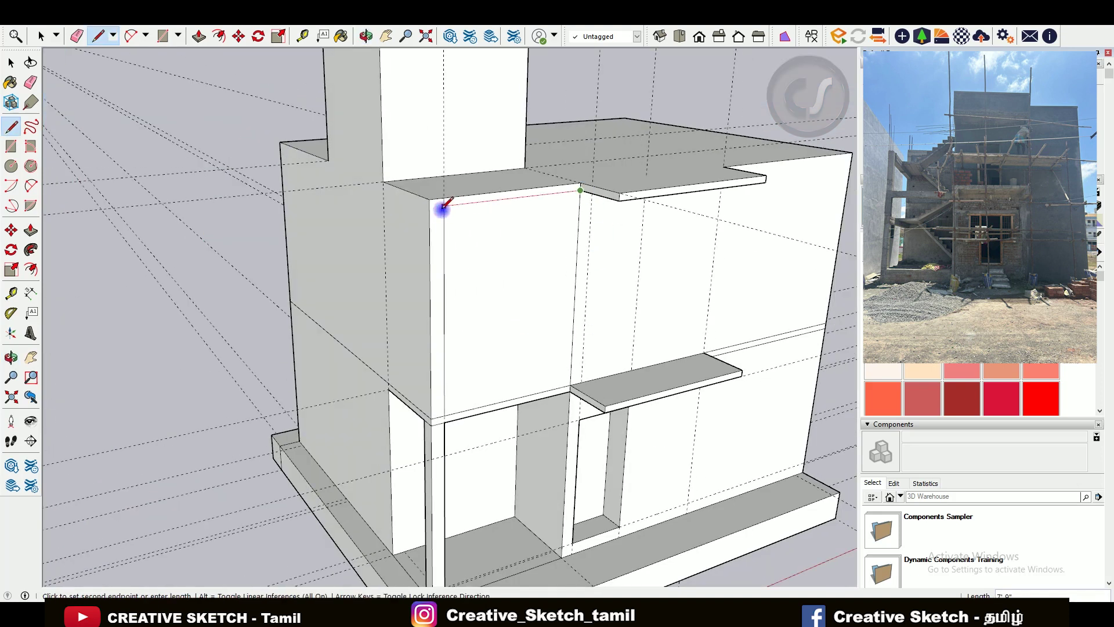
left_click(442, 206)
key("space")
left_click(510, 331)
key("Delete")
mouse_move(410, 418)
middle_mouse_down()
mouse_move(291, 214)
mouse_move(673, 268)
middle_mouse_up()
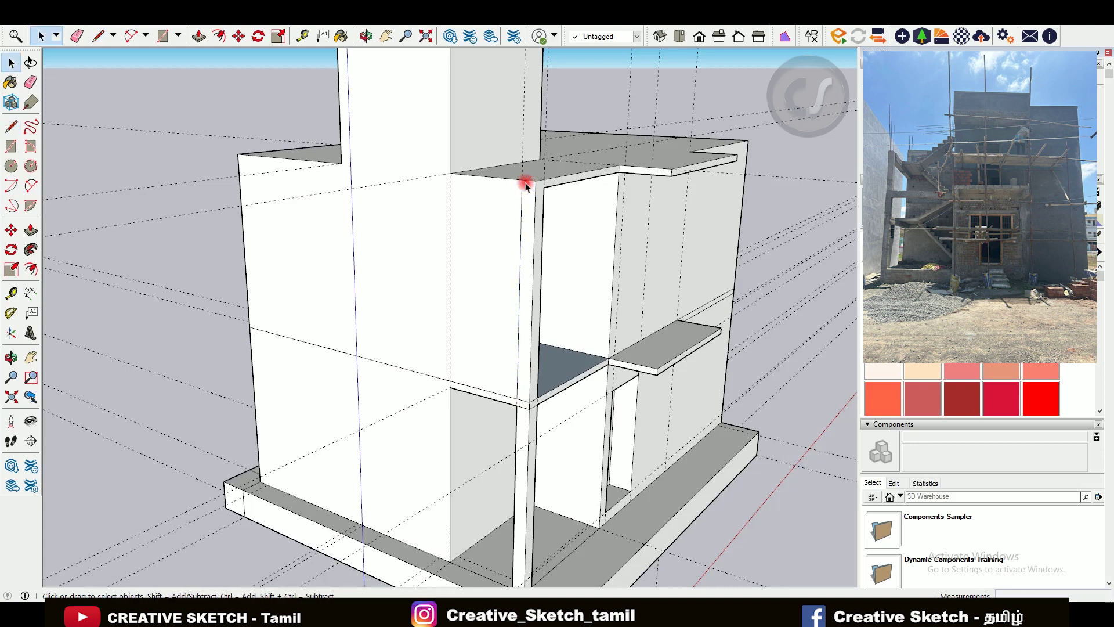
scroll(525, 185, "up", 2)
- Draw a vertical line from the roof corner down to the ledge, splitting the wall into a slim column
key("l")
left_click(554, 191)
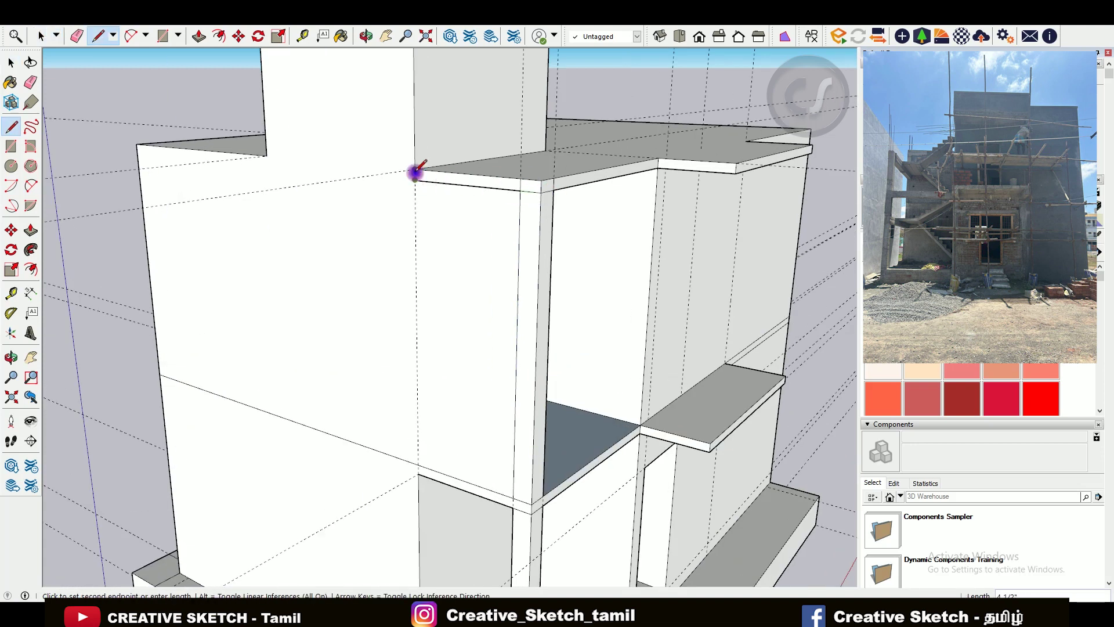
left_click(419, 463)
key("p")
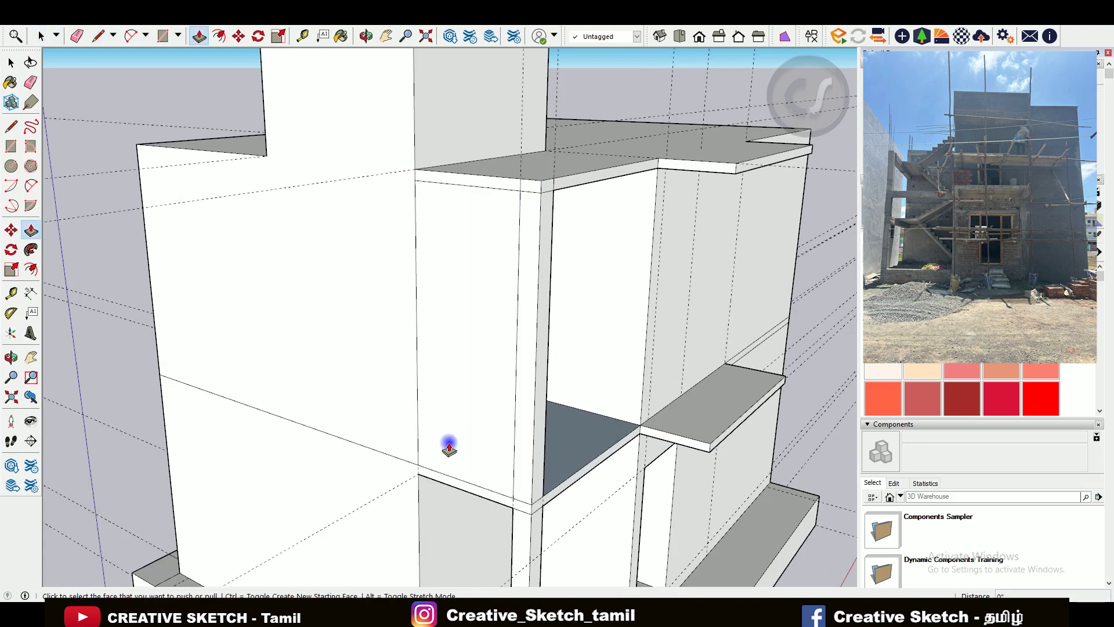
scroll(429, 446, "down", 3)
mouse_move(398, 460)
middle_mouse_down()
mouse_move(120, 344)
mouse_move(346, 439)
middle_mouse_up()
scroll(336, 400, "down", 2)
scroll(329, 348, "up", 4)
- Erase leftover edges and orbit to look down onto the roof
key("e")
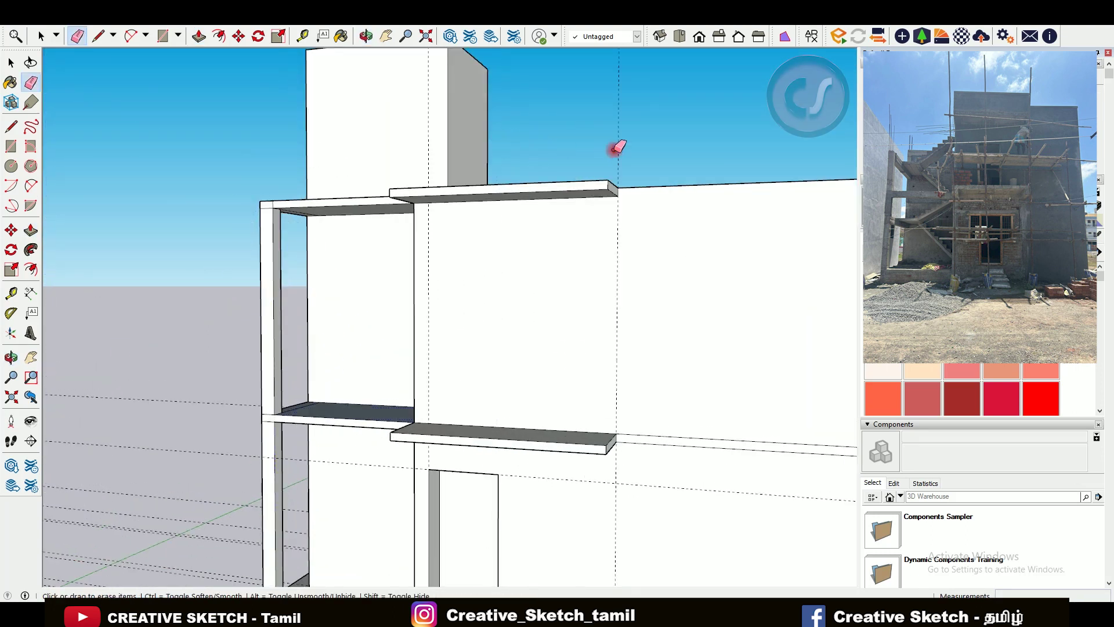
scroll(406, 276, "down", 2)
middle_click_drag(626, 450, 615, 442)
scroll(383, 336, "down", 2)
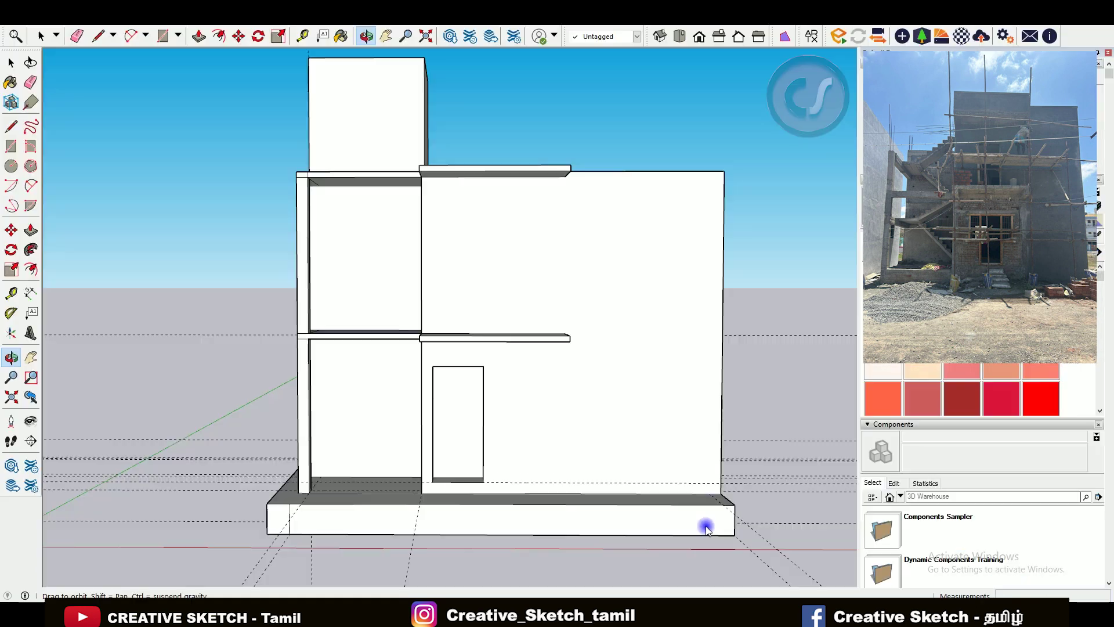
left_click_drag(718, 528, 498, 431)
- Start an inward offset on the roof's top face, then cancel it
left_click(31, 269)
left_click(581, 306)
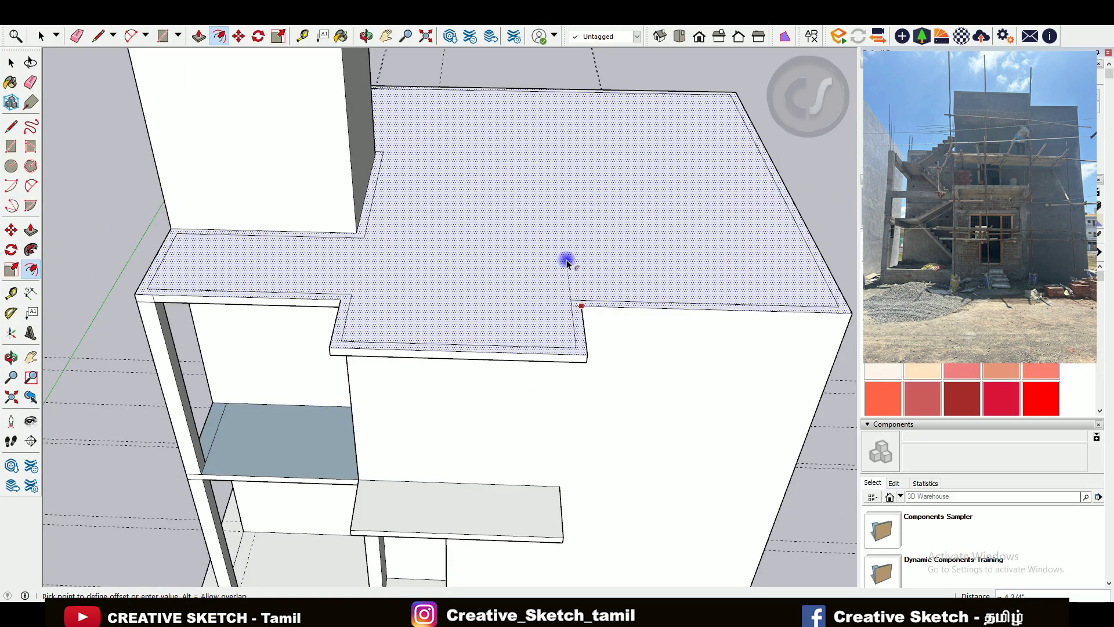
key("Escape")
scroll(343, 254, "down", 3)
scroll(87, 265, "up", 6)
key("l")
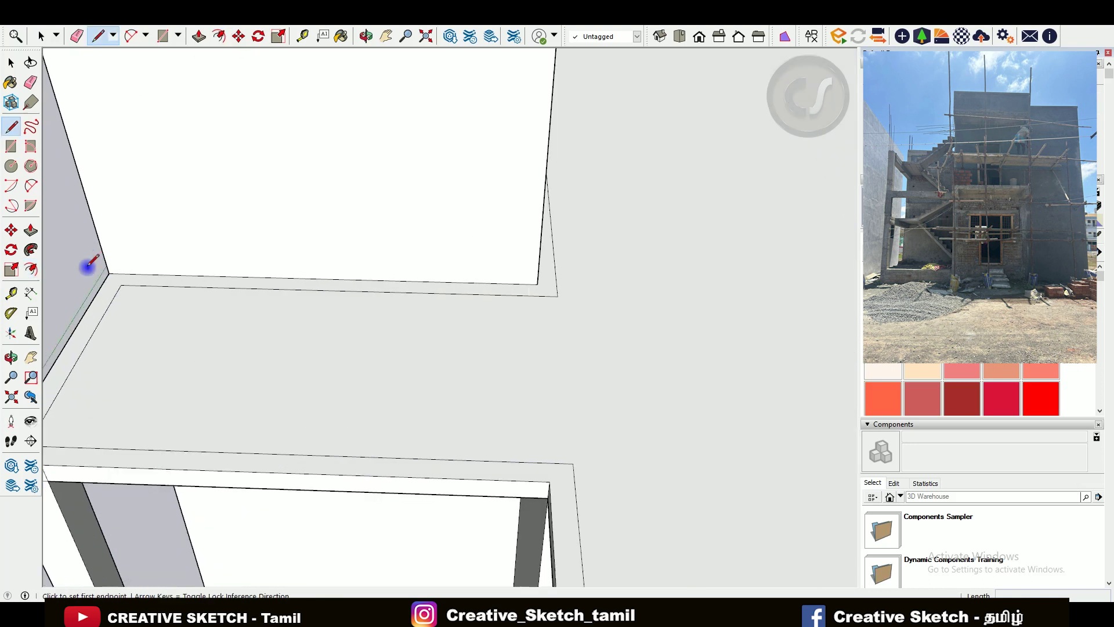
scroll(128, 273, "down", 5)
- Orbit around the rooftop box and the whole building to inspect the edges
middle_click_drag(236, 346, 529, 475)
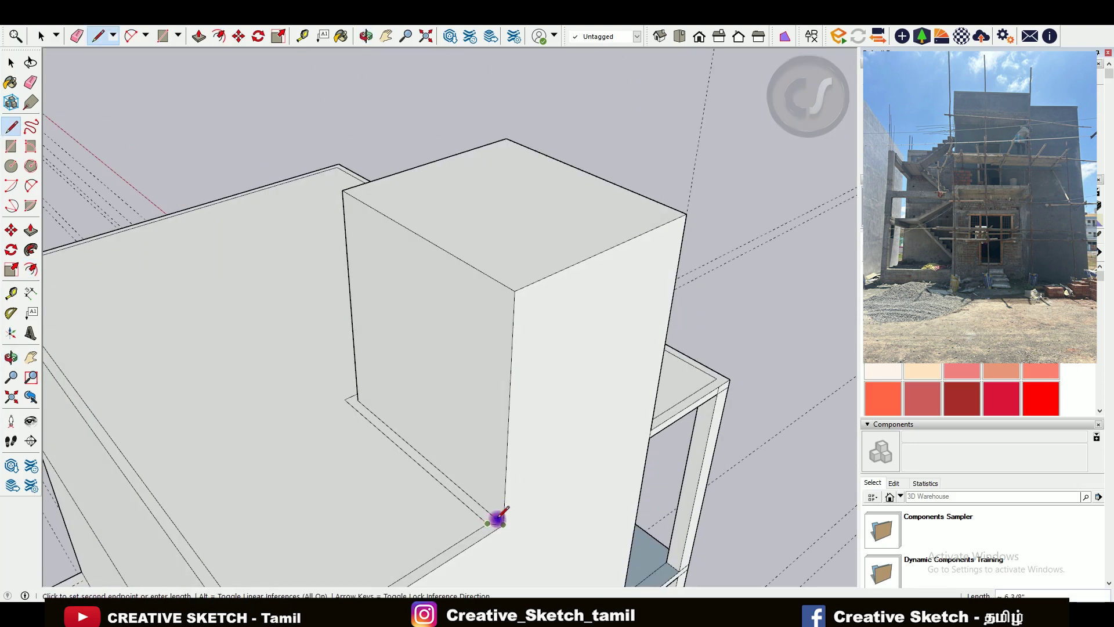
scroll(483, 524, "up", 5)
key("e")
scroll(308, 391, "down", 3)
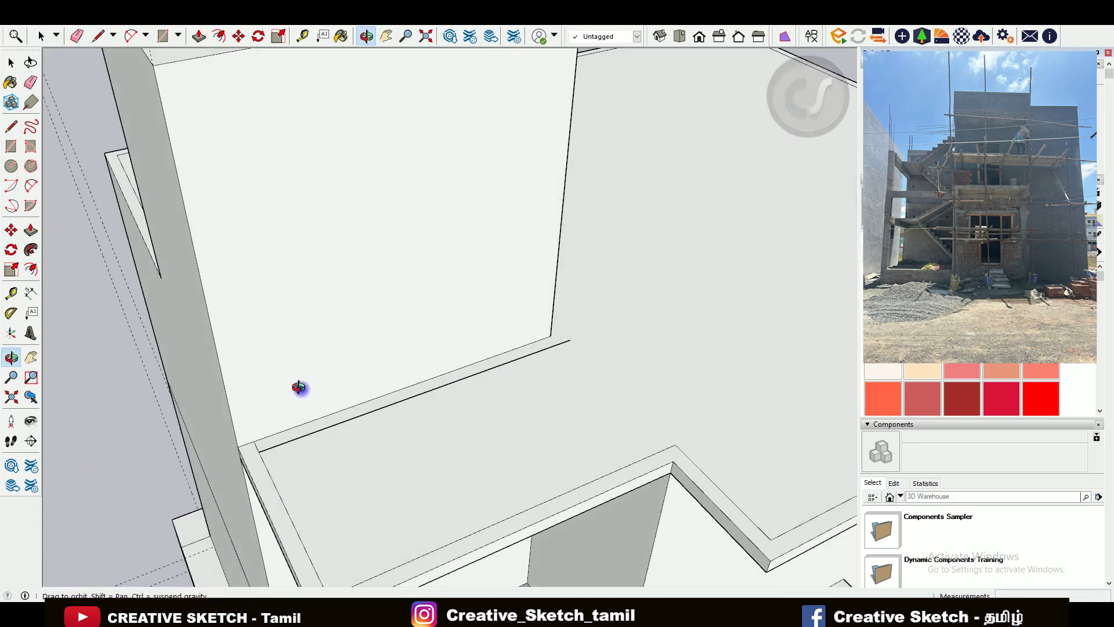
scroll(544, 355, "down", 5)
mouse_move(592, 406)
middle_mouse_down()
mouse_move(308, 334)
mouse_move(532, 204)
middle_mouse_up()
scroll(532, 203, "up", 5)
- Offset the upper sunshade's front face and push the inset face in to hollow it
key("f")
left_click(480, 276)
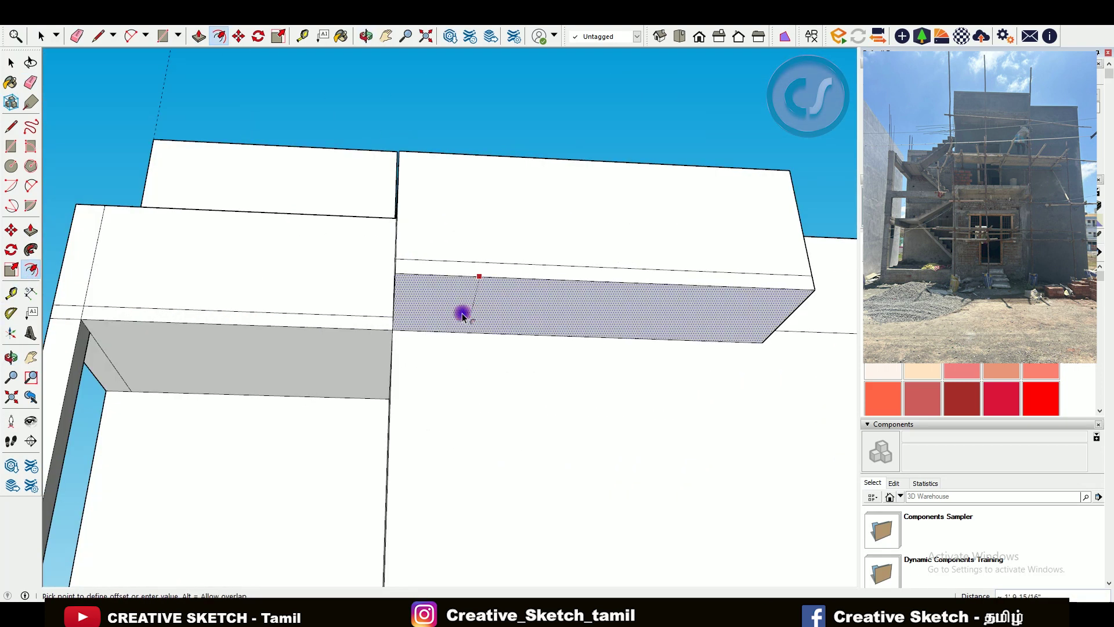
left_click(502, 290)
scroll(516, 325, "up", 3)
scroll(560, 341, "up", 2)
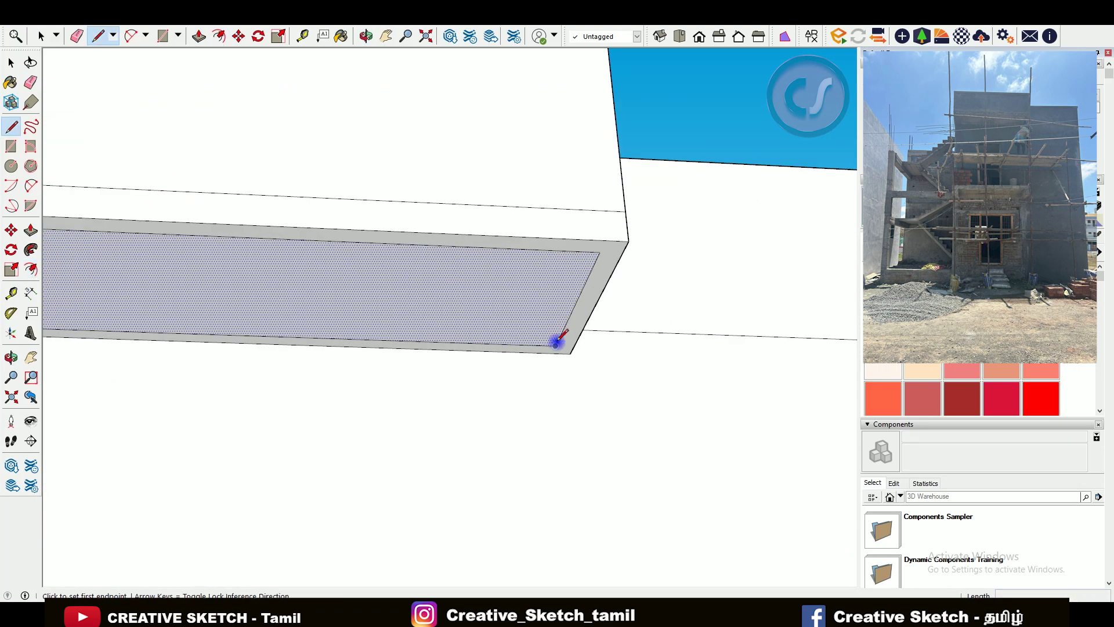
key("l")
key("p")
scroll(575, 349, "down", 3)
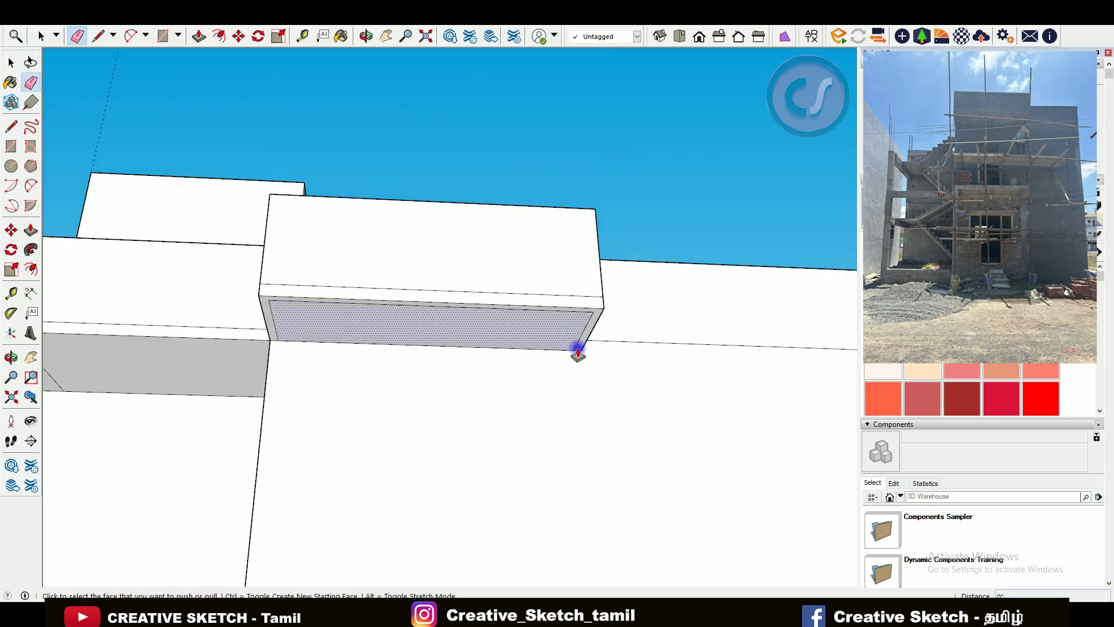
left_click(577, 348)
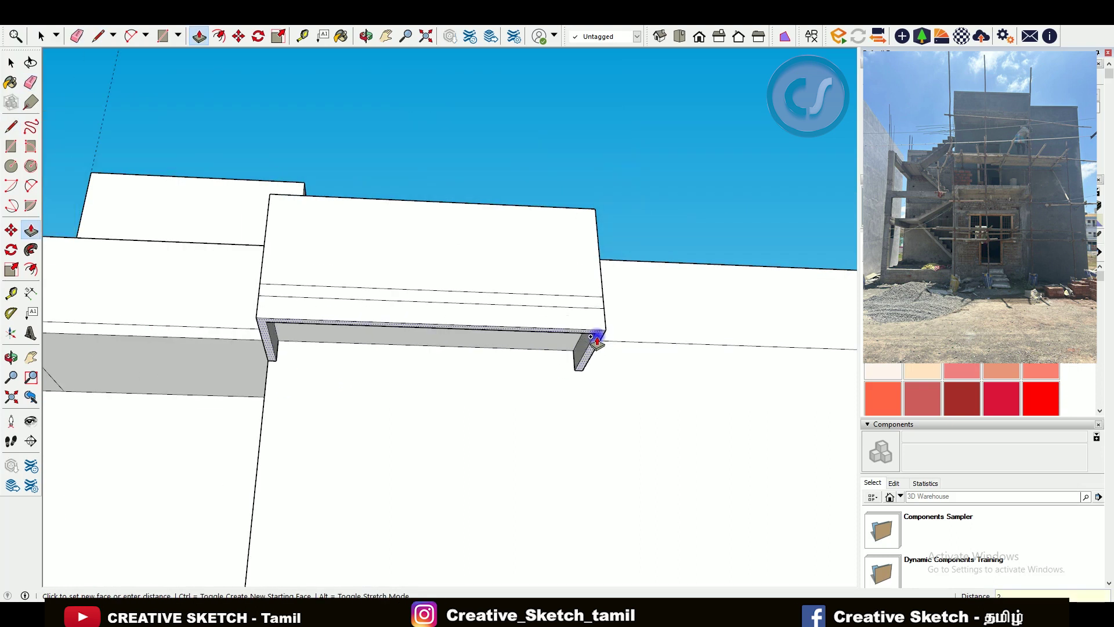
left_click(596, 341)
mouse_move(594, 336)
middle_mouse_down()
mouse_move(517, 315)
mouse_move(480, 398)
mouse_move(272, 338)
mouse_move(562, 331)
middle_mouse_up()
- Offset an inset outline on the middle ledge's front face
key("f")
left_click(563, 331)
left_click(591, 335)
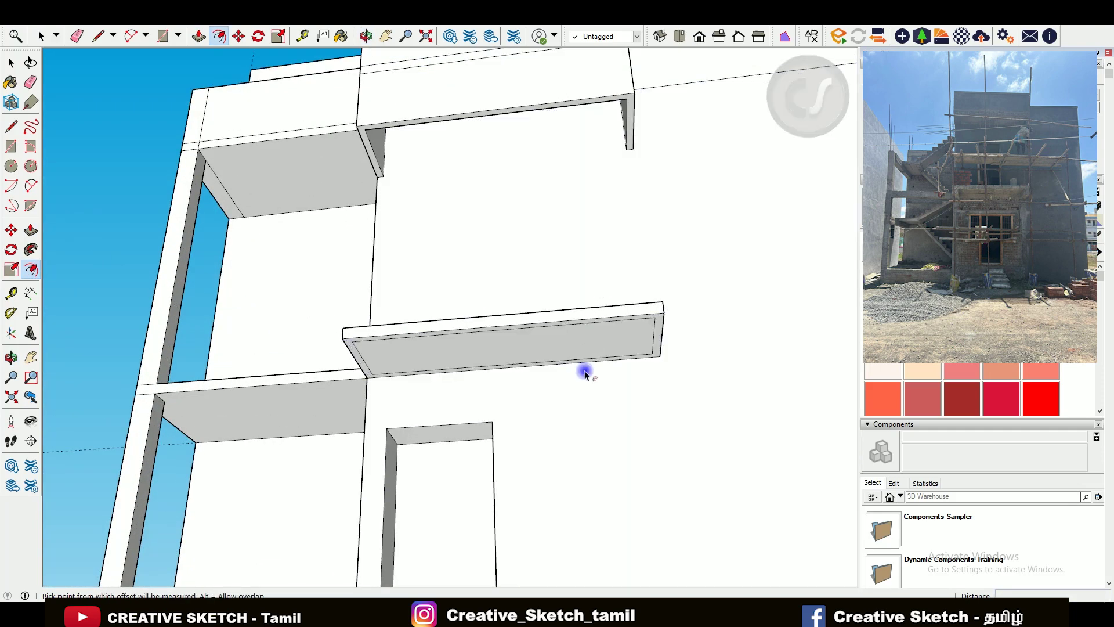
key("l")
scroll(600, 328, "up", 3)
scroll(599, 328, "down", 3)
middle_click_drag(391, 386, 274, 342)
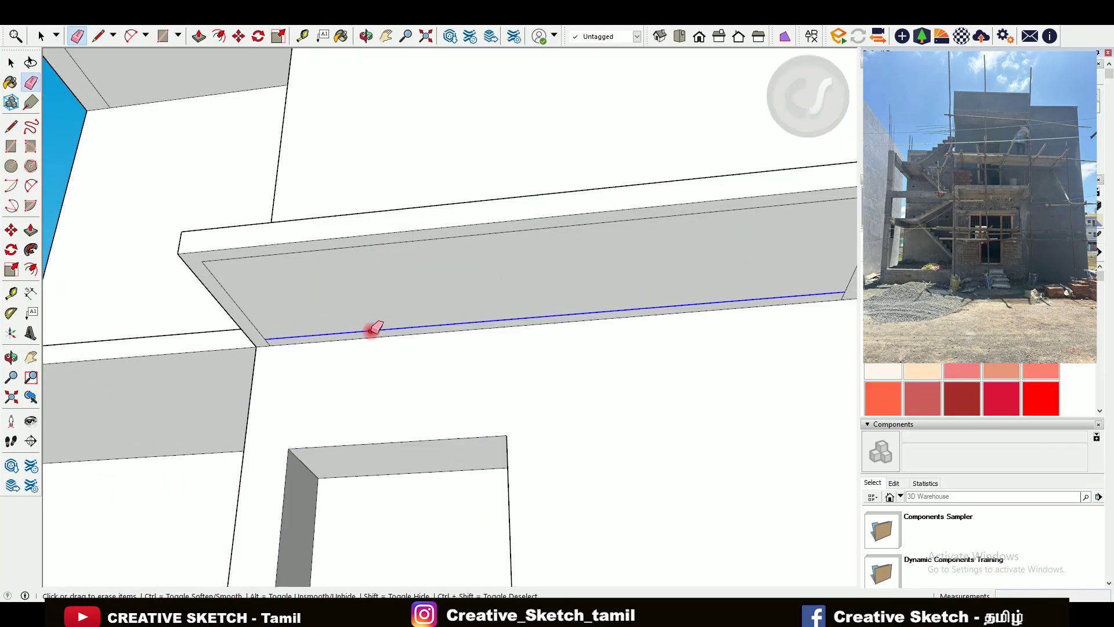
- Push/Pull the middle beam's bottom face 7 1/2" to form the boxed sunshade
key("p")
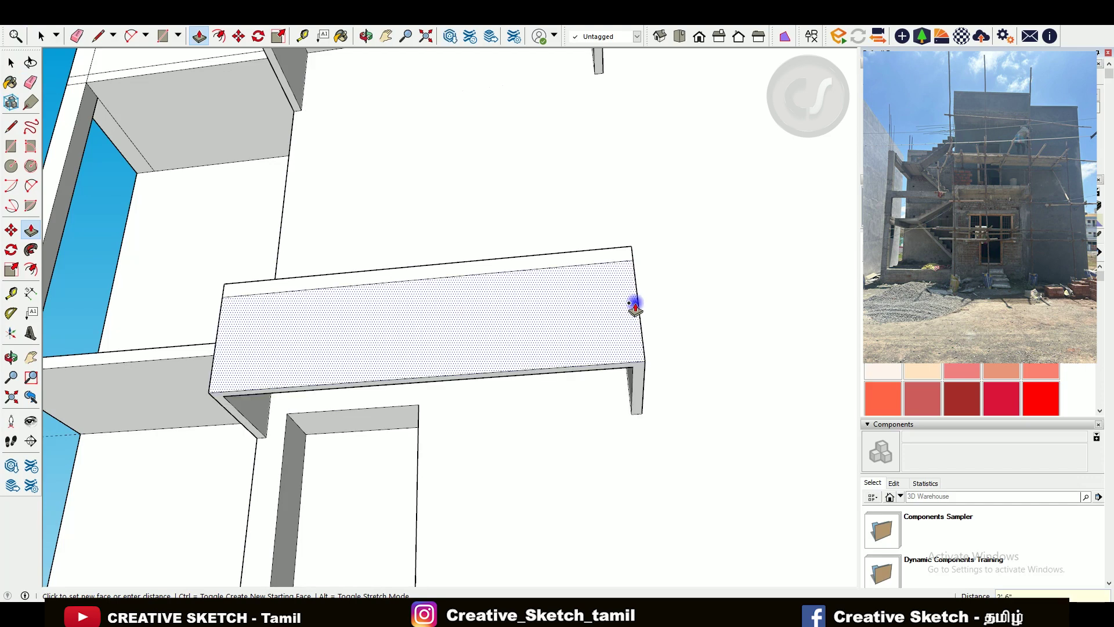
mouse_move(632, 303)
middle_mouse_down()
mouse_move(562, 406)
mouse_move(575, 418)
mouse_move(620, 331)
middle_mouse_up()
left_click(406, 346)
left_click(614, 325)
mouse_move(413, 398)
middle_mouse_down()
mouse_move(486, 286)
mouse_move(473, 334)
middle_mouse_up()
scroll(415, 505, "down", 5)
scroll(414, 505, "up", 2)
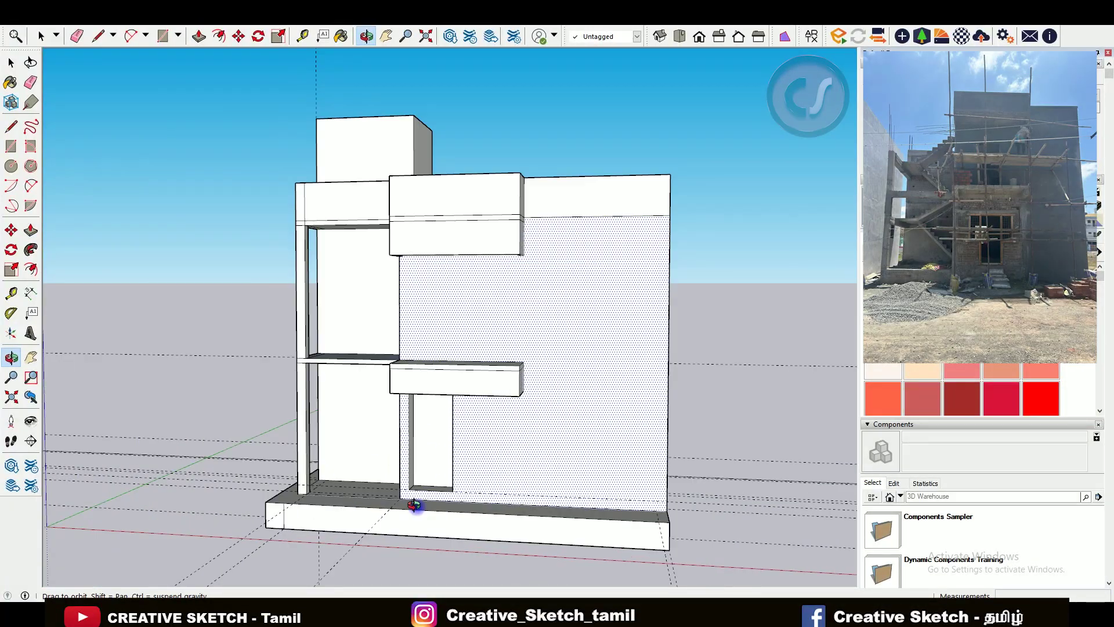
- Split the central front bay wall with a vertical line from top edge to base
scroll(419, 490, "up", 3)
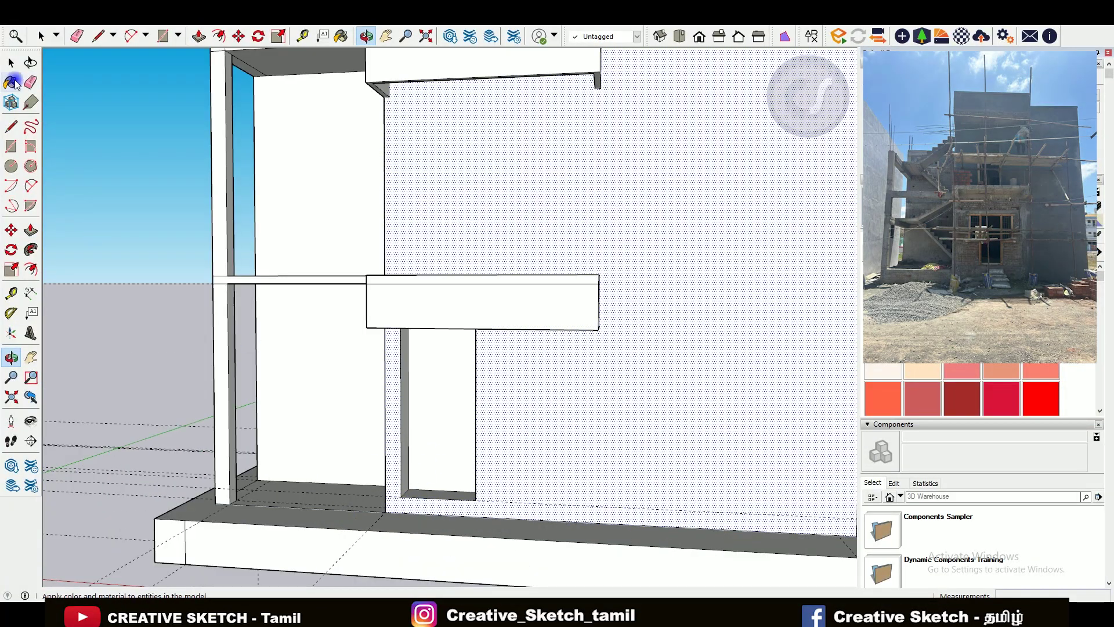
left_click(31, 231)
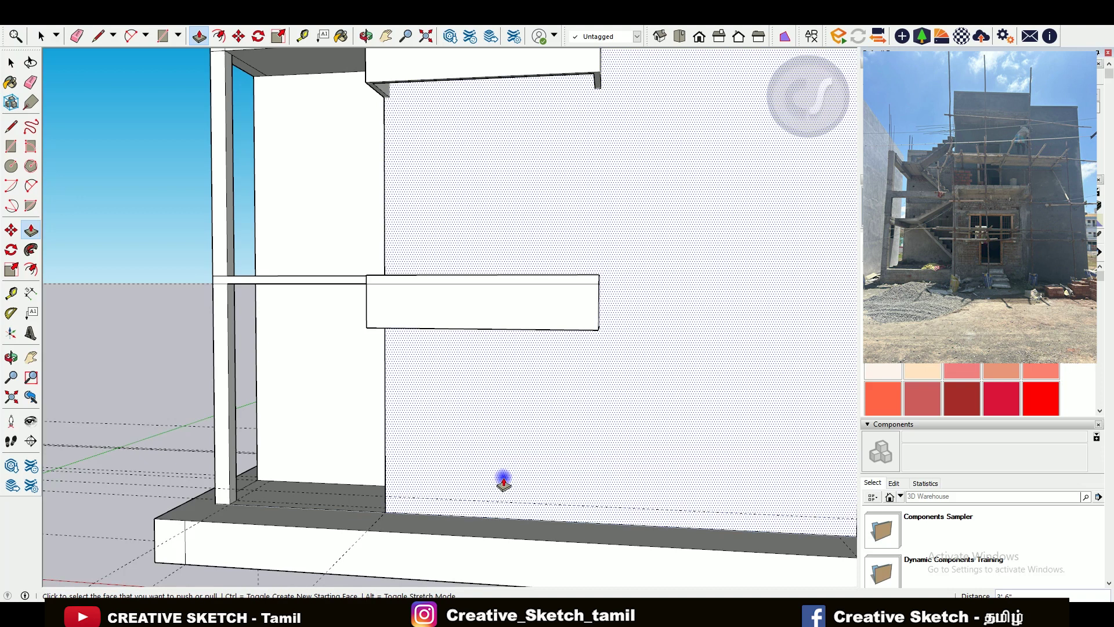
key("l")
left_click(601, 89)
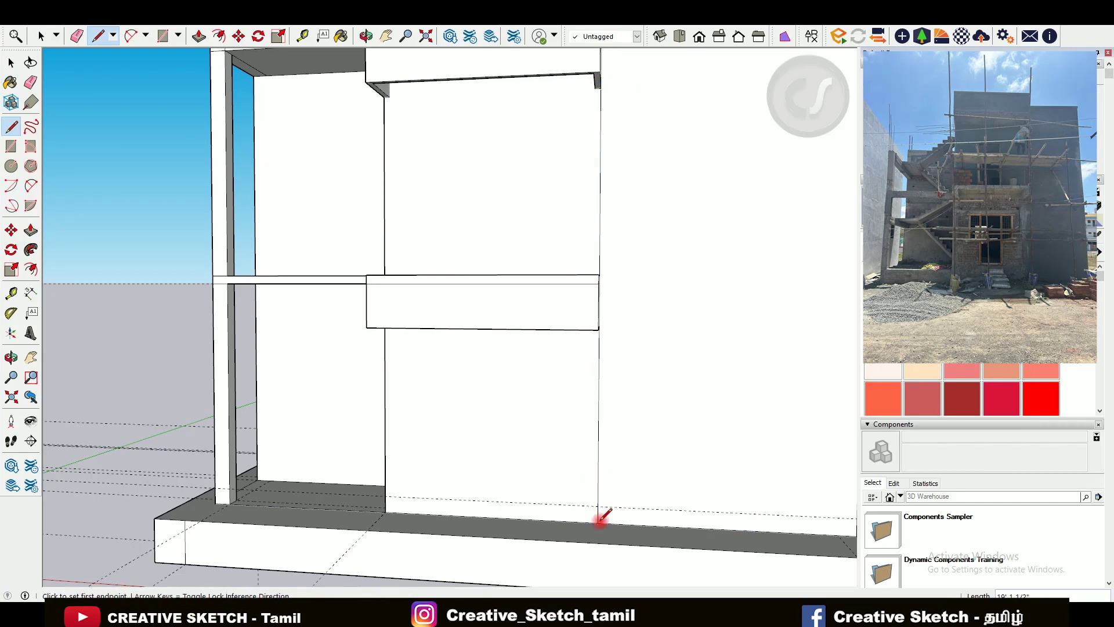
left_click(599, 520)
- Place two vertical Tape Measure guides 1'9" apart on the wall
key("t")
scroll(589, 448, "up", 1)
left_click(398, 434)
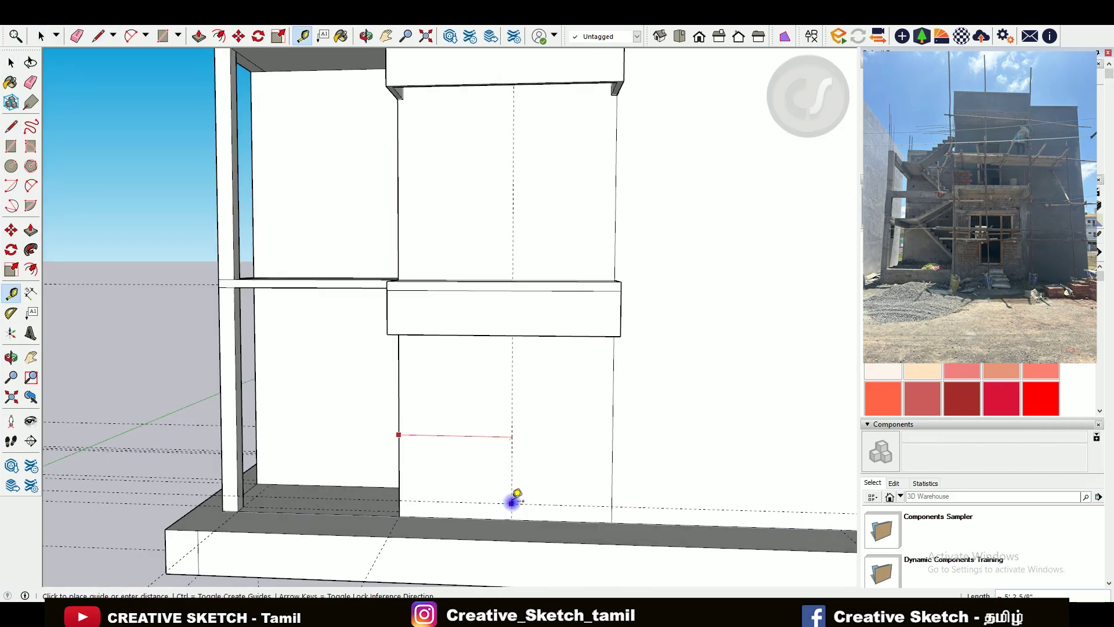
left_click(508, 516)
left_click(505, 435)
type("'9")
key("Return")
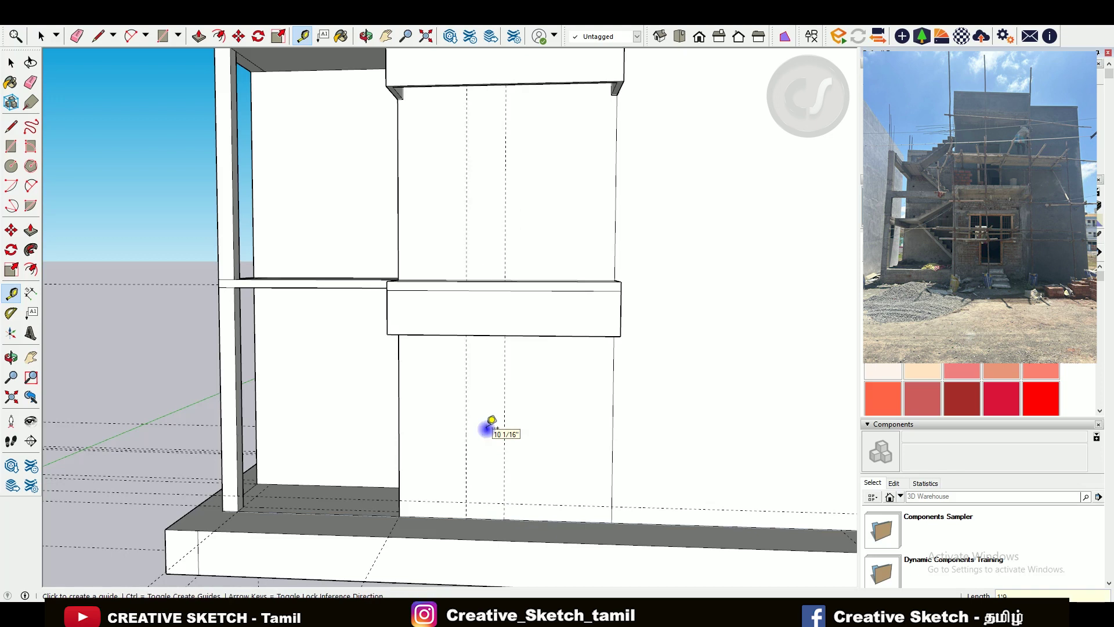
- Add a horizontal guide measured up from the wall's bottom edge
left_click(527, 506)
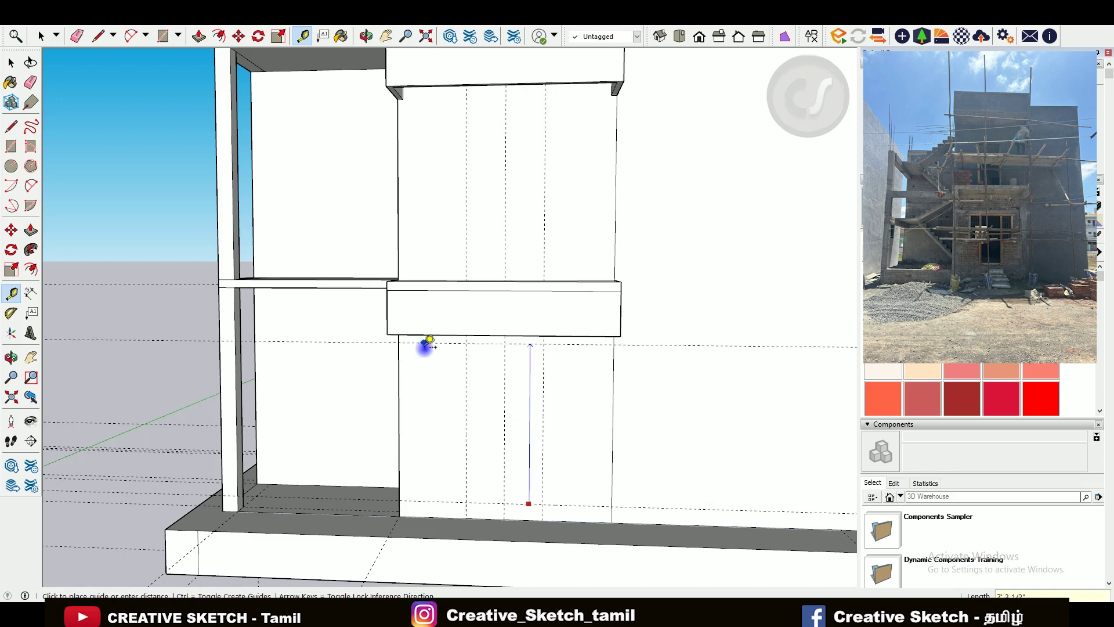
scroll(418, 331, "up", 5)
left_click(350, 306)
scroll(535, 410, "down", 5)
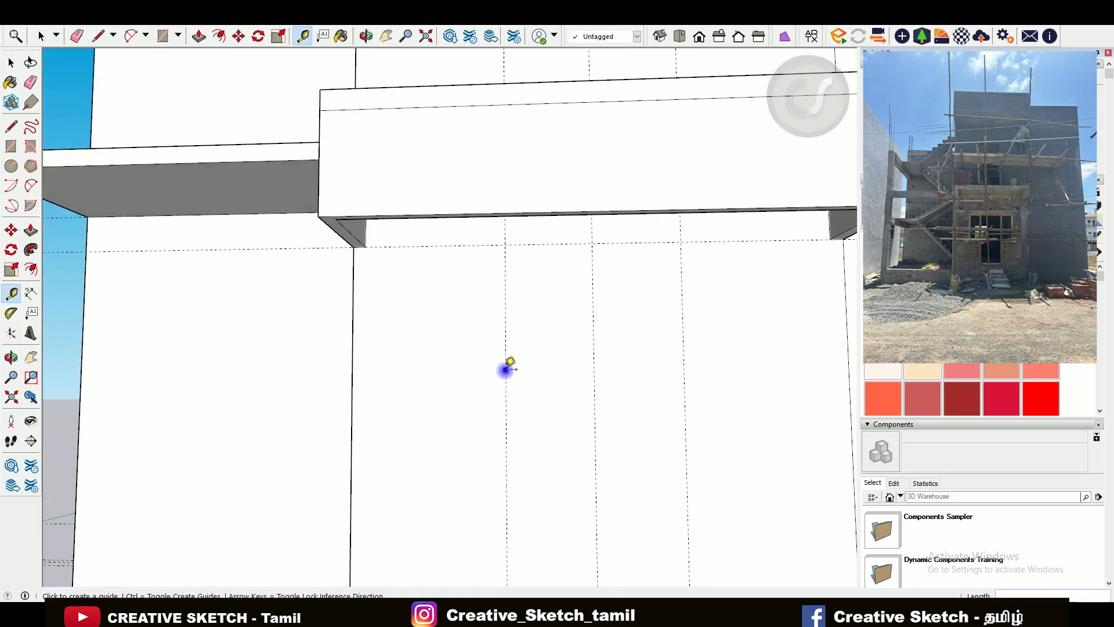
left_click(508, 366)
scroll(508, 366, "down", 3)
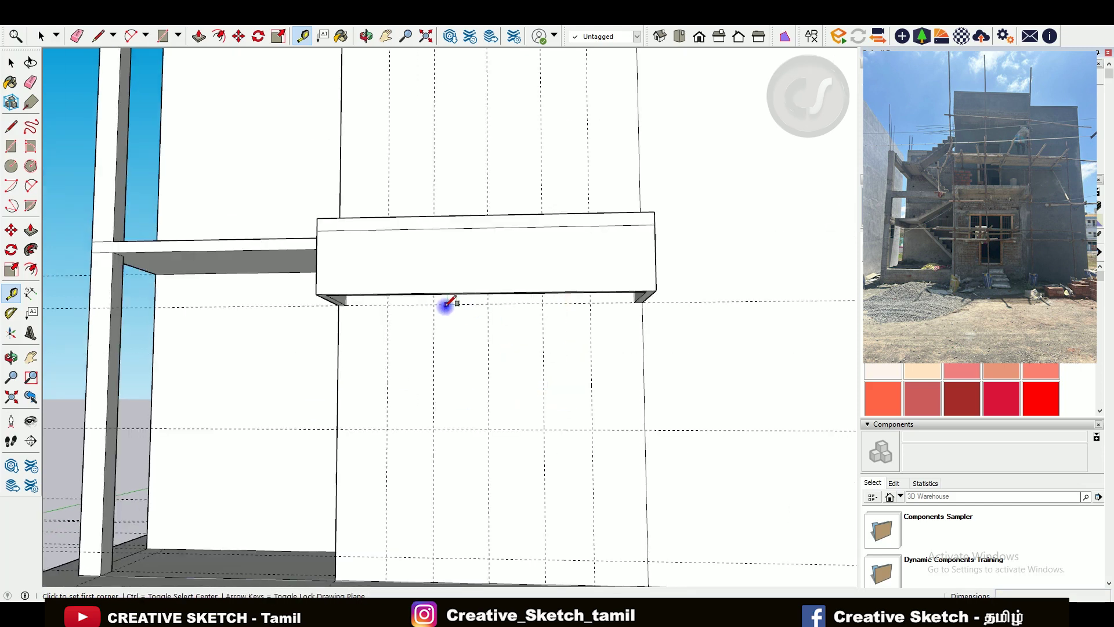
- Draw a tall door rectangle on the wall, starting at a guide corner
key("r")
left_click(434, 303)
left_click(545, 560)
mouse_move(420, 383)
middle_mouse_down()
mouse_move(348, 428)
mouse_move(505, 470)
mouse_move(437, 340)
mouse_move(457, 307)
mouse_move(402, 309)
middle_mouse_up()
- Push the door panel into the wall as a recess
key("p")
left_click(387, 427)
key("p")
left_click_drag(538, 315, 539, 314)
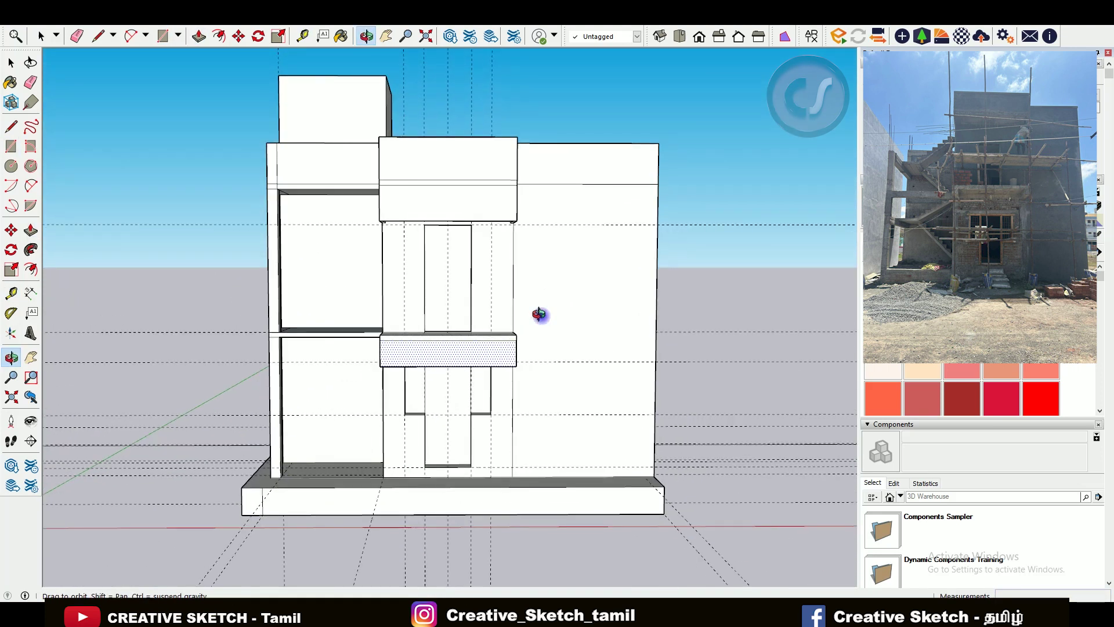
- Erase the edge along the upper balcony ledge's top
mouse_move(717, 544)
left_mouse_down()
mouse_move(425, 507)
mouse_move(236, 324)
left_mouse_up()
key("p")
scroll(348, 232, "down", 5)
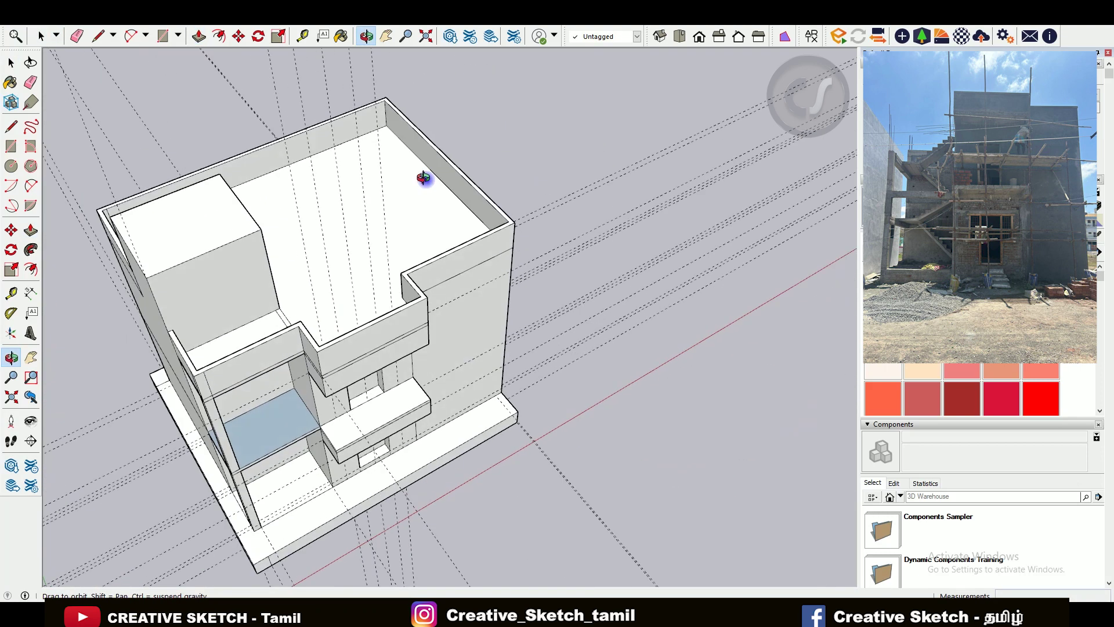
middle_click_drag(423, 180, 149, 303)
scroll(404, 243, "up", 4)
key("l")
scroll(281, 290, "up", 2)
key("e")
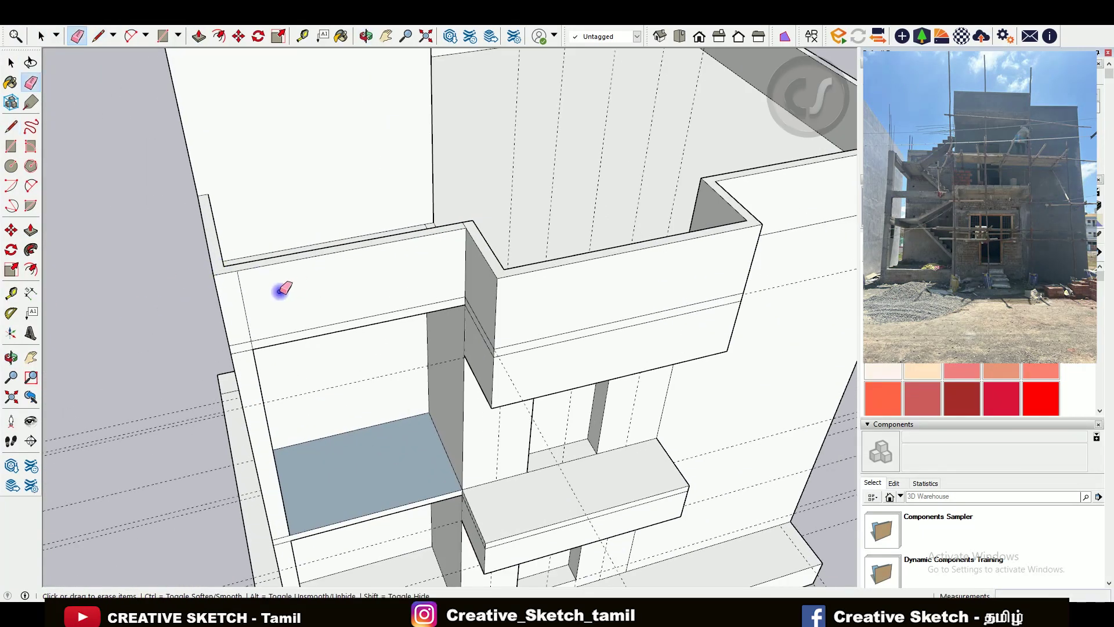
left_click(376, 242)
- Undo the erase to restore the ledge's top face
key("t")
scroll(228, 279, "up", 3)
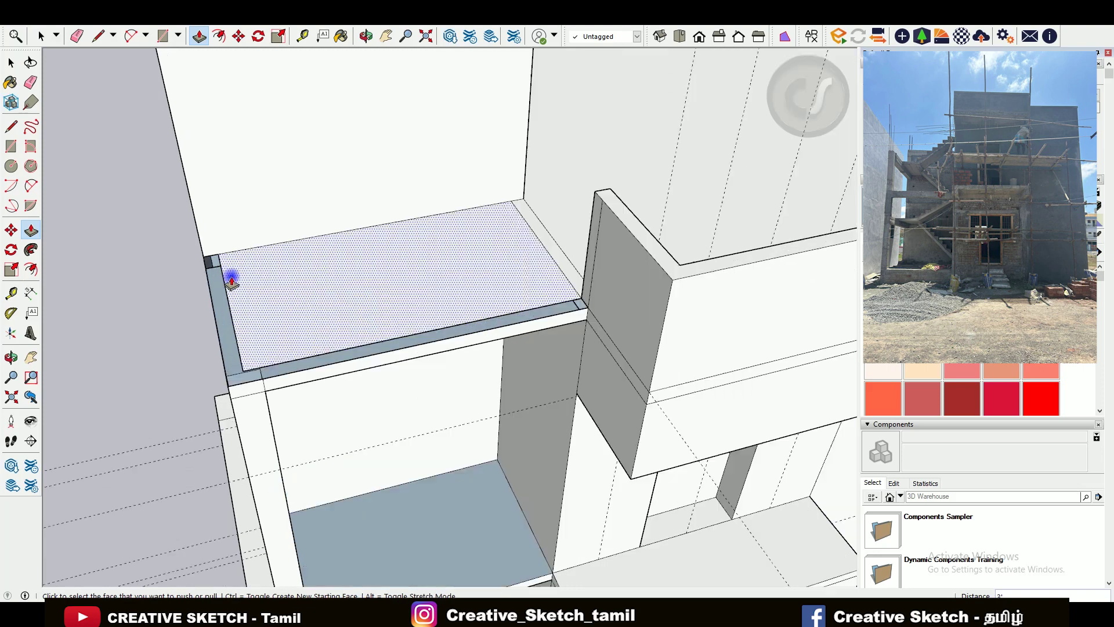
middle_click_drag(229, 279, 219, 250)
key("e")
key("ctrl+z")
mouse_move(439, 354)
middle_mouse_down()
mouse_move(331, 263)
mouse_move(279, 188)
mouse_move(277, 139)
middle_mouse_up()
scroll(497, 261, "down", 3)
scroll(279, 189, "down", 3)
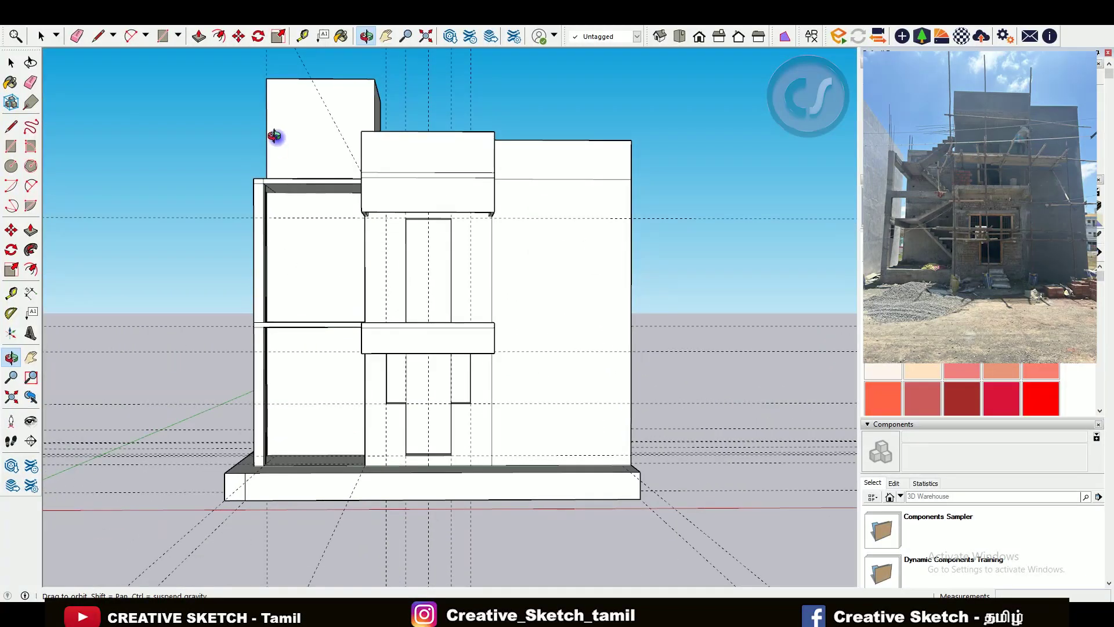
scroll(276, 166, "up", 3)
scroll(271, 89, "up", 2)
- Place a guide from the balcony edge and draw a line splitting the slab soffit
key("t")
scroll(293, 120, "up", 2)
left_click(395, 178)
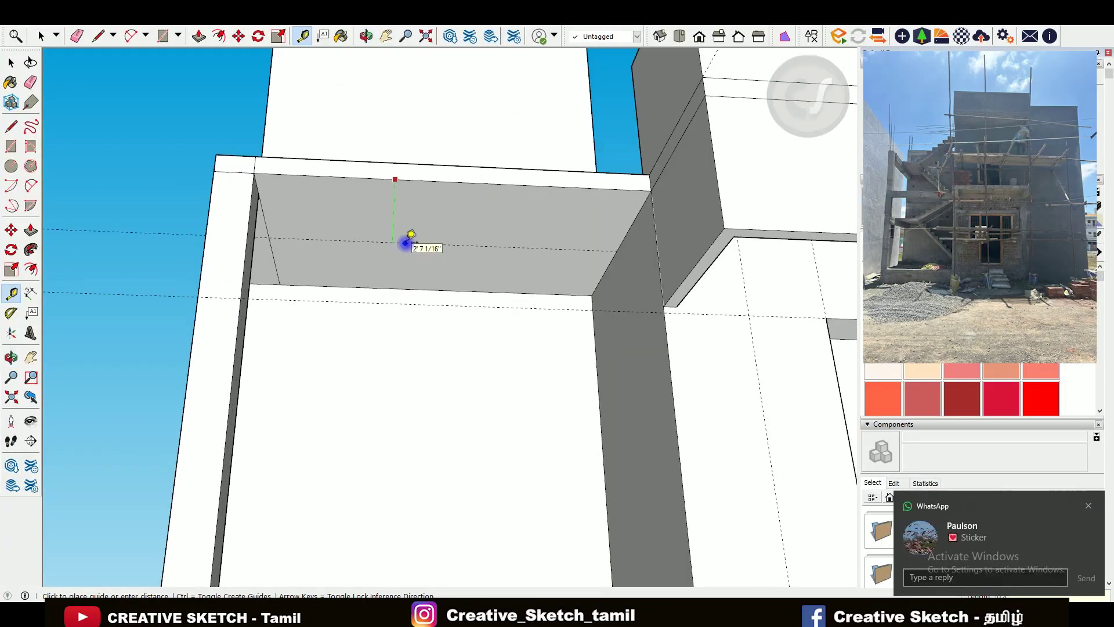
key("l")
left_click(645, 201)
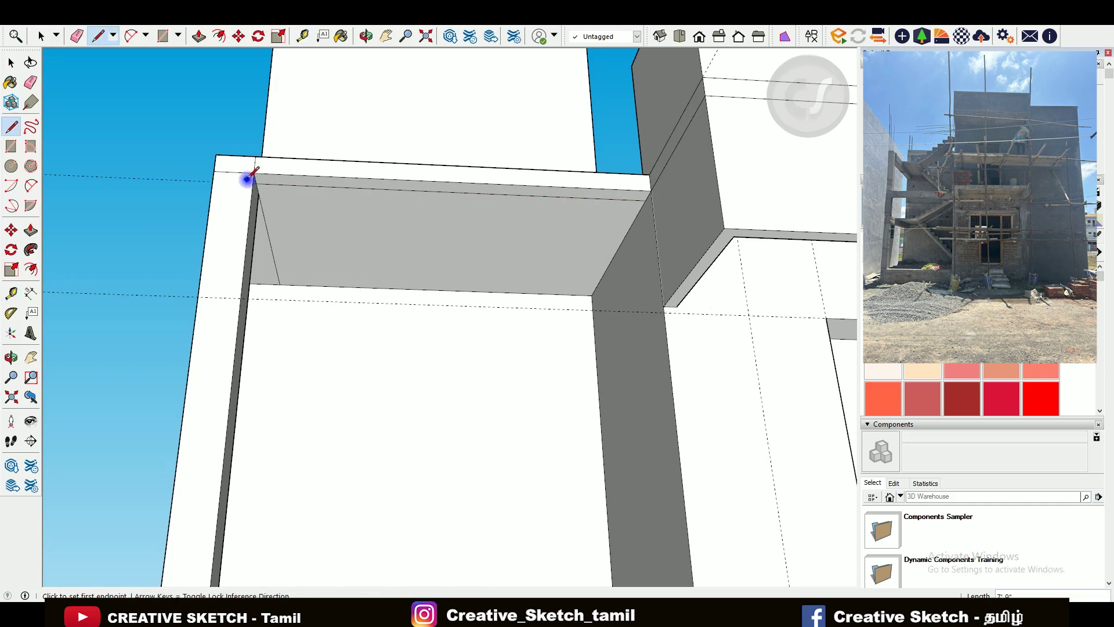
- Pull the slab underside down into a thicker band below the front edge
key("p")
left_click(362, 212)
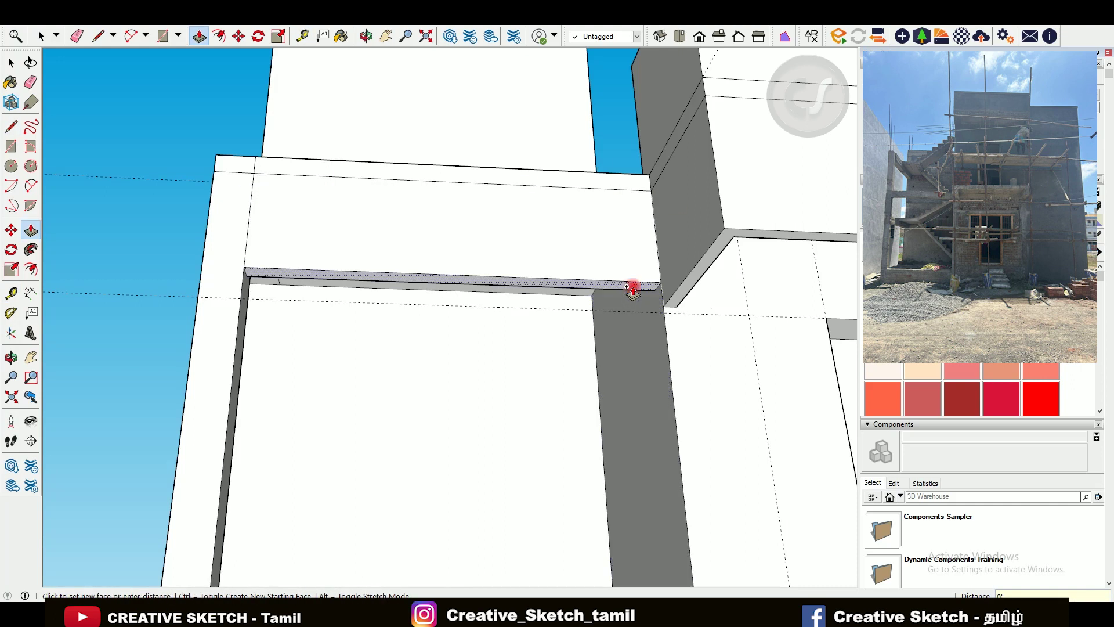
mouse_move(498, 296)
middle_mouse_down()
mouse_move(503, 356)
mouse_move(339, 267)
mouse_move(418, 219)
middle_mouse_up()
scroll(505, 206, "up", 3)
key("t")
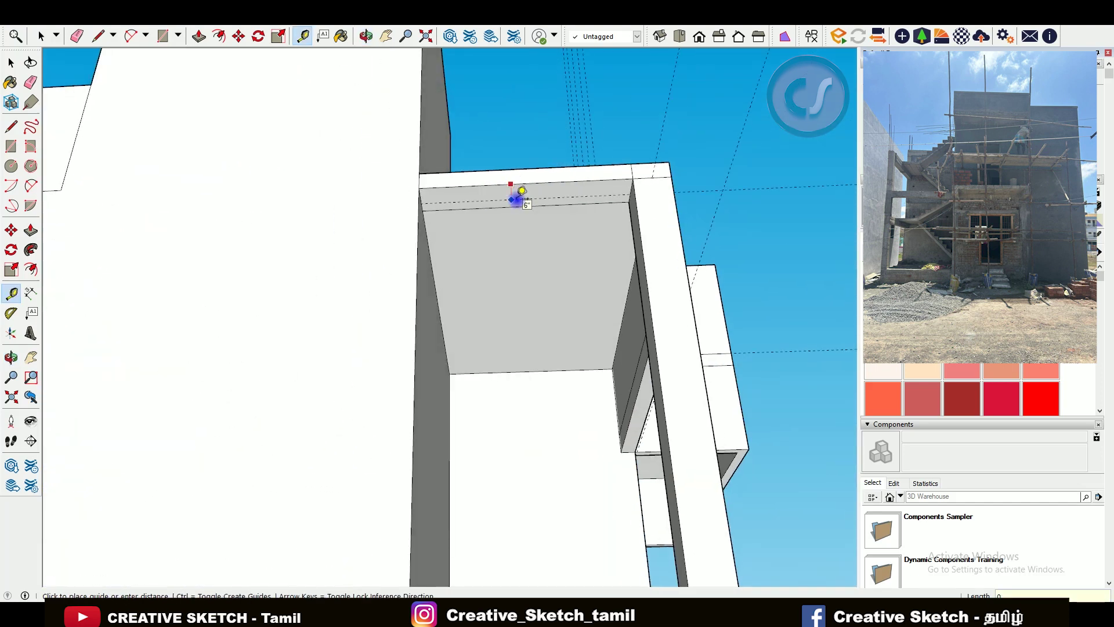
scroll(522, 197, "up", 2)
key("p")
left_click(501, 209)
left_click(553, 269)
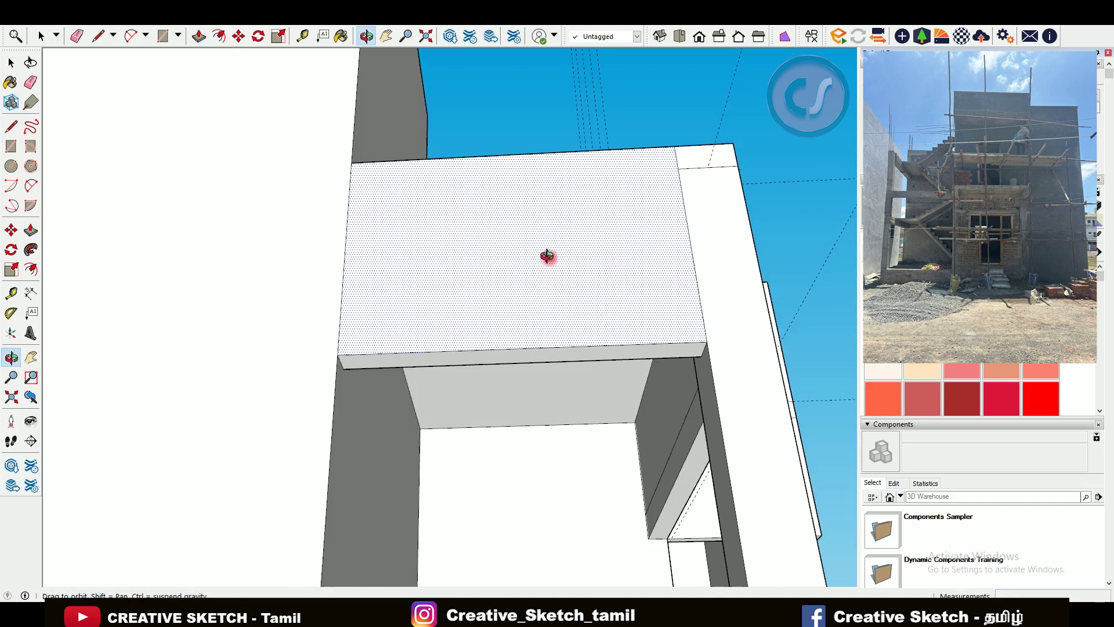
- Erase the leftover guide line
middle_click_drag(548, 256, 321, 314)
scroll(321, 314, "up", 3)
key("e")
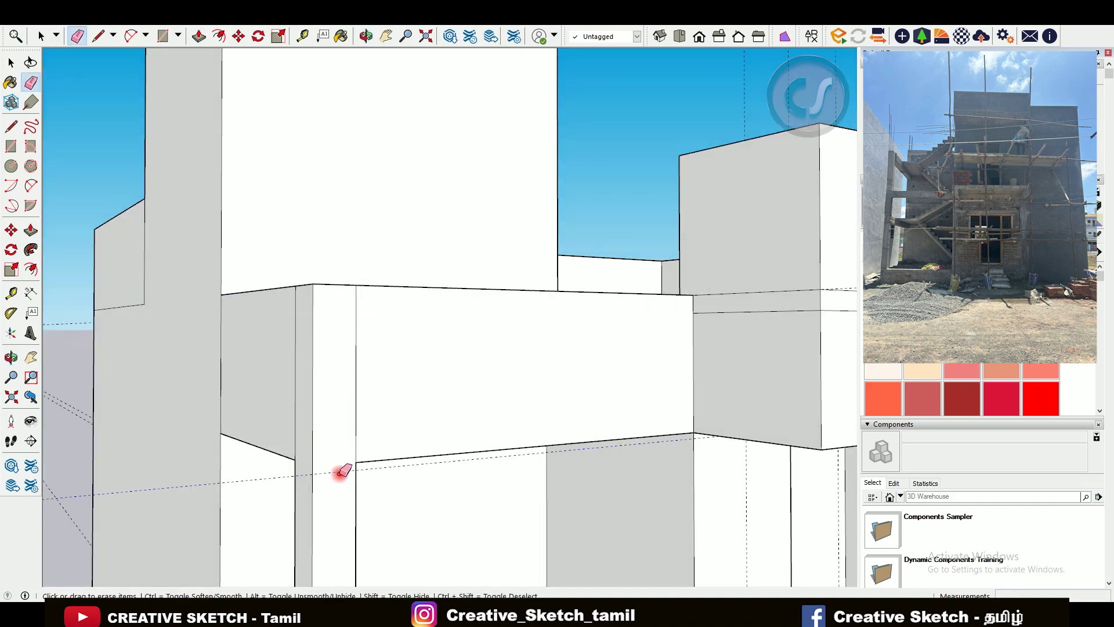
left_click(342, 471)
- Offset the balcony projection's top face outline inward
key("l")
scroll(314, 464, "down", 3)
middle_click_drag(299, 463, 273, 333)
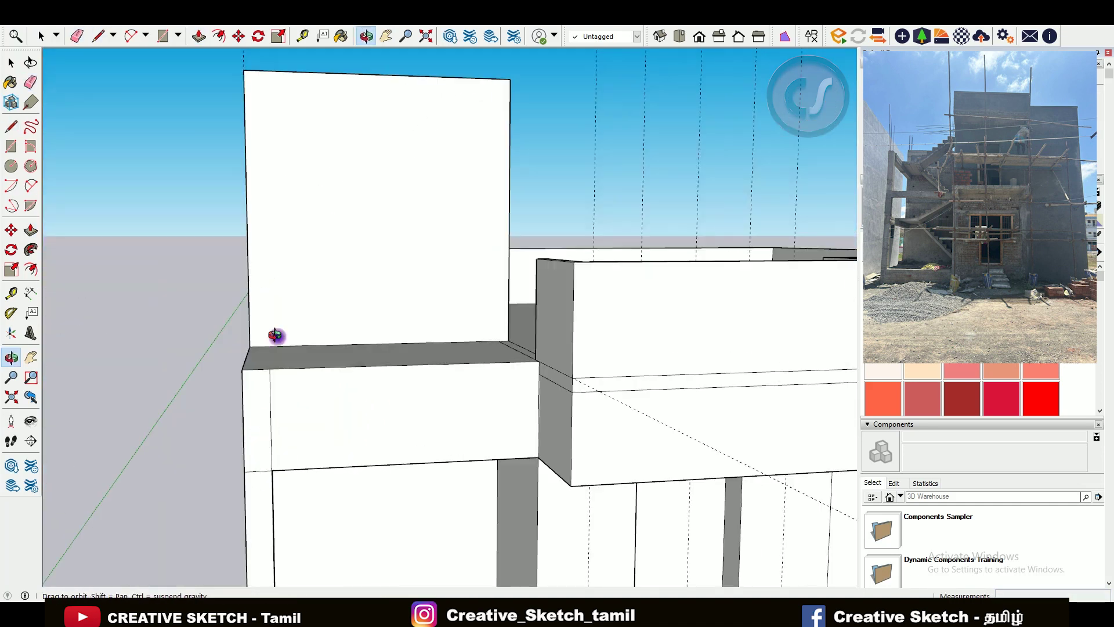
scroll(181, 319, "down", 5)
mouse_move(181, 318)
middle_mouse_down()
mouse_move(298, 450)
mouse_move(284, 321)
mouse_move(385, 552)
mouse_move(522, 328)
middle_mouse_up()
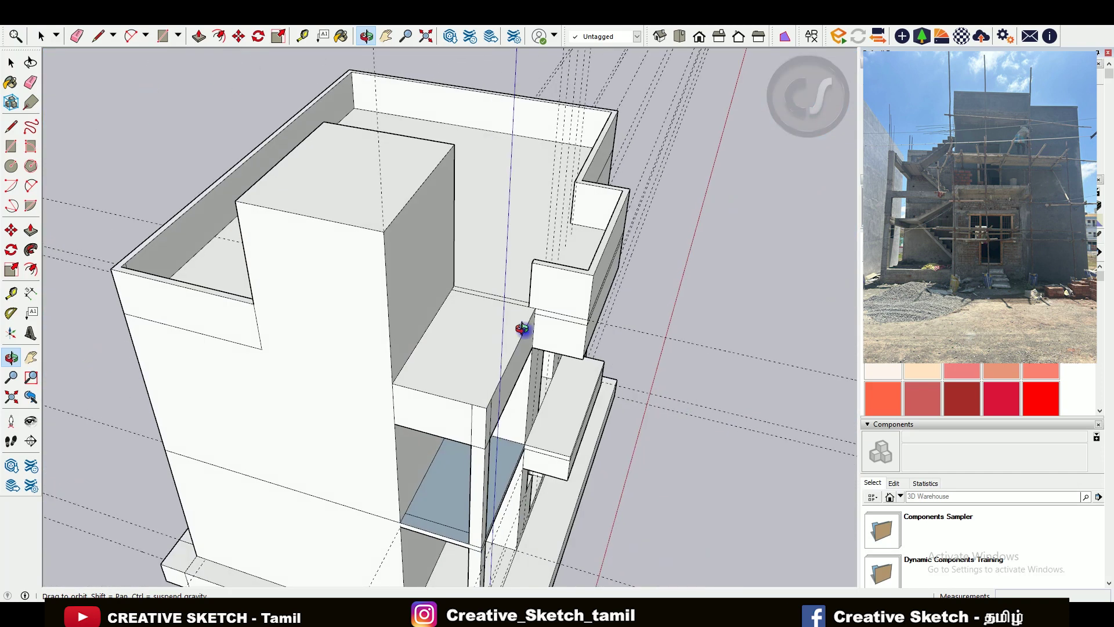
scroll(612, 347, "up", 5)
mouse_move(612, 347)
middle_mouse_down()
mouse_move(704, 318)
mouse_move(673, 348)
mouse_move(370, 318)
middle_mouse_up()
scroll(374, 273, "down", 5)
left_click_drag(378, 232, 359, 390)
key("f")
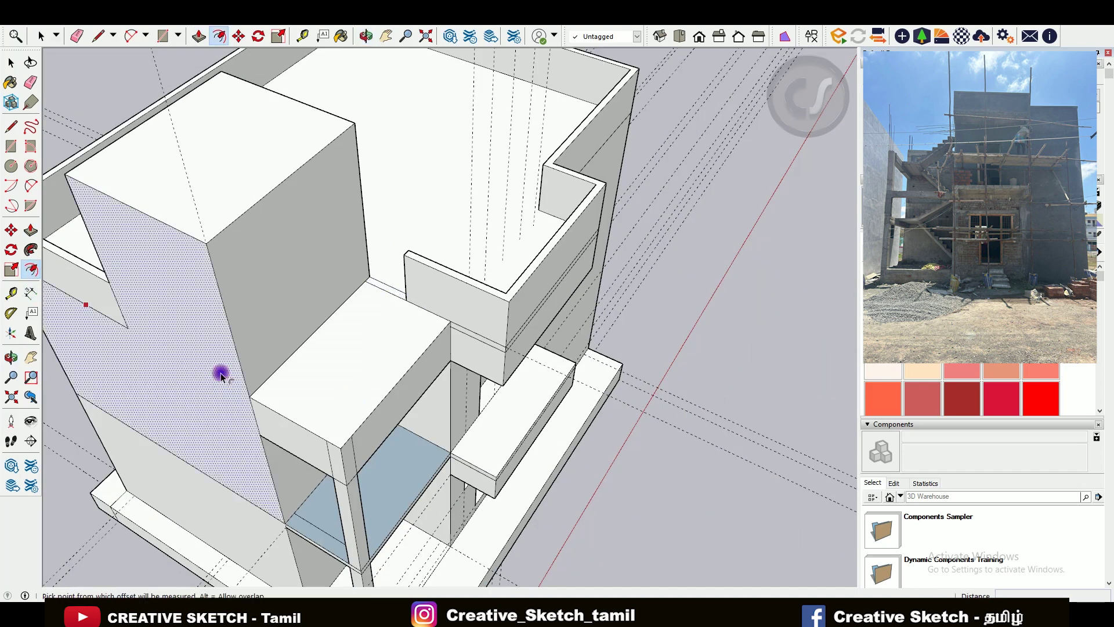
left_click(383, 399)
left_click(356, 401)
scroll(366, 435, "up", 2)
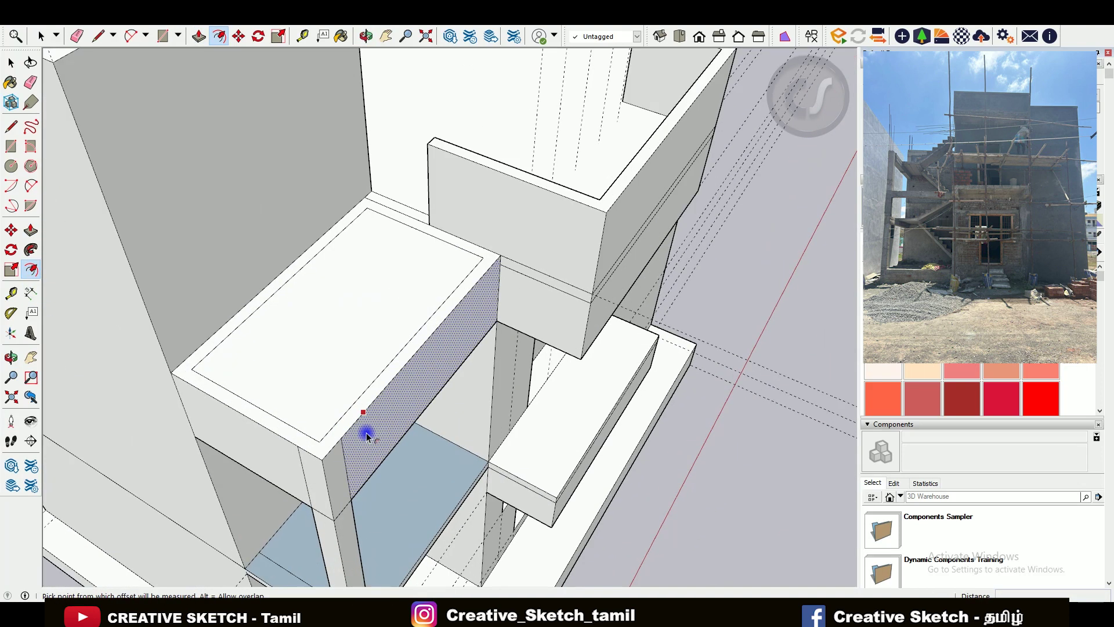
- Erase the inner outline's left and top edges and pull the border strip up into a parapet
key("e")
left_click_drag(259, 303, 417, 269)
key("p")
left_click(473, 264)
left_click(474, 263)
mouse_move(475, 262)
middle_mouse_down()
mouse_move(247, 292)
mouse_move(246, 122)
mouse_move(346, 269)
mouse_move(312, 359)
mouse_move(393, 280)
middle_mouse_up()
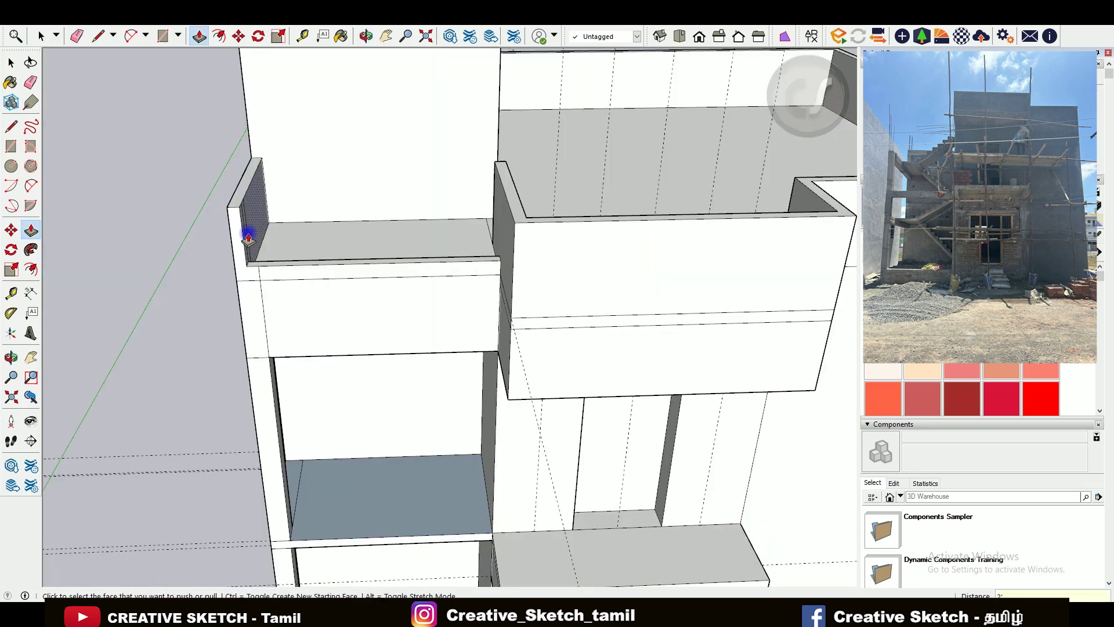
left_click(447, 189)
mouse_move(447, 189)
middle_mouse_down()
mouse_move(368, 275)
mouse_move(360, 227)
middle_mouse_up()
scroll(411, 418, "up", 3)
- Place a guide 4 3/16" from the balcony slab edge
scroll(393, 398, "up", 3)
scroll(303, 407, "up", 3)
scroll(360, 432, "up", 2)
key("t")
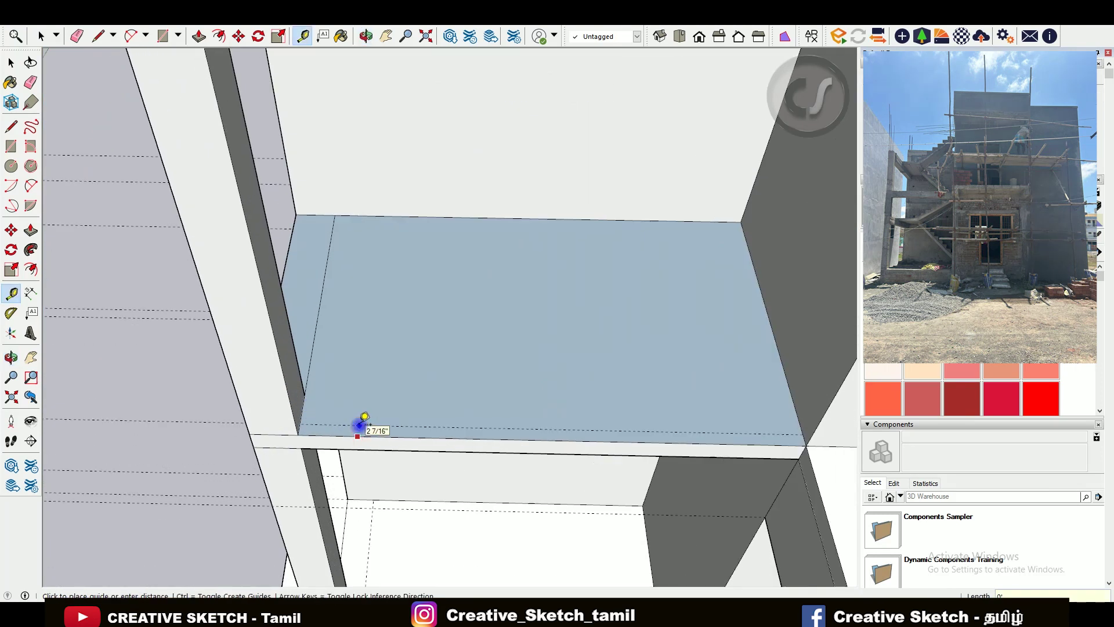
left_click(364, 416)
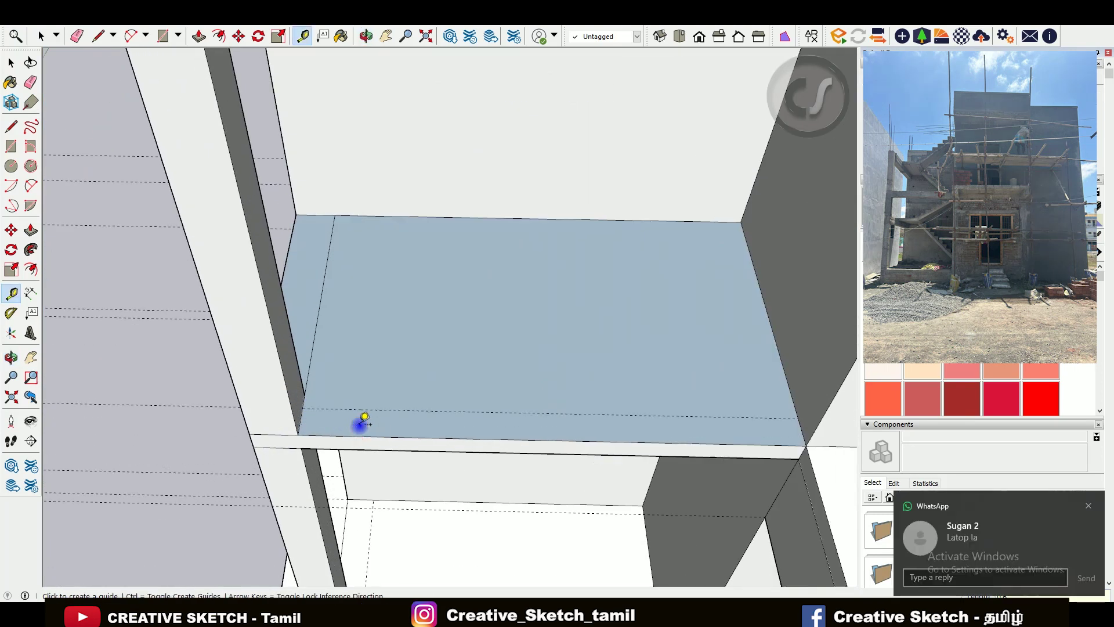
scroll(565, 386, "down", 5)
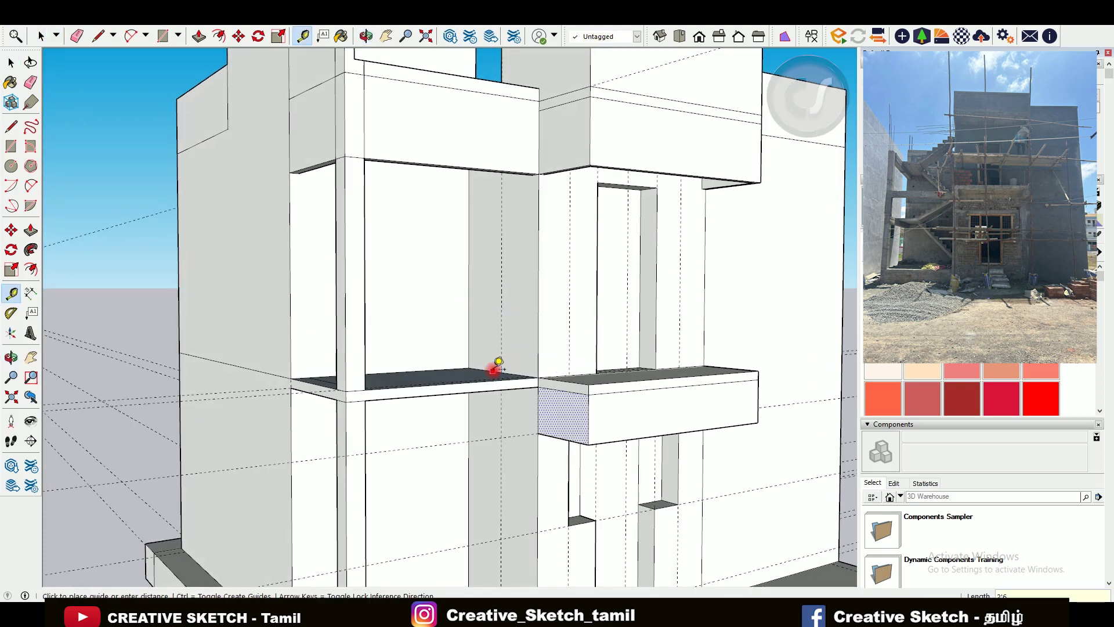
key("r")
key("p")
scroll(464, 361, "down", 2)
mouse_move(464, 361)
middle_mouse_down()
mouse_move(313, 416)
mouse_move(416, 393)
middle_mouse_up()
scroll(522, 418, "up", 5)
key("t")
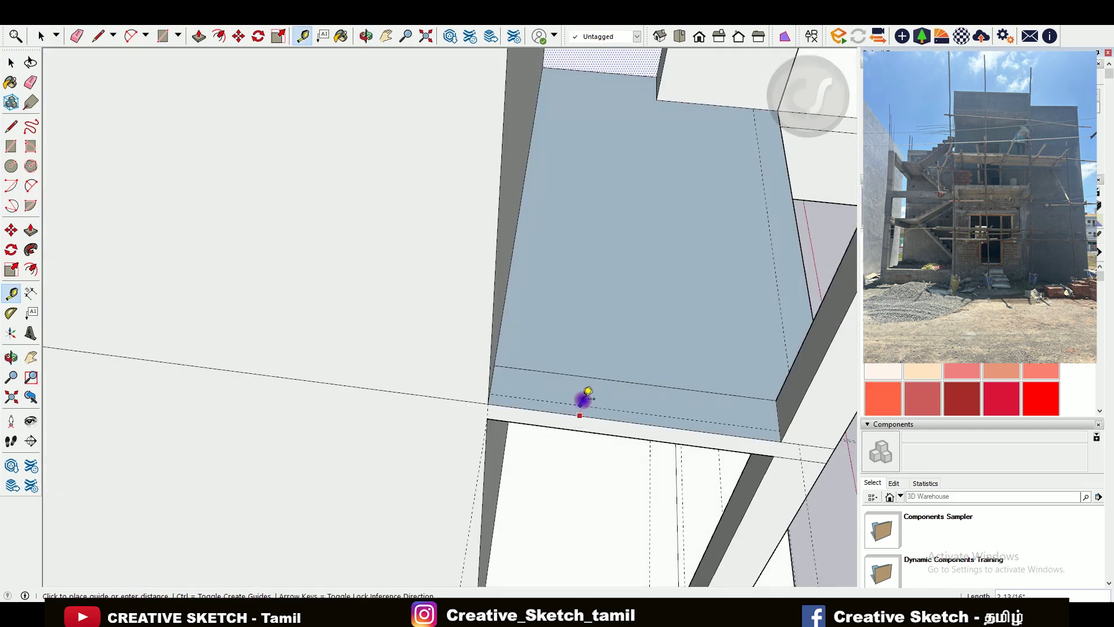
left_click(583, 397)
- Draw a line along the guide and push the slab's front face out 1' 1"
key("l")
left_click(779, 418)
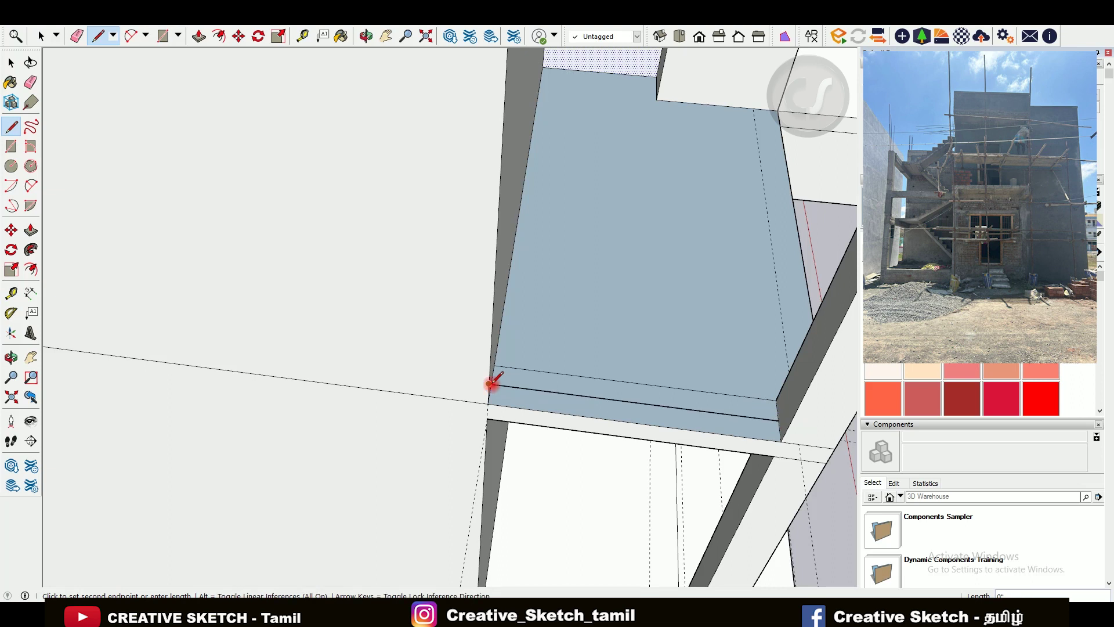
scroll(491, 422, "down", 2)
key("e")
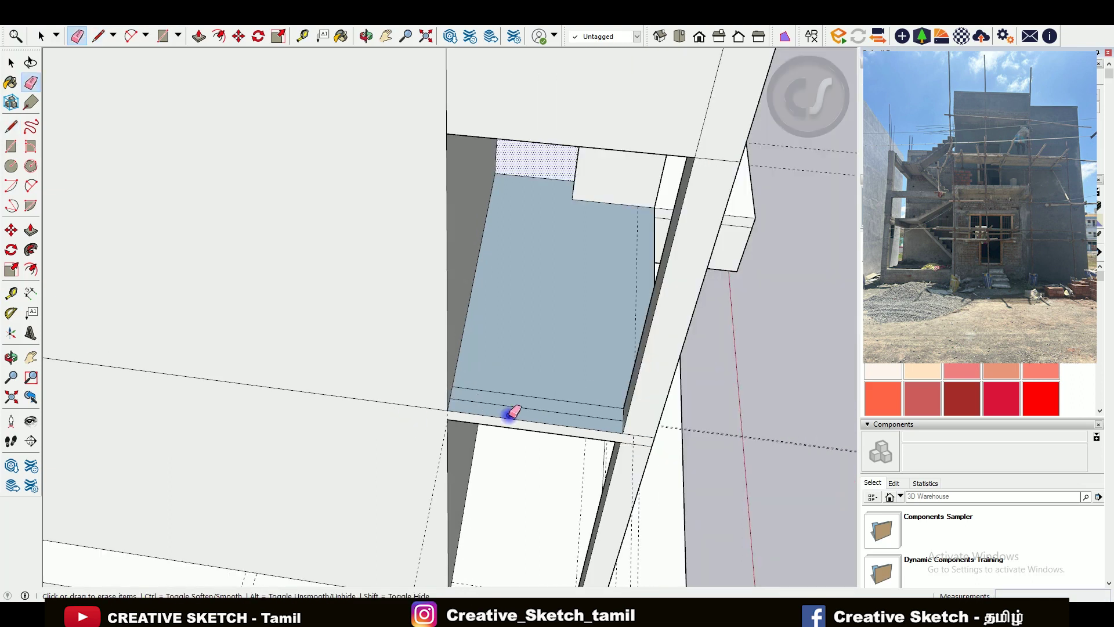
key("p")
left_click(593, 406)
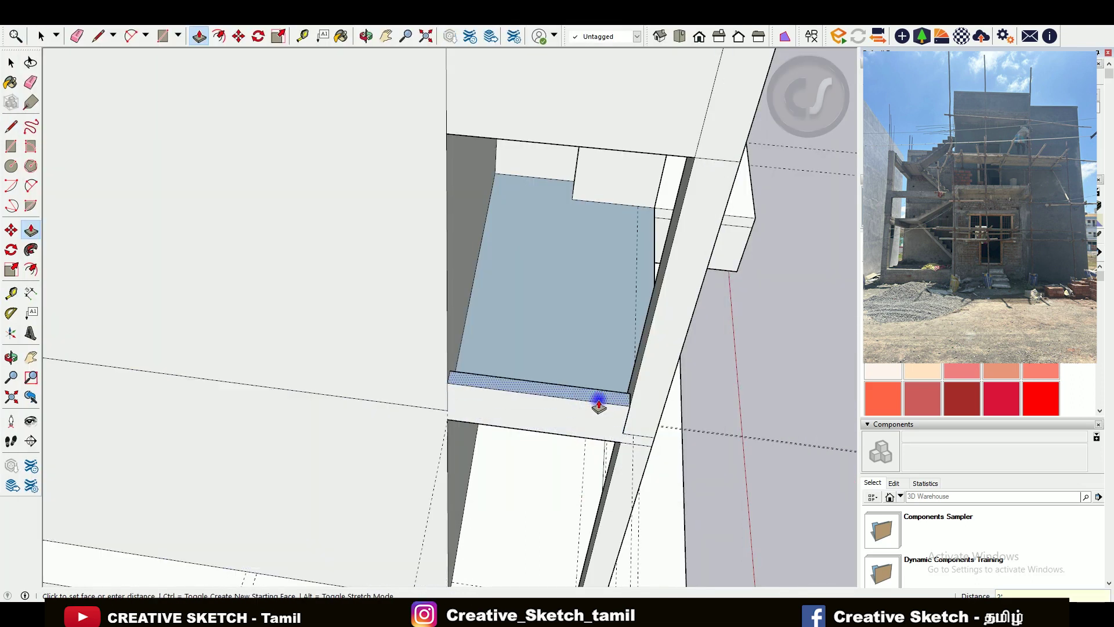
key("Return")
- Reverse the balcony's side face so it faces outward
middle_click_drag(599, 403, 413, 311)
key("space")
right_click(259, 249)
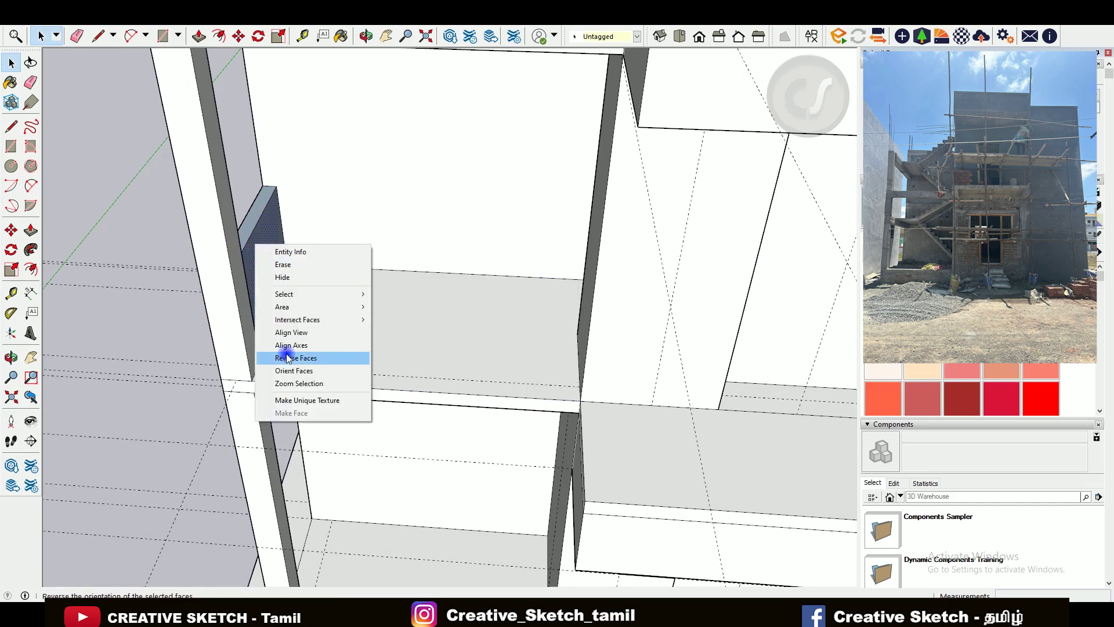
left_click(288, 358)
- Draw a thin rectangle and pull it up into an upright wall panel beside the balcony
scroll(365, 353, "down", 4)
mouse_move(390, 330)
middle_mouse_down()
mouse_move(321, 244)
mouse_move(398, 360)
middle_mouse_up()
scroll(368, 335, "down", 3)
scroll(418, 318, "up", 5)
mouse_move(418, 318)
middle_mouse_down()
mouse_move(333, 219)
mouse_move(615, 311)
middle_mouse_up()
scroll(334, 219, "up", 2)
key("p")
key("t")
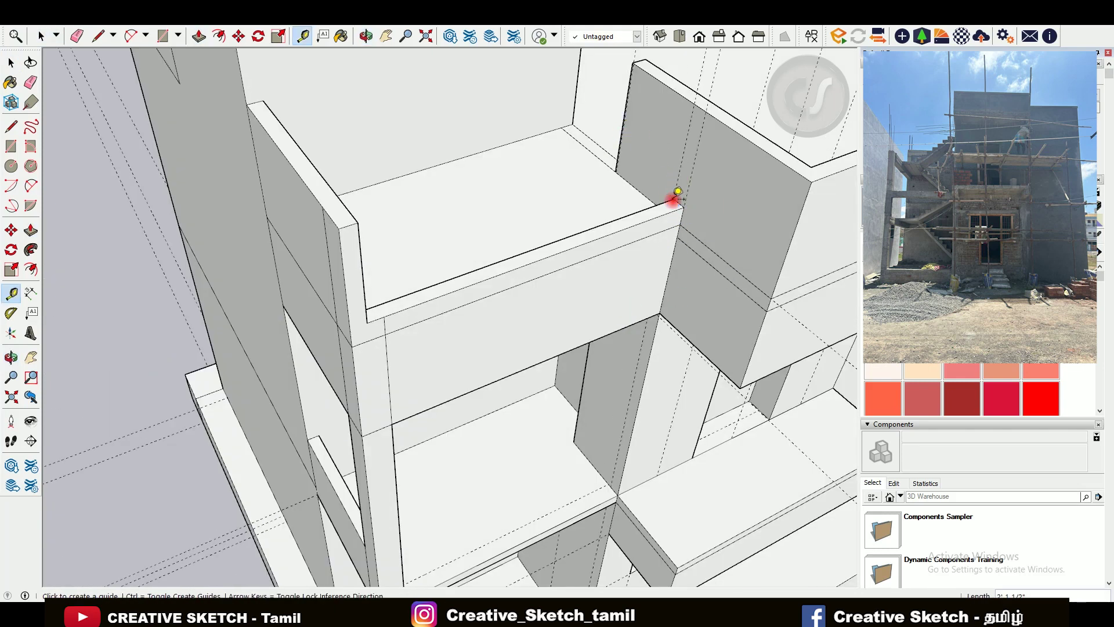
key("r")
left_click(694, 104)
key("p")
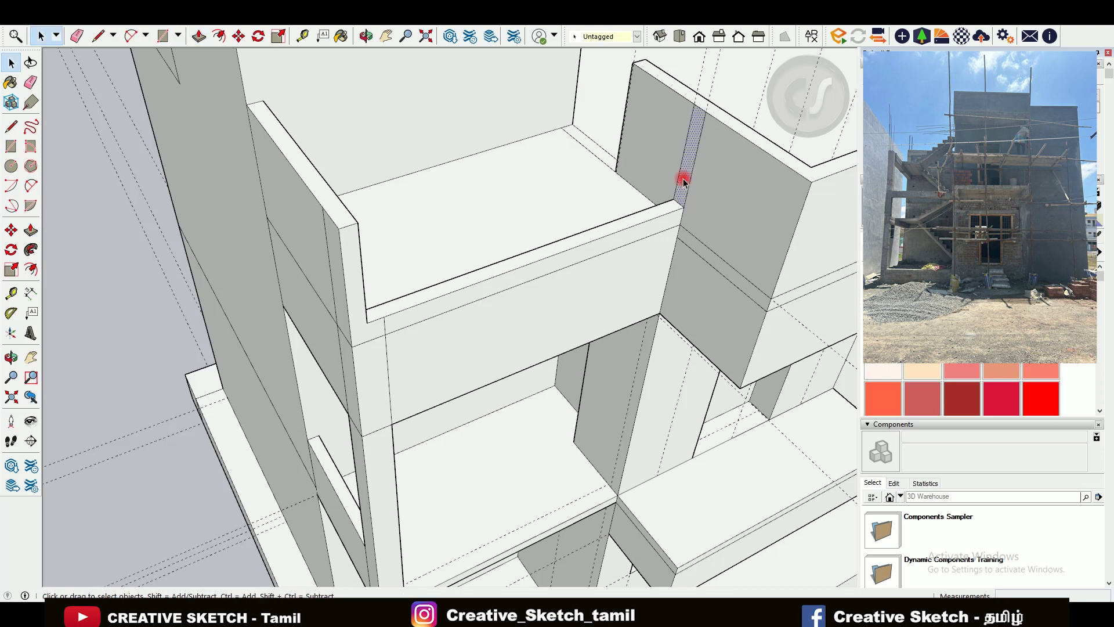
left_click(684, 183)
left_click(564, 250)
- Place a guide at a 3' offset from the panel's base
key("r")
scroll(465, 157, "down", 3)
scroll(620, 378, "up", 4)
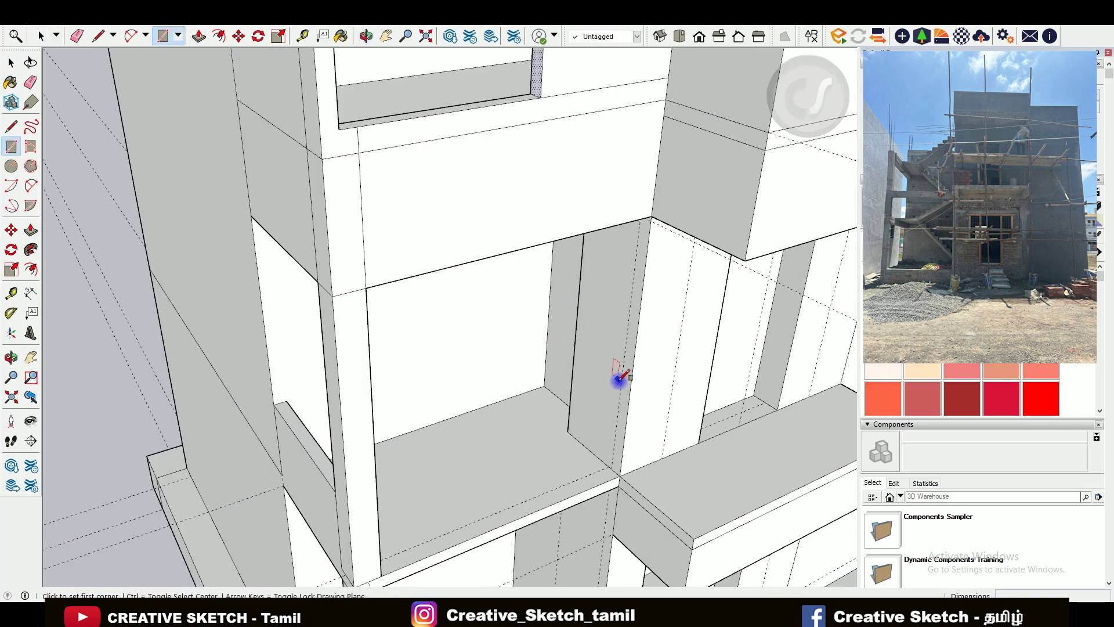
key("t")
left_click(592, 453)
key("Return")
key("r")
scroll(619, 473, "down", 5)
mouse_move(569, 219)
middle_mouse_down()
mouse_move(600, 387)
mouse_move(346, 366)
middle_mouse_up()
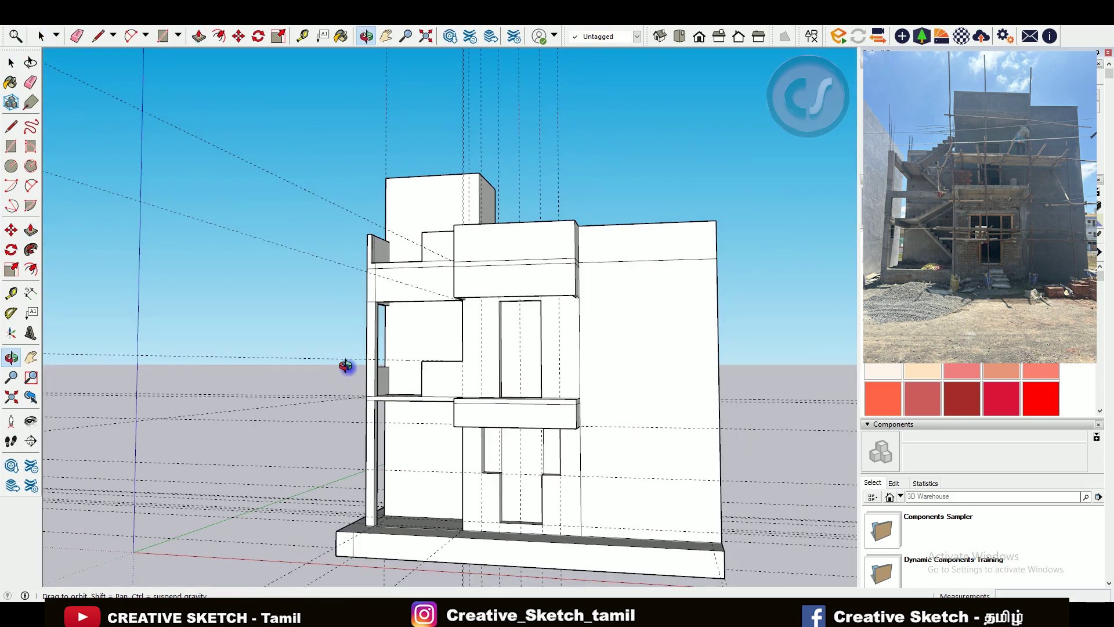
- Split the parapet slab face with a line and push/pull the thin strip
scroll(346, 366, "up", 5)
scroll(524, 398, "up", 4)
key("l")
left_click(689, 351)
key("p")
left_click(651, 347)
left_click(676, 363)
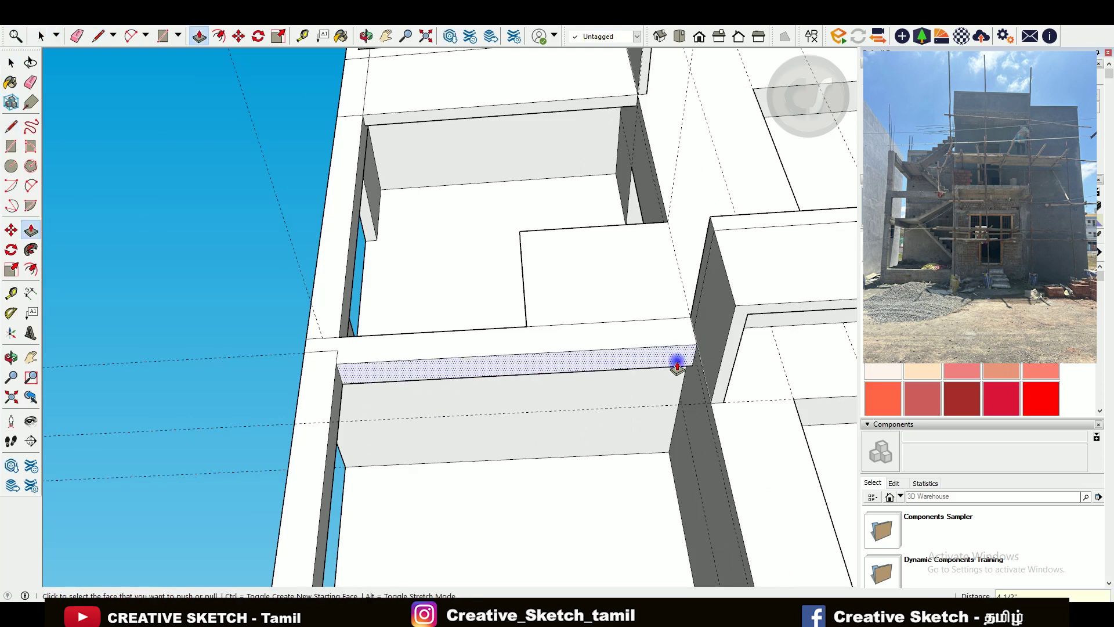
key("e")
scroll(330, 438, "down", 2)
- Orbit and zoom around the building to inspect the balconies and middle-floor opening
middle_click_drag(455, 419, 440, 564)
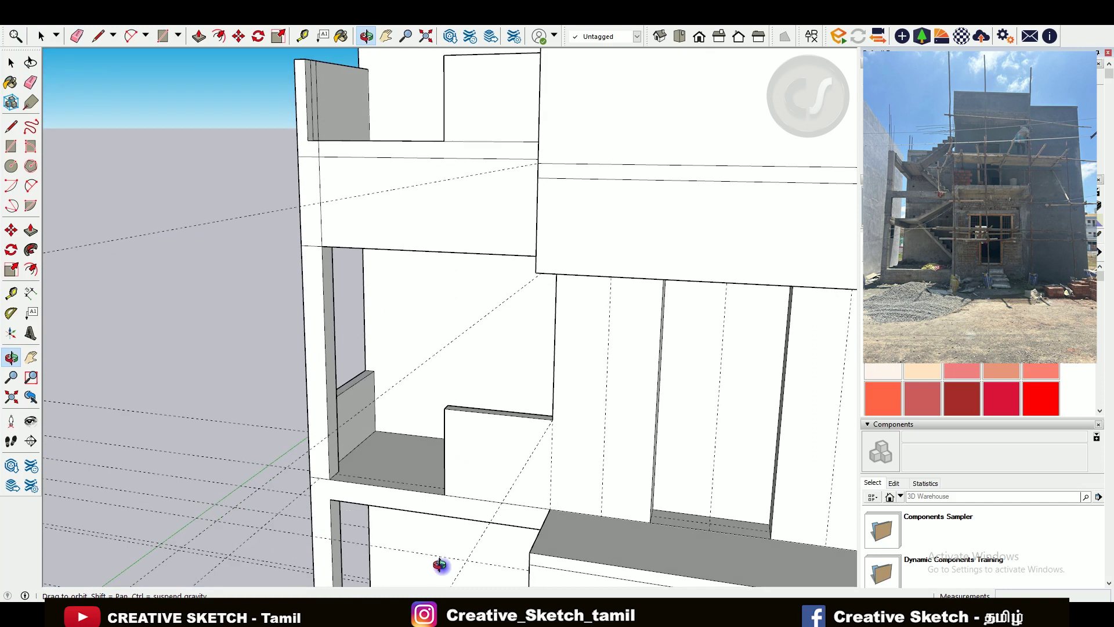
scroll(546, 428, "down", 3)
middle_click_drag(575, 447, 570, 348)
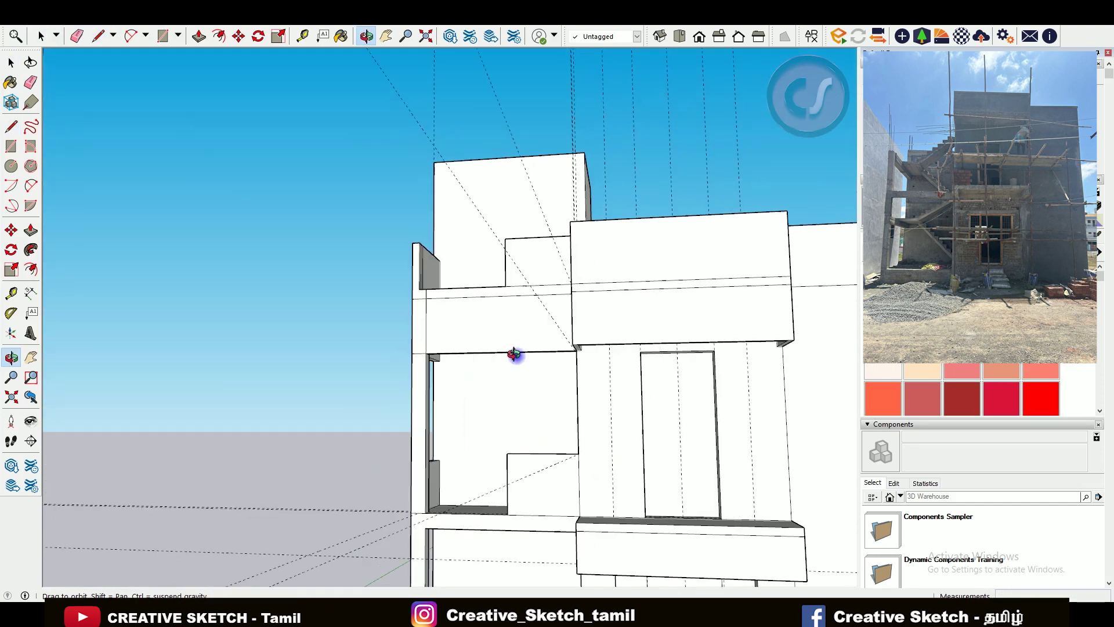
scroll(465, 403, "down", 2)
middle_click_drag(464, 403, 579, 471)
scroll(475, 383, "up", 4)
scroll(552, 428, "up", 3)
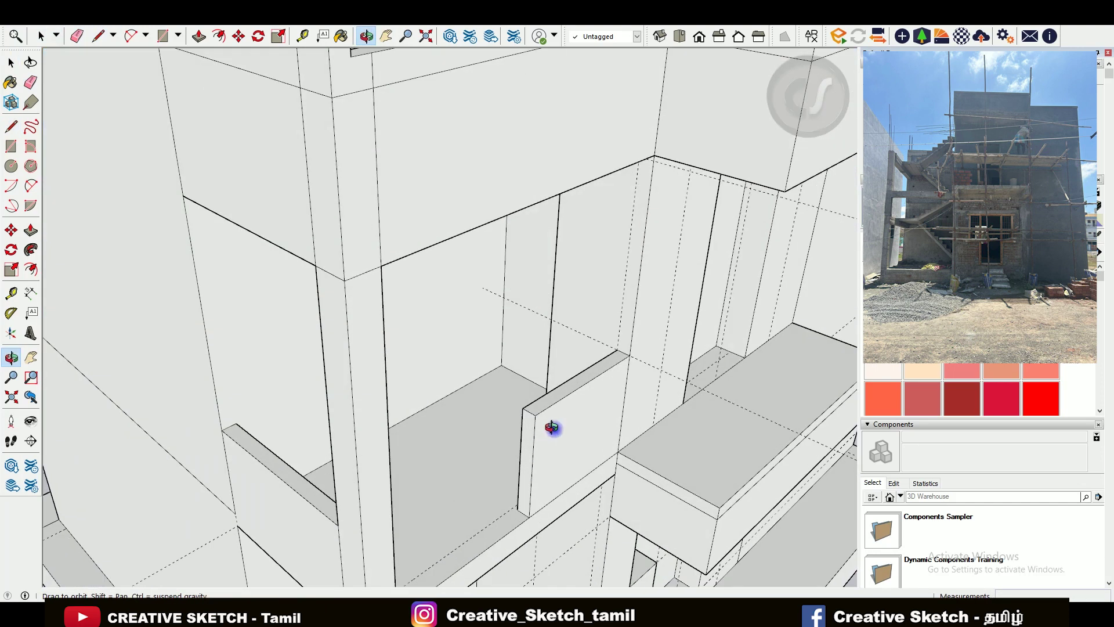
mouse_move(562, 434)
middle_mouse_down()
mouse_move(567, 462)
mouse_move(532, 393)
middle_mouse_up()
key("t")
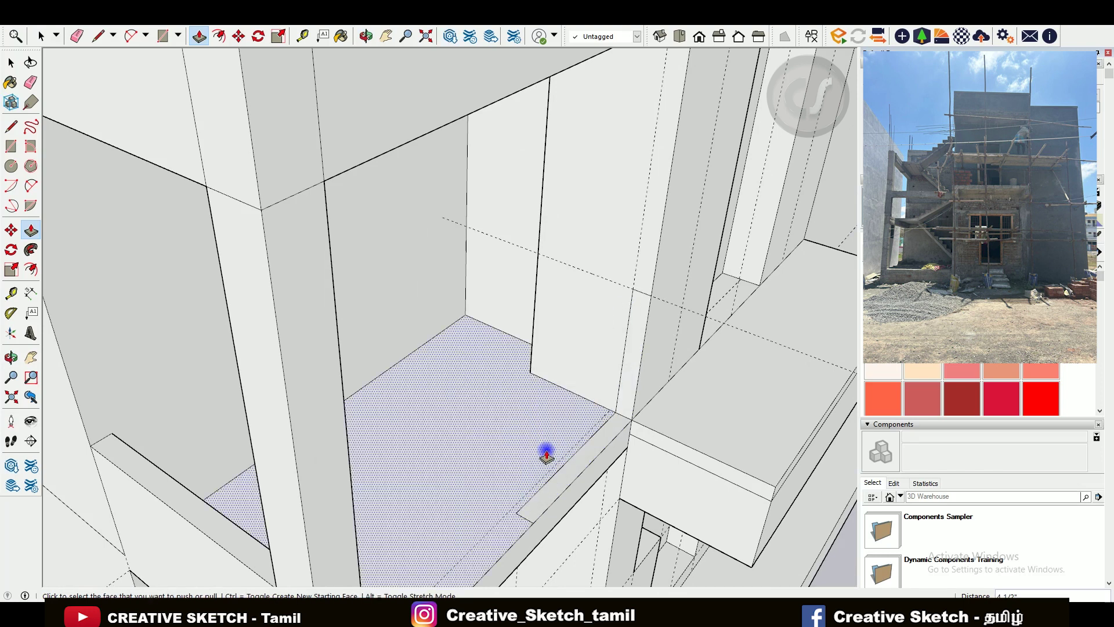
middle_click_drag(557, 467, 510, 403)
scroll(522, 348, "down", 5)
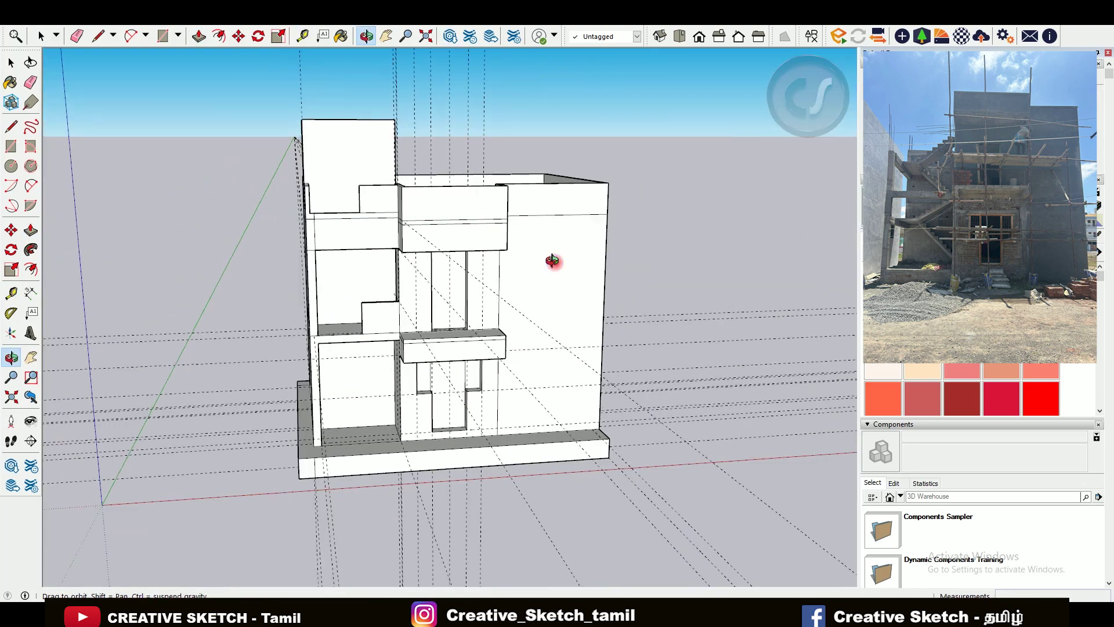
middle_click_drag(540, 266, 488, 175)
scroll(505, 176, "up", 5)
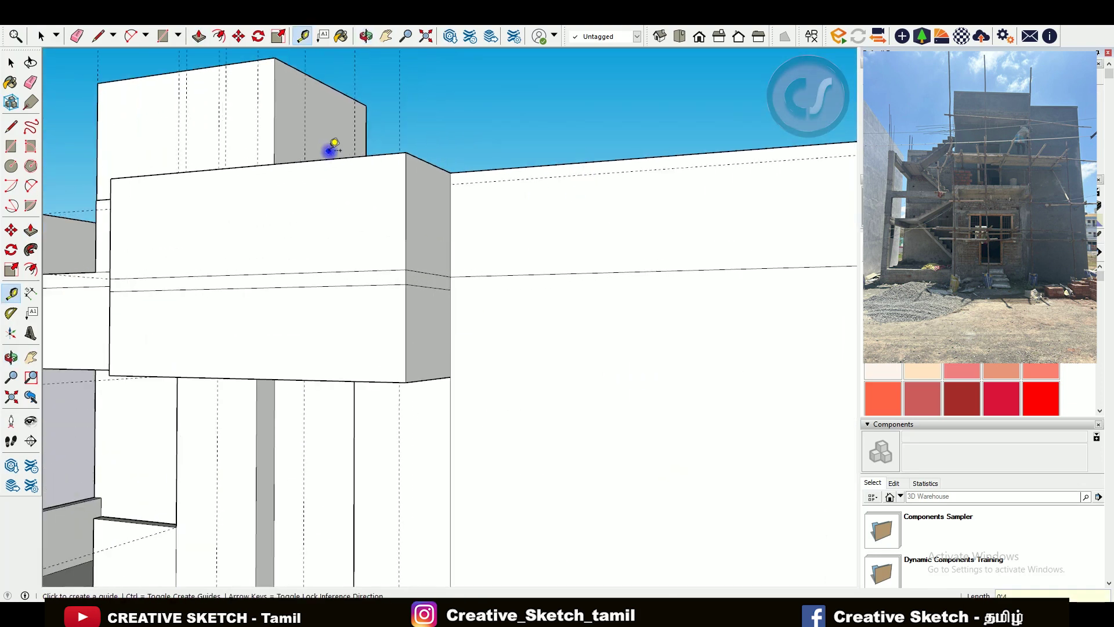
- Touch up the top wall corner, then start a 1'8" guide from the right wall's edge
key("l")
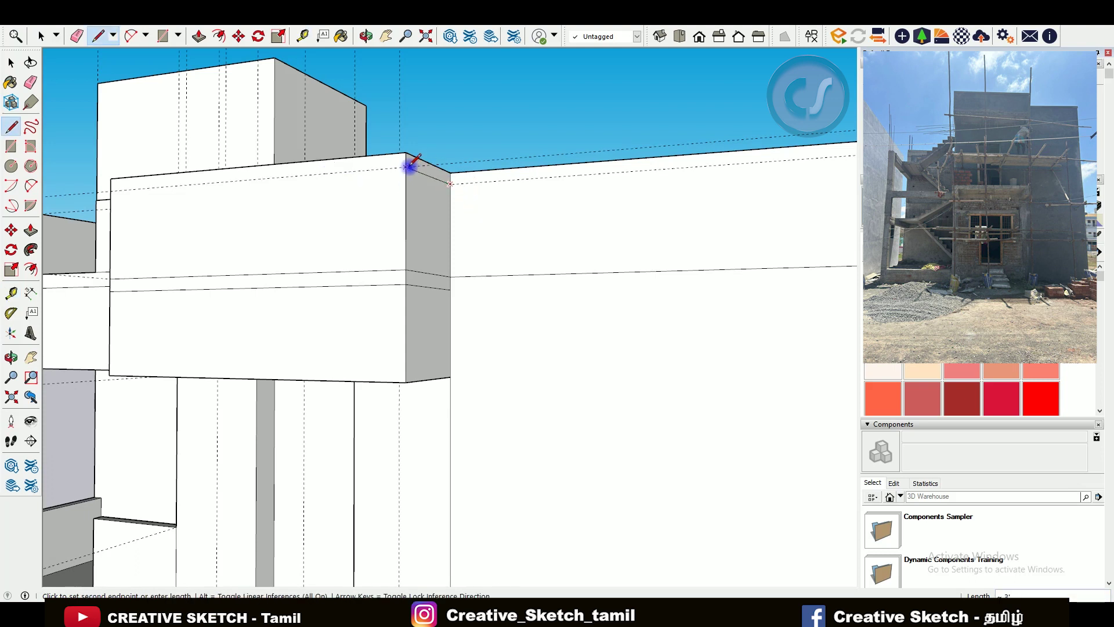
left_click(408, 167)
scroll(302, 203, "down", 3)
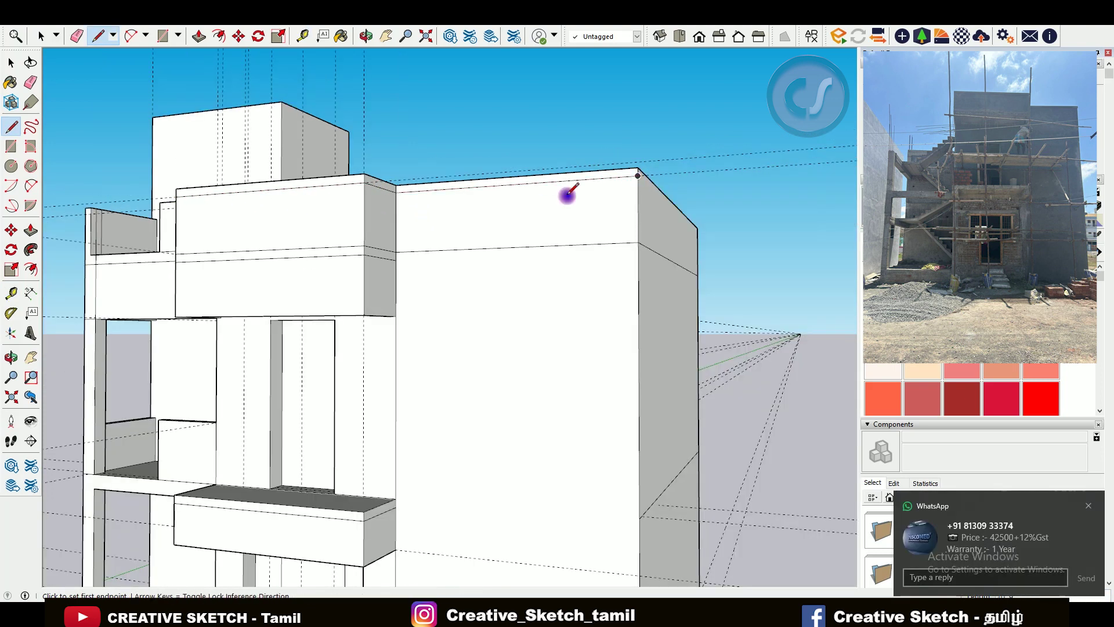
scroll(614, 177, "up", 3)
key("p")
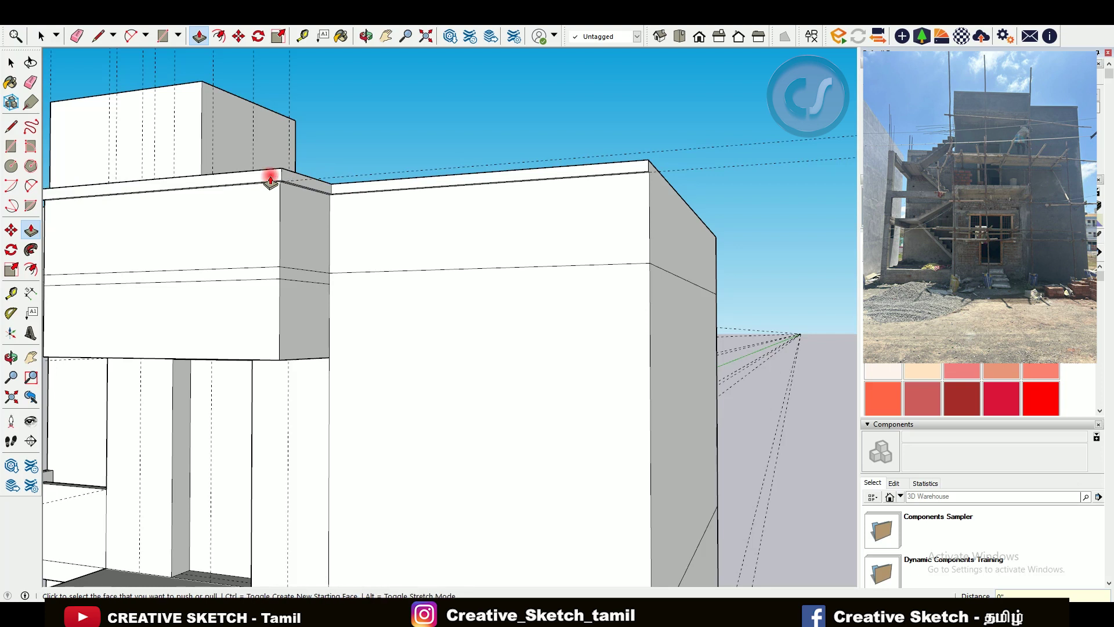
scroll(572, 256, "down", 3)
scroll(649, 390, "down", 3)
key("t")
left_click(654, 361)
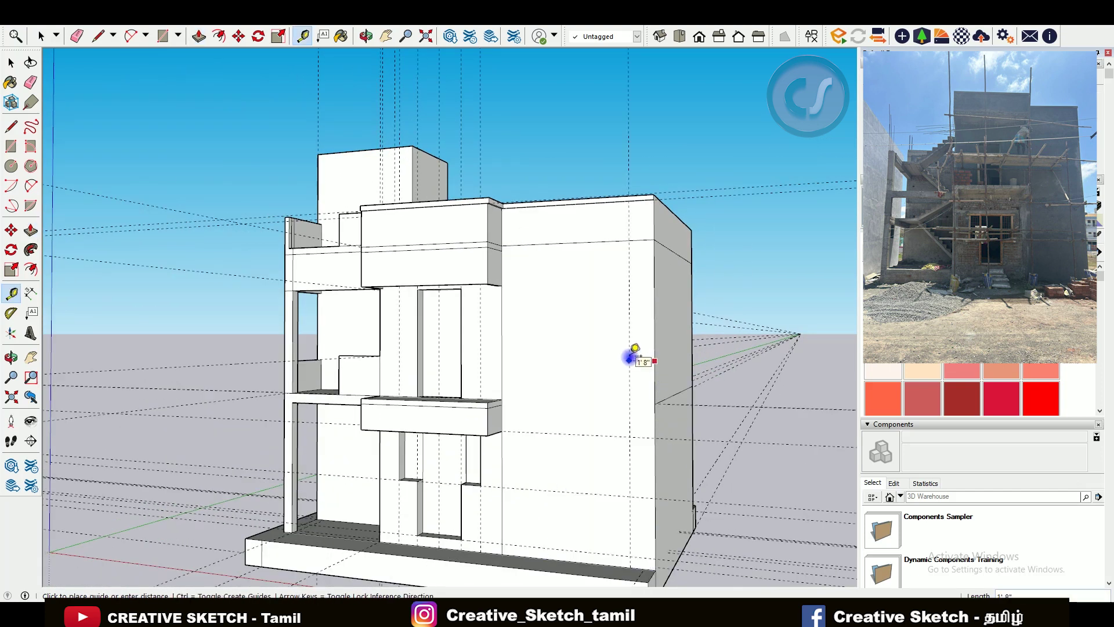
- Discard a stray line at the right wall's base and orbit to a near-frontal view
key("l")
left_click(502, 512)
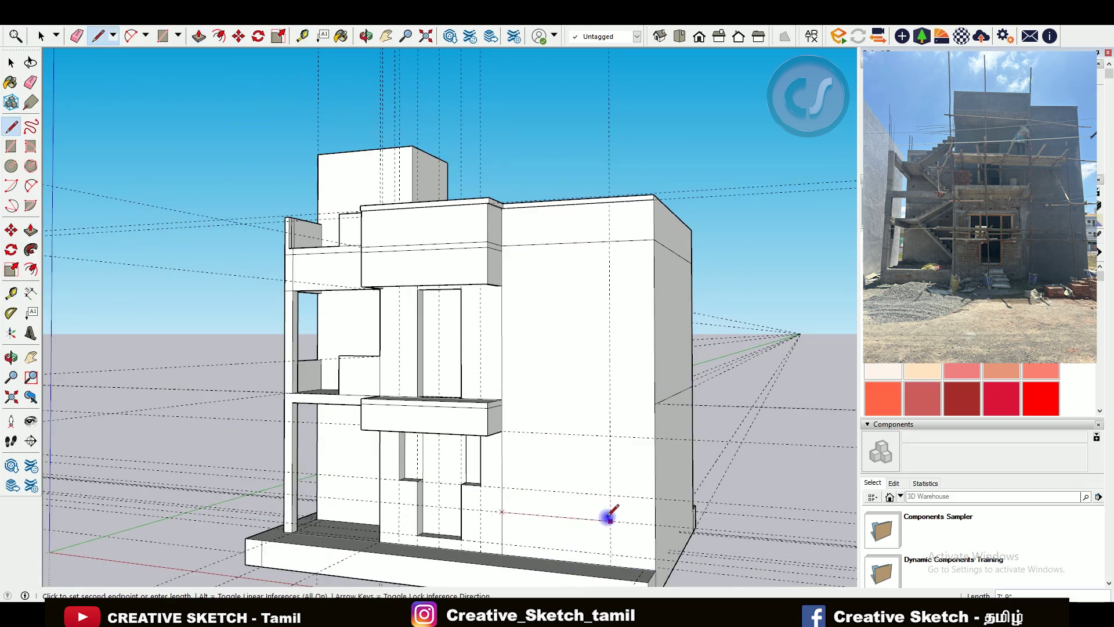
key("ctrl+z")
key("e")
mouse_move(733, 303)
middle_mouse_down()
mouse_move(739, 386)
mouse_move(574, 387)
mouse_move(550, 340)
middle_mouse_up()
scroll(550, 340, "up", 3)
- Place vertical guides on the right-hand wall panel, shifting one guide further left
key("t")
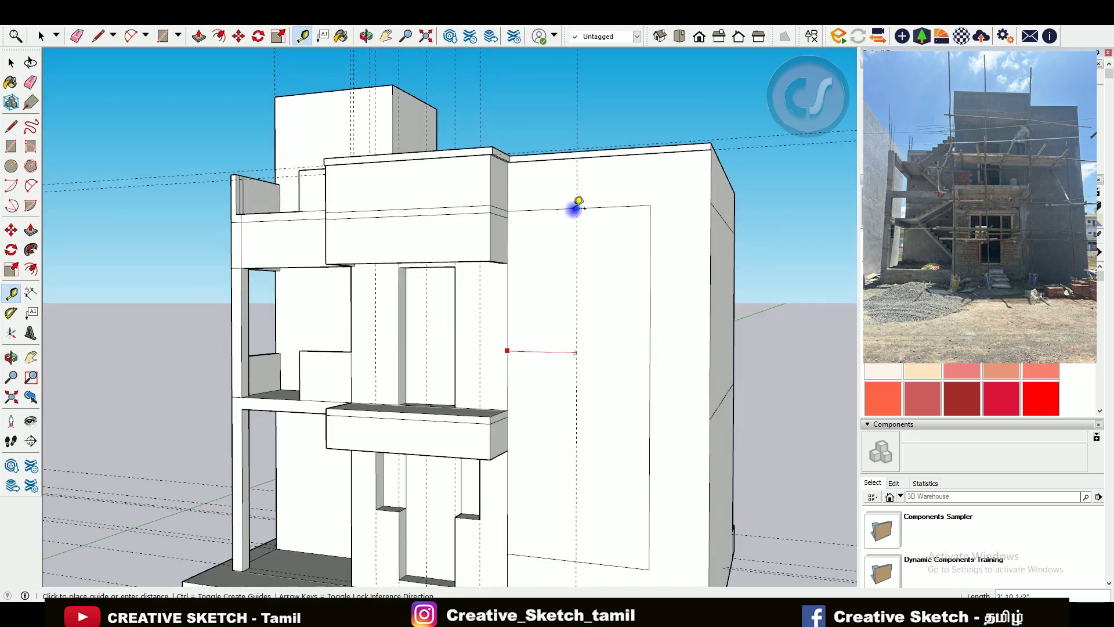
left_click(574, 208)
scroll(574, 209, "up", 3)
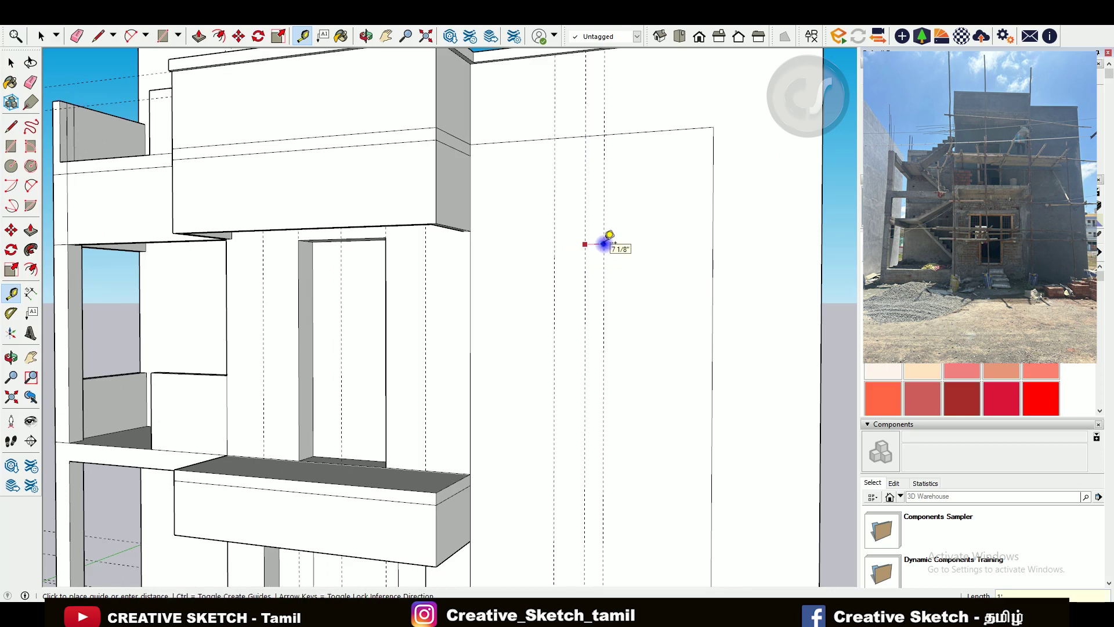
left_click(604, 243)
middle_click_drag(624, 164, 591, 508)
scroll(591, 507, "up", 3)
key("space")
left_click(603, 539)
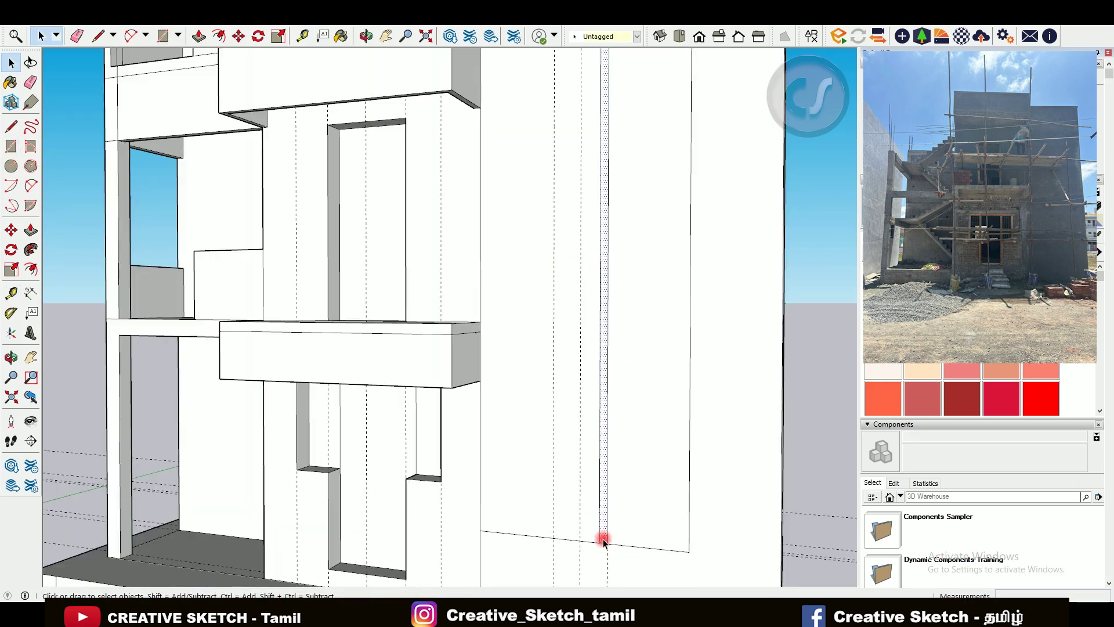
left_click_drag(607, 545, 572, 534)
key("space")
scroll(570, 559, "down", 3)
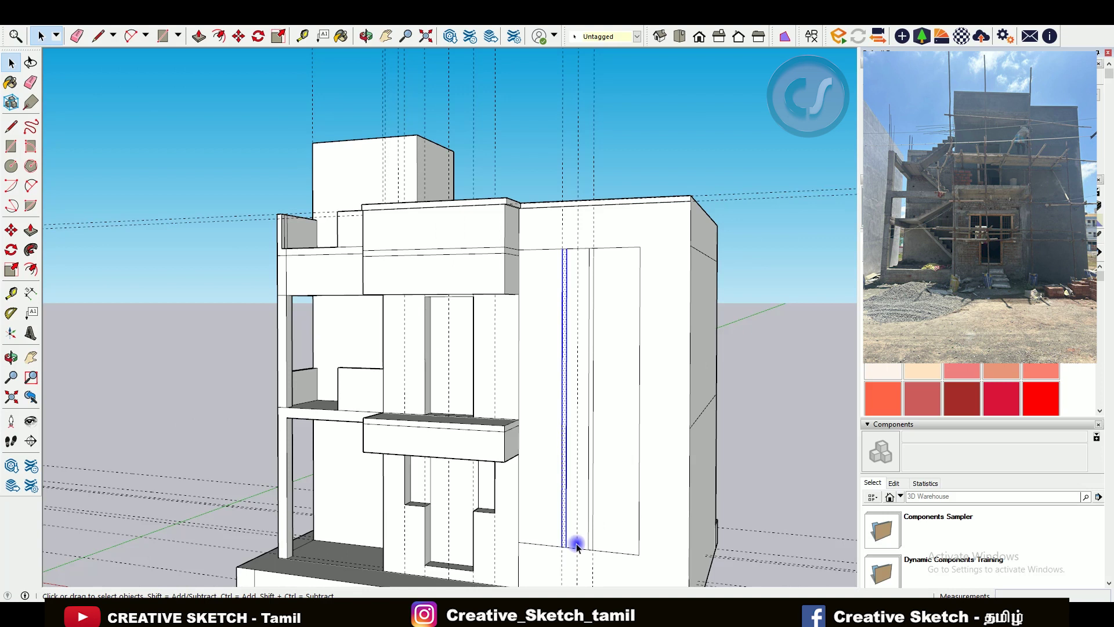
scroll(591, 194, "up", 3)
scroll(574, 208, "up", 2)
- Add a guide 11/16" from the groove strip and draw the narrow groove rectangles
key("t")
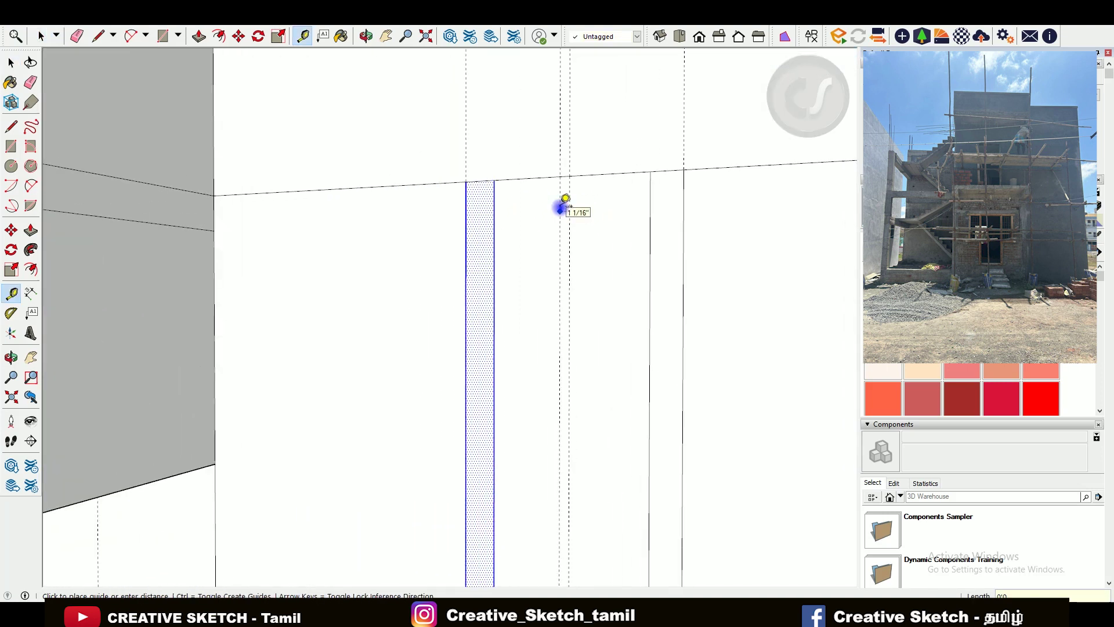
scroll(566, 202, "up", 1)
left_click(567, 191)
left_click(566, 191)
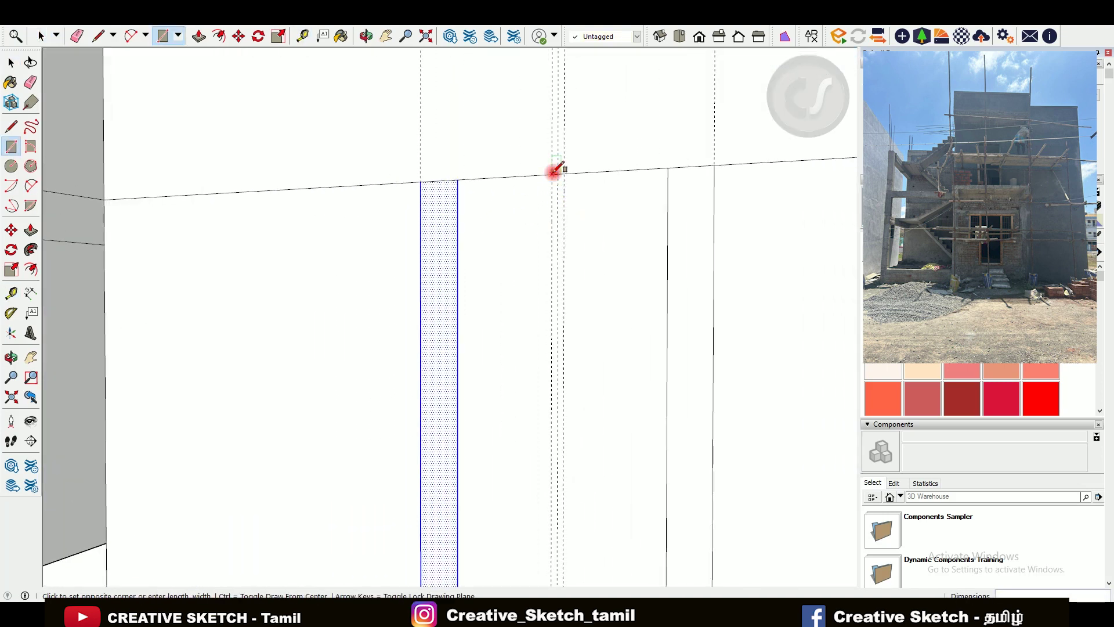
scroll(557, 288, "down", 3)
scroll(517, 473, "up", 3)
key("r")
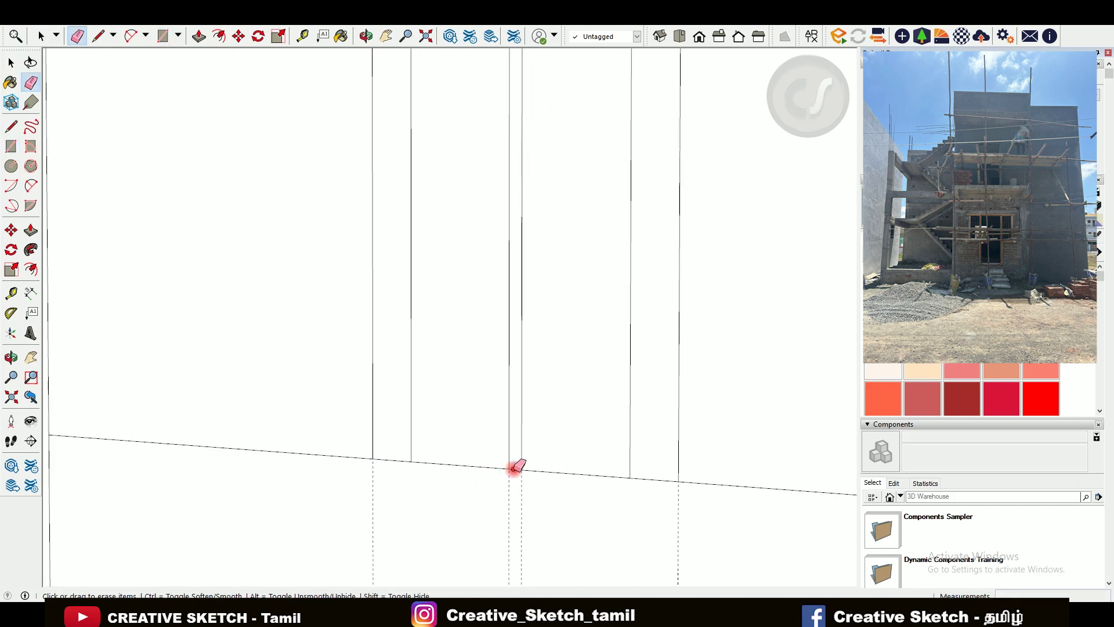
scroll(377, 432, "down", 5)
scroll(493, 472, "up", 2)
scroll(542, 467, "up", 2)
- Orbit around the grooved wall panel to check it from several angles
key("p")
mouse_move(538, 479)
middle_mouse_down()
mouse_move(430, 475)
mouse_move(679, 509)
mouse_move(519, 493)
middle_mouse_up()
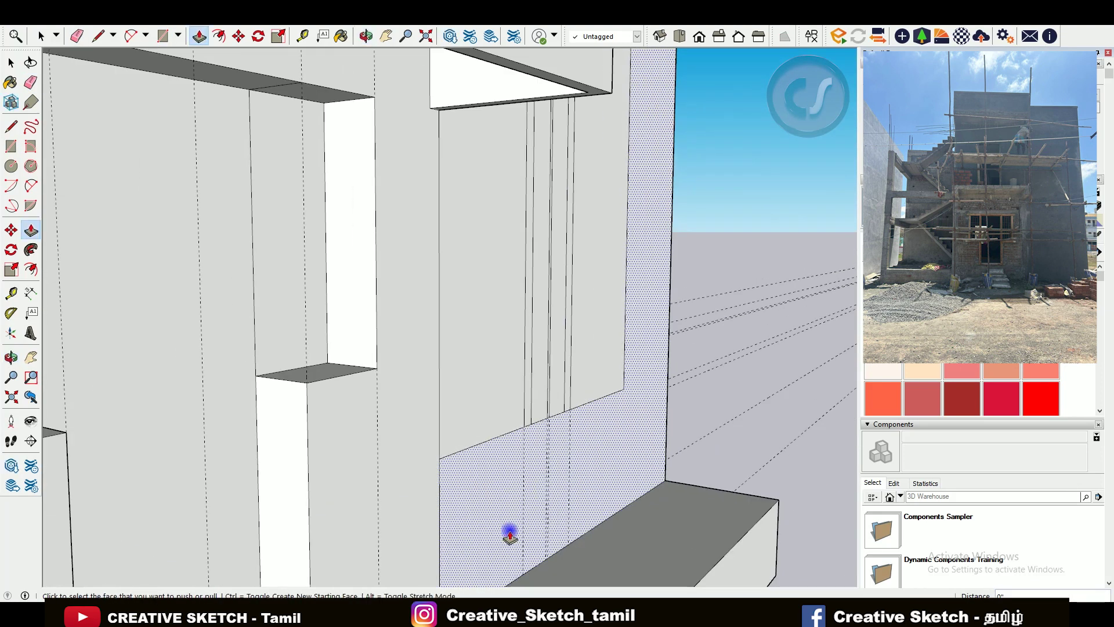
scroll(507, 525, "down", 5)
middle_click_drag(590, 224, 17, 229)
scroll(638, 119, "up", 3)
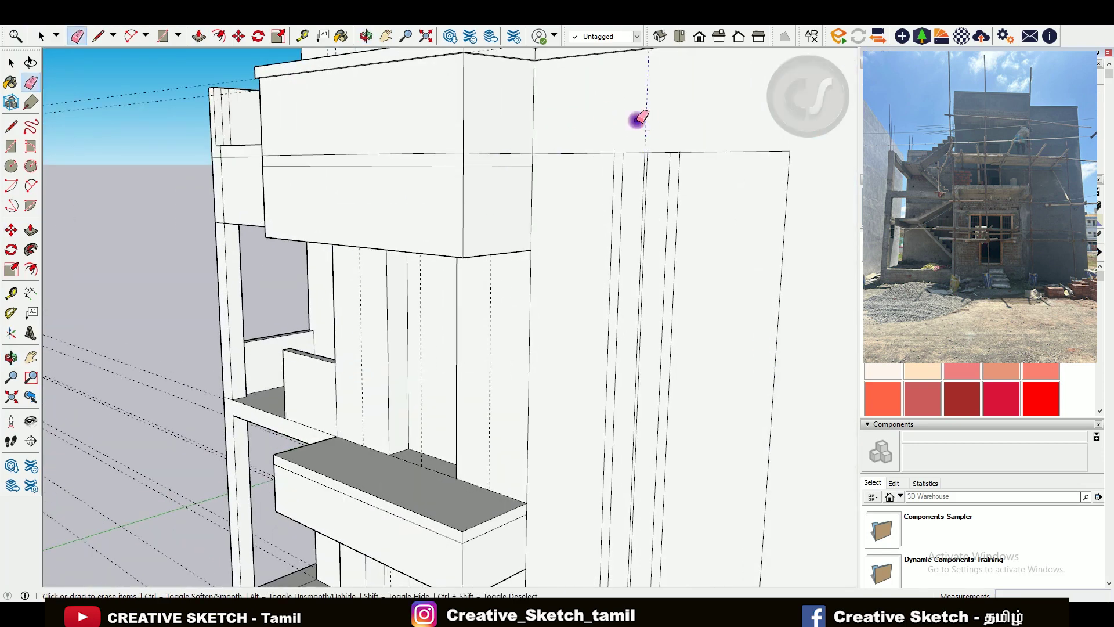
scroll(466, 130, "up", 3)
scroll(550, 154, "up", 3)
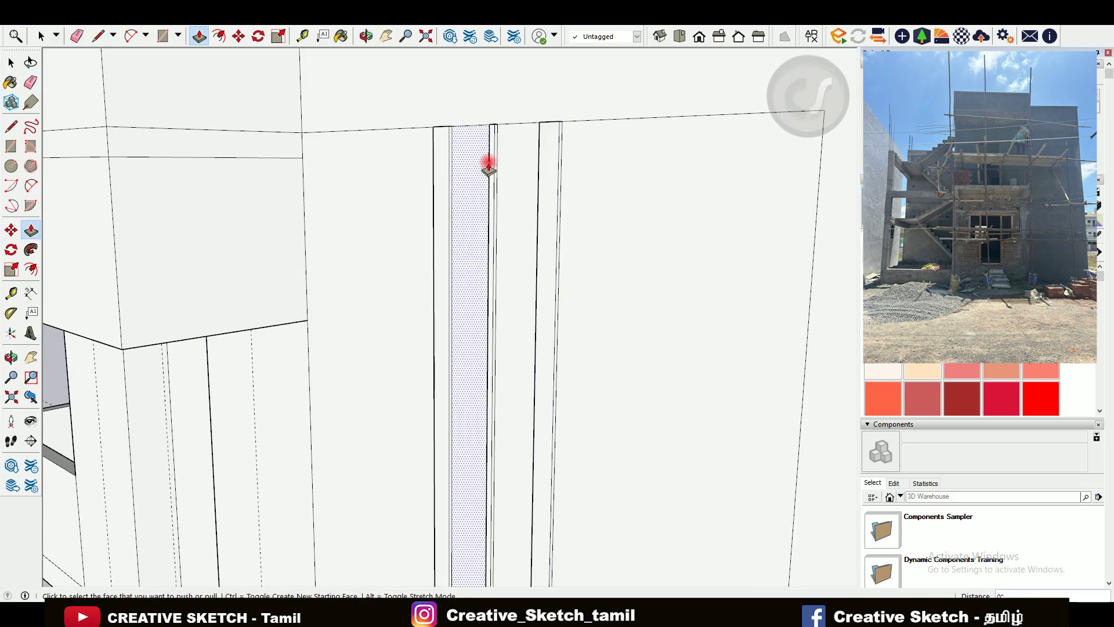
scroll(542, 214, "down", 5)
scroll(276, 427, "up", 5)
scroll(277, 426, "up", 2)
key("t")
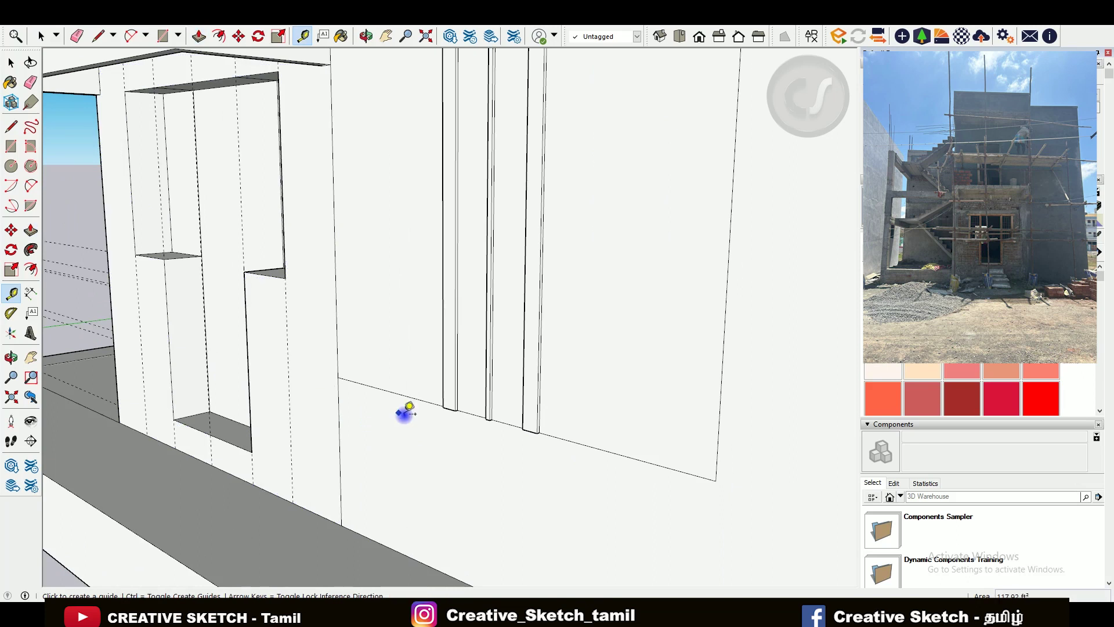
scroll(347, 561, "up", 3)
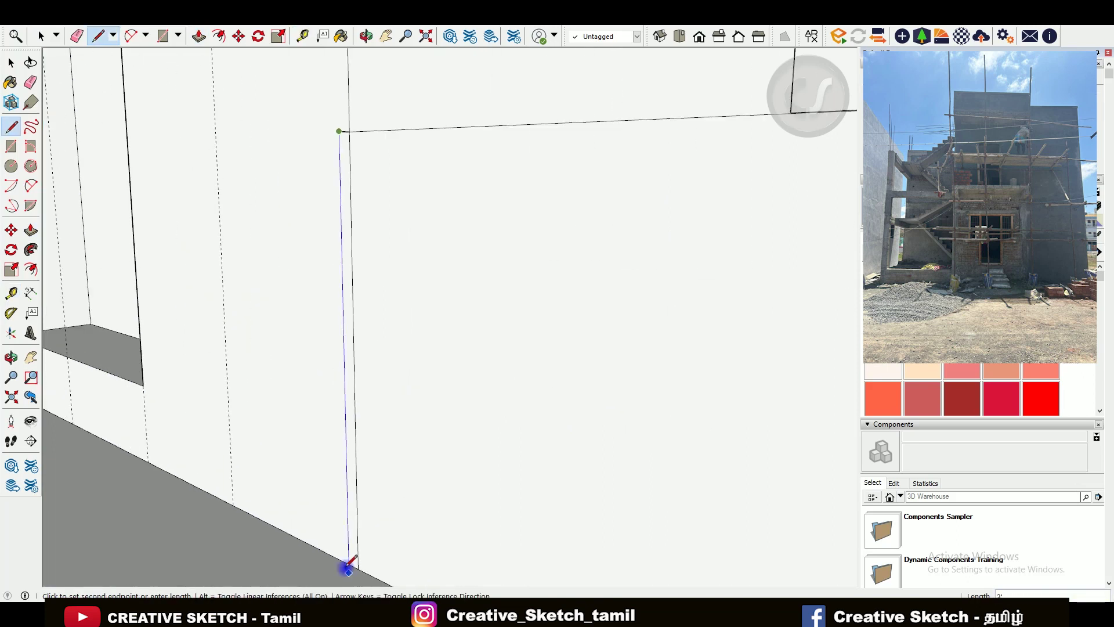
scroll(358, 564, "down", 3)
- Extrude the panel's lower face at the base of the wall
middle_click_drag(378, 497, 221, 442)
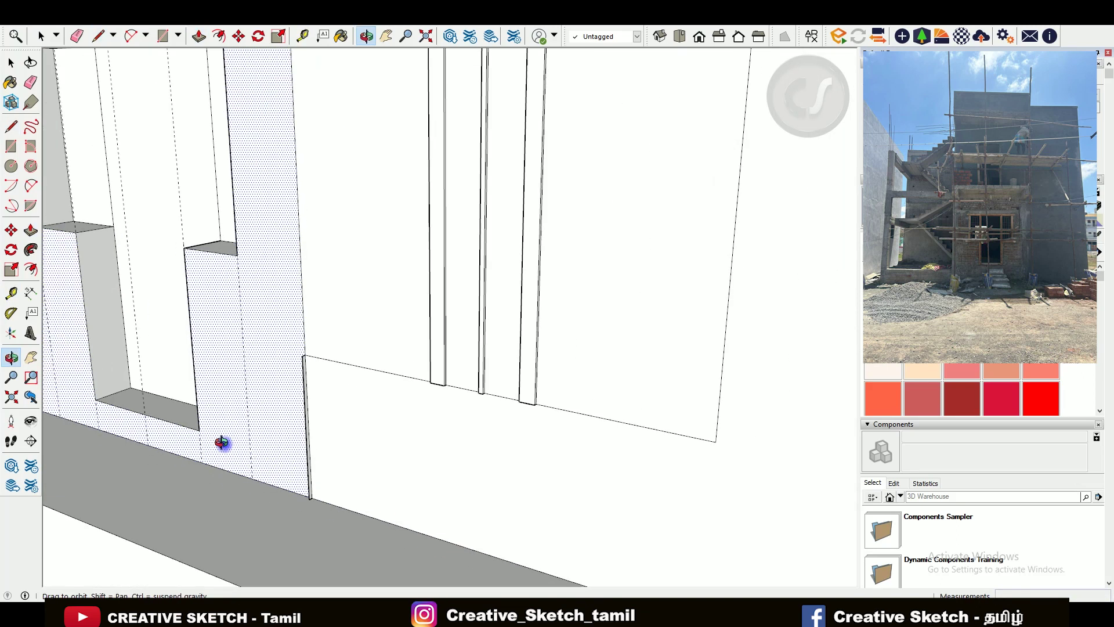
key("p")
scroll(311, 455, "up", 3)
left_click(296, 442)
scroll(488, 453, "up", 2)
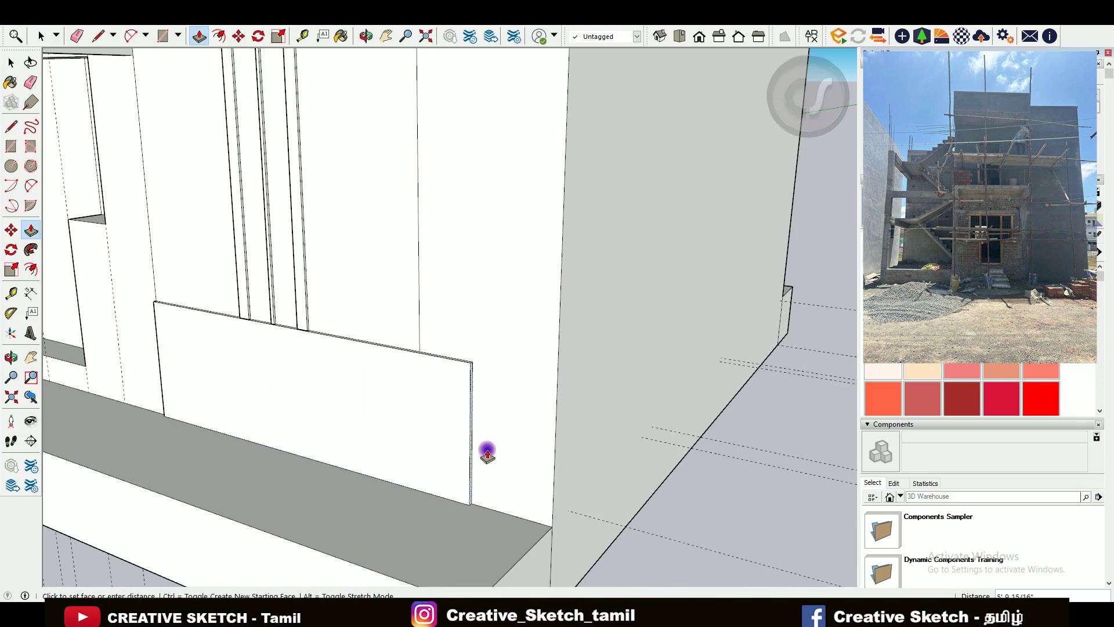
left_click(545, 521)
scroll(447, 371, "up", 3)
- Extrude the upper faces level with the wall top and up to the wall corner
mouse_move(425, 378)
middle_mouse_down()
mouse_move(368, 448)
mouse_move(386, 538)
middle_mouse_up()
scroll(377, 464, "up", 2)
scroll(384, 489, "down", 3)
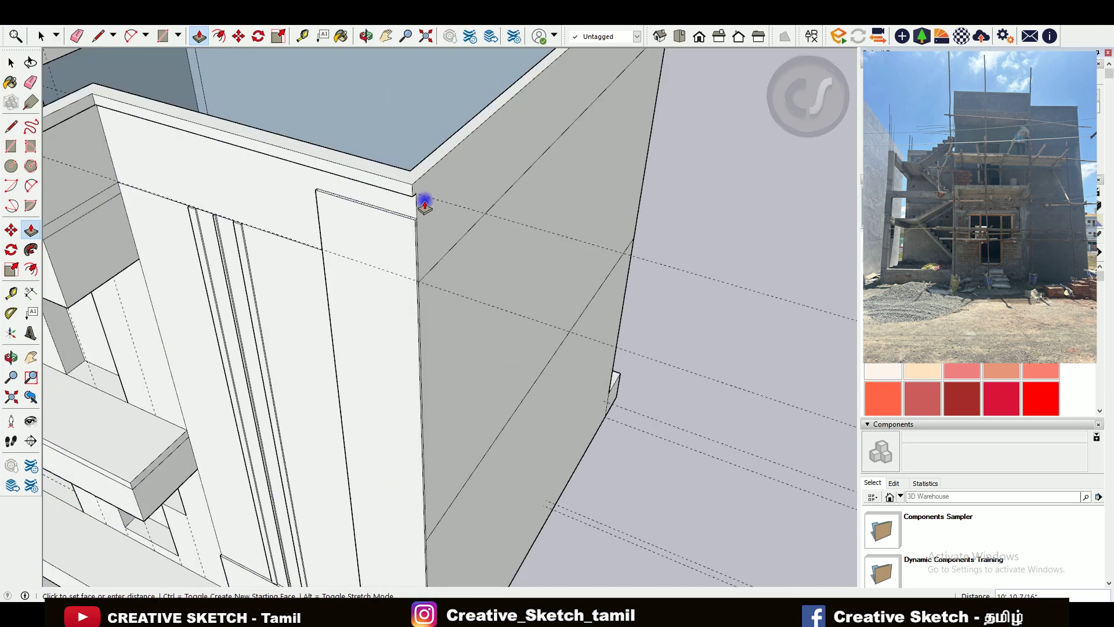
left_click(425, 204)
scroll(520, 341, "up", 2)
scroll(590, 159, "up", 3)
scroll(582, 164, "up", 2)
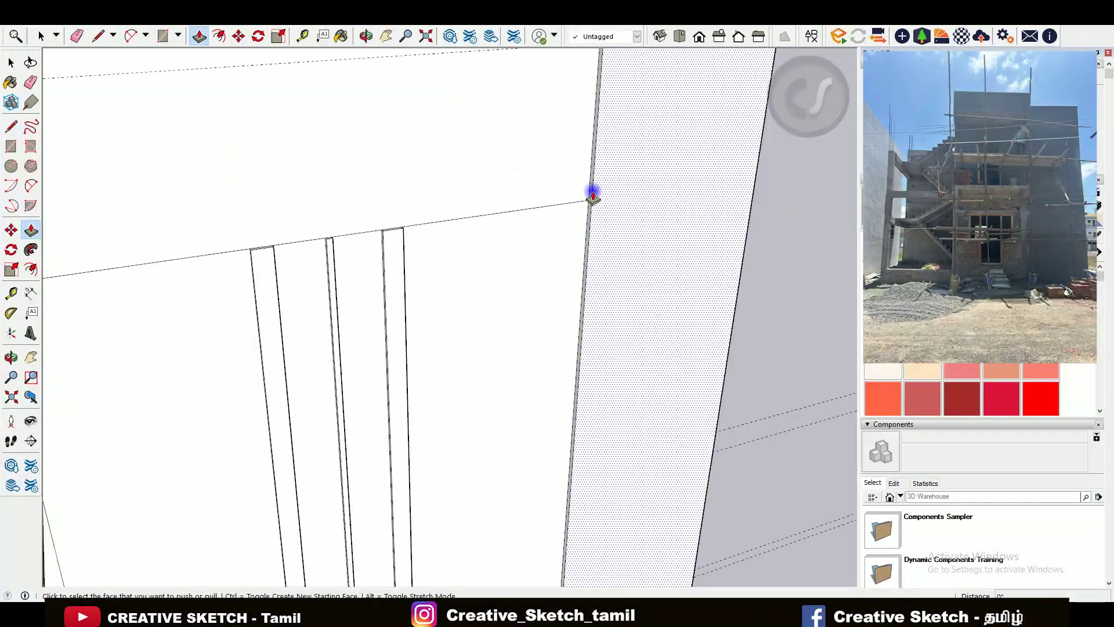
scroll(557, 233, "down", 3)
left_click(532, 262)
- Extrude the panel's top face and orbit out to view the whole building
scroll(279, 273, "up", 2)
scroll(383, 266, "up", 2)
scroll(488, 249, "up", 2)
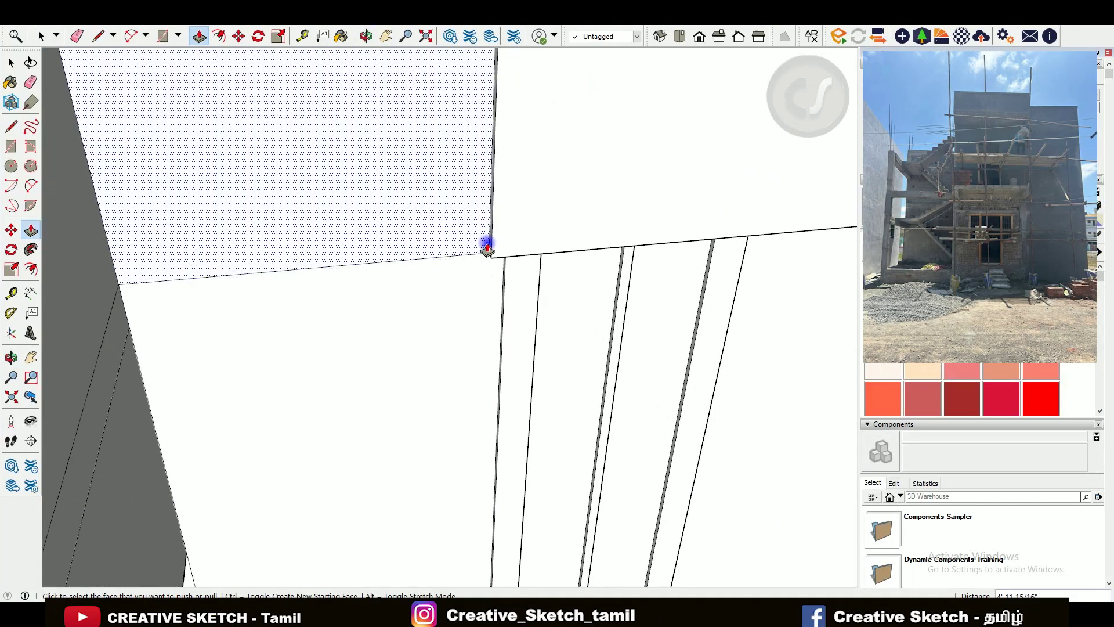
left_click(487, 248)
scroll(358, 344, "up", 2)
scroll(59, 418, "up", 2)
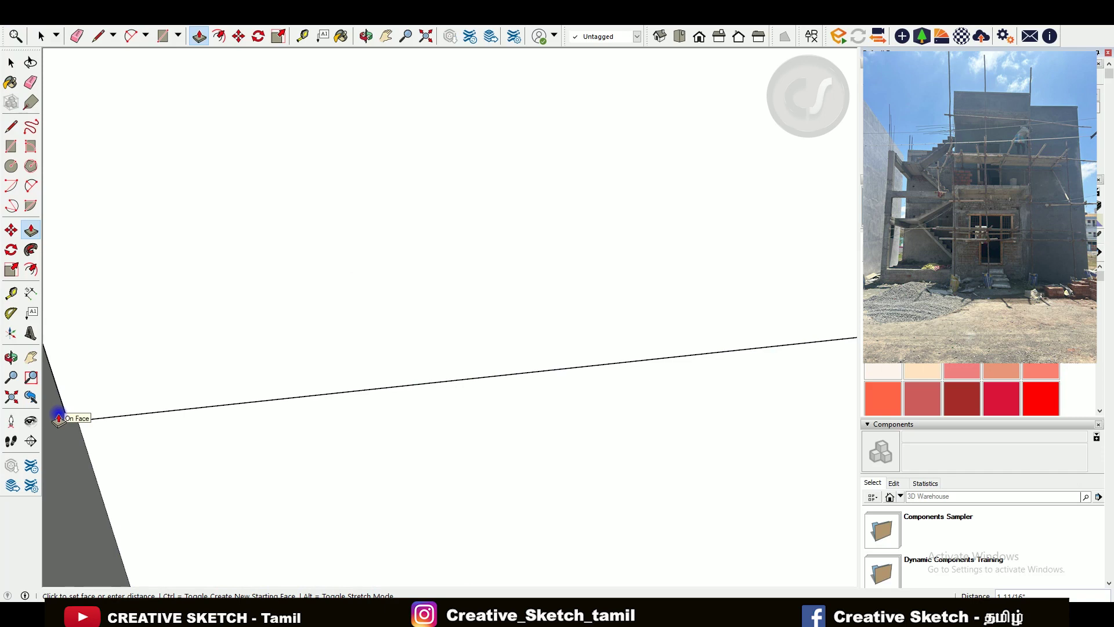
middle_click_drag(59, 418, 242, 373)
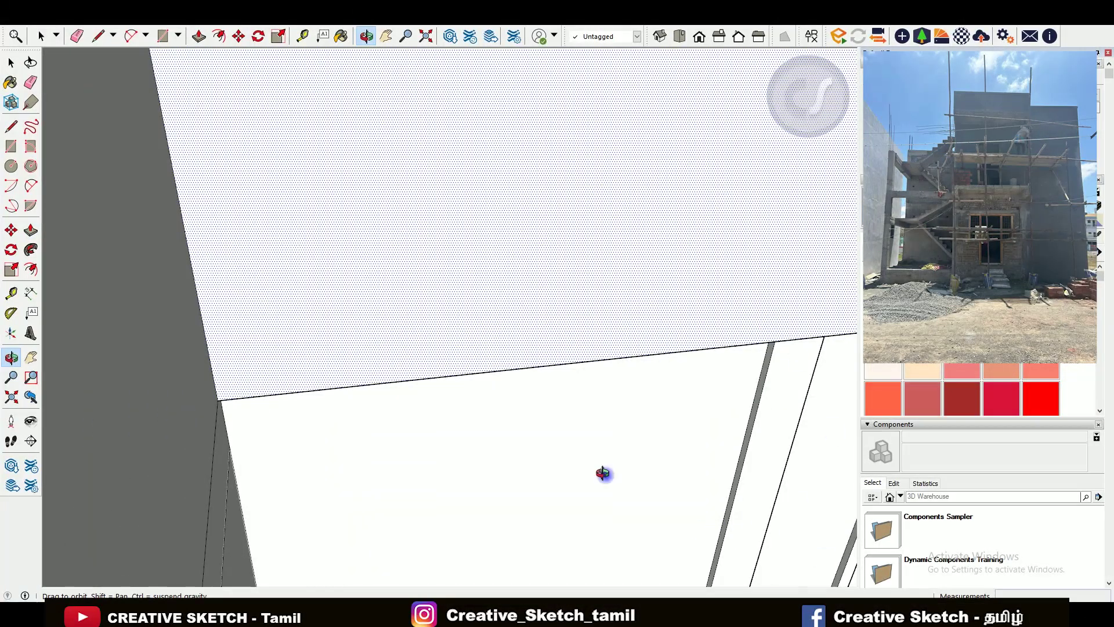
scroll(604, 473, "down", 5)
middle_click_drag(479, 286, 418, 498)
- Orbit over the building to view the balcony slab from above
scroll(331, 465, "down", 3)
key("l")
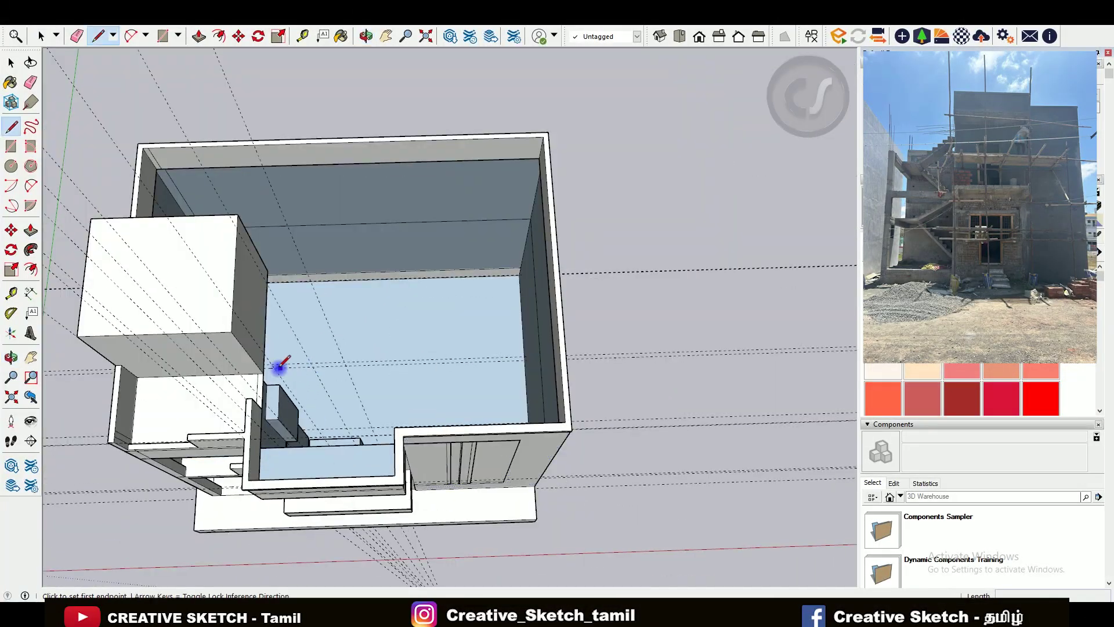
scroll(378, 373, "up", 5)
mouse_move(378, 374)
middle_mouse_down()
mouse_move(457, 323)
mouse_move(428, 296)
middle_mouse_up()
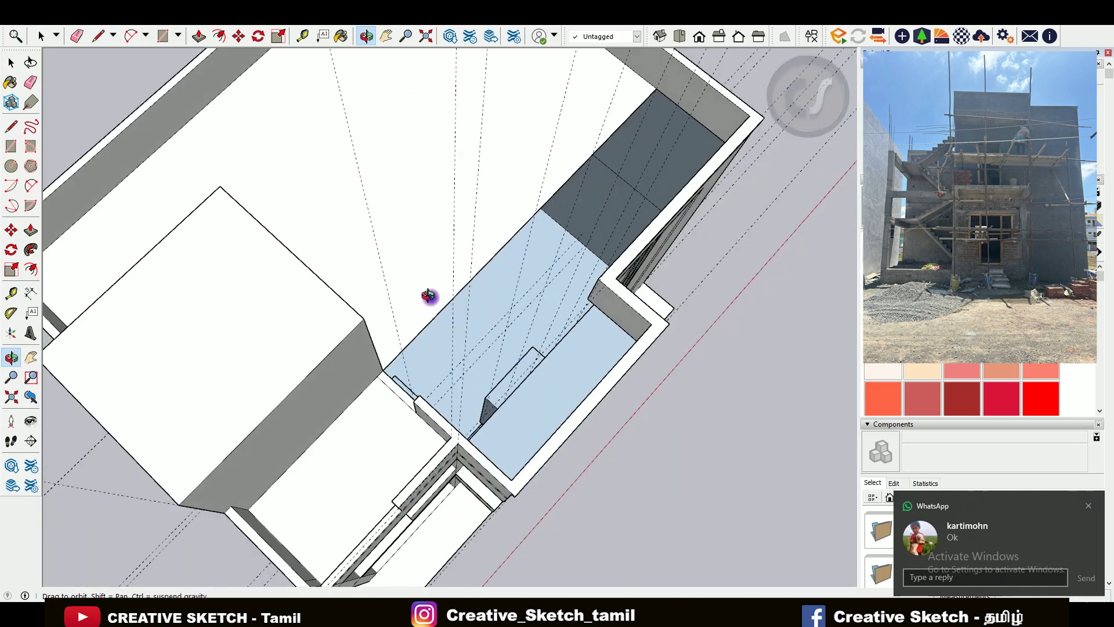
scroll(548, 375, "up", 4)
middle_click_drag(548, 374, 577, 336)
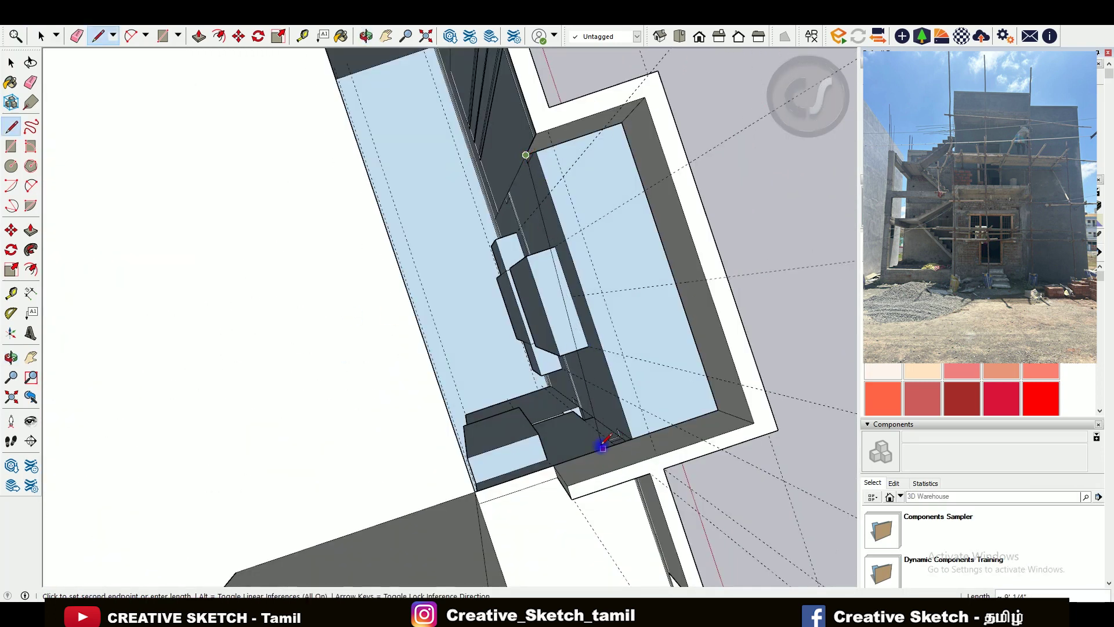
scroll(622, 442, "down", 4)
scroll(550, 232, "down", 3)
mouse_move(508, 102)
middle_mouse_down()
mouse_move(276, 110)
mouse_move(570, 116)
middle_mouse_up()
scroll(327, 384, "up", 5)
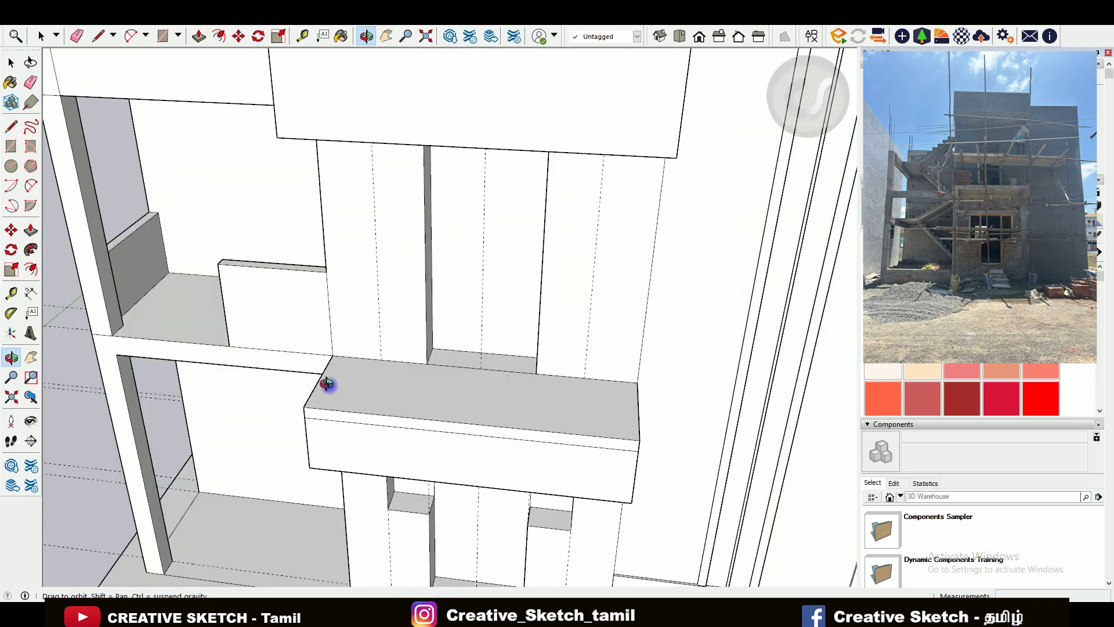
scroll(328, 377, "up", 2)
- Place a guide from the slab edge and raise a short wall at the slab's corner
left_click(315, 375)
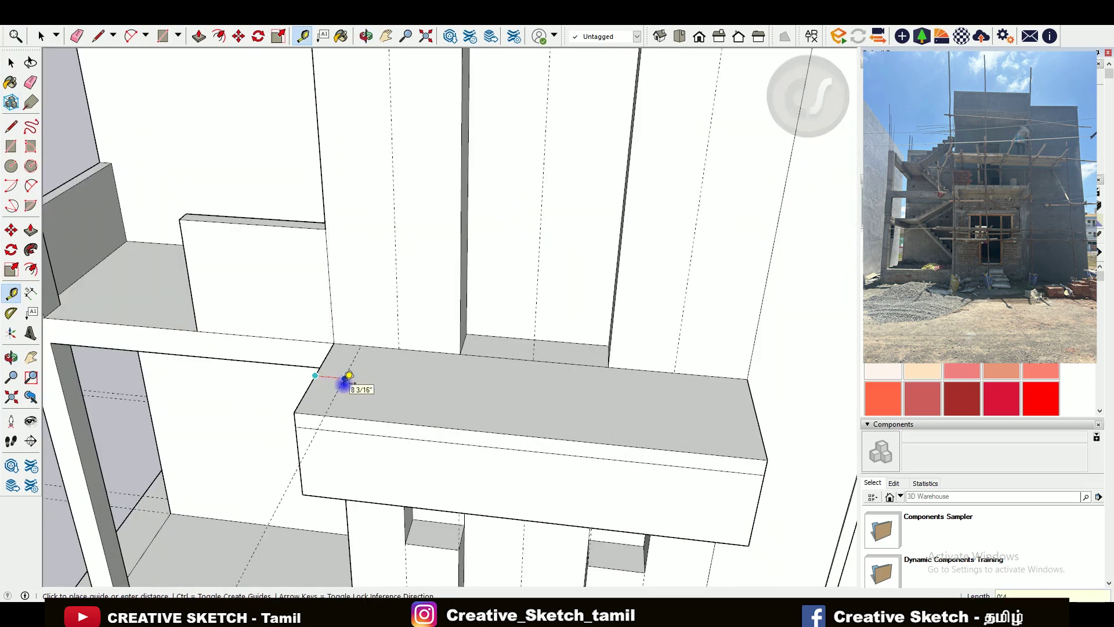
key("p")
left_click_drag(311, 415, 325, 325)
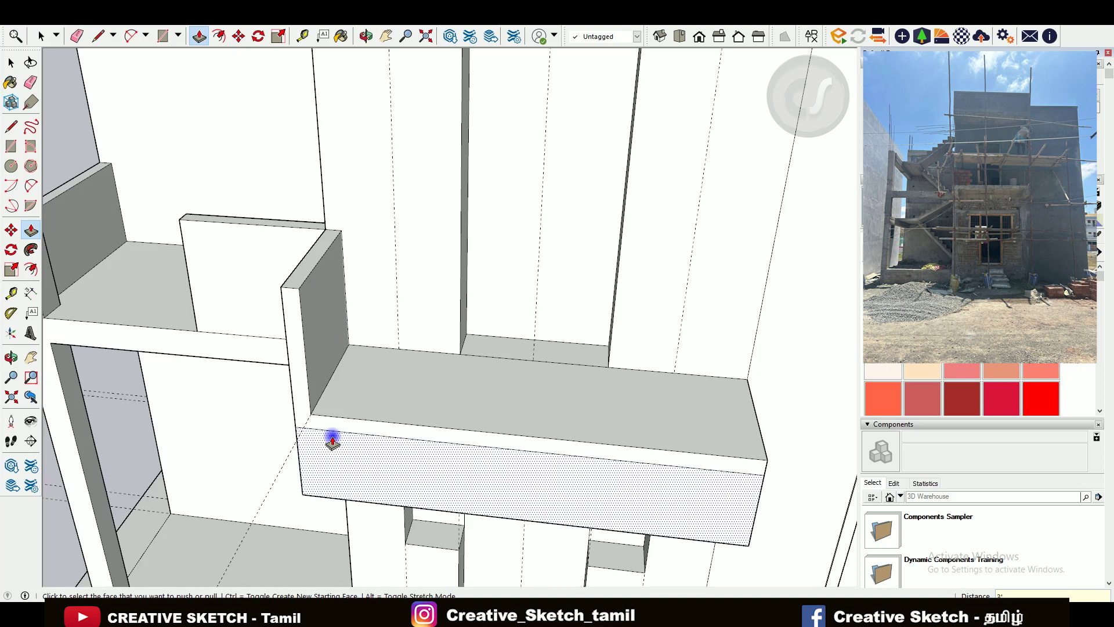
scroll(329, 439, "down", 2)
scroll(329, 440, "up", 2)
key("t")
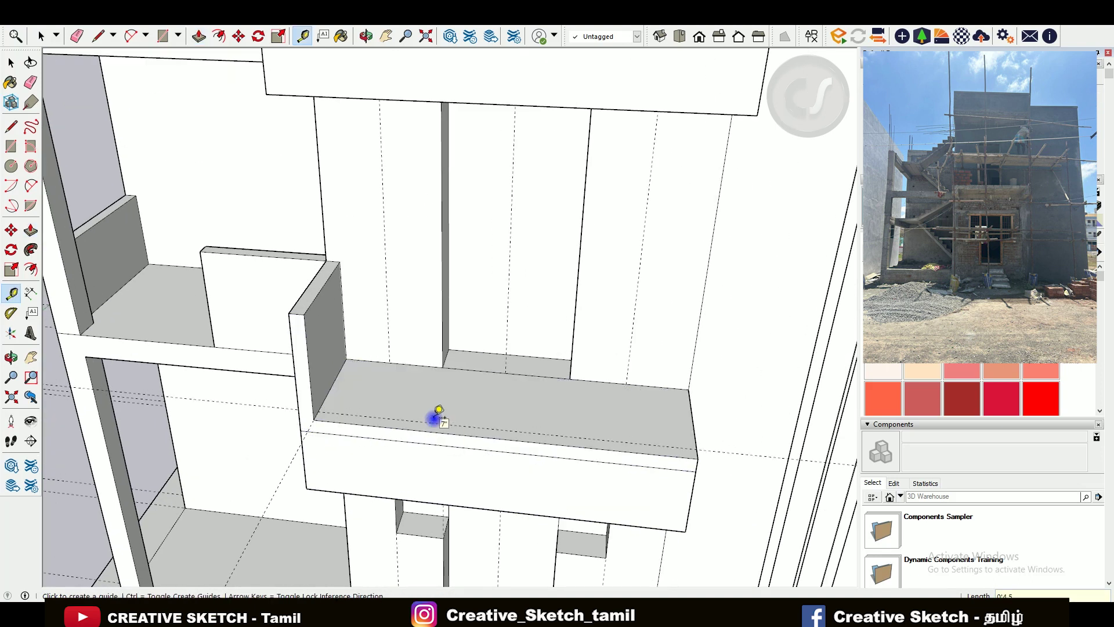
- Split a narrow strip along the slab's front edge for the raised lip
key("l")
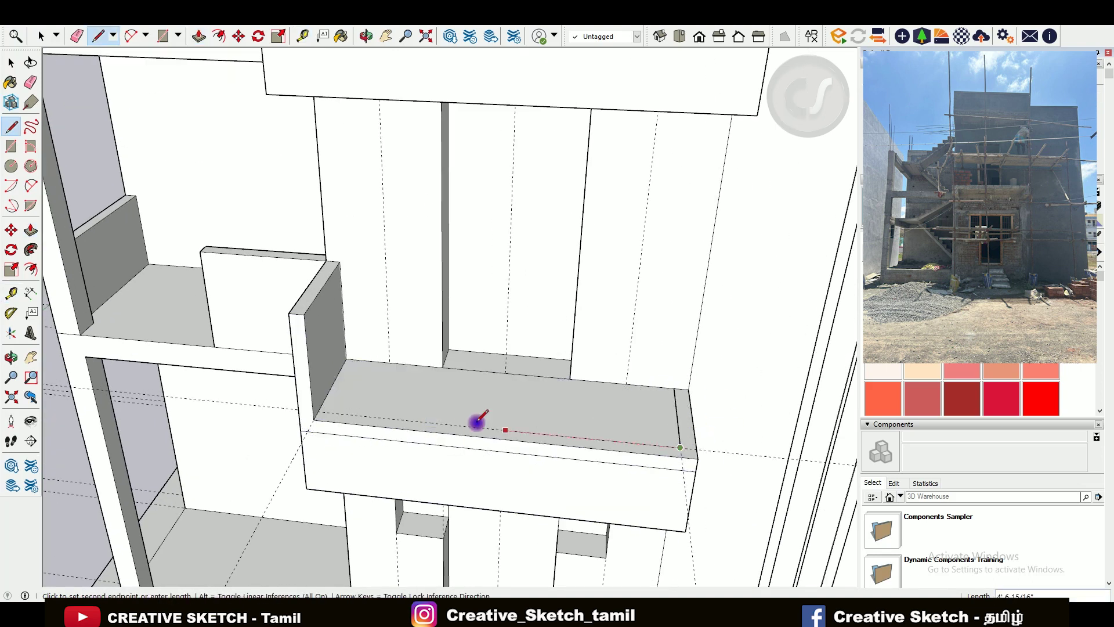
left_click(321, 411)
scroll(661, 455, "down", 1)
left_click(654, 453)
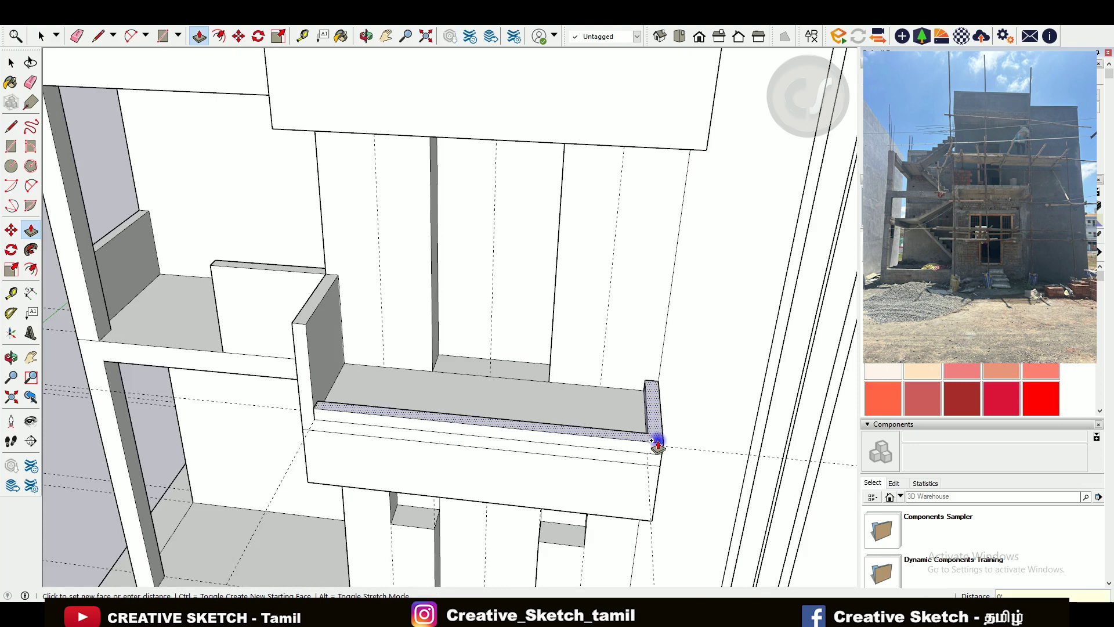
key("p")
scroll(576, 445, "down", 2)
scroll(576, 444, "down", 4)
middle_click_drag(576, 444, 534, 386)
scroll(544, 441, "up", 5)
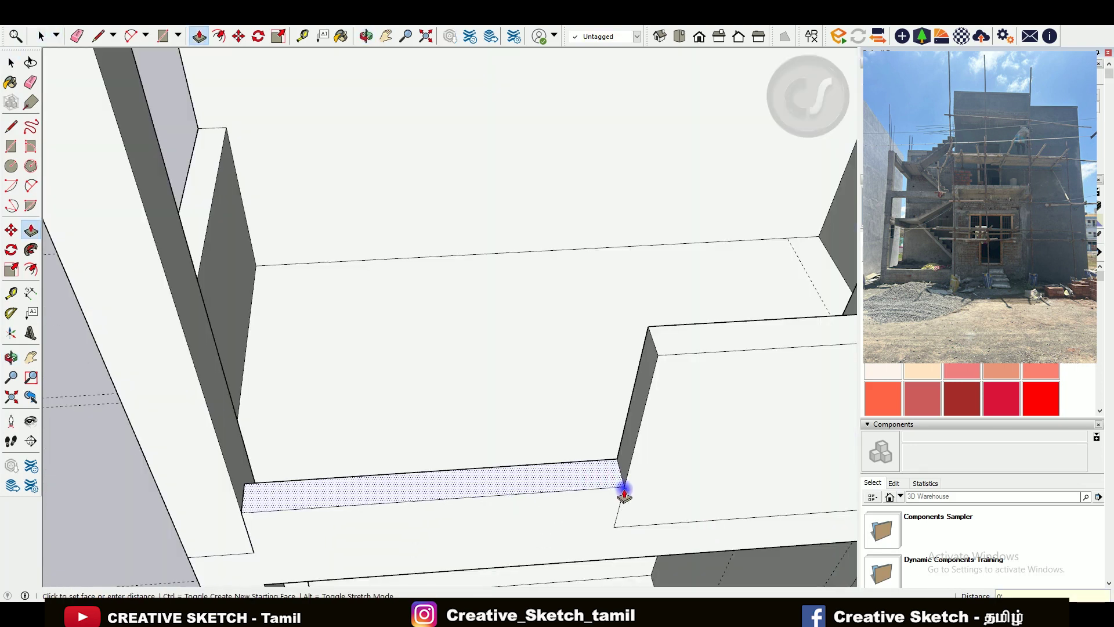
middle_click_drag(528, 530, 667, 340)
scroll(667, 339, "up", 2)
- Draw a small rectangle on the wall face and paint it dark
key("r")
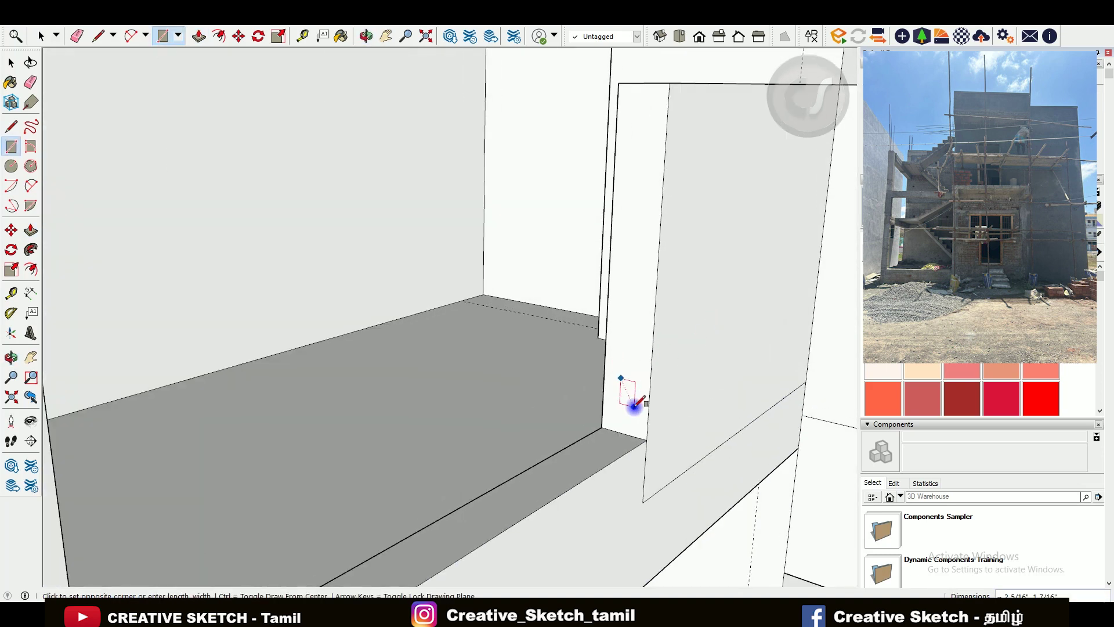
left_click(636, 410)
key("b")
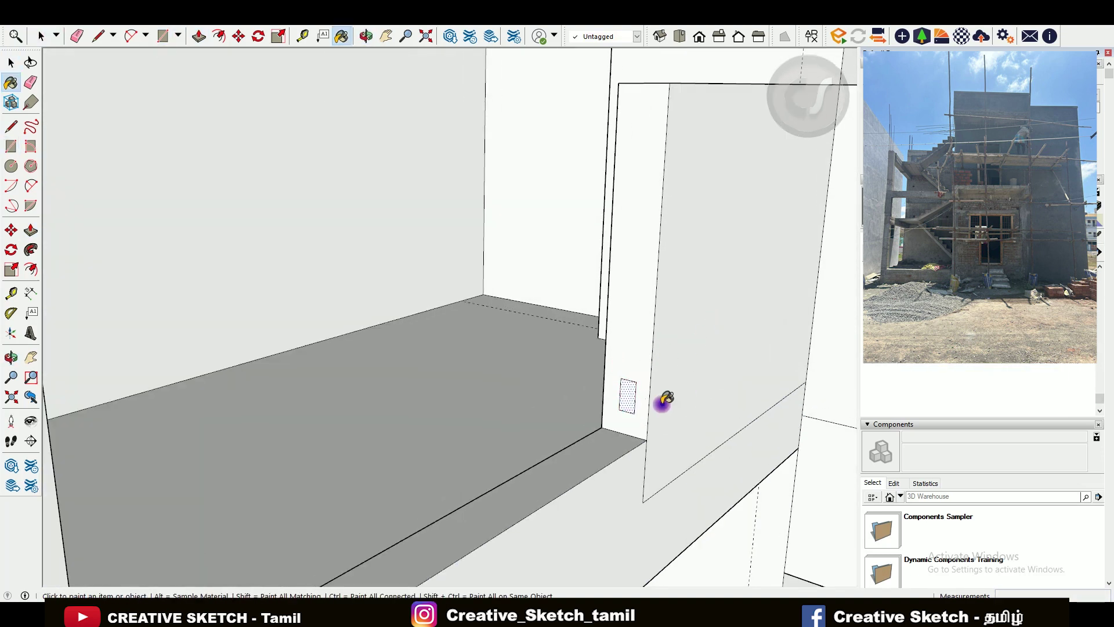
key("m")
key("ctrl")
left_click(636, 413)
- Copy the dark rectangle upward into five stacked slot profiles (5x)
key("m")
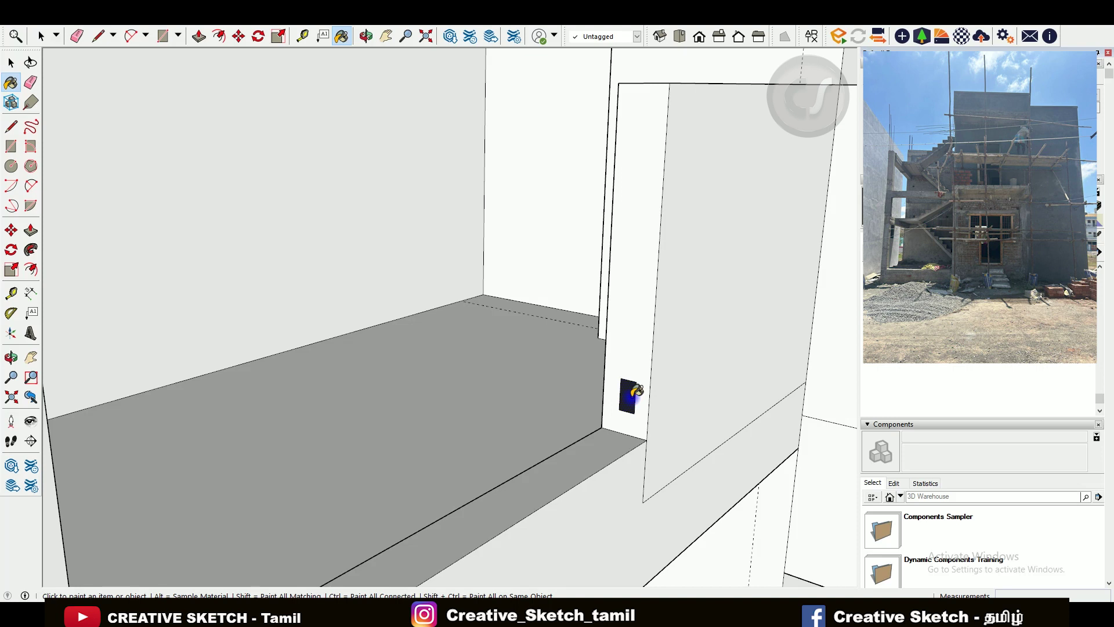
key("ctrl")
left_click(635, 411)
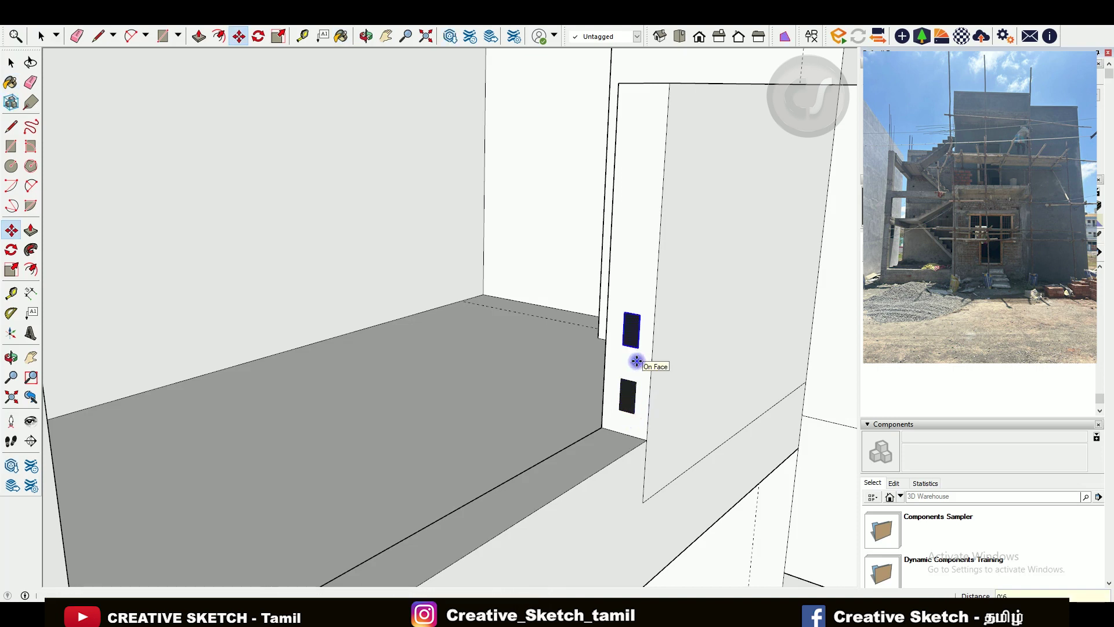
key("space")
key("m")
key("ctrl")
left_click(636, 412)
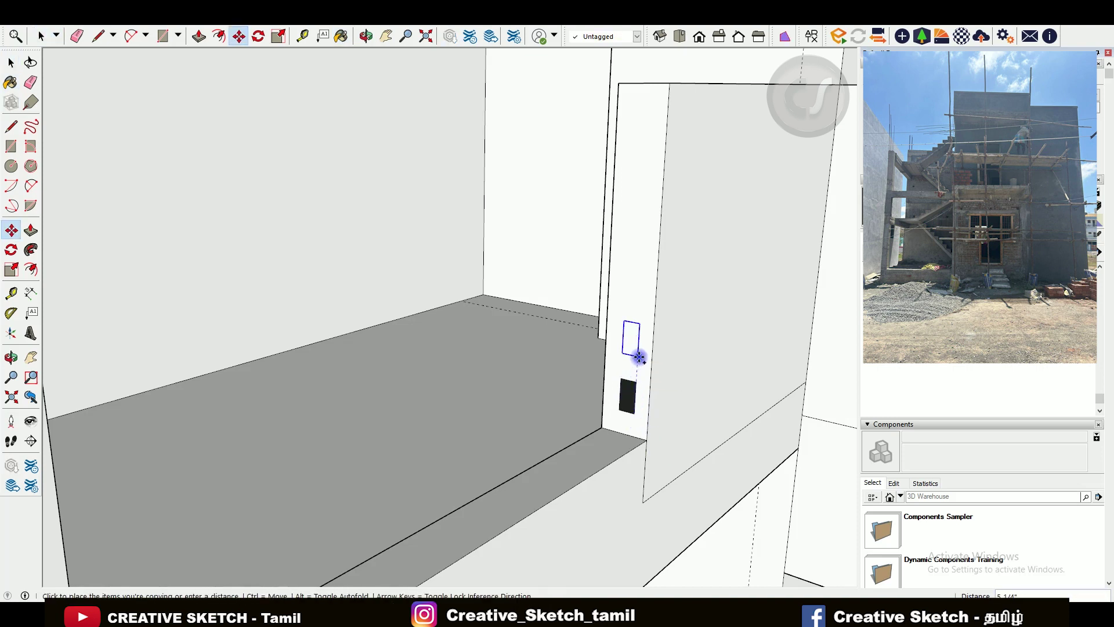
left_click(639, 358)
type("5x")
key("Return")
key("e")
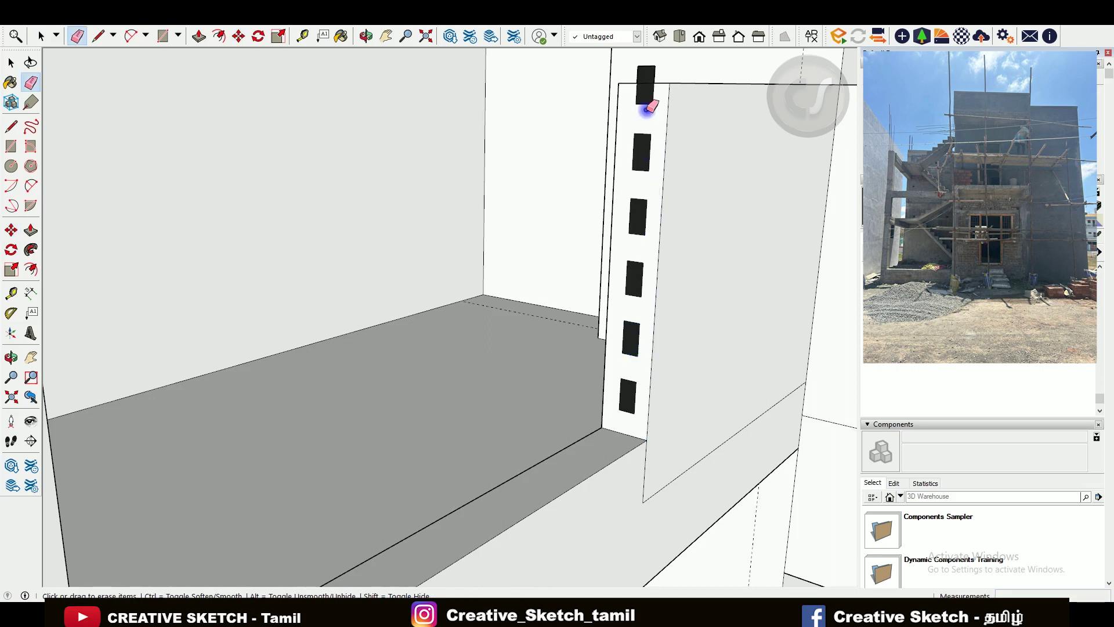
- Sweep each wall slot profile along the sill edge with Follow Me into black rails
scroll(497, 267, "down", 5)
key("space")
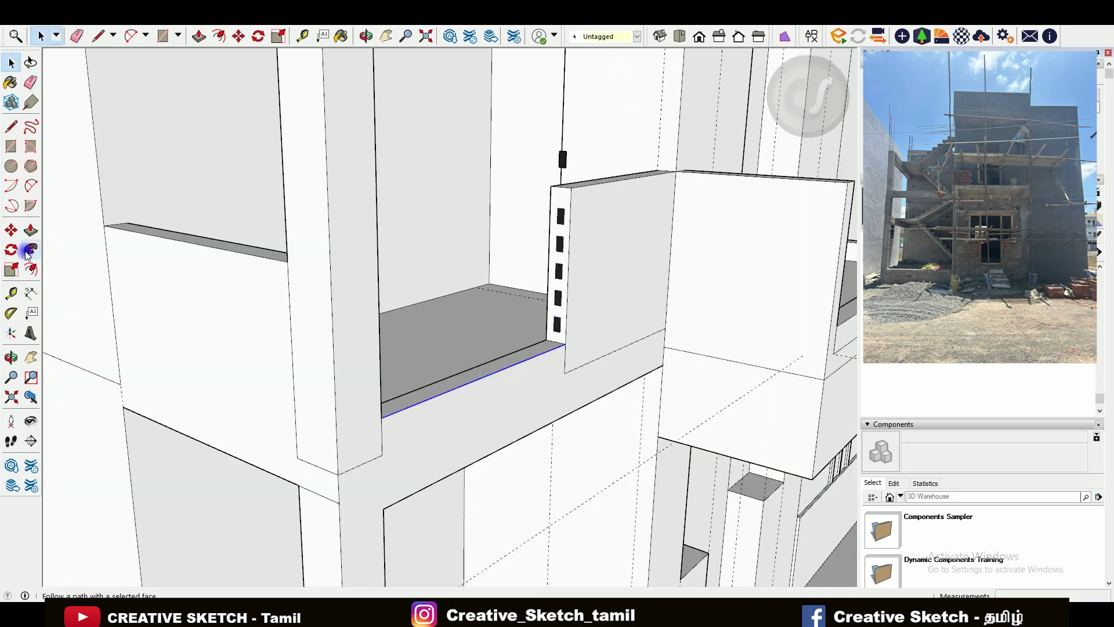
left_click(28, 253)
left_click(560, 324)
key("space")
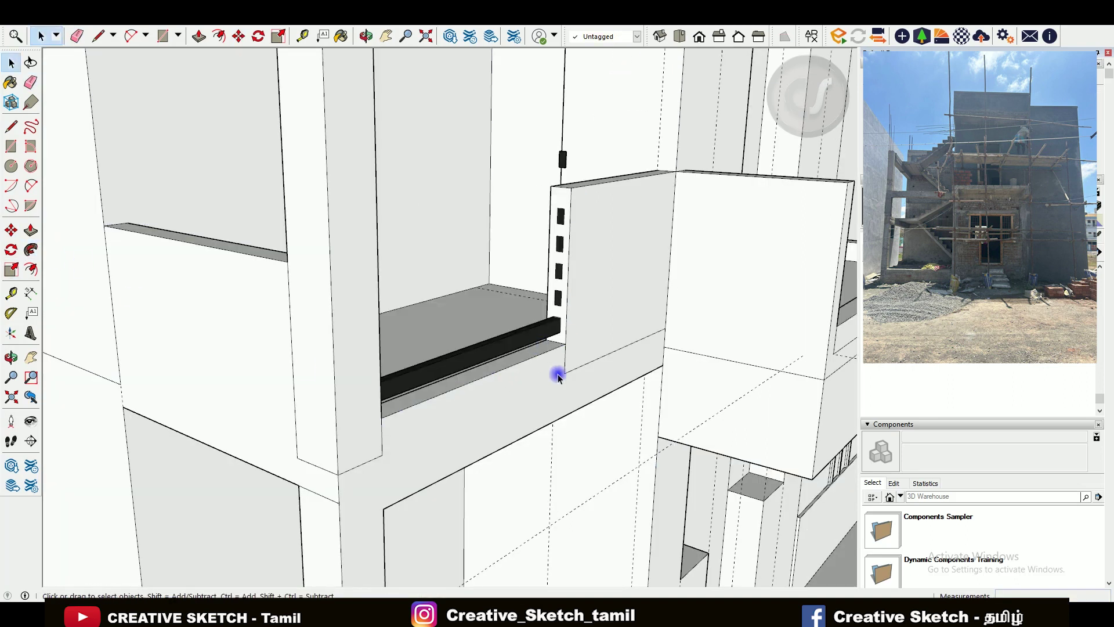
left_click(567, 311)
left_click(33, 267)
left_click(559, 297)
left_click(559, 271)
key("space")
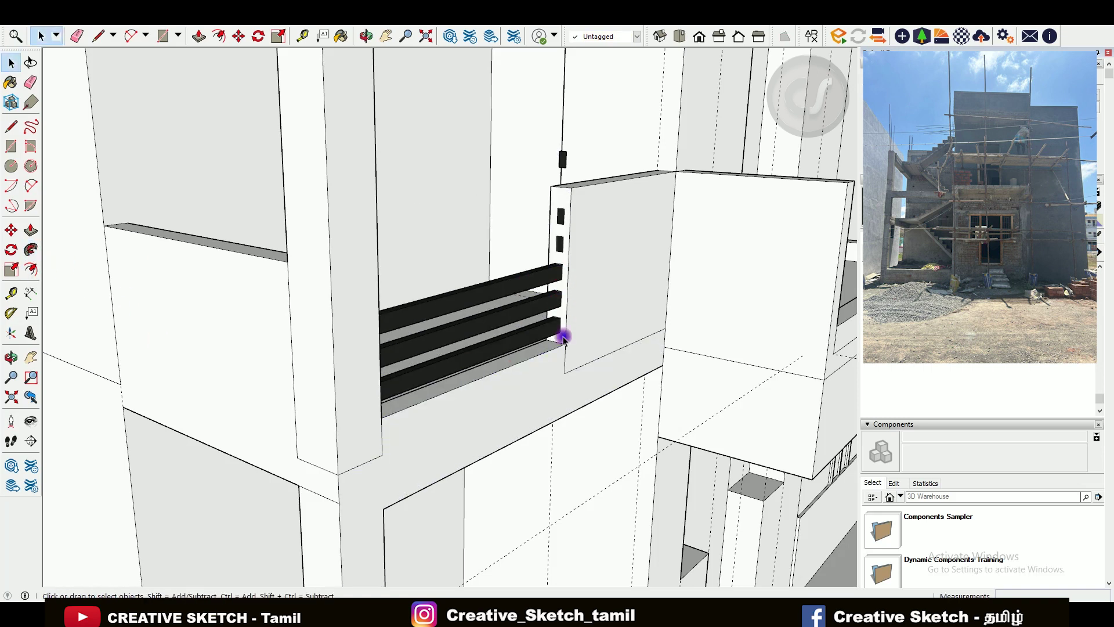
left_click(560, 243)
key("space")
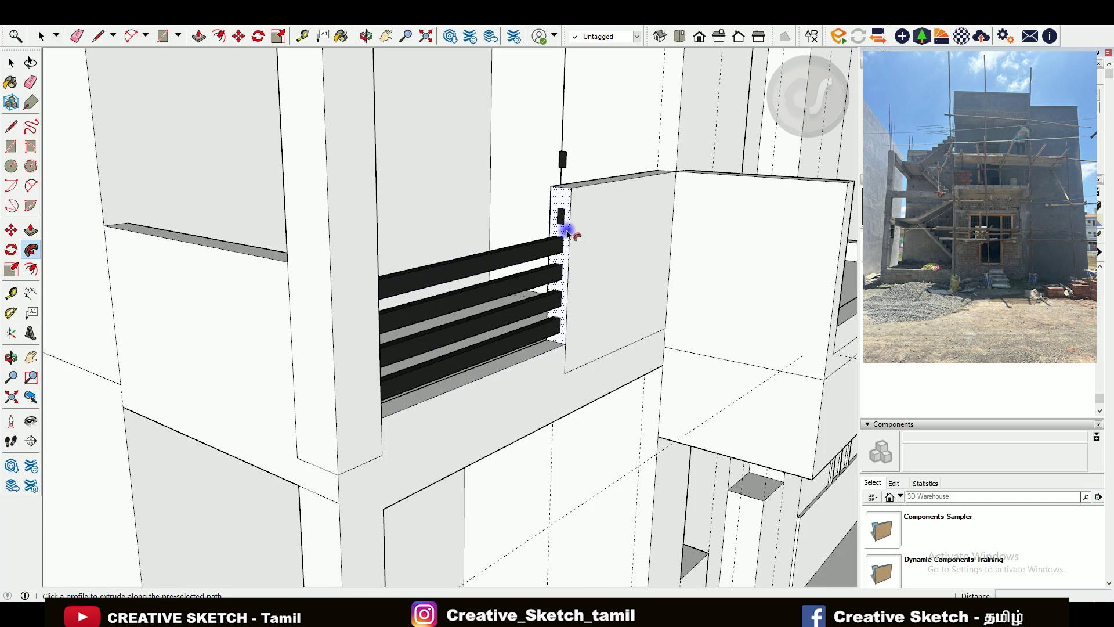
left_click(561, 235)
- Copy the small rectangle on the column 6 inches upward into five stacked copies
middle_click_drag(565, 219, 573, 173)
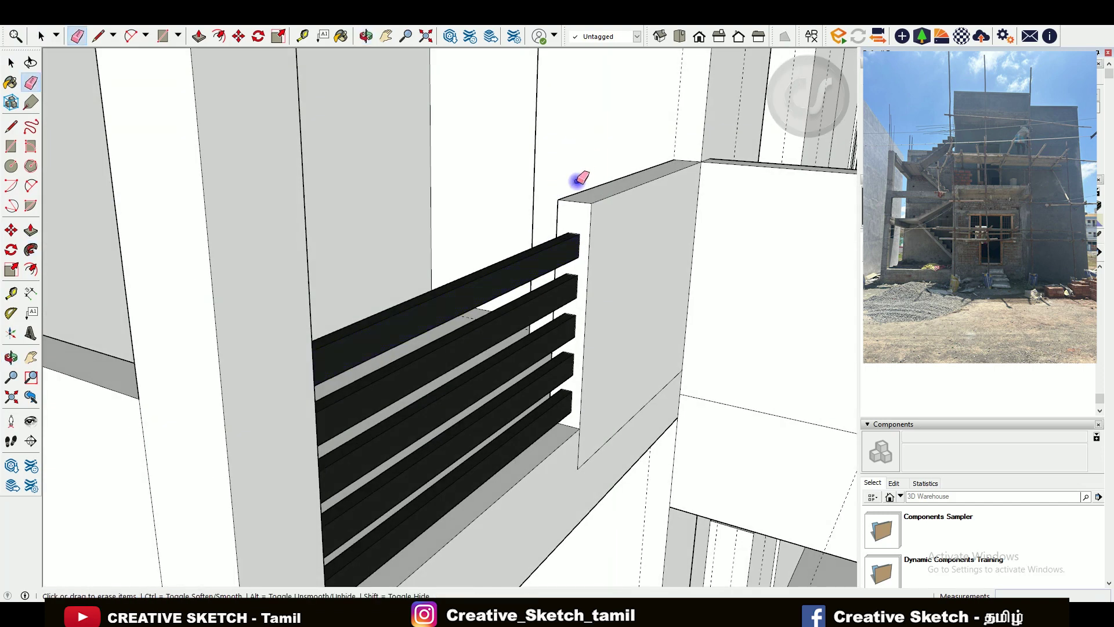
scroll(361, 194, "down", 10)
middle_click_drag(361, 194, 413, 443)
scroll(398, 144, "up", 10)
mouse_move(398, 143)
middle_mouse_down()
mouse_move(485, 219)
mouse_move(706, 278)
mouse_move(508, 321)
mouse_move(40, 183)
middle_mouse_up()
scroll(497, 285, "up", 3)
key("space")
left_click_drag(501, 270, 506, 292)
key("m")
left_click(513, 296)
key("ctrl")
left_click(514, 248)
key("Return")
- Sweep the column's slot profiles along the ledge edge with Follow Me into rails
scroll(513, 248, "down", 5)
scroll(465, 224, "up", 3)
key("e")
key("space")
left_click(316, 251)
key("f")
left_click(435, 229)
left_click(450, 185)
key("space")
left_click(296, 248)
key("f")
left_click(450, 159)
key("space")
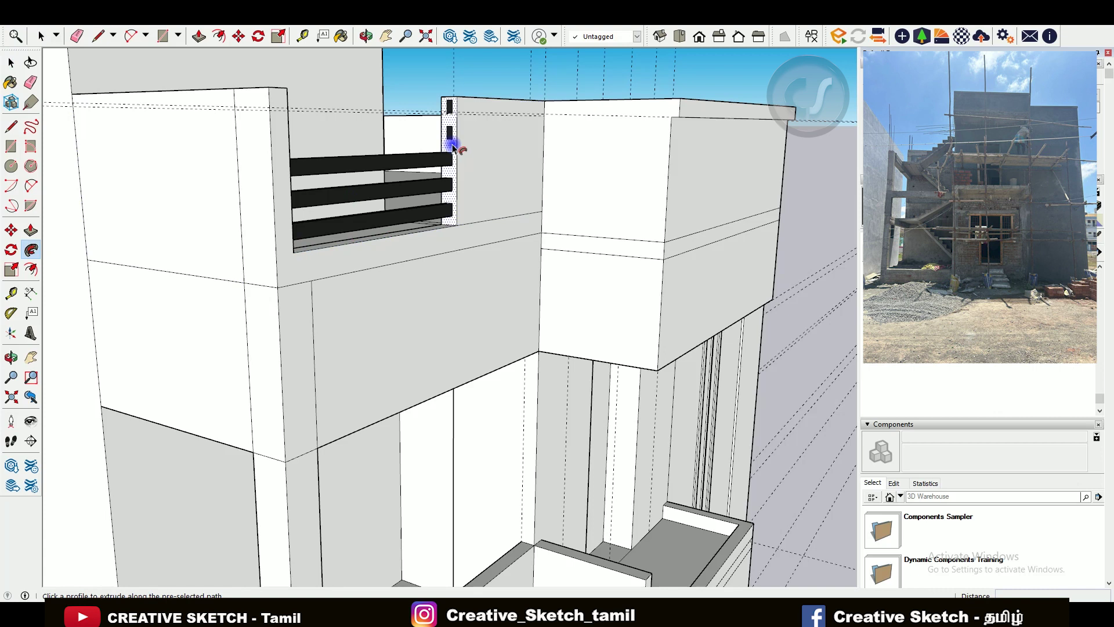
key("f")
left_click(450, 106)
- Copy the small block upward and repeat the copy four more times
mouse_move(448, 104)
middle_mouse_down()
mouse_move(405, 241)
mouse_move(338, 206)
mouse_move(342, 289)
middle_mouse_up()
scroll(325, 243, "down", 5)
scroll(304, 184, "up", 5)
middle_click_drag(304, 184, 467, 234)
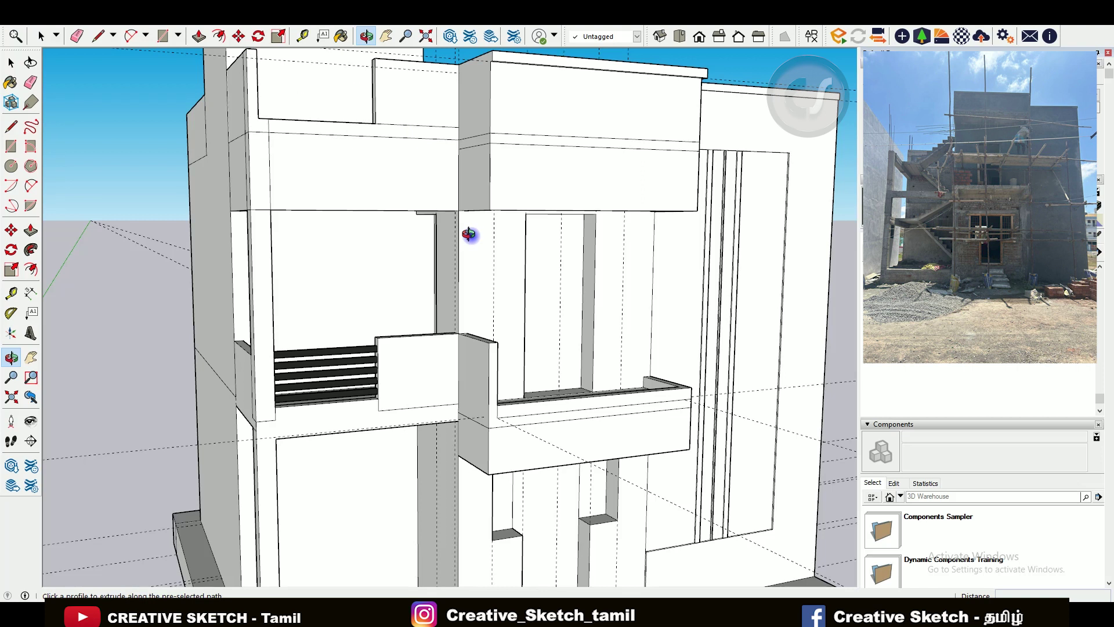
scroll(447, 373, "up", 2)
scroll(450, 343, "up", 3)
key("m")
key("ctrl")
left_click(452, 351)
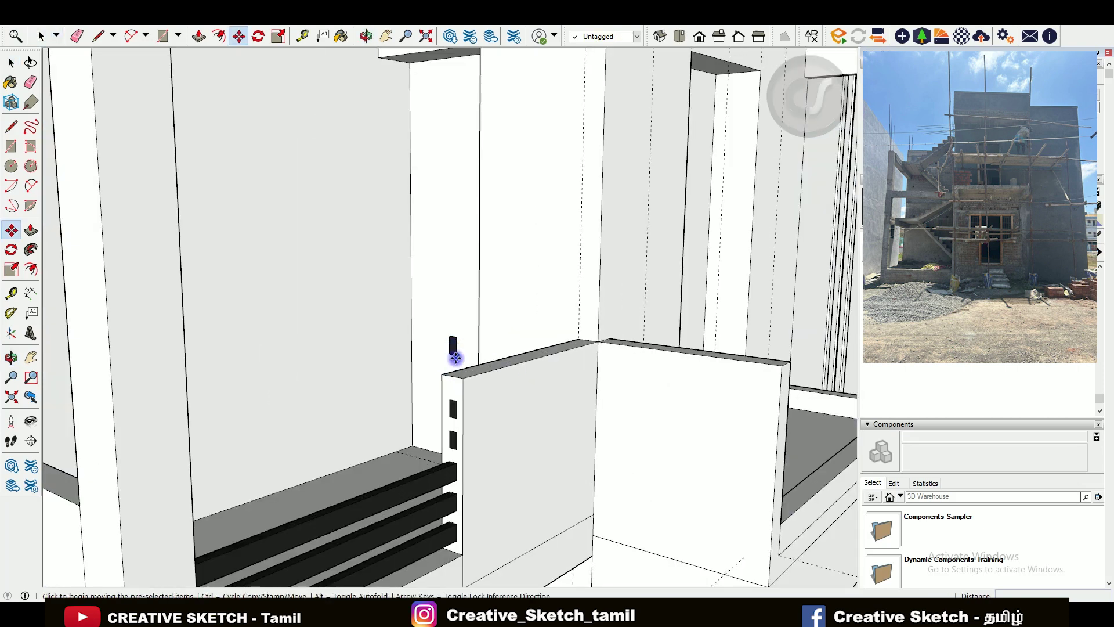
middle_click_drag(452, 350, 460, 189)
scroll(460, 190, "up", 3)
key("ctrl")
scroll(438, 219, "down", 3)
scroll(452, 155, "up", 3)
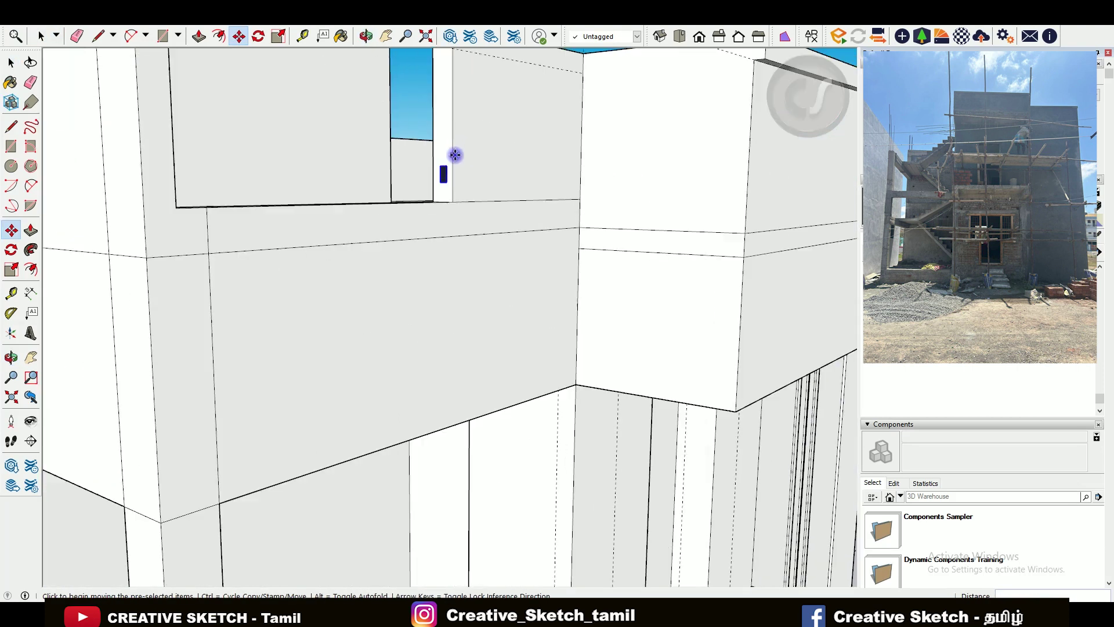
scroll(445, 189, "up", 2)
key("ctrl")
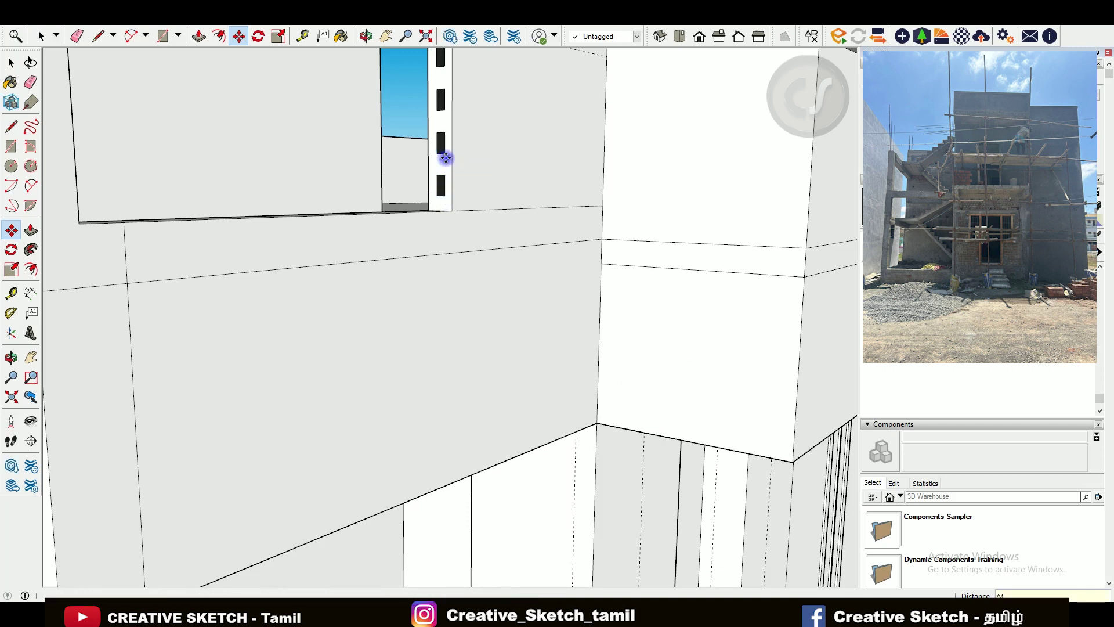
scroll(446, 158, "down", 3)
scroll(397, 146, "up", 2)
scroll(415, 224, "up", 2)
left_click(415, 224)
key("Return")
scroll(378, 259, "down", 2)
scroll(355, 150, "down", 3)
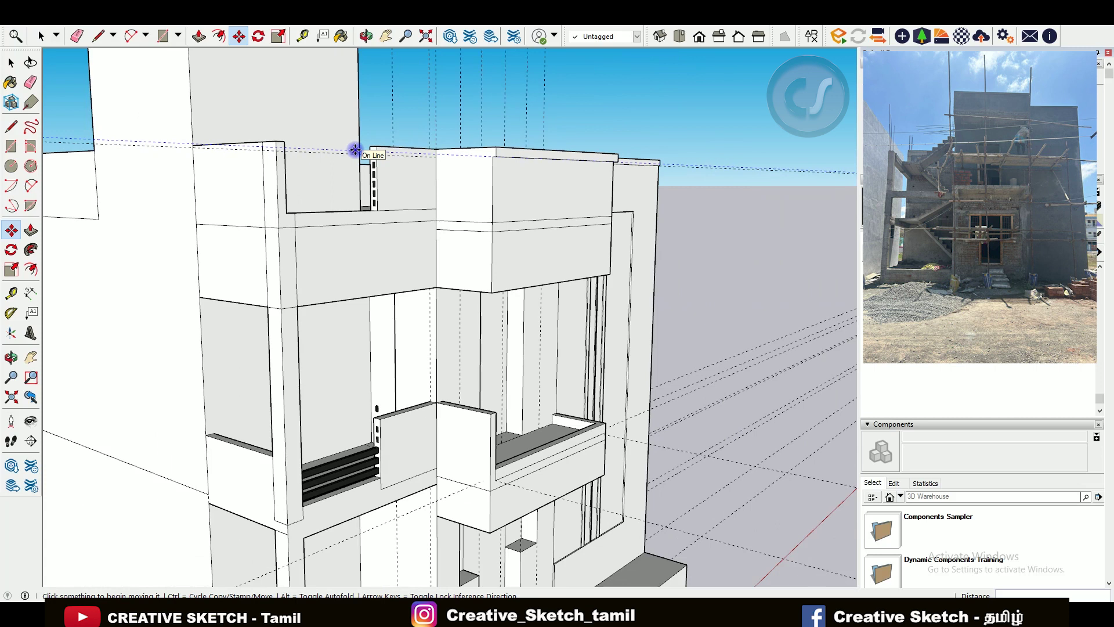
scroll(428, 228, "up", 3)
scroll(424, 346, "up", 2)
- Array the column's slot block upward with four more copies (*4)
key("space")
left_click(424, 345)
key("m")
key("ctrl")
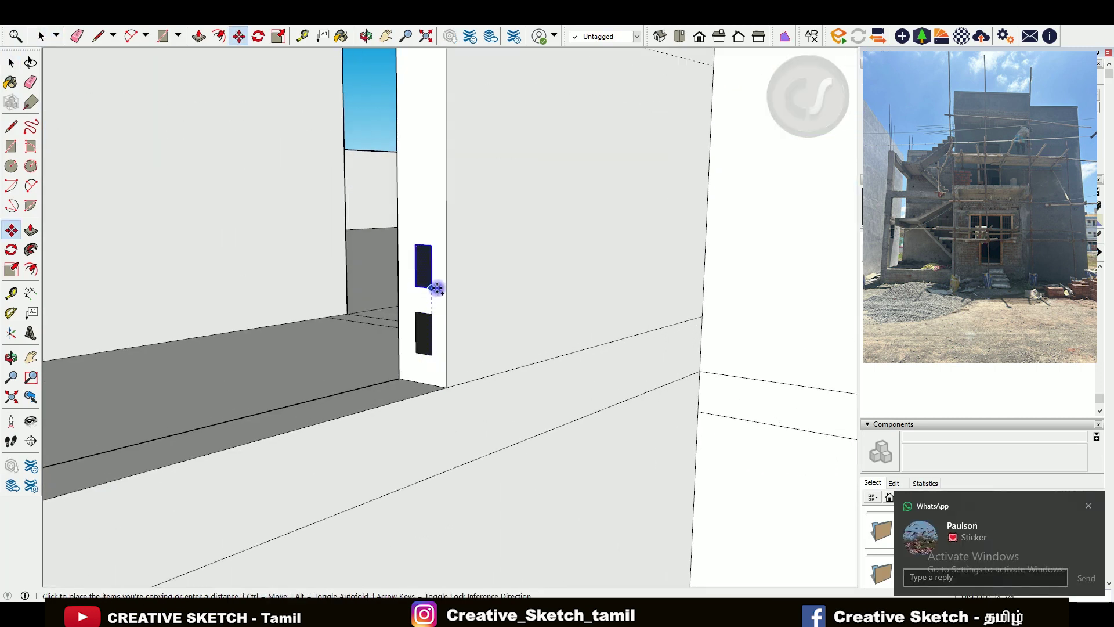
left_click(436, 288)
type("*4")
key("Return")
scroll(395, 290, "down", 2)
key("space")
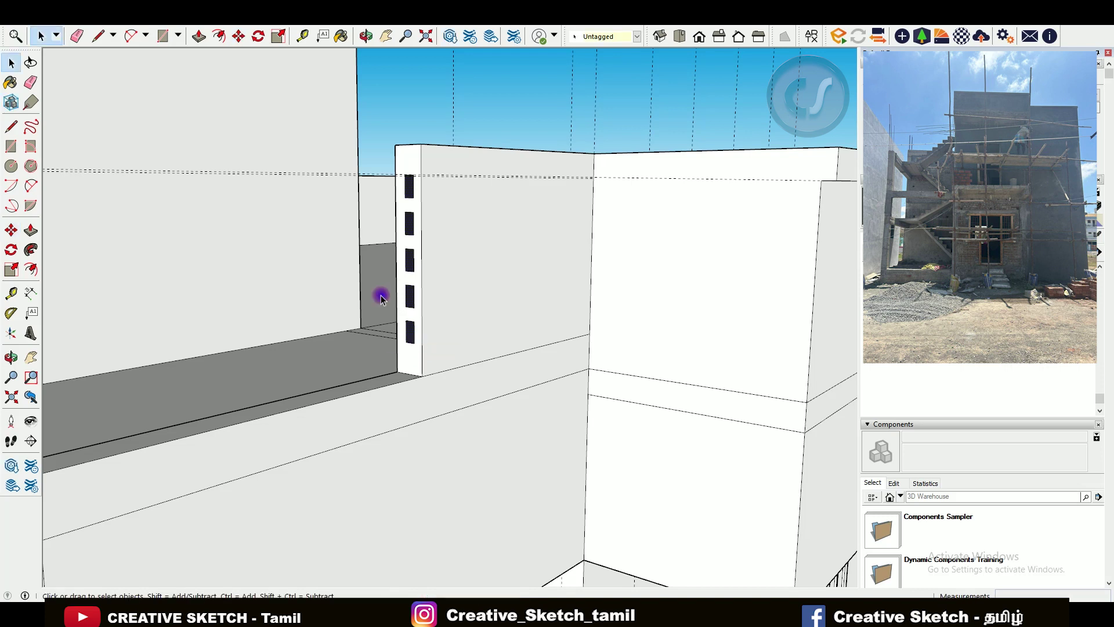
scroll(380, 342, "down", 5)
- Extrude the recess slot profiles along the path into horizontal black bars
middle_click_drag(380, 342, 418, 472)
scroll(376, 504, "up", 3)
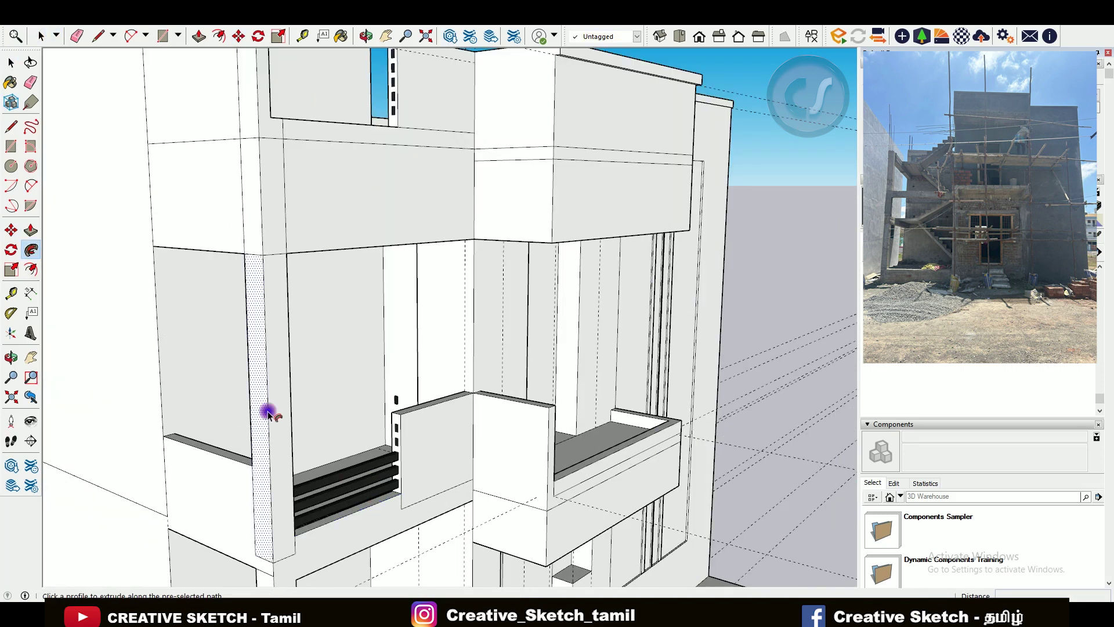
scroll(435, 543, "up", 3)
mouse_move(447, 433)
middle_mouse_down()
mouse_move(436, 290)
mouse_move(422, 331)
middle_mouse_up()
left_click(299, 359)
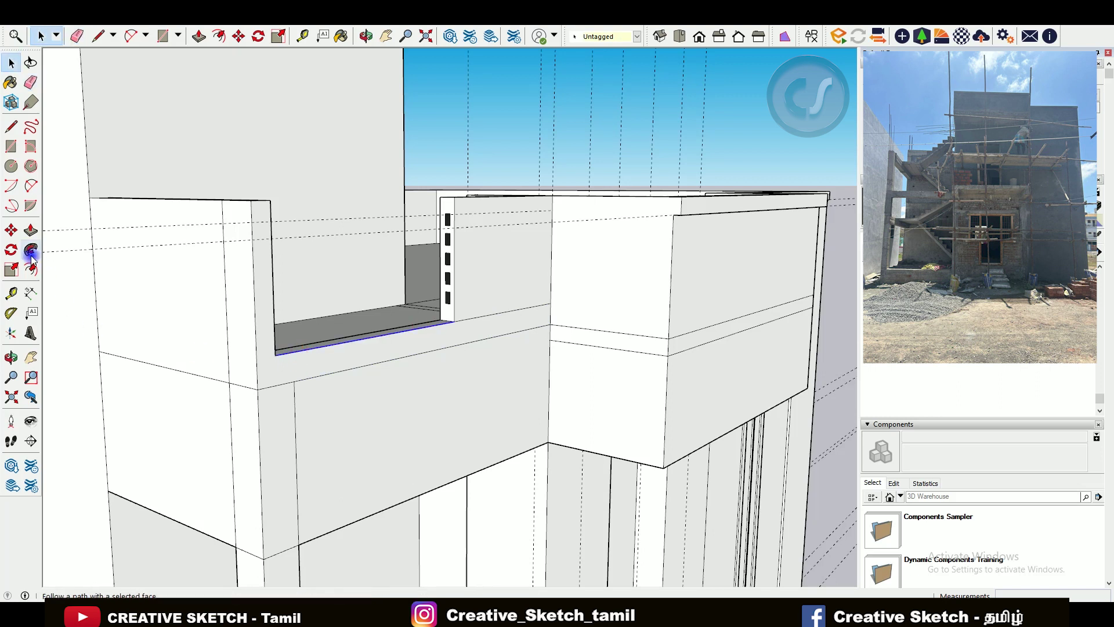
left_click(446, 299)
left_click(445, 280)
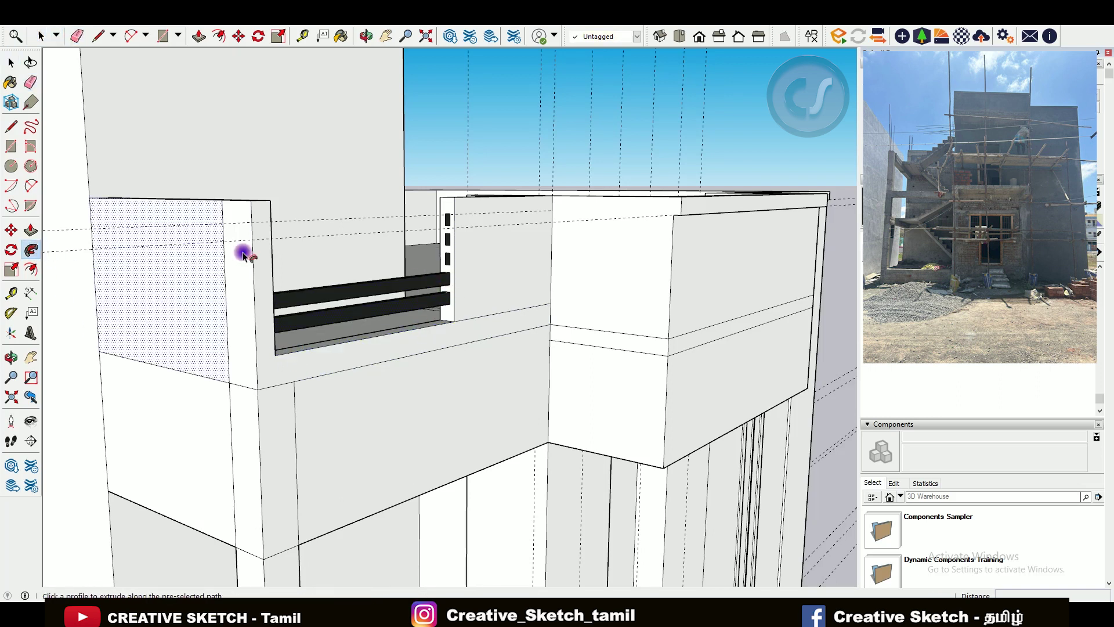
left_click(448, 259)
left_click(30, 250)
key("o")
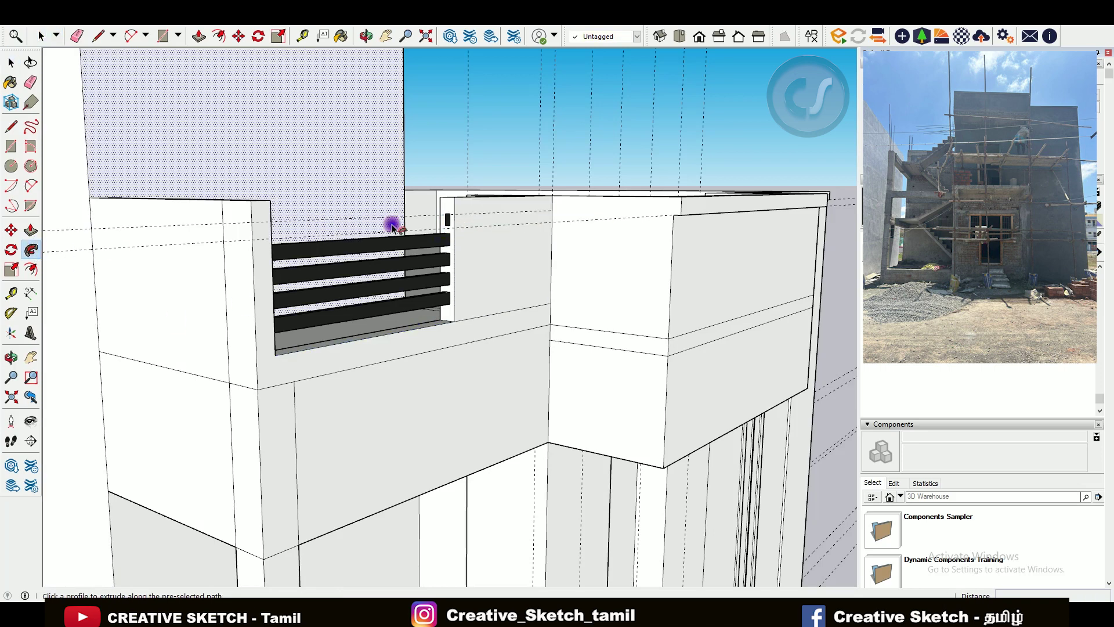
left_click_drag(448, 209, 253, 209)
scroll(385, 246, "up", 5)
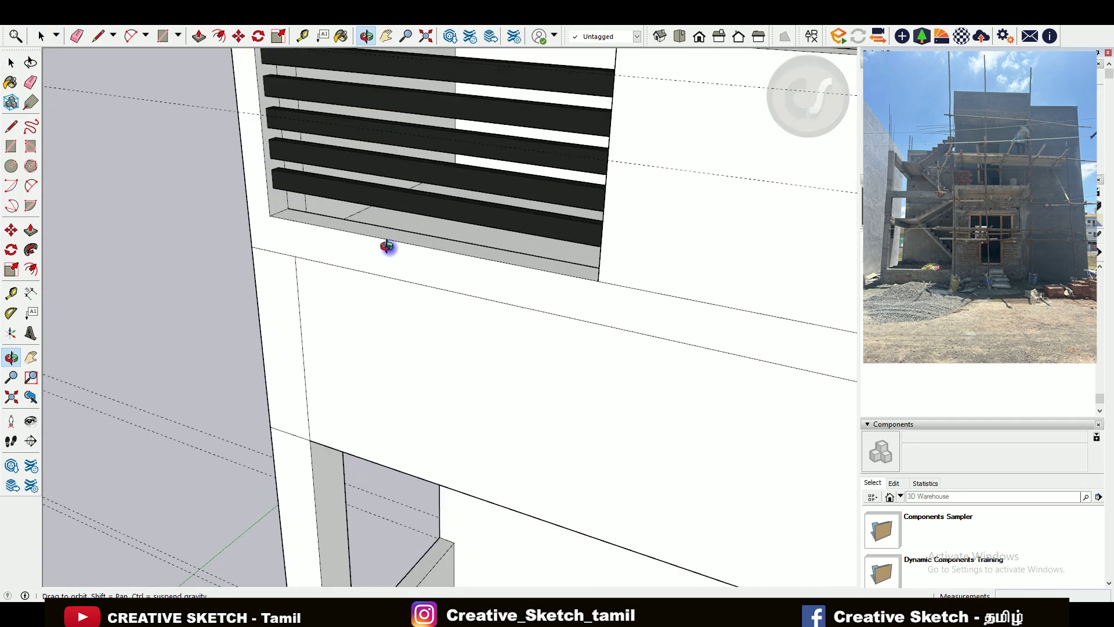
- Place a tape-measure guide offset from the upper balcony edge
scroll(479, 232, "down", 3)
left_click_drag(480, 231, 512, 149)
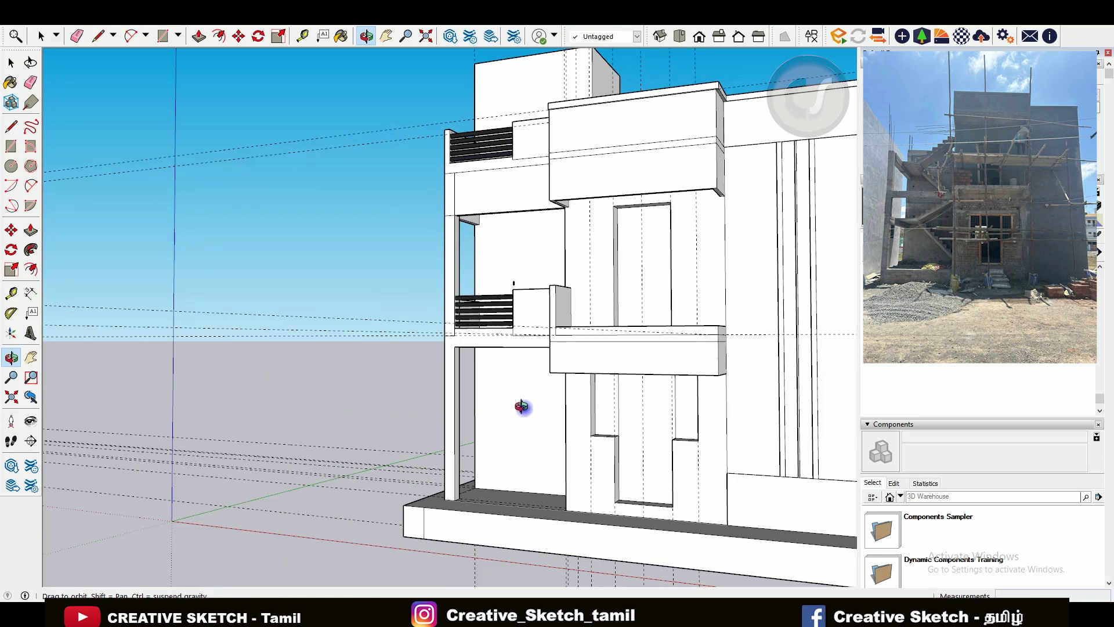
scroll(545, 174, "up", 3)
key("t")
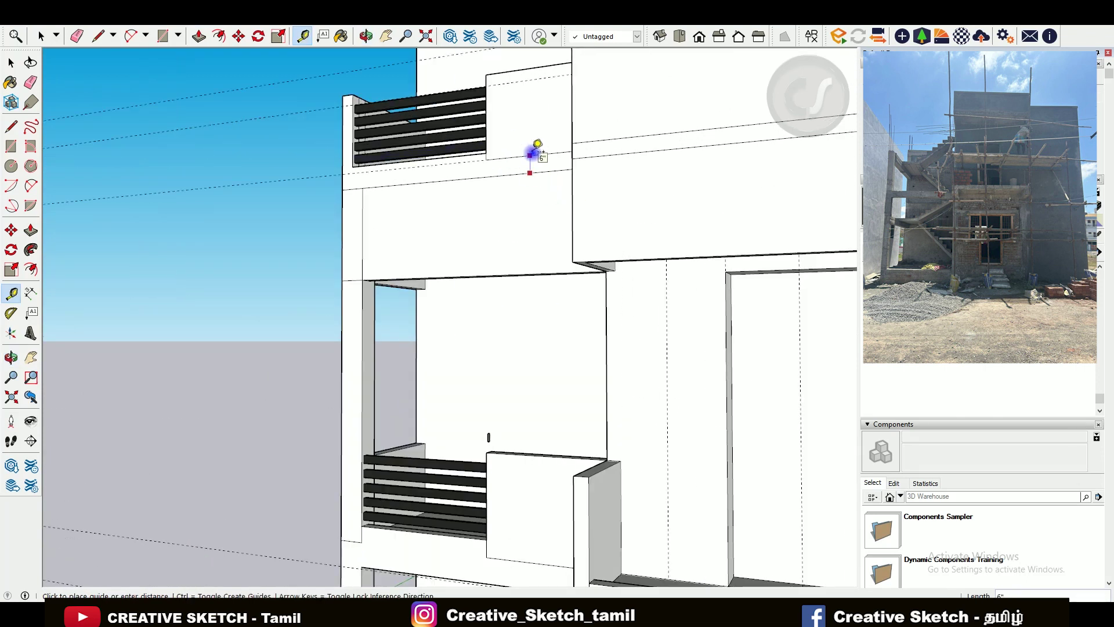
scroll(505, 156, "down", 2)
scroll(492, 440, "up", 3)
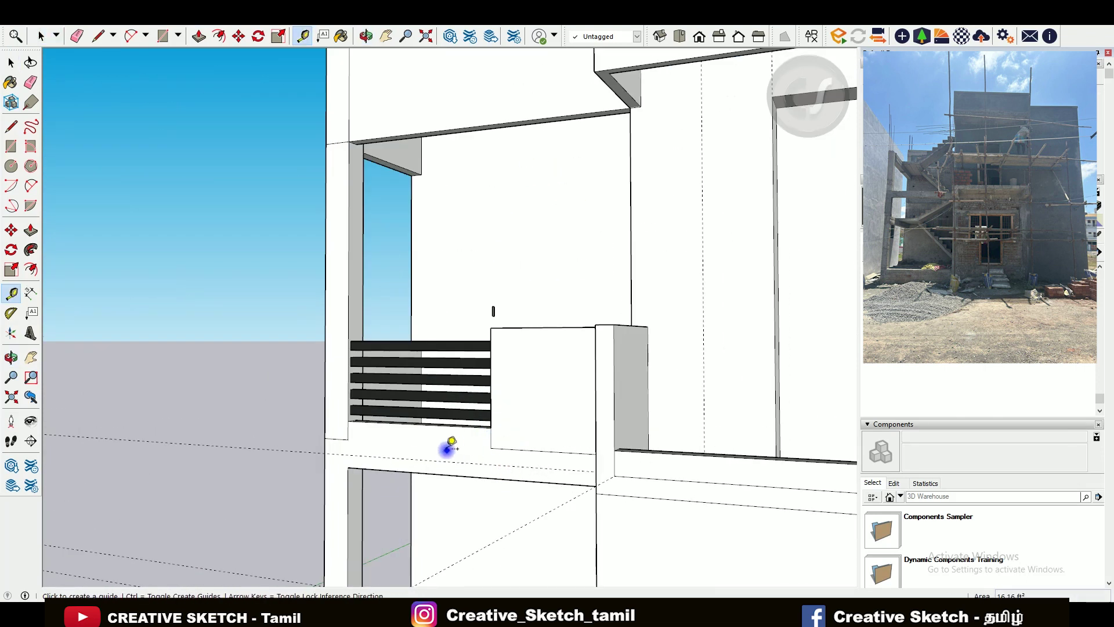
left_click(462, 473)
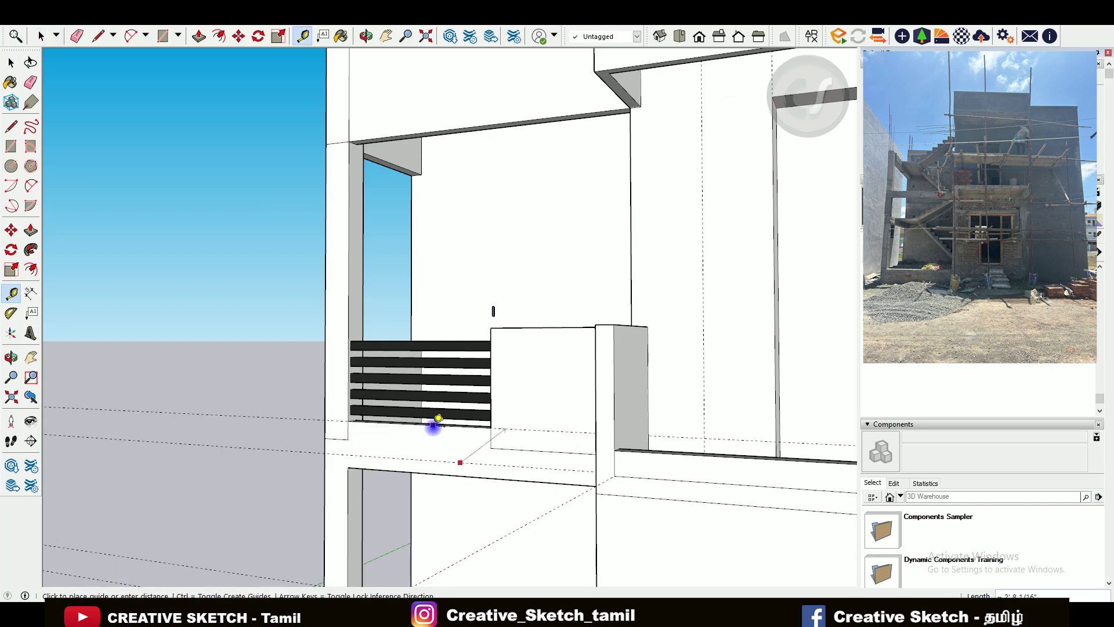
- Add a guide beneath the lower balcony slats and orbit around the louvres
scroll(435, 425, "up", 2)
middle_click_drag(380, 428, 518, 439)
left_click(519, 438)
key("space")
scroll(455, 461, "down", 4)
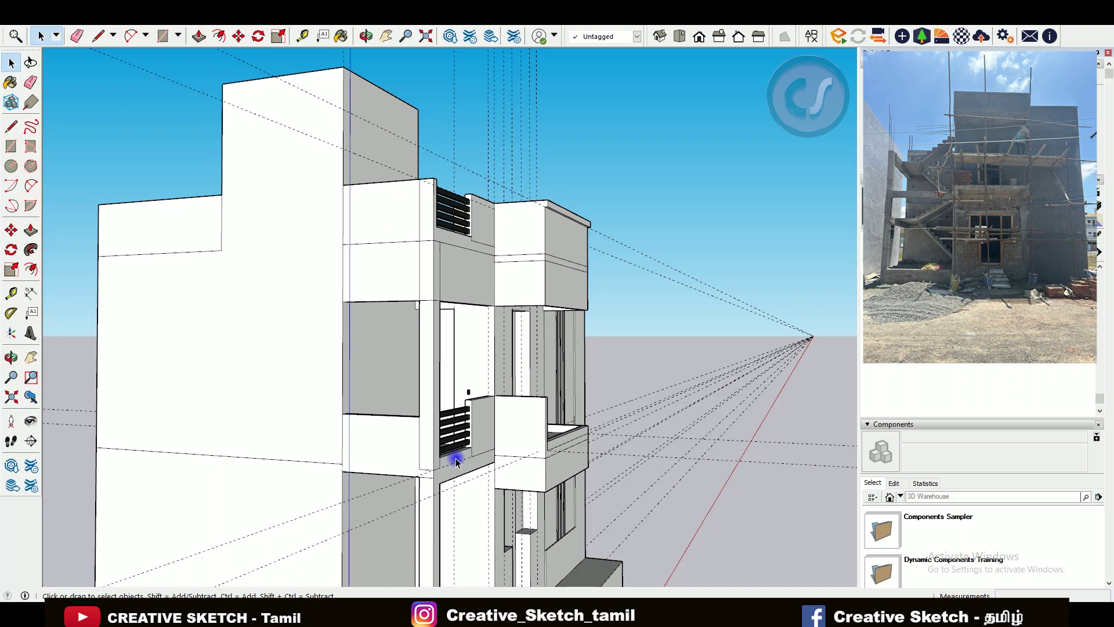
scroll(455, 462, "up", 5)
mouse_move(453, 273)
middle_mouse_down()
mouse_move(434, 329)
mouse_move(485, 293)
mouse_move(306, 207)
middle_mouse_up()
scroll(426, 228, "down", 2)
key("e")
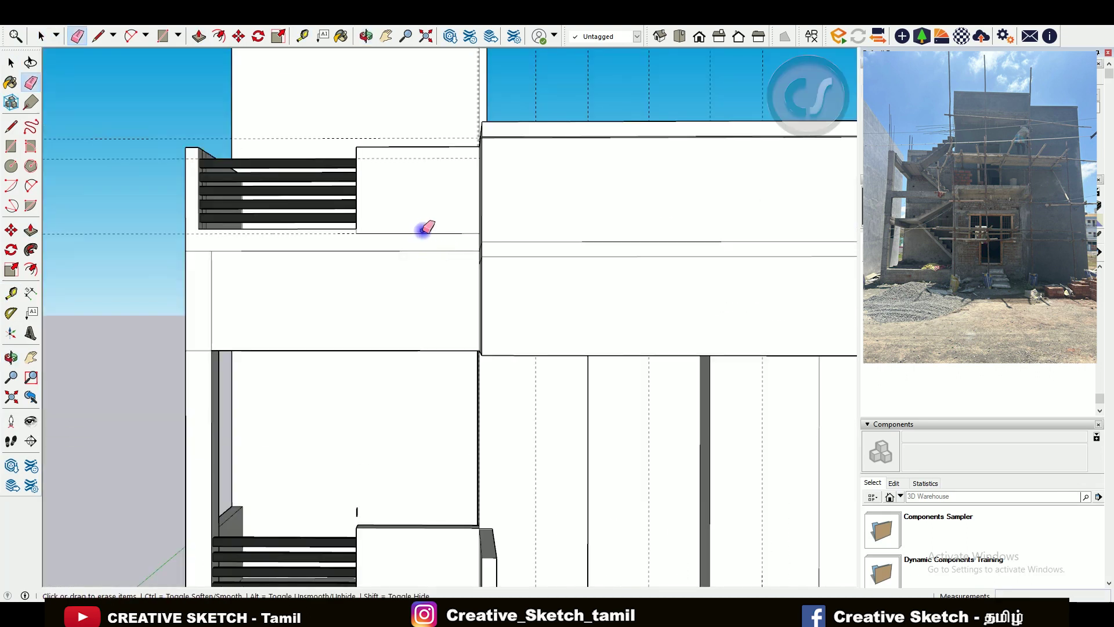
middle_click_drag(182, 302, 280, 266)
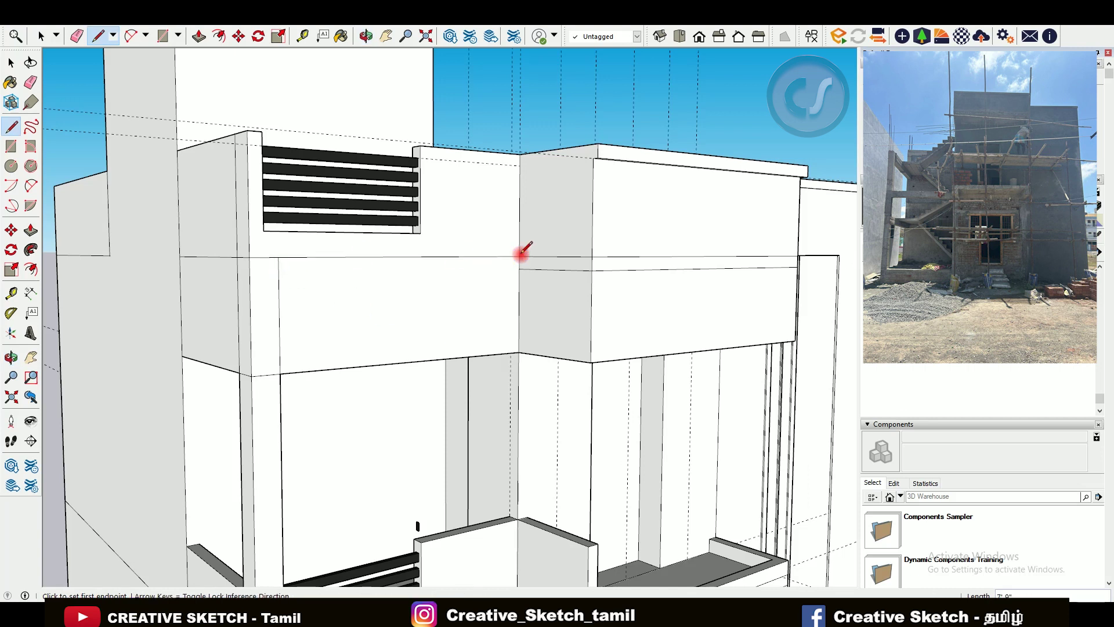
scroll(549, 264, "down", 5)
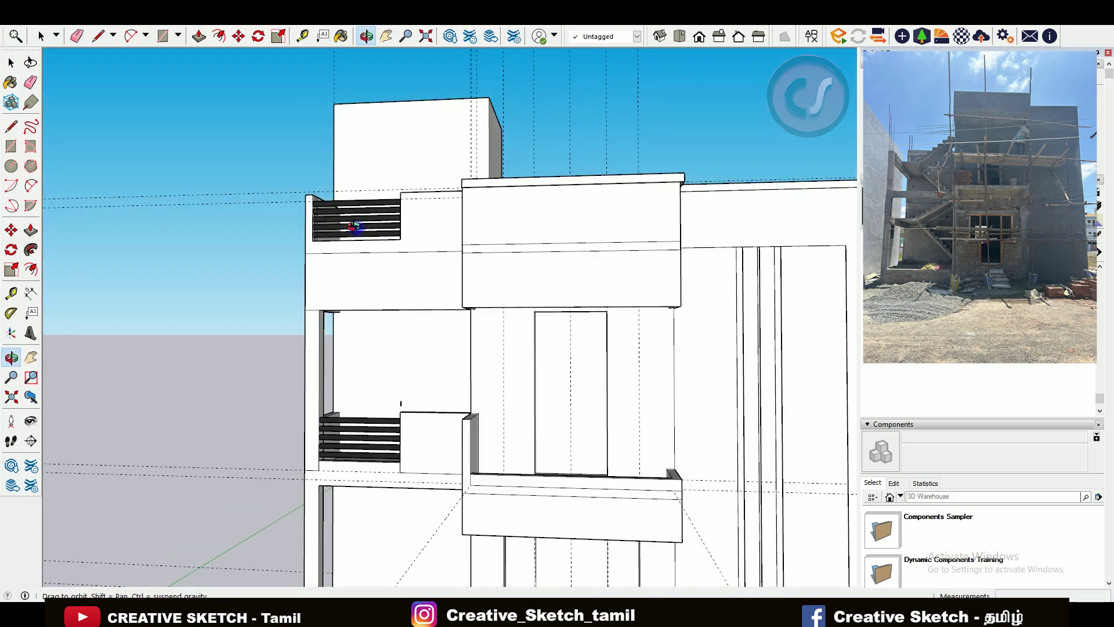
scroll(356, 224, "down", 3)
scroll(691, 468, "up", 5)
- Paint the facade panels, upper box face and balcony top strip grey
left_click(1039, 486)
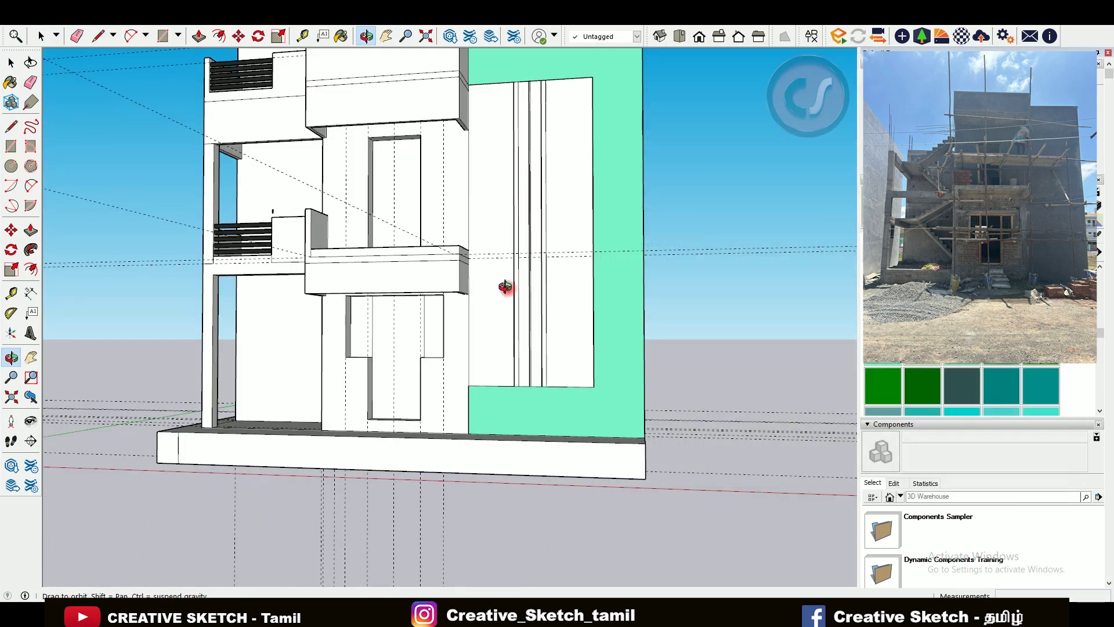
key("b")
left_click(504, 286)
left_click(572, 286)
scroll(477, 454, "down", 3)
scroll(495, 380, "up", 3)
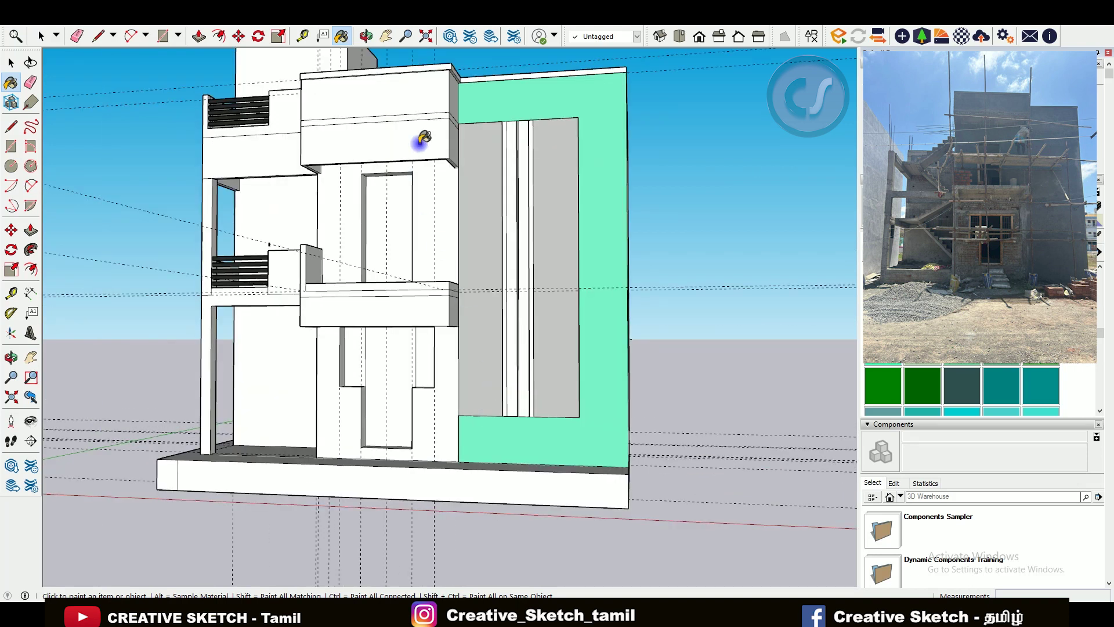
left_click(324, 129)
middle_click_drag(455, 209, 686, 231)
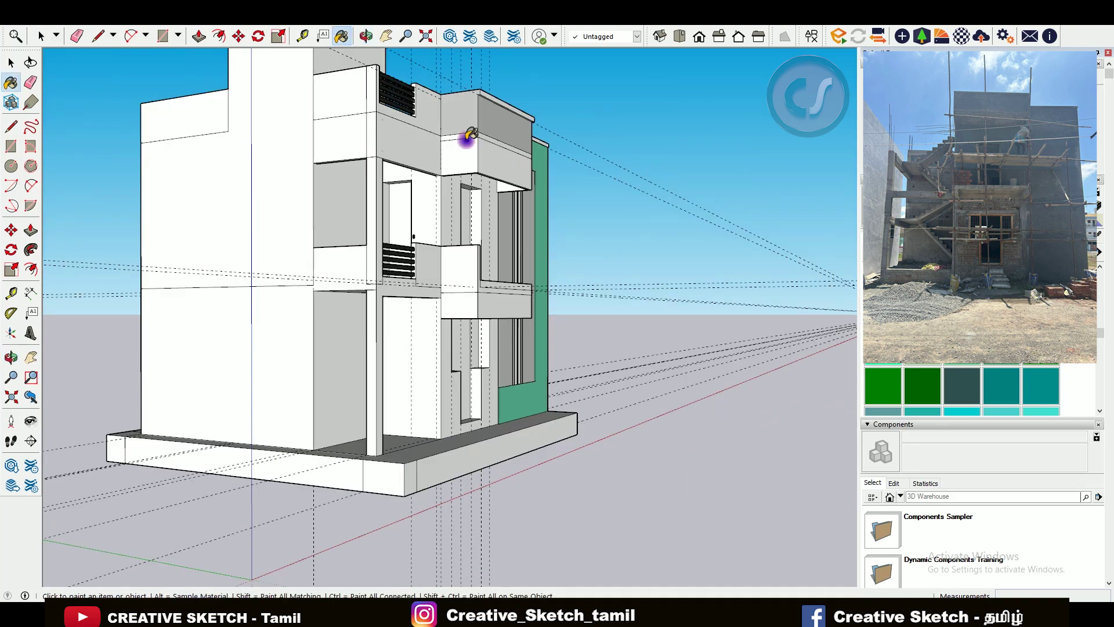
scroll(484, 282, "up", 5)
left_click(485, 286)
scroll(505, 267, "down", 3)
middle_click_drag(522, 249, 471, 263)
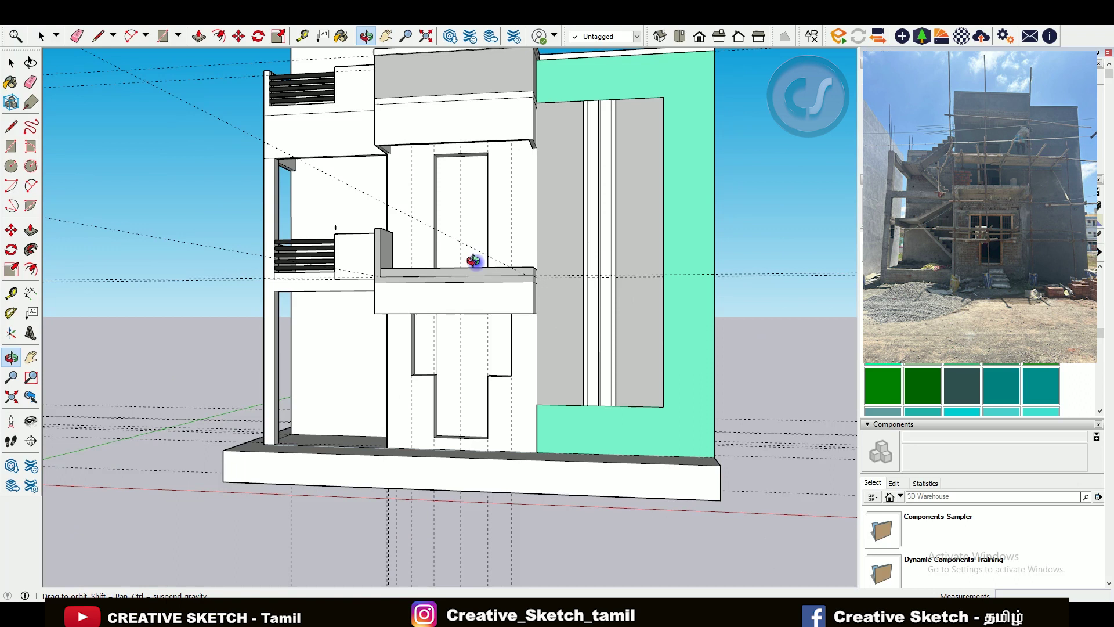
scroll(359, 280, "up", 3)
scroll(325, 280, "up", 3)
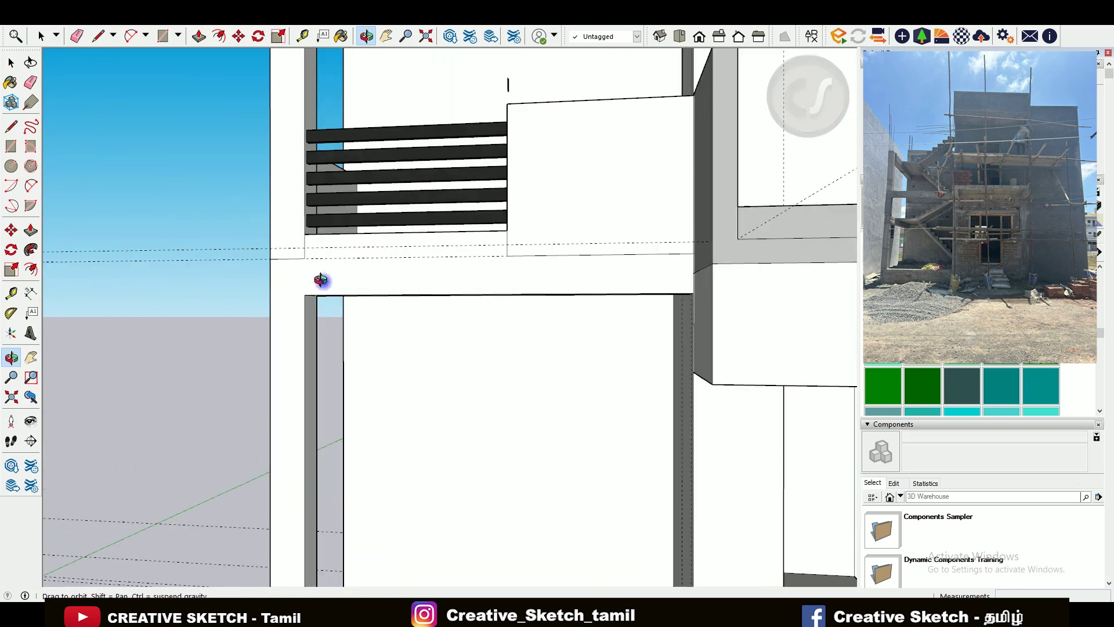
- Erase the guide line across the balcony and the stray edge along the lower strip
key("e")
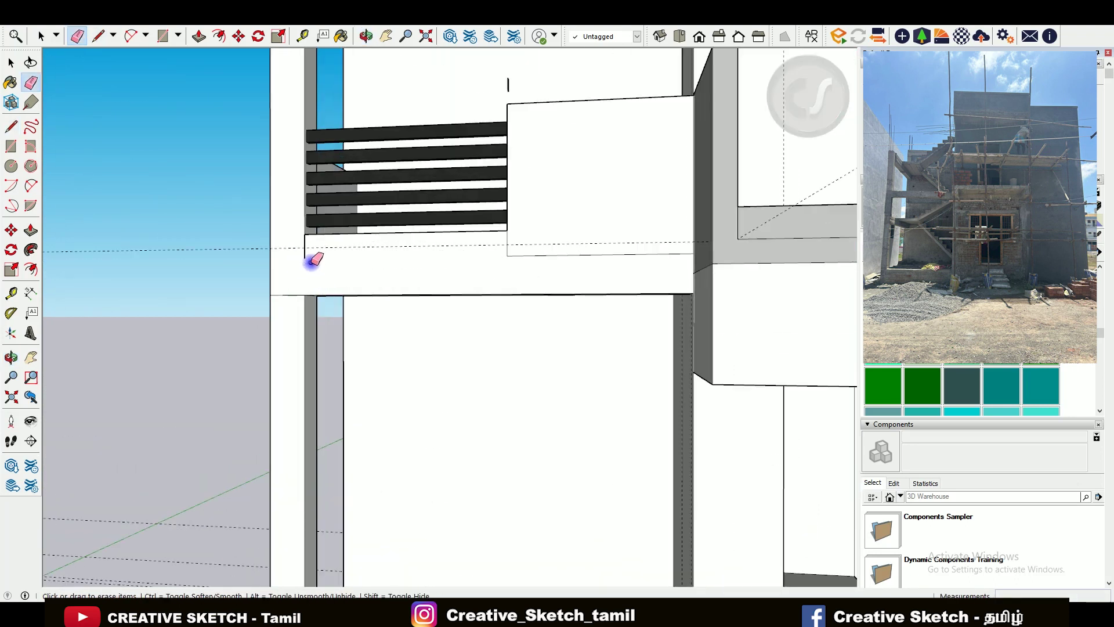
left_click_drag(519, 253, 311, 249)
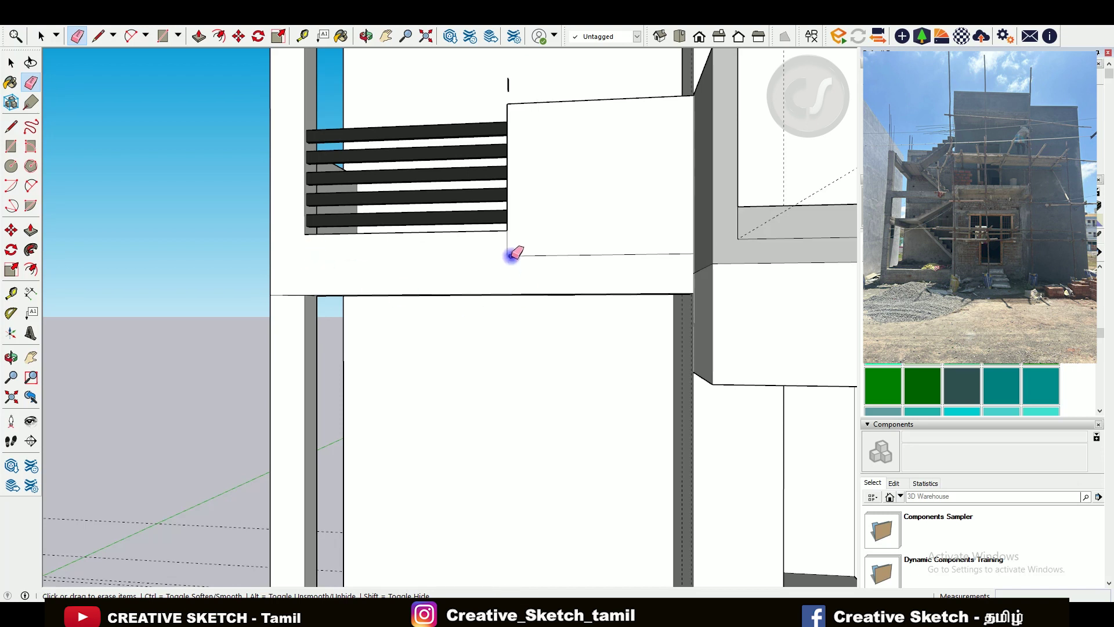
left_click_drag(509, 267, 319, 253)
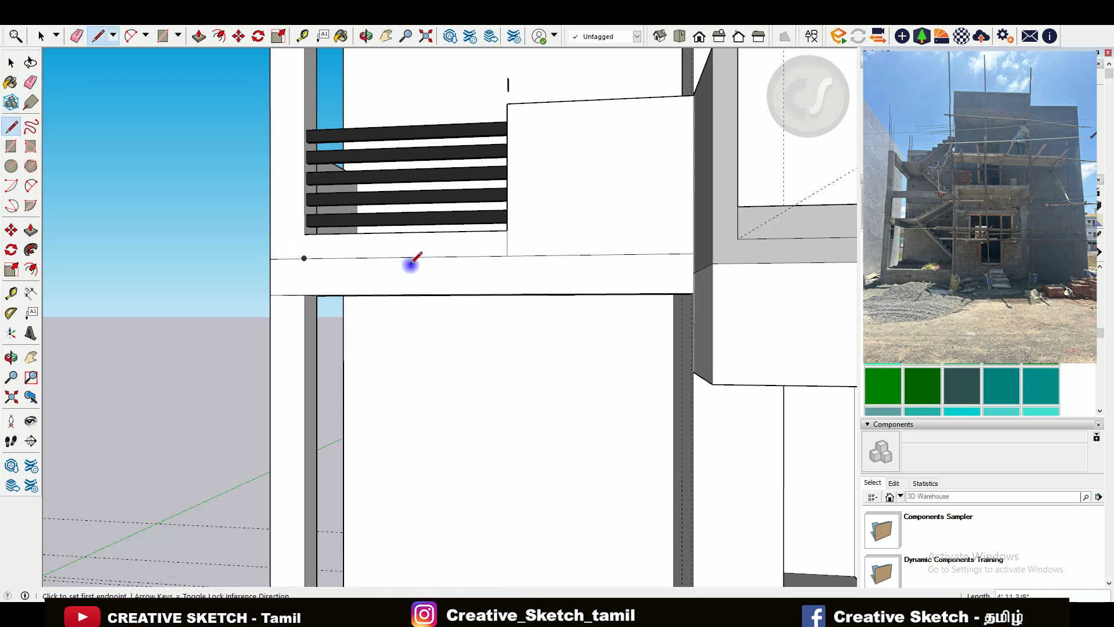
scroll(464, 261, "down", 2)
- Paint the lower balcony band and the left column mint green
key("b")
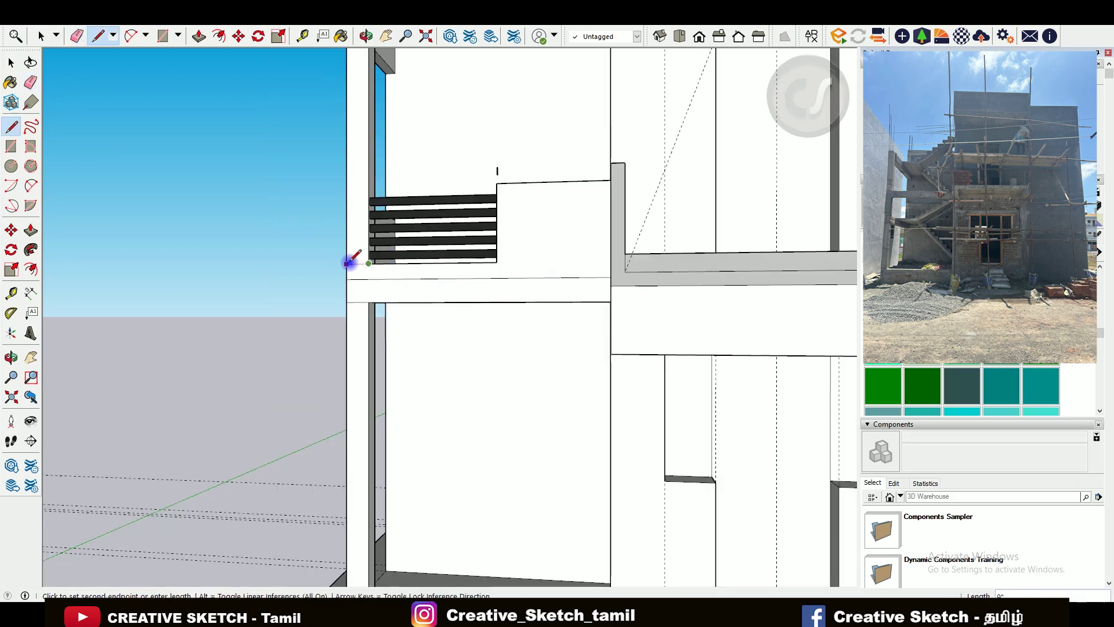
scroll(348, 261, "down", 3)
scroll(455, 311, "down", 3)
scroll(505, 264, "up", 3)
left_click(355, 376)
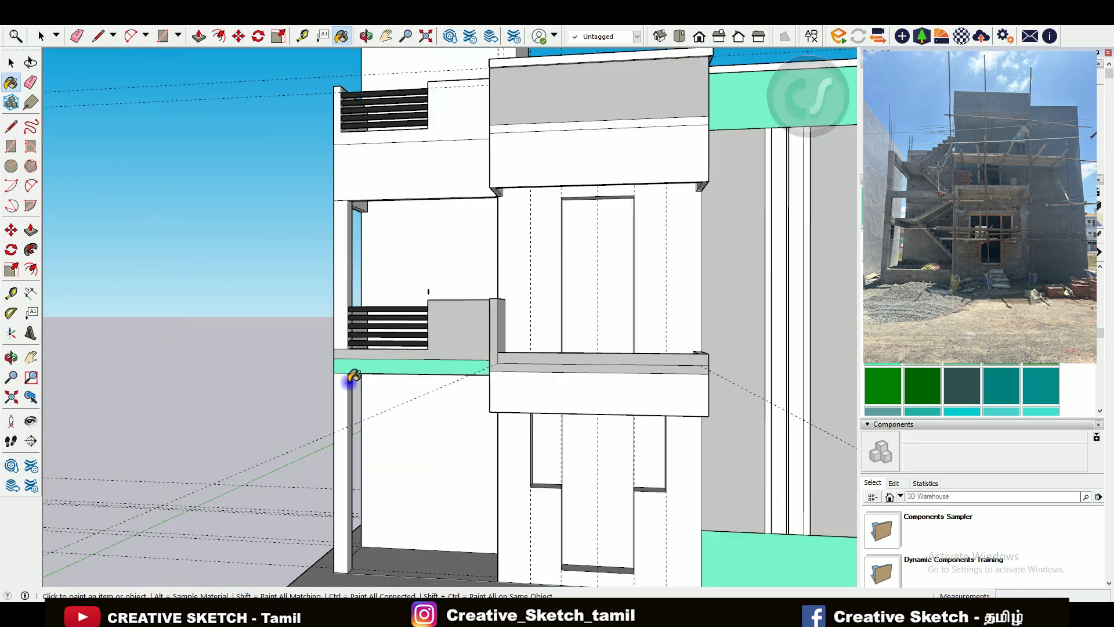
scroll(353, 374, "down", 3)
left_click(338, 279)
scroll(296, 454, "down", 2)
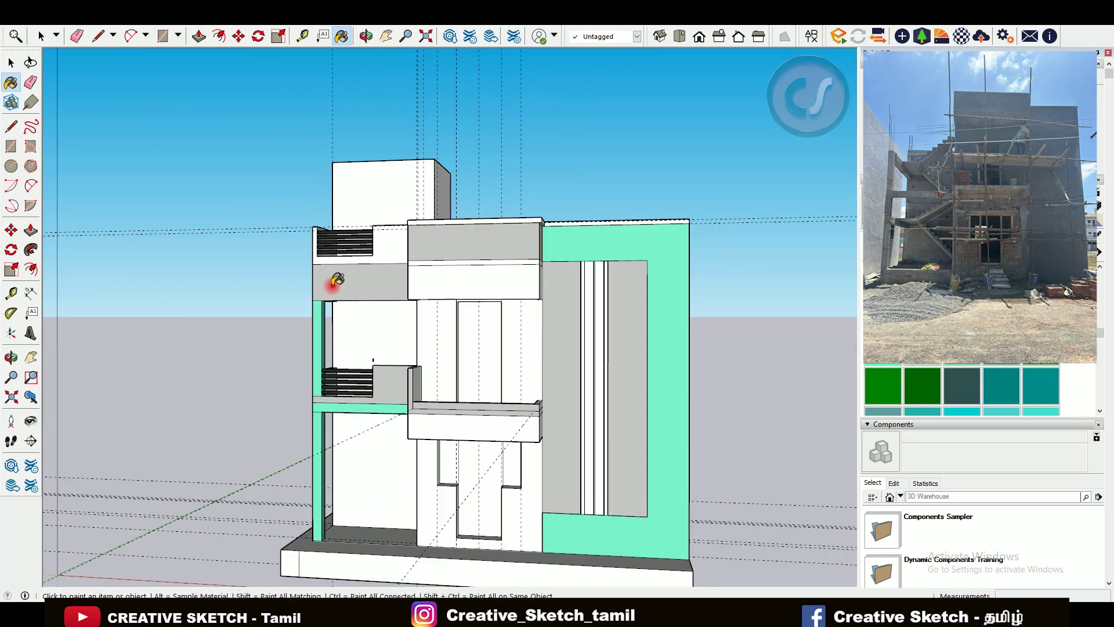
scroll(326, 286, "up", 3)
scroll(364, 329, "up", 2)
scroll(303, 331, "down", 3)
scroll(454, 374, "up", 2)
scroll(442, 273, "up", 2)
scroll(427, 348, "down", 5)
mouse_move(428, 348)
middle_mouse_down()
mouse_move(423, 422)
mouse_move(409, 357)
middle_mouse_up()
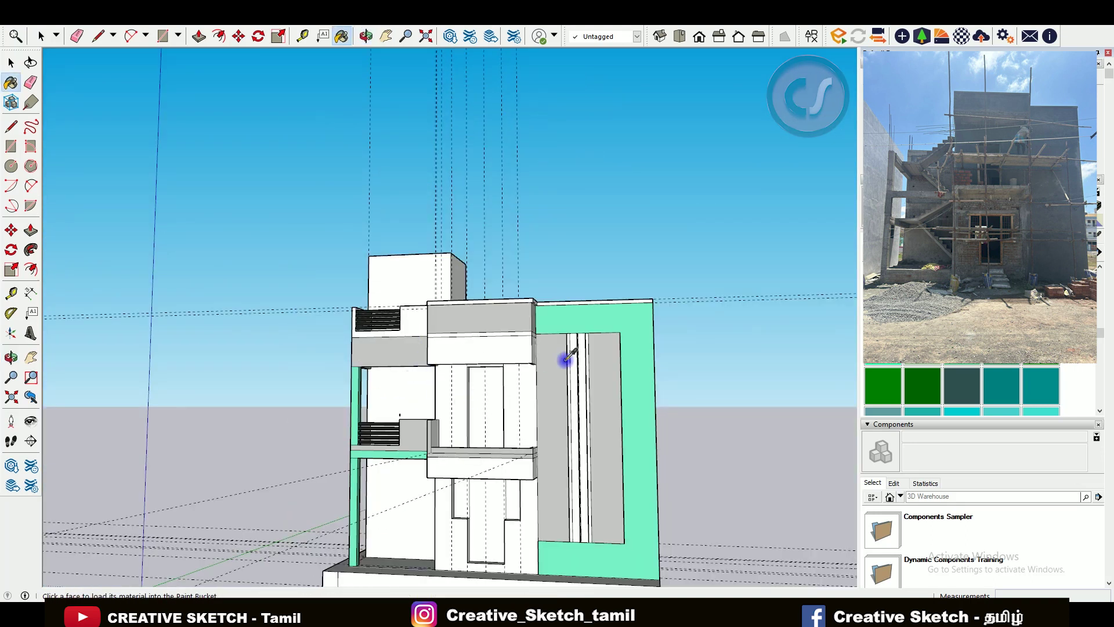
mouse_move(362, 371)
middle_mouse_down()
mouse_move(417, 381)
mouse_move(380, 495)
mouse_move(430, 494)
middle_mouse_up()
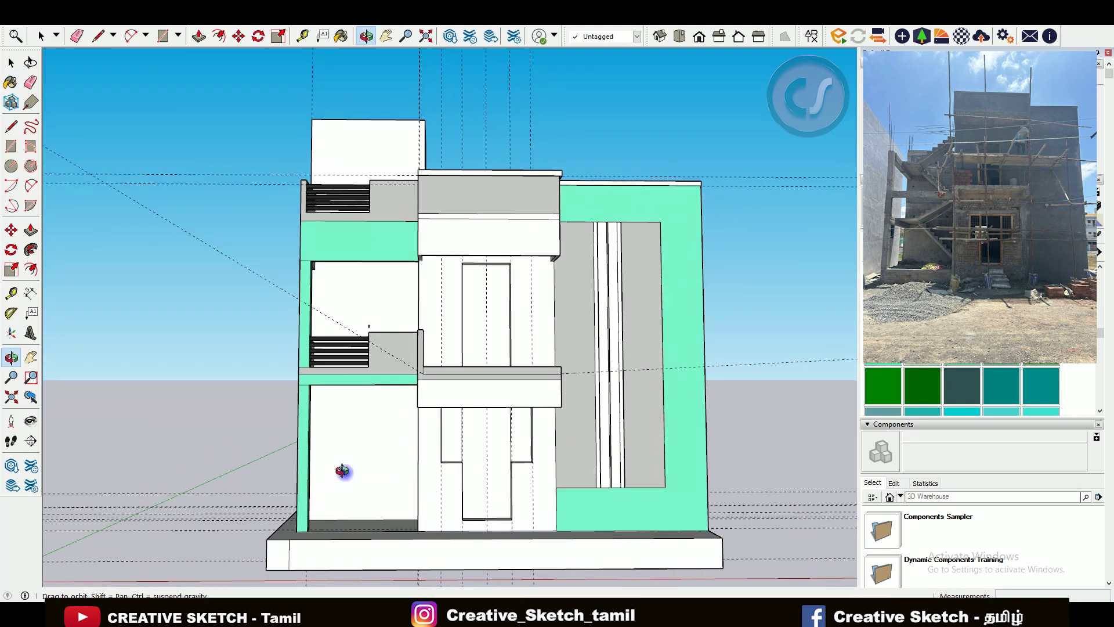
middle_click_drag(447, 433, 429, 432)
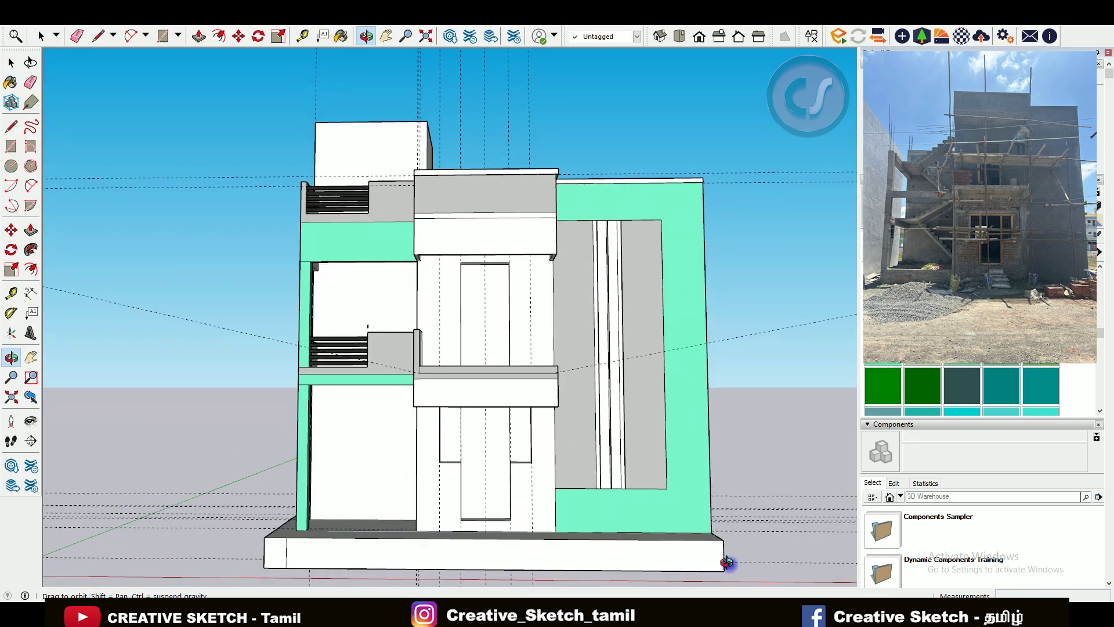
middle_click_drag(619, 480, 373, 149)
scroll(395, 190, "up", 2)
- Place a guide 1' 1/16" below the top of the stair-tower box
key("t")
left_click(357, 214)
scroll(354, 231, "up", 2)
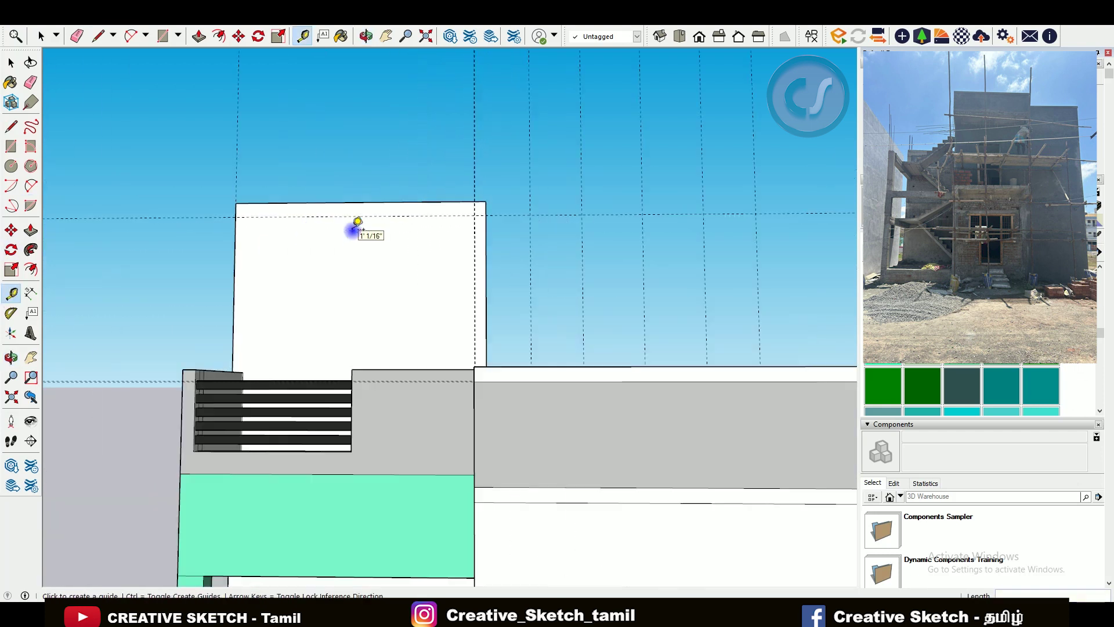
left_click(505, 228)
middle_click_drag(505, 228, 379, 272)
- Push/Pull an overhanging roof slab on top of the stair tower
key("l")
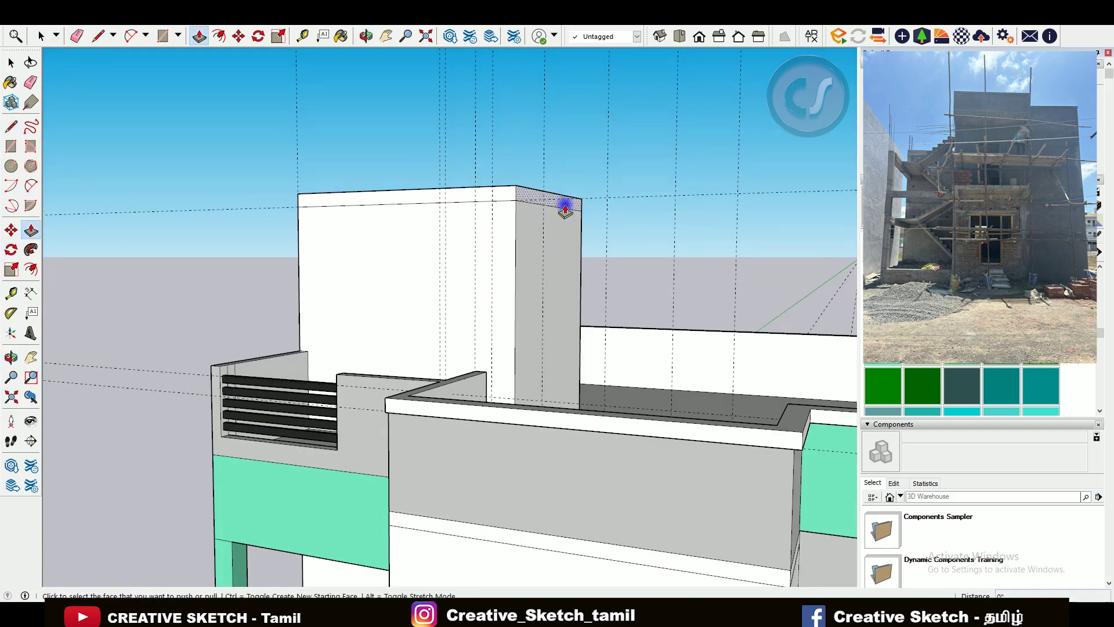
key("p")
left_click(533, 198)
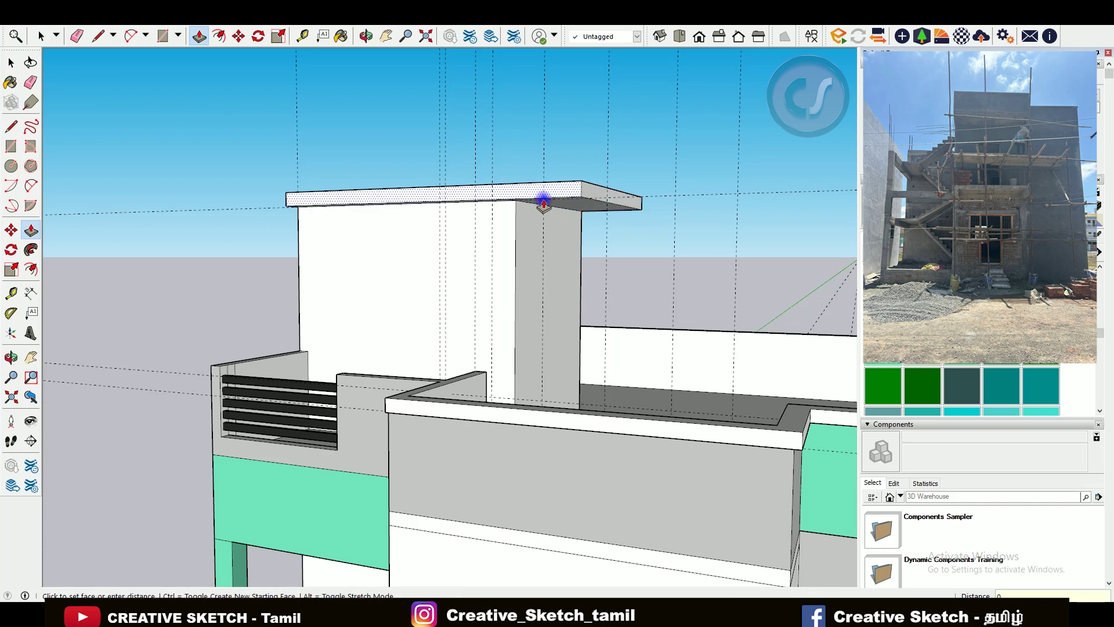
left_click(543, 202)
middle_click_drag(543, 202, 326, 216)
- Draw coping lines from the slab and wall corners along the parapet tops
key("l")
left_click(301, 202)
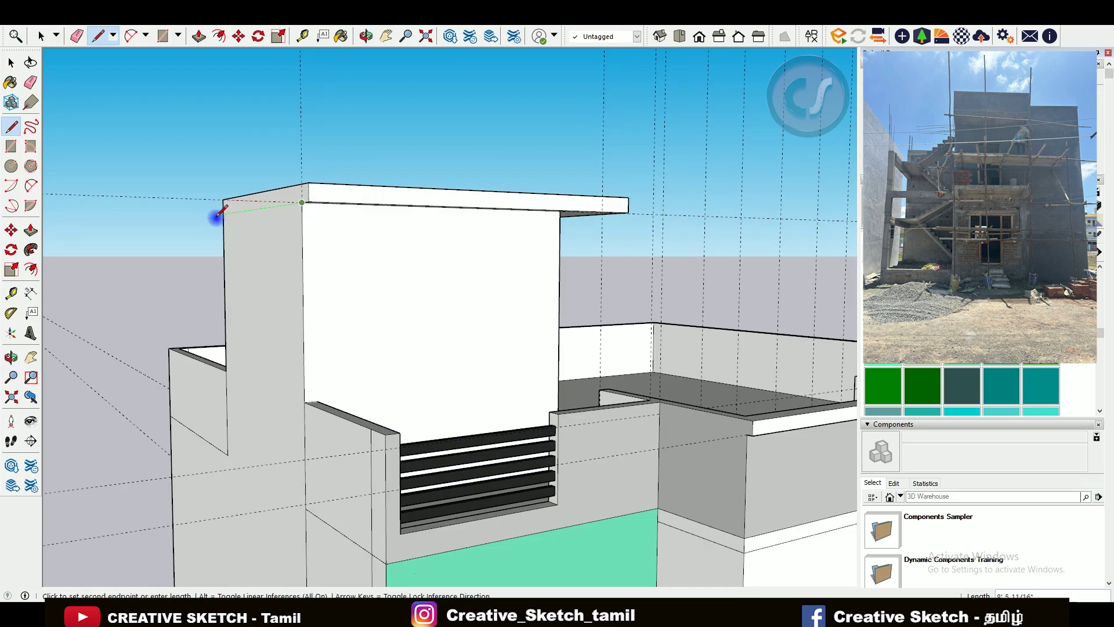
scroll(242, 199, "down", 3)
middle_click_drag(258, 199, 383, 403)
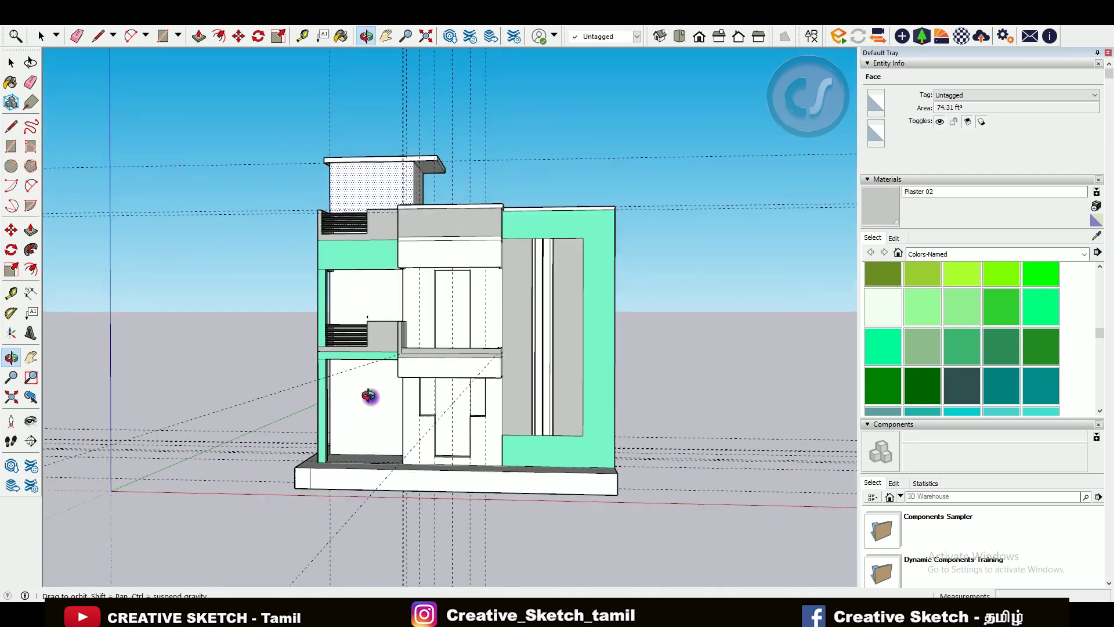
scroll(502, 385, "up", 5)
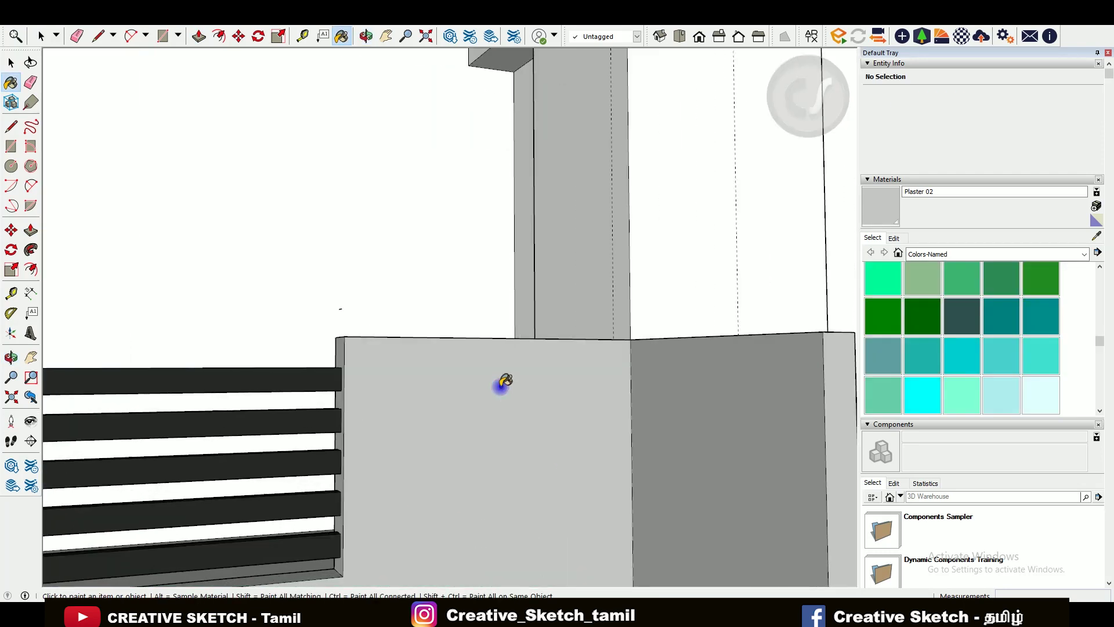
key("t")
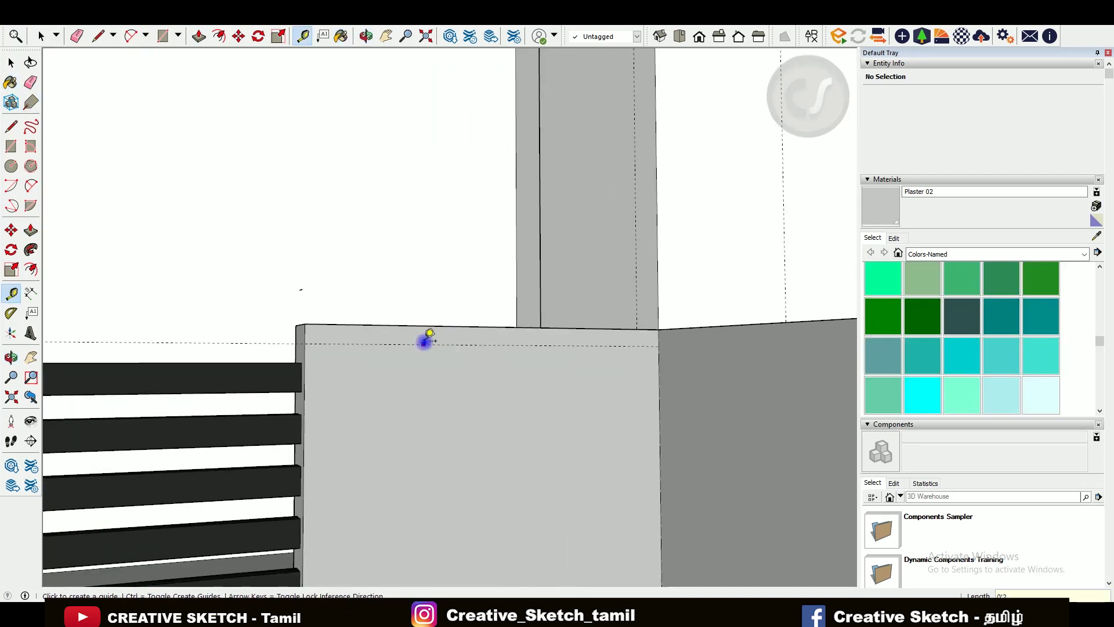
key("l")
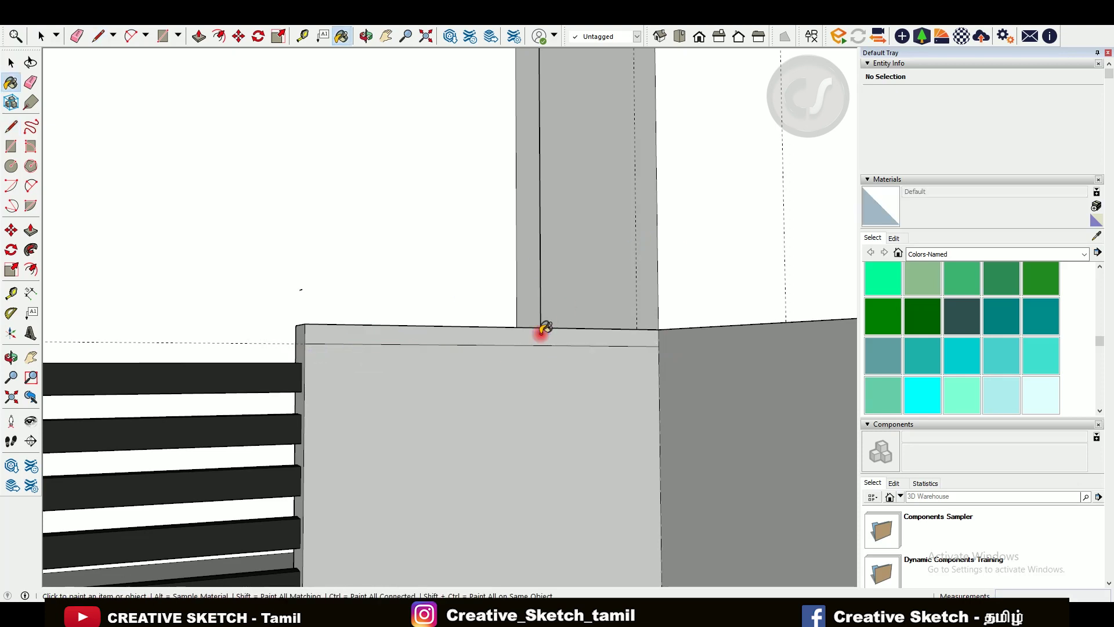
middle_click_drag(542, 329, 442, 400)
key("p")
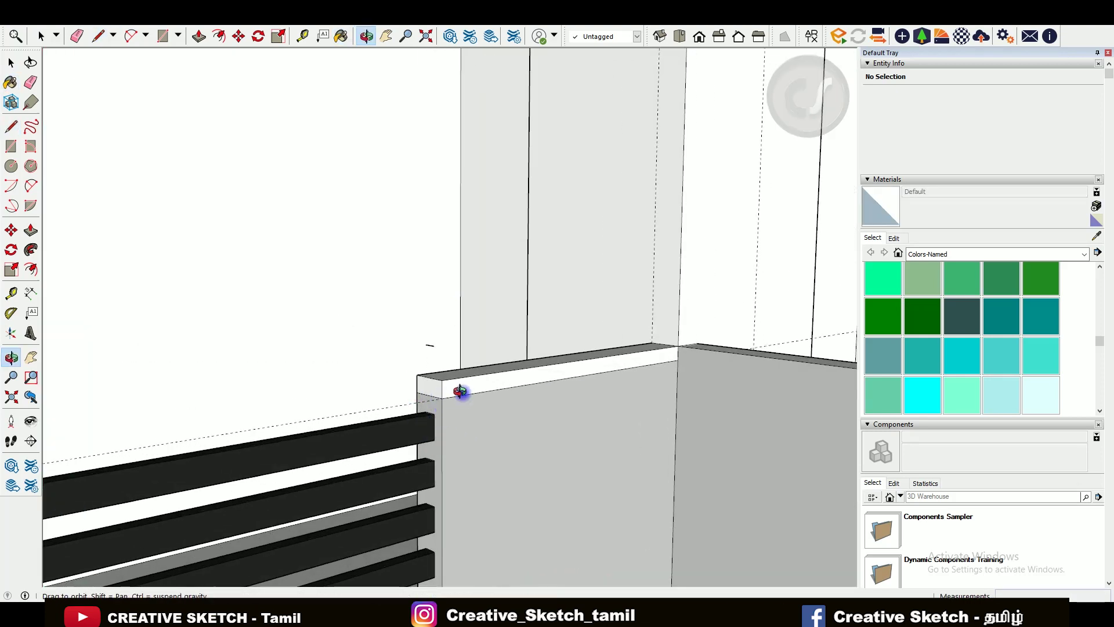
scroll(444, 500, "down", 6)
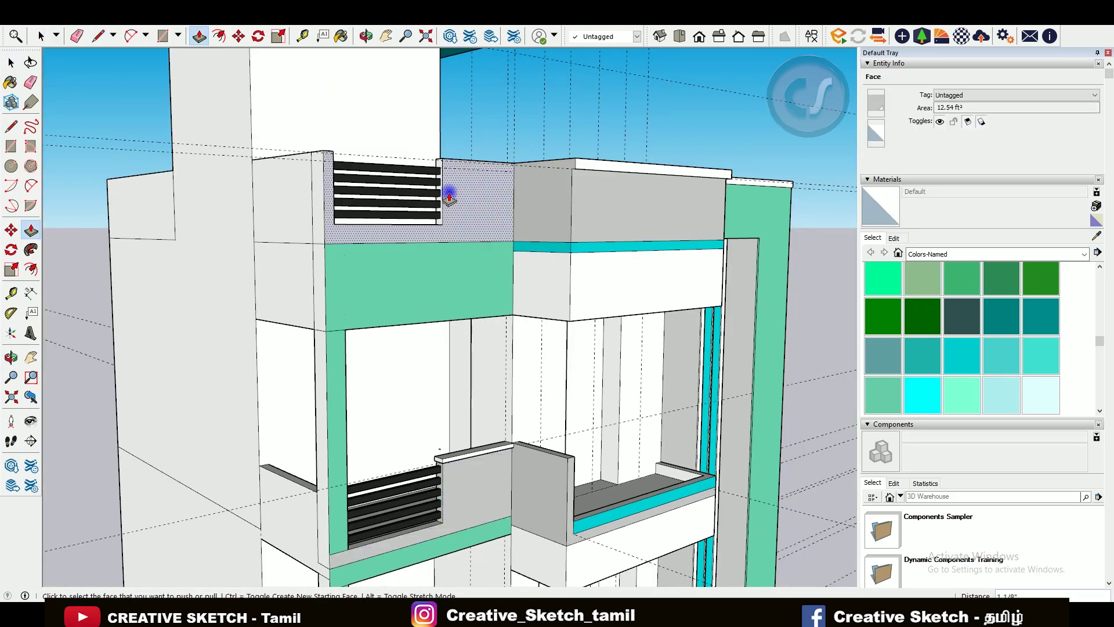
scroll(452, 192, "up", 5)
scroll(447, 145, "up", 3)
key("t")
scroll(445, 134, "up", 2)
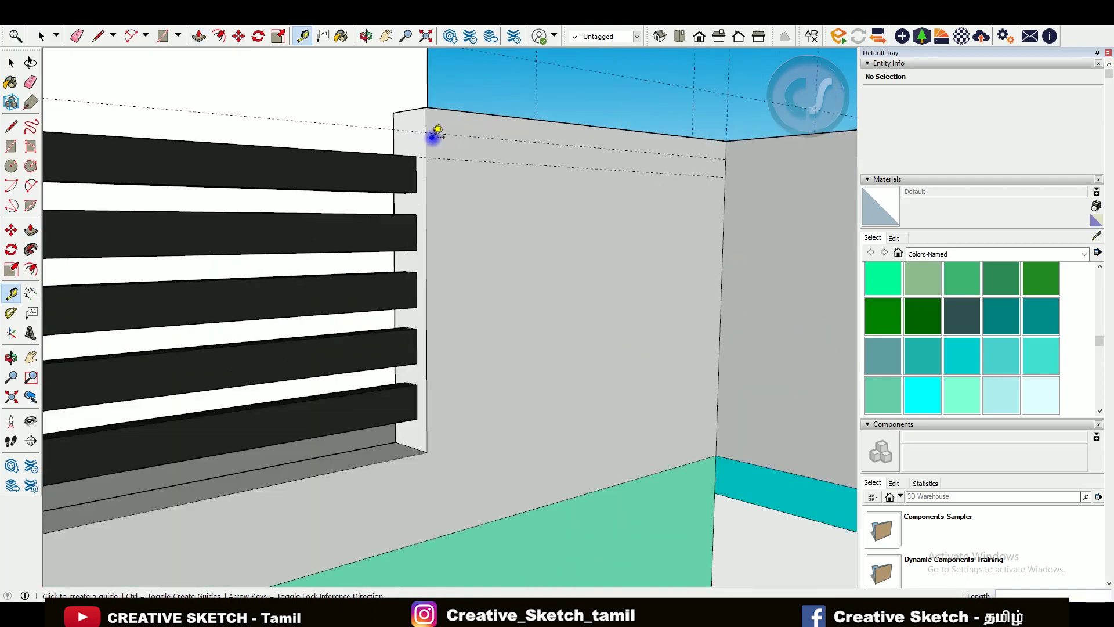
key("l")
left_click(725, 158)
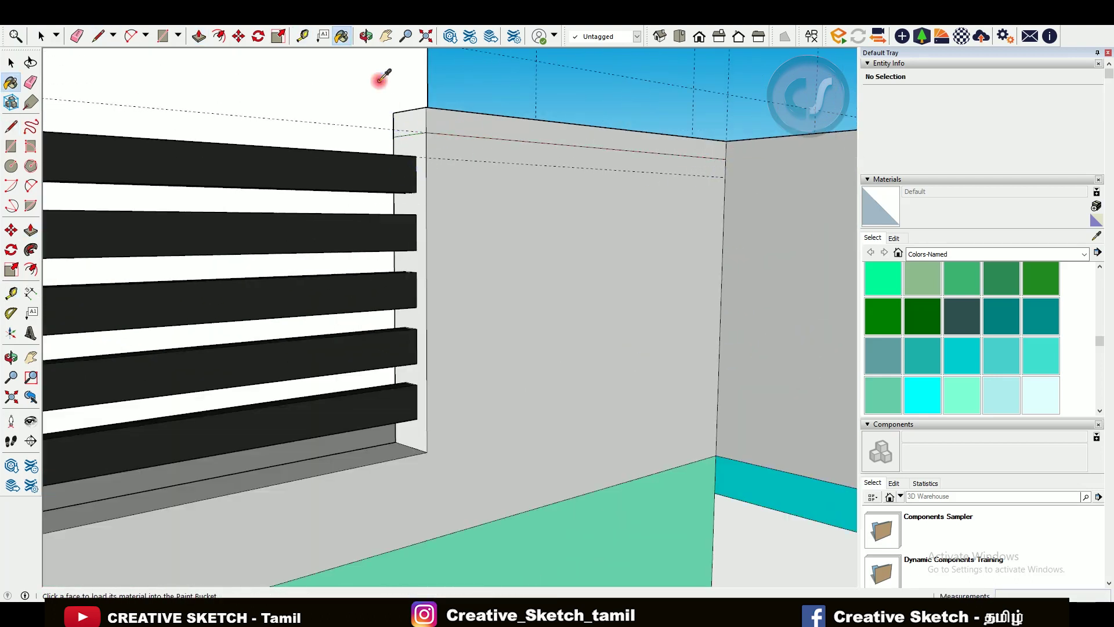
key("p")
scroll(361, 127, "down", 3)
scroll(361, 127, "down", 5)
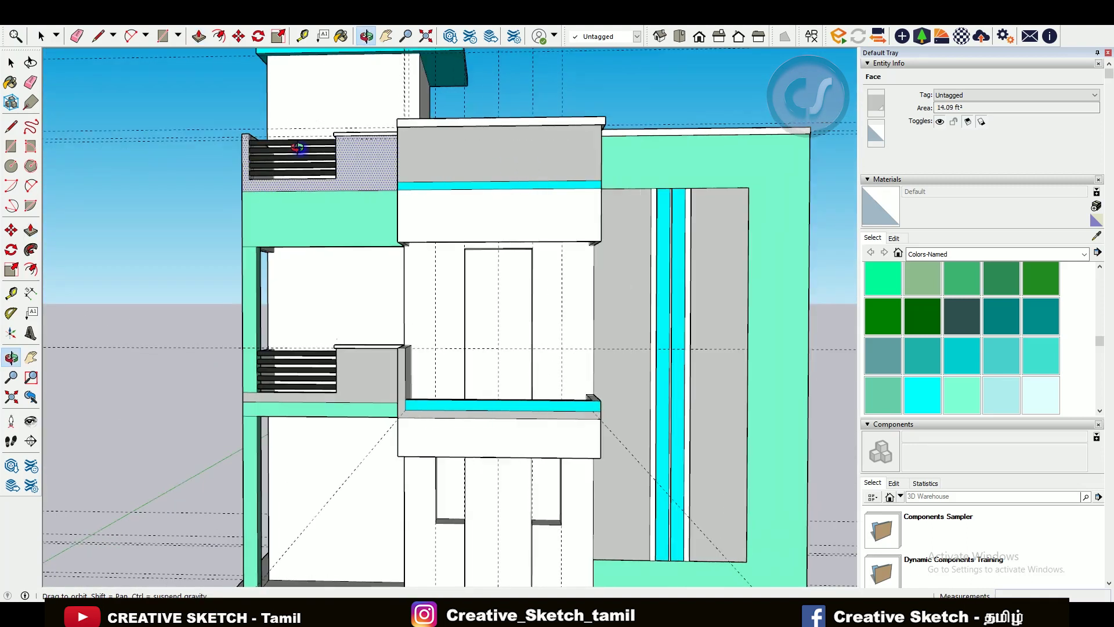
- Mark a thin strip with a guide and line along the upper green band's top
scroll(366, 278, "up", 5)
middle_click_drag(365, 278, 366, 288)
key("t")
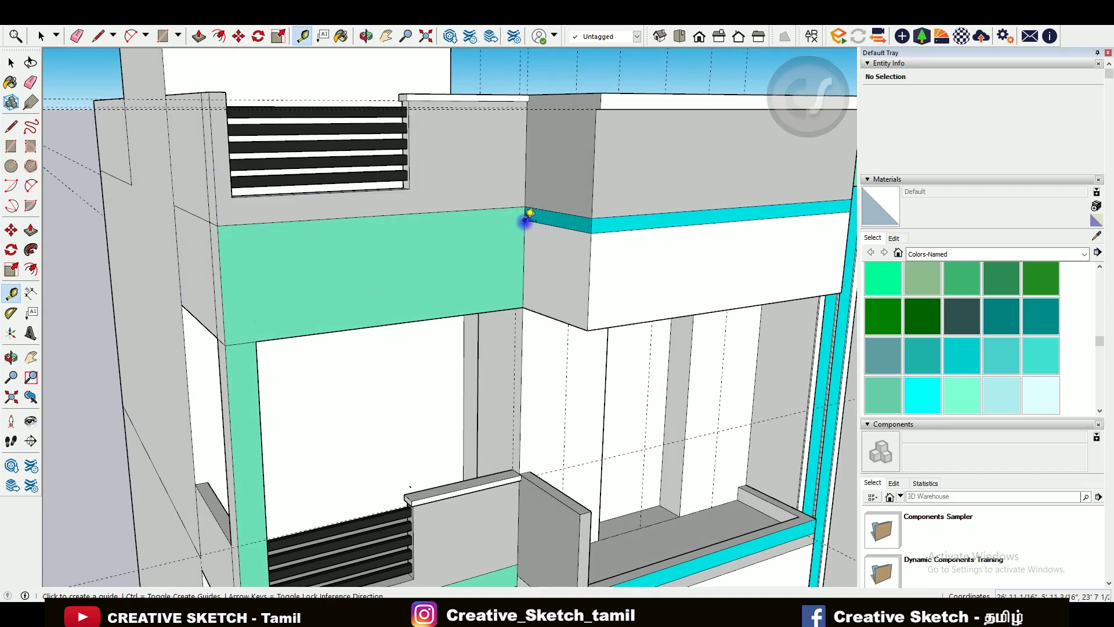
left_click(313, 219)
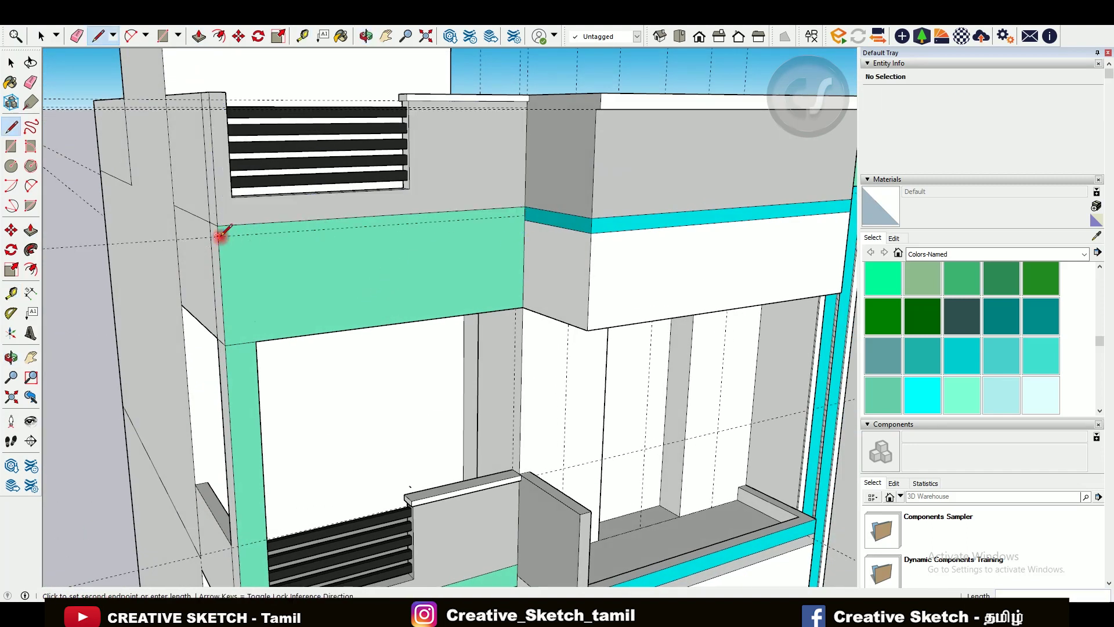
key("l")
scroll(525, 214, "up", 2)
scroll(516, 216, "down", 2)
- Paint the thin strip above the green band white with the default material
key("b")
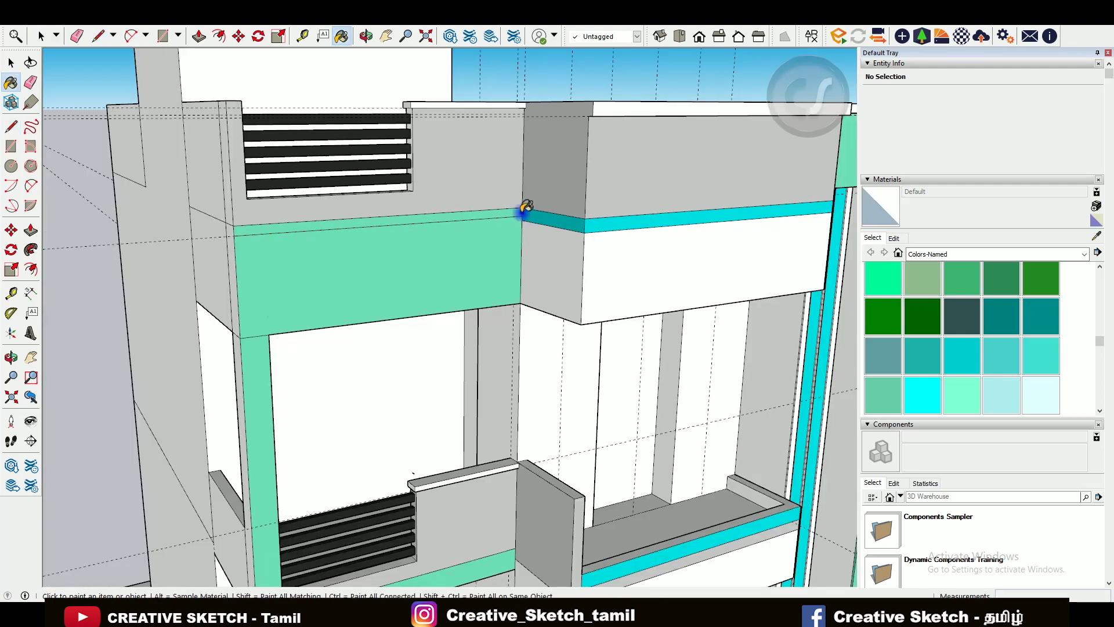
left_click(383, 224)
scroll(315, 311, "down", 10)
middle_click_drag(368, 228, 232, 171)
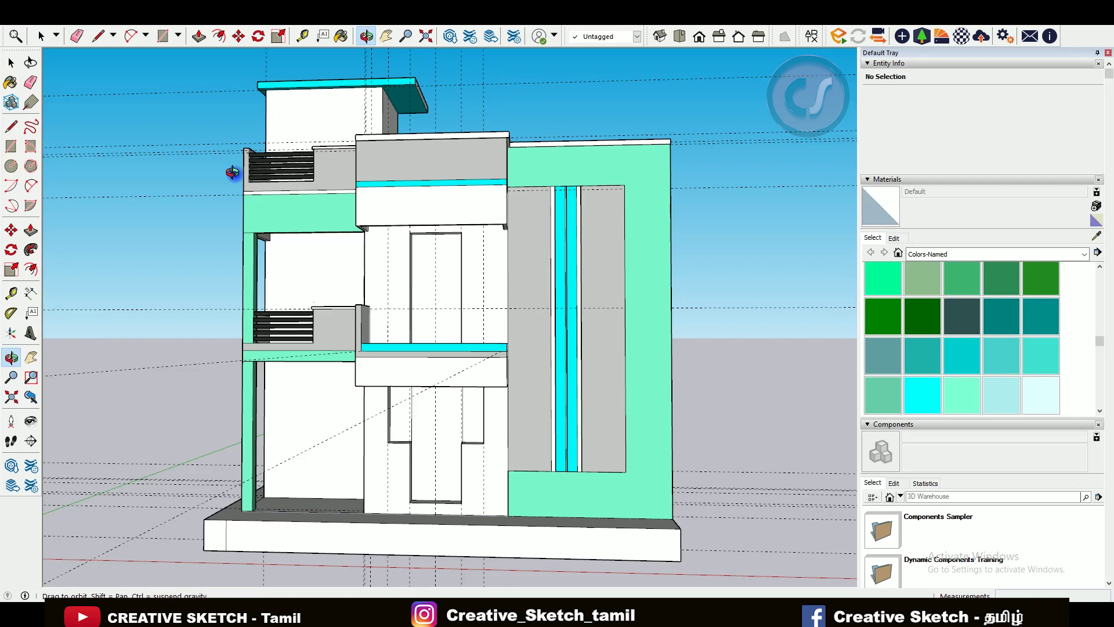
mouse_move(232, 172)
left_mouse_down()
mouse_move(415, 373)
mouse_move(336, 377)
mouse_move(348, 349)
mouse_move(240, 240)
left_mouse_up()
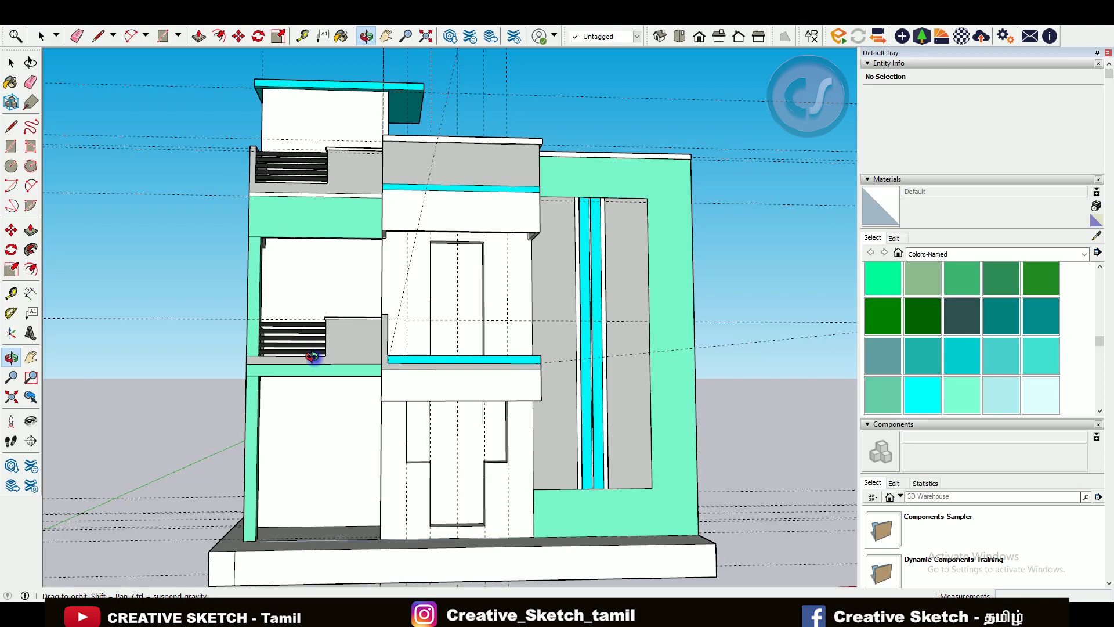
scroll(348, 348, "up", 10)
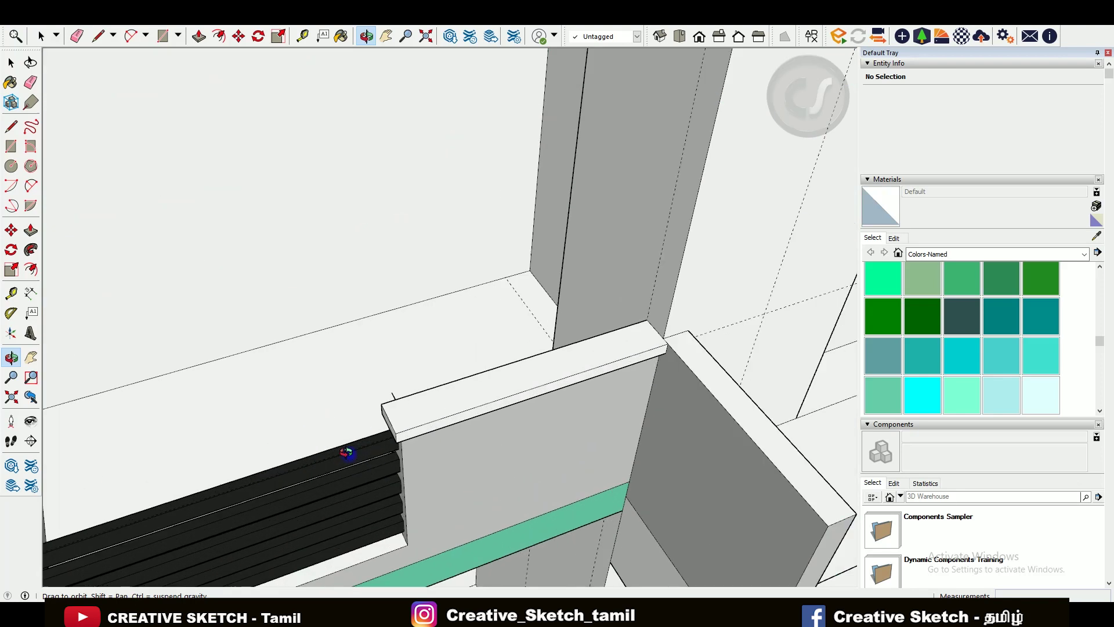
- Erase the balcony parapet's top rail piece and the solid block beside the louvres
key("p")
key("e")
left_click(467, 343)
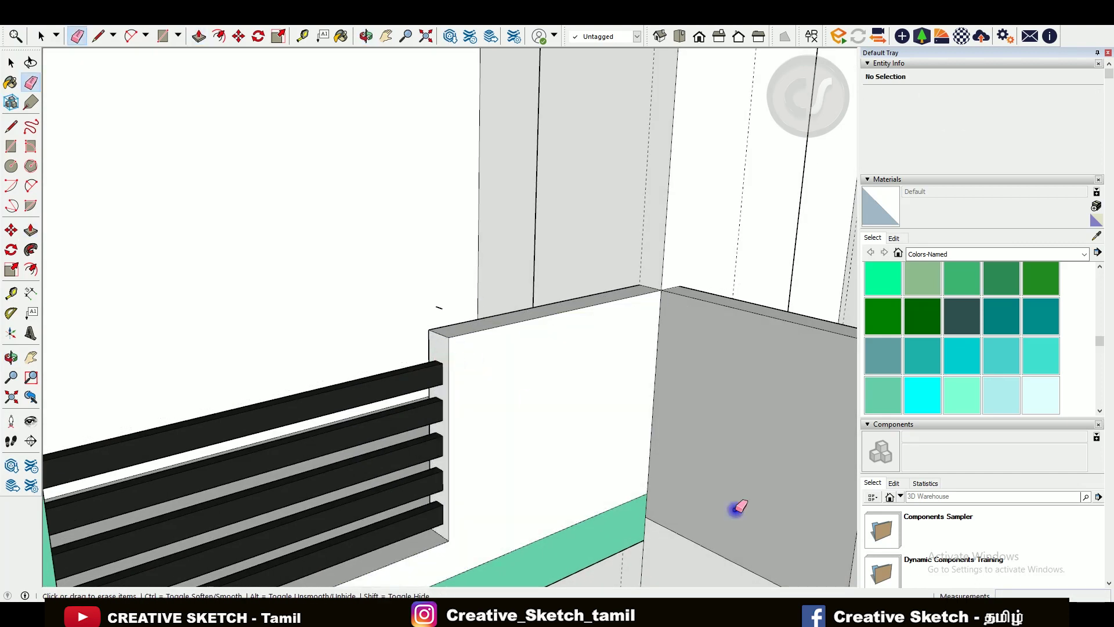
scroll(436, 485, "down", 5)
scroll(509, 445, "up", 3)
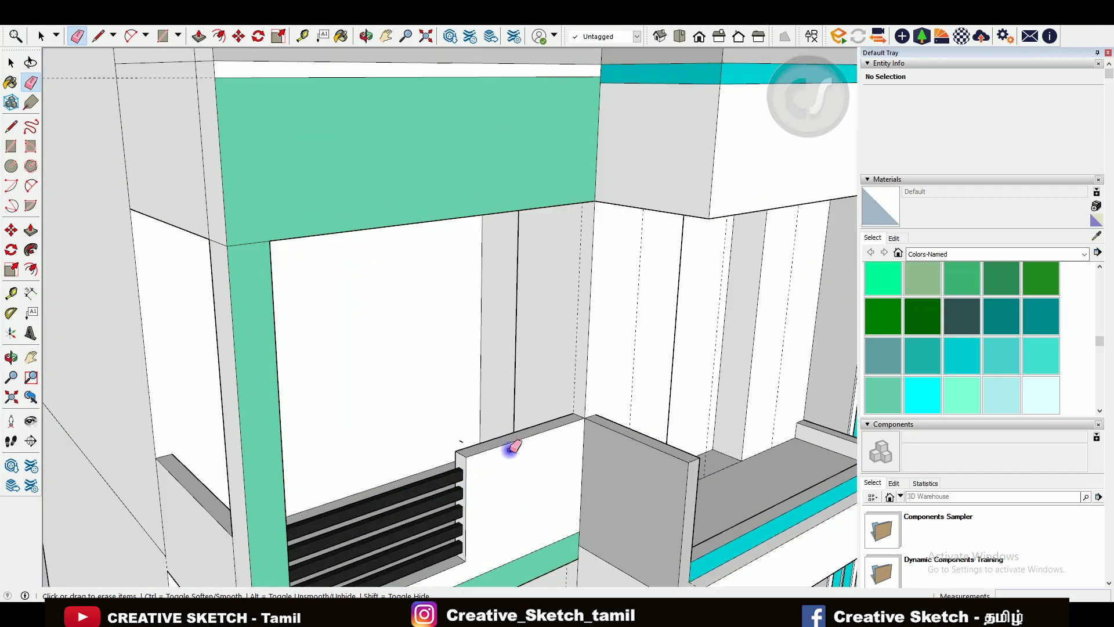
left_click(498, 442)
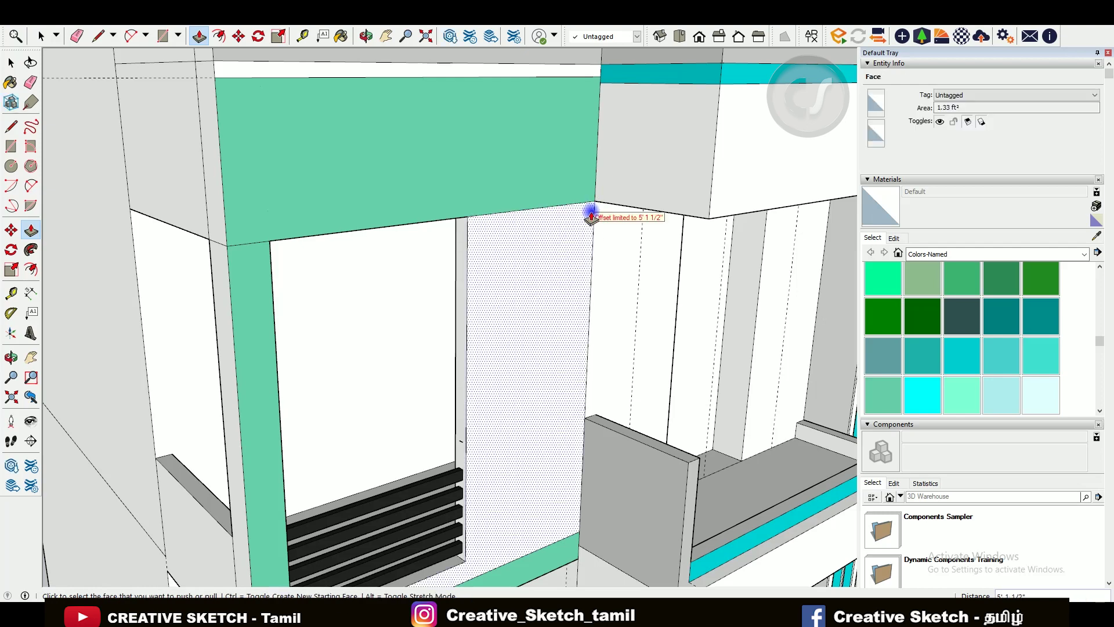
scroll(592, 214, "down", 5)
- Push/Pull the thin face beside the window to recess it
mouse_move(389, 286)
middle_mouse_down()
mouse_move(344, 313)
mouse_move(551, 348)
middle_mouse_up()
scroll(412, 355, "up", 5)
key("p")
left_click(413, 342)
left_click(432, 329)
scroll(390, 460, "down", 5)
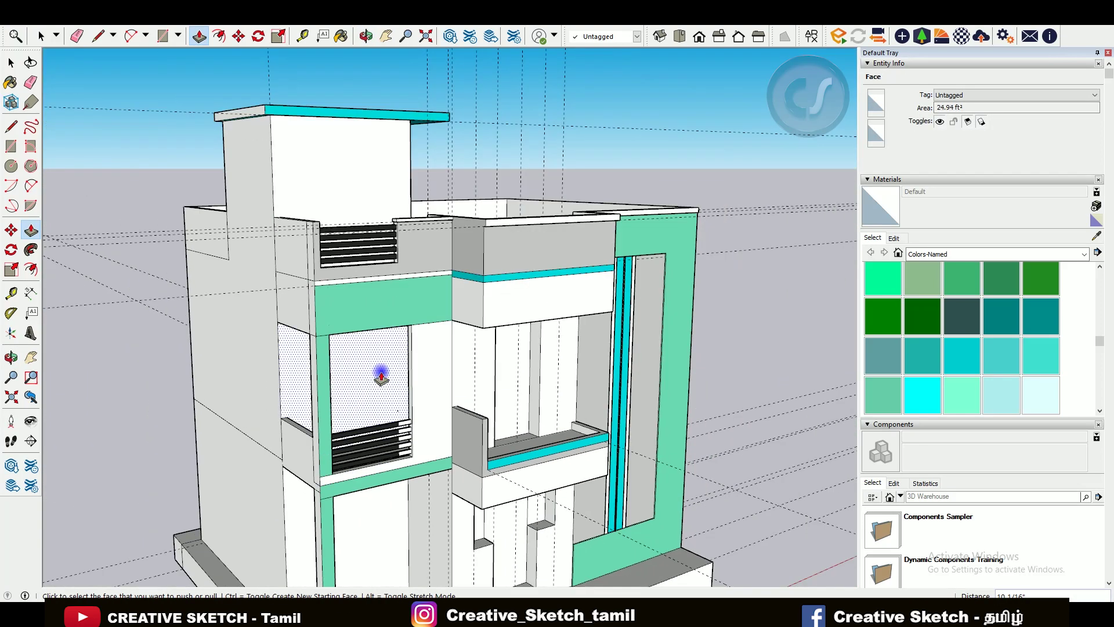
scroll(394, 251, "up", 5)
scroll(401, 348, "down", 5)
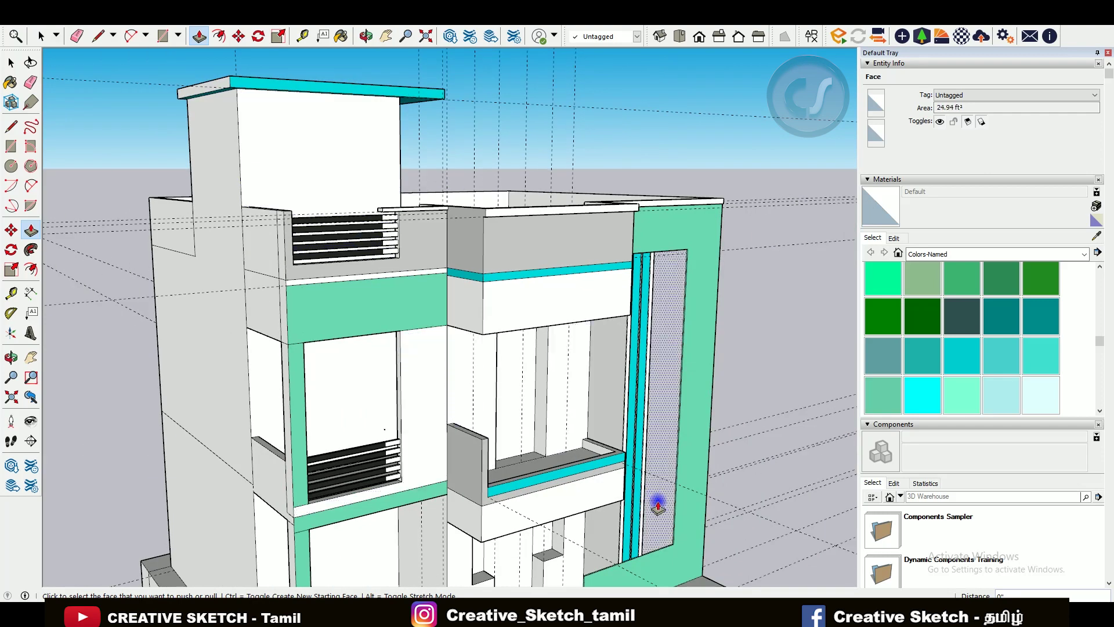
scroll(651, 497, "down", 3)
- Sample charcoal from a louvre and paint the missing louvre end faces charcoal
middle_click_drag(366, 385, 169, 265)
scroll(319, 348, "up", 3)
scroll(319, 349, "up", 3)
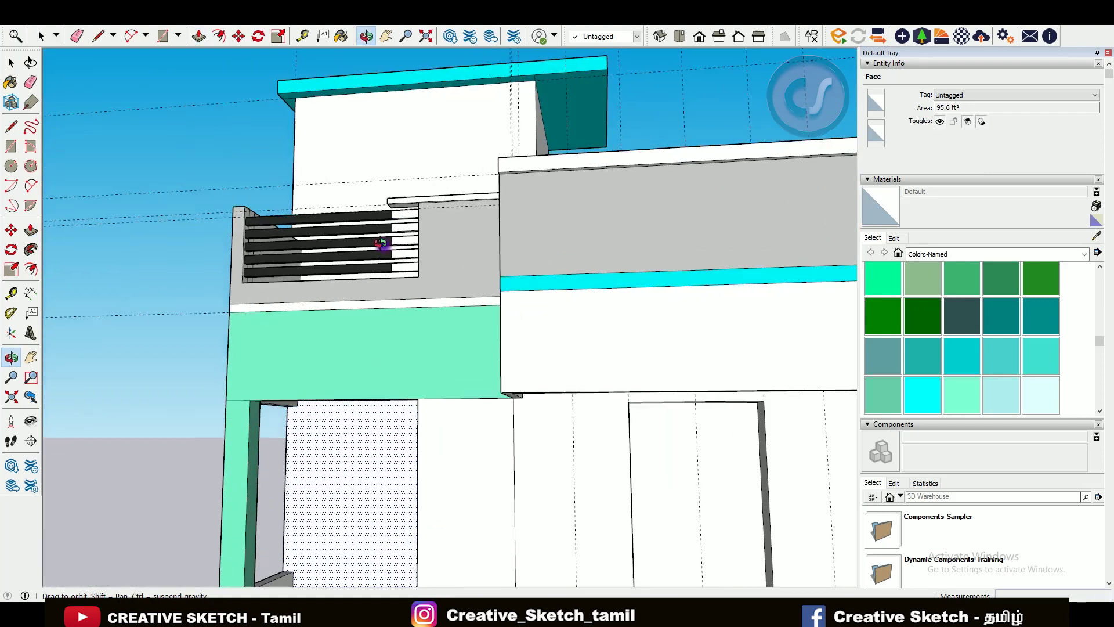
scroll(505, 298, "up", 5)
key("b")
left_click(412, 323, "alt")
left_click(474, 271)
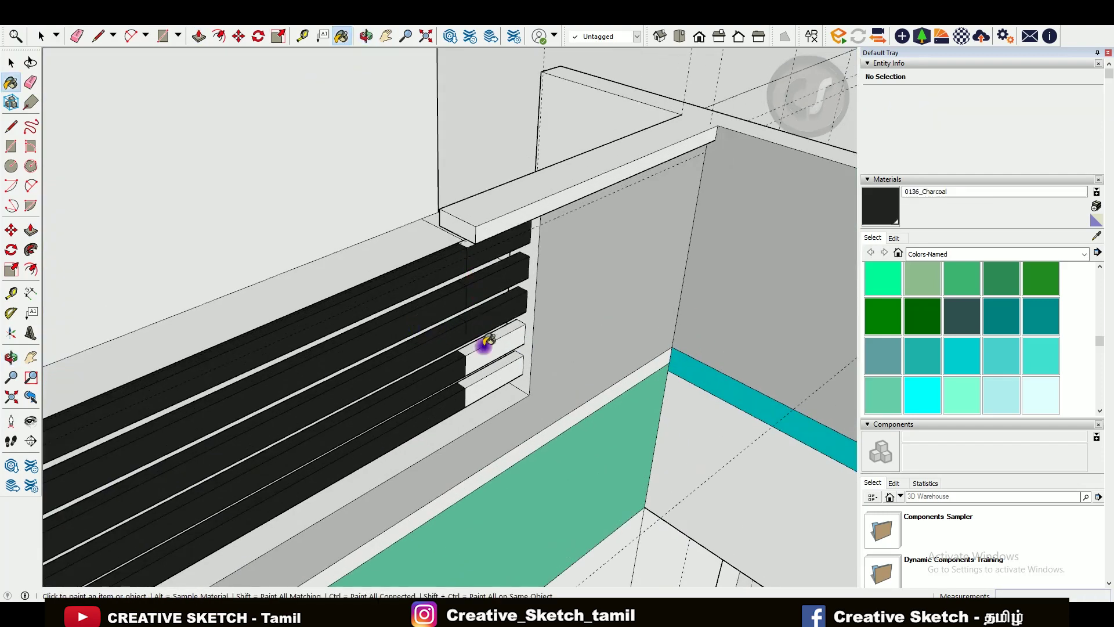
left_click(487, 373)
scroll(487, 374, "down", 5)
scroll(393, 366, "up", 5)
scroll(377, 336, "up", 1)
scroll(403, 461, "down", 5)
middle_click_drag(385, 325, 308, 316)
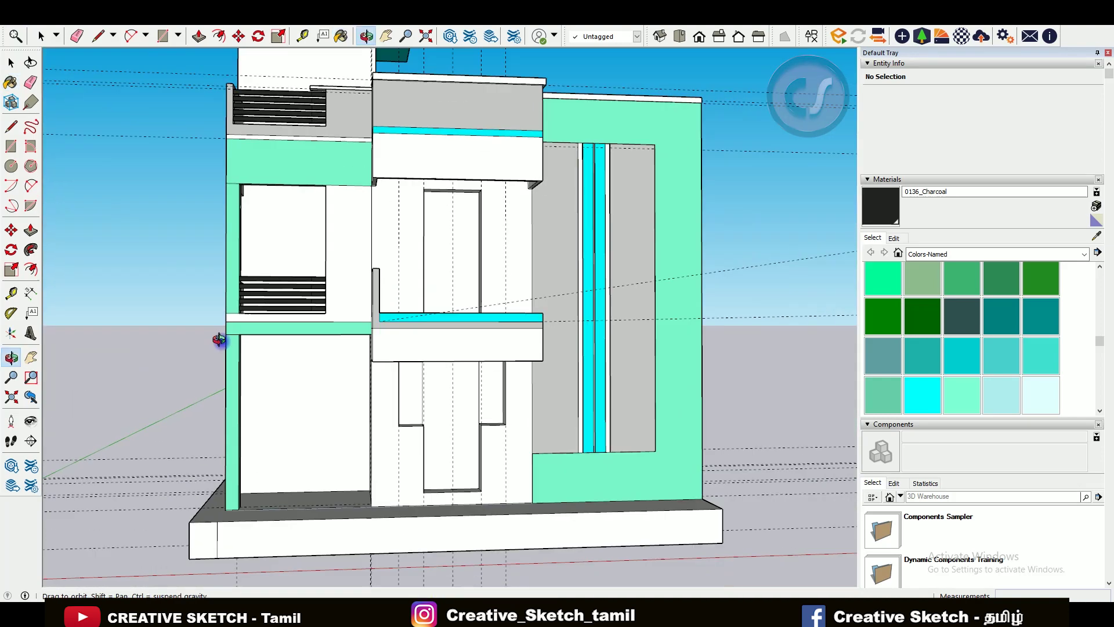
scroll(472, 361, "up", 3)
middle_click_drag(472, 361, 360, 304)
scroll(355, 348, "down", 3)
middle_click_drag(356, 348, 232, 352)
- Paint the wall left of the centre block and the narrow grey strip turquoise
key("b")
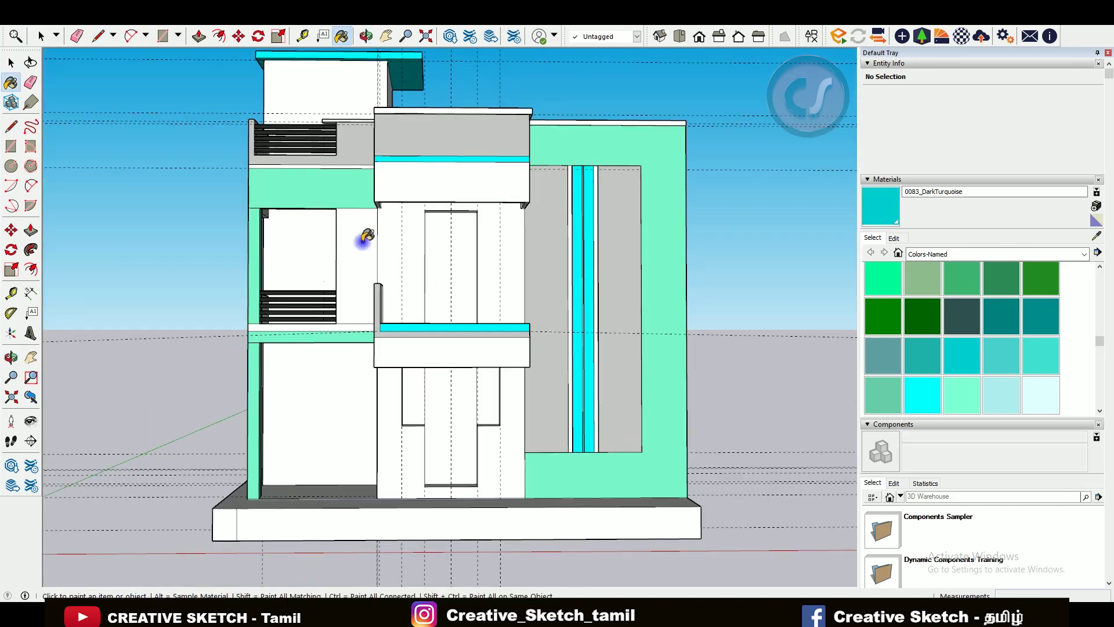
left_click(366, 240)
middle_click_drag(365, 241, 345, 400)
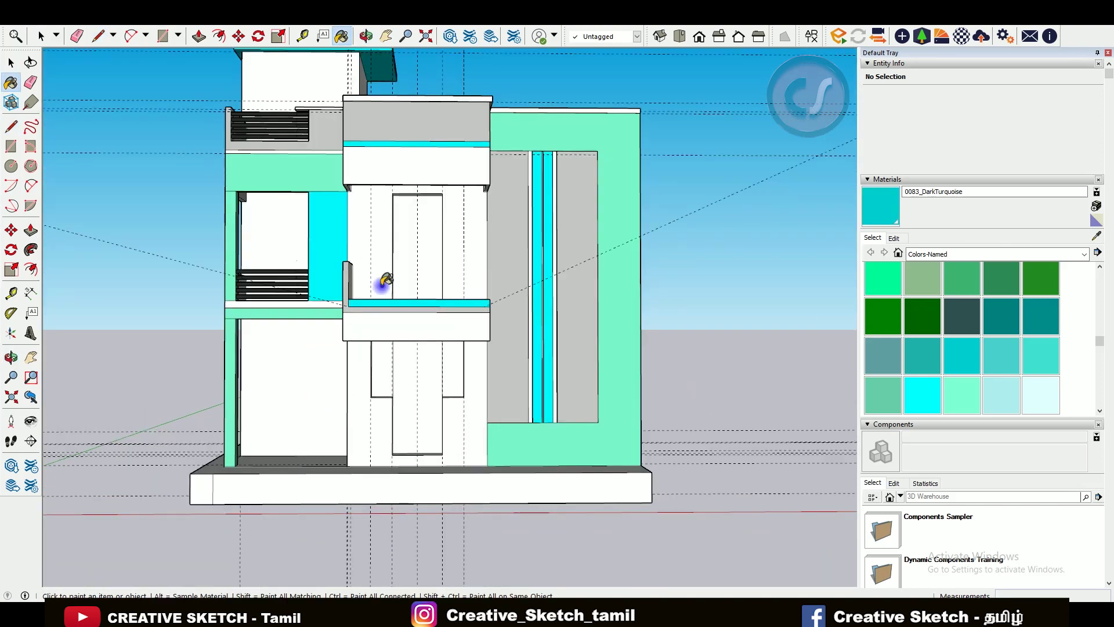
scroll(386, 218, "up", 5)
scroll(450, 252, "up", 3)
scroll(457, 234, "up", 2)
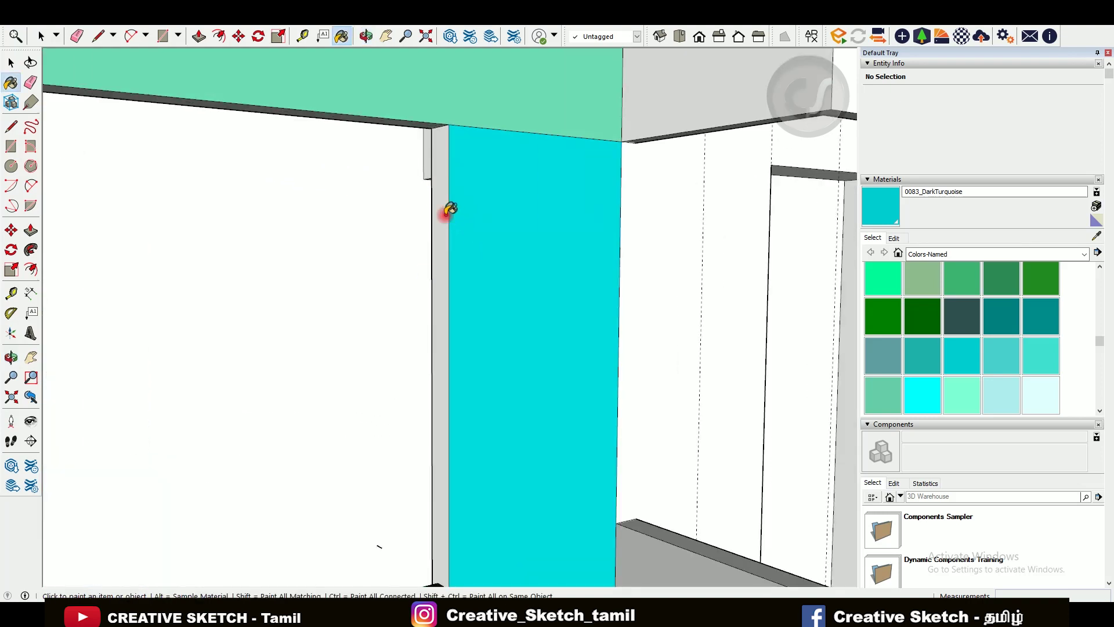
left_click(445, 212)
- Copy the groove edge just above itself to form a thin strip on the panel
key("t")
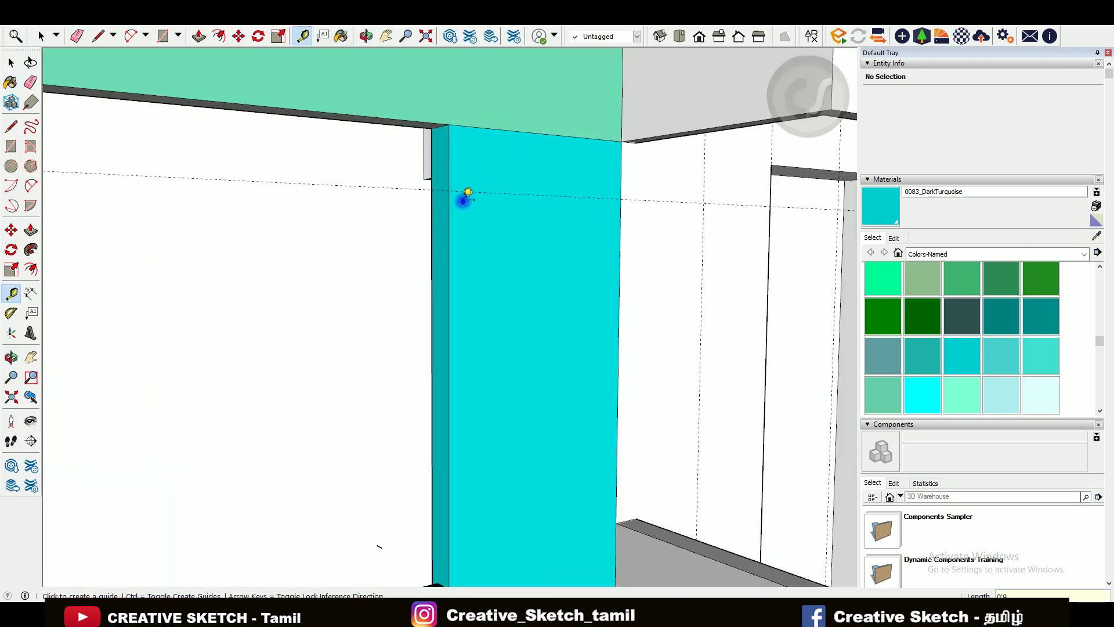
key("l")
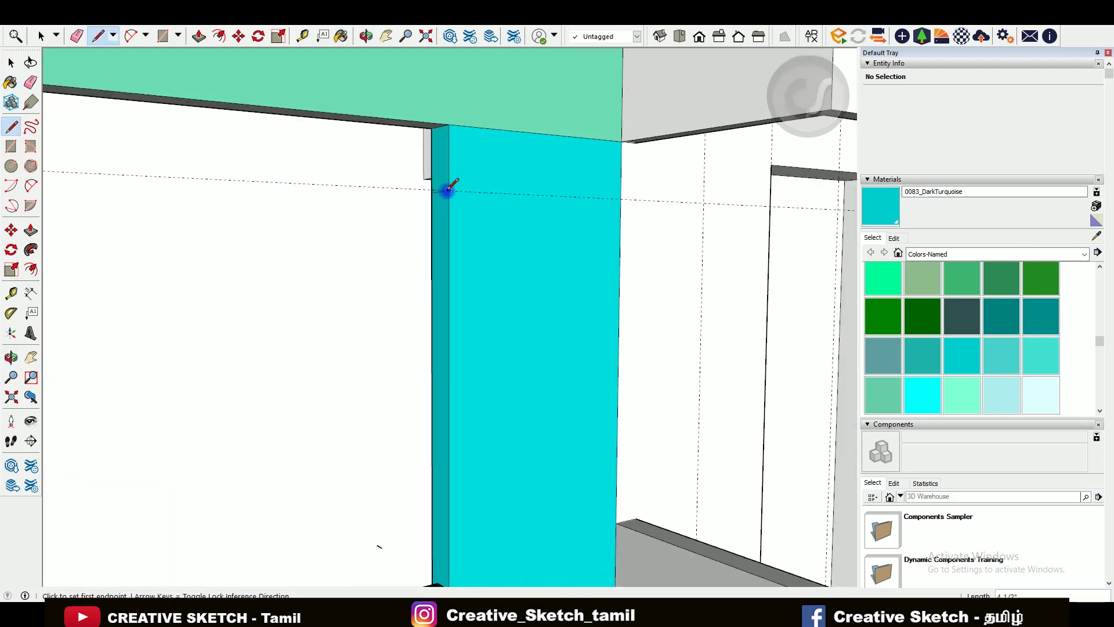
key("space")
left_click(482, 197)
key("m")
key("ctrl")
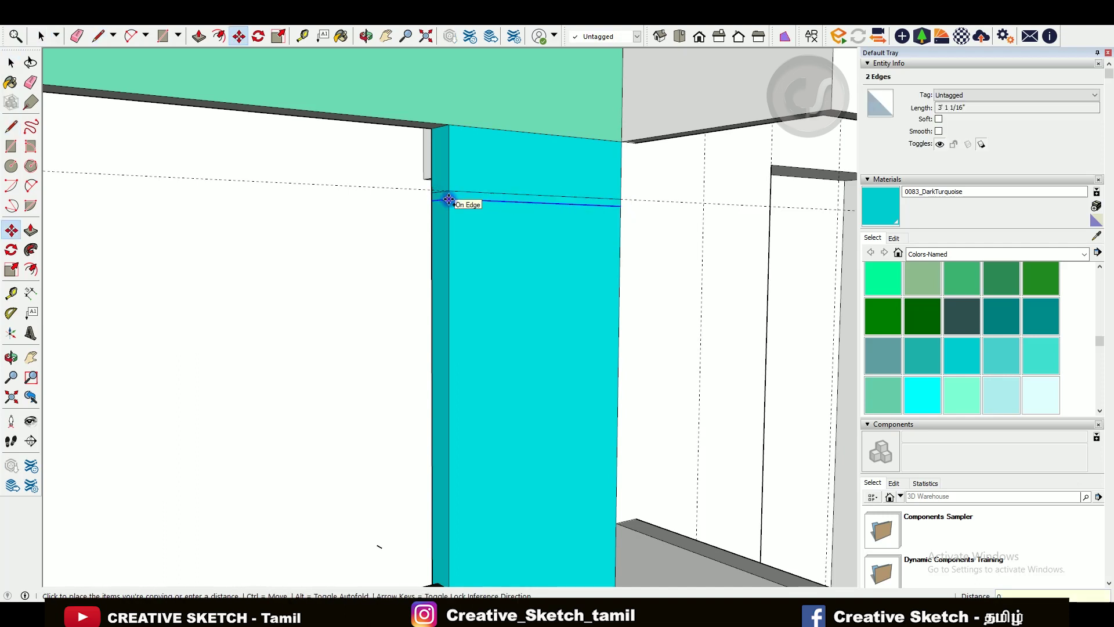
left_click(458, 202)
- Copy the strip lower down the panel and array it 4x
scroll(452, 191, "up", 2)
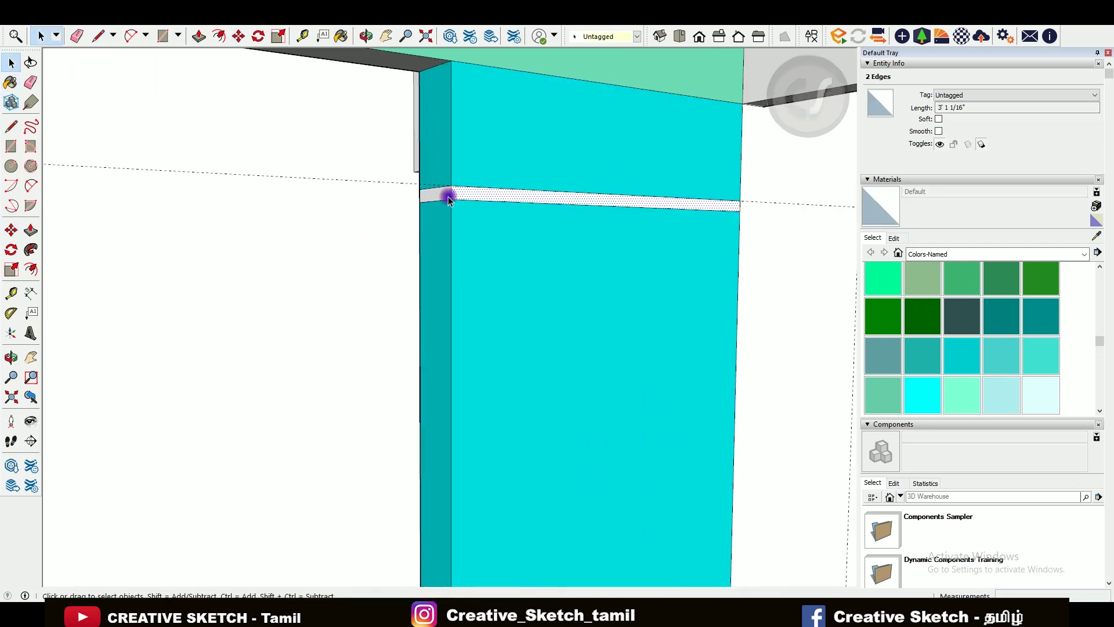
left_click(452, 191)
type("4")
key("Return")
scroll(455, 224, "down", 3)
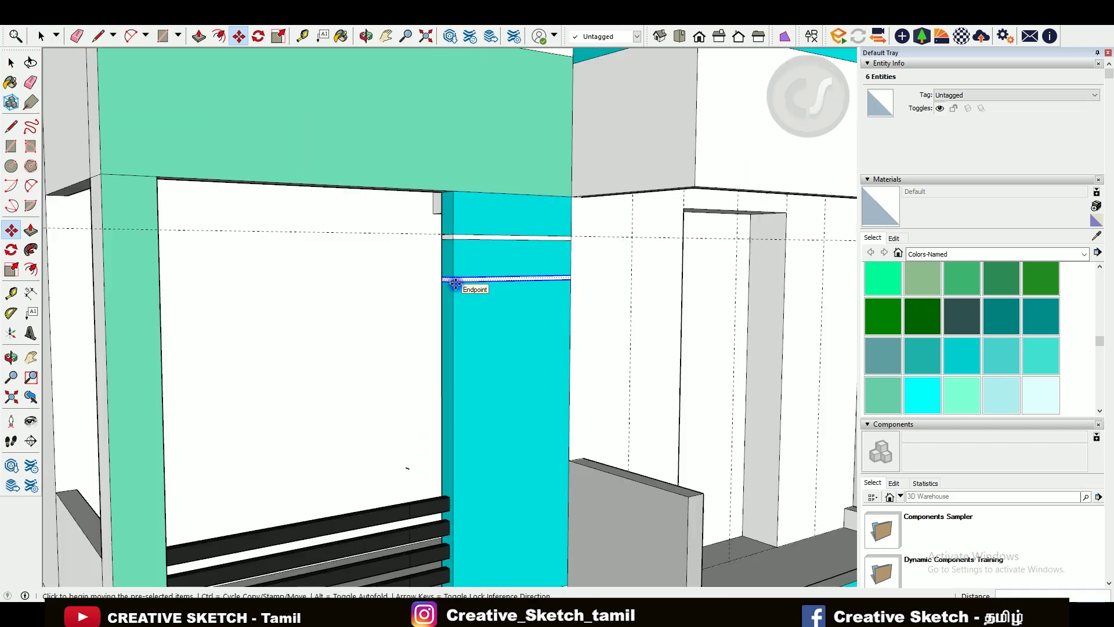
type("4x")
key("Return")
- Place another copy of the strip lower on the panel
scroll(476, 395, "up", 3)
scroll(467, 415, "up", 2)
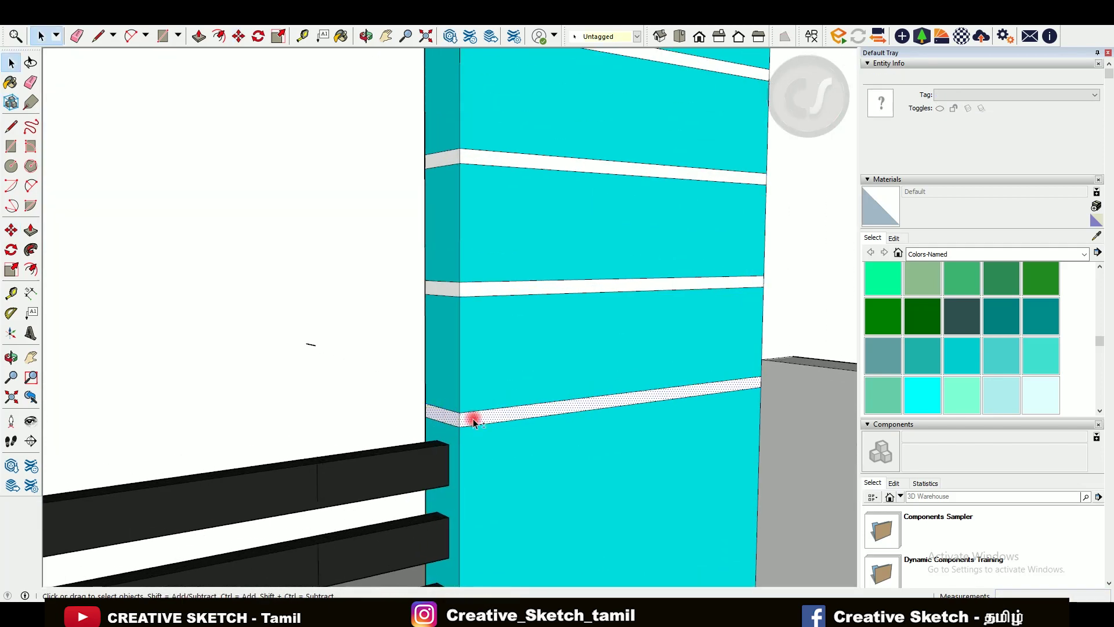
left_click(459, 428)
scroll(470, 441, "down", 5)
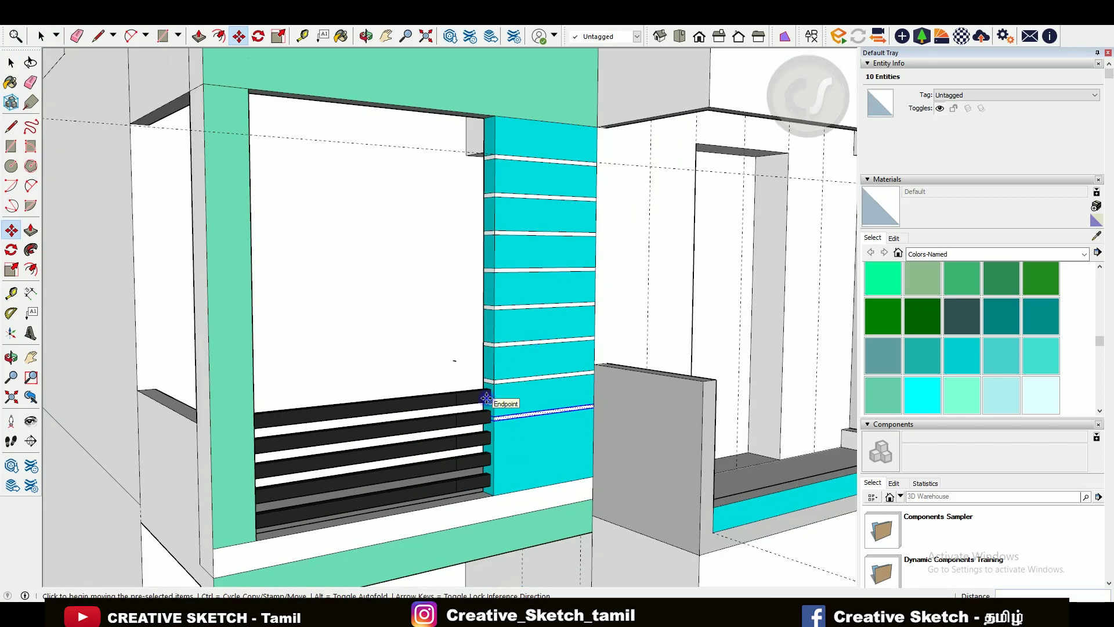
scroll(486, 398, "up", 3)
left_click(472, 406)
scroll(472, 406, "down", 3)
key("space")
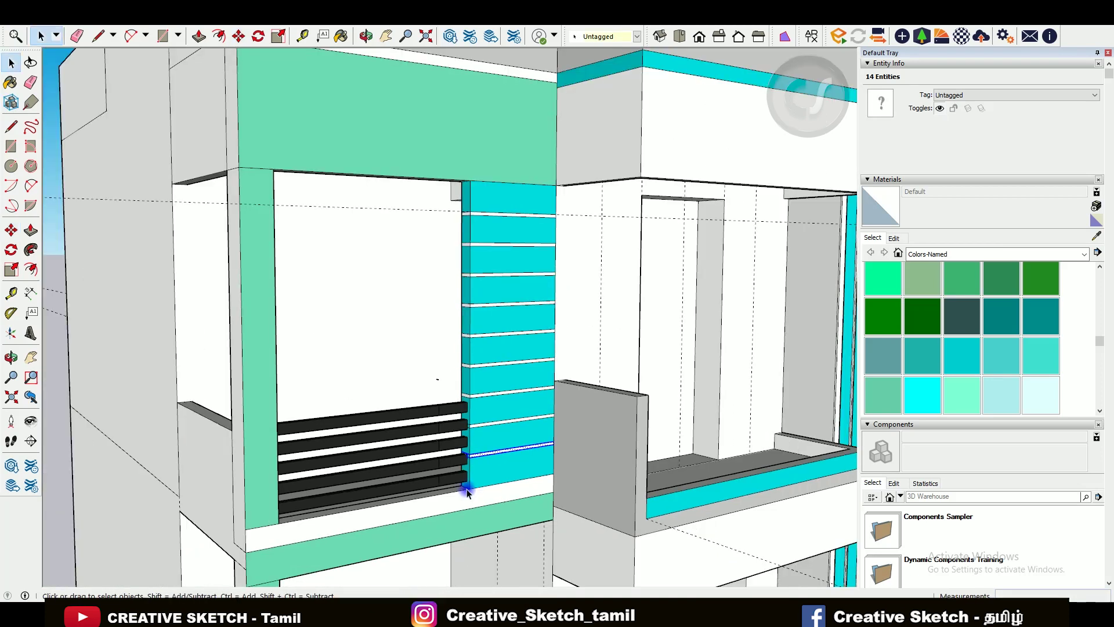
- Orbit around the balcony out to a frontal view of the whole house
scroll(464, 435, "down", 3)
scroll(455, 348, "down", 2)
scroll(509, 323, "up", 2)
scroll(443, 284, "down", 2)
key("o")
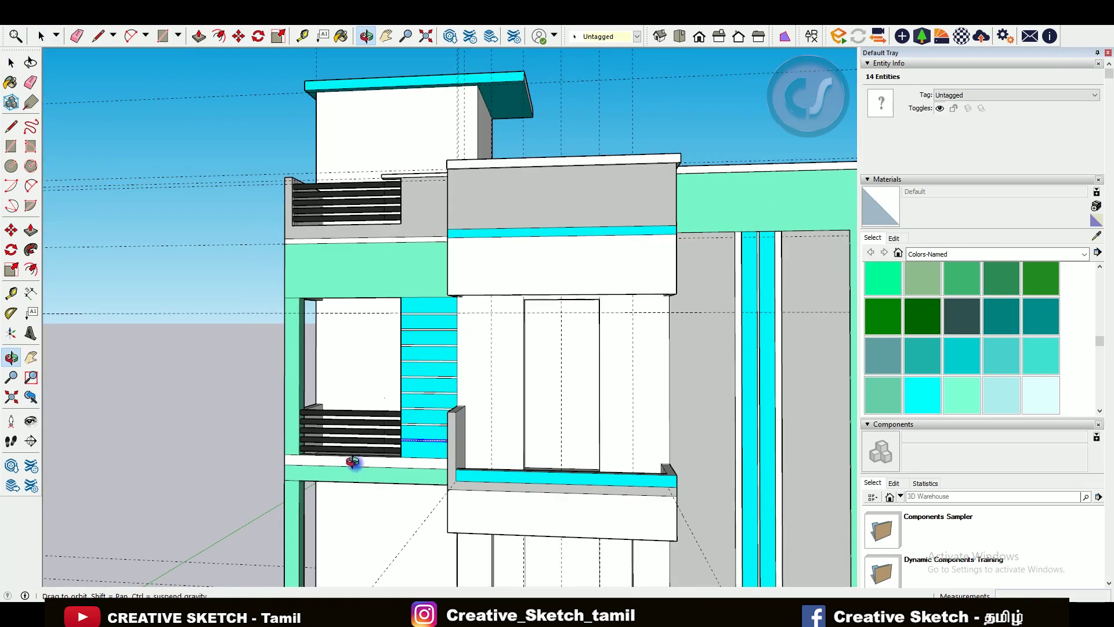
scroll(352, 461, "down", 2)
scroll(335, 455, "up", 2)
scroll(338, 410, "up", 2)
scroll(509, 336, "down", 1)
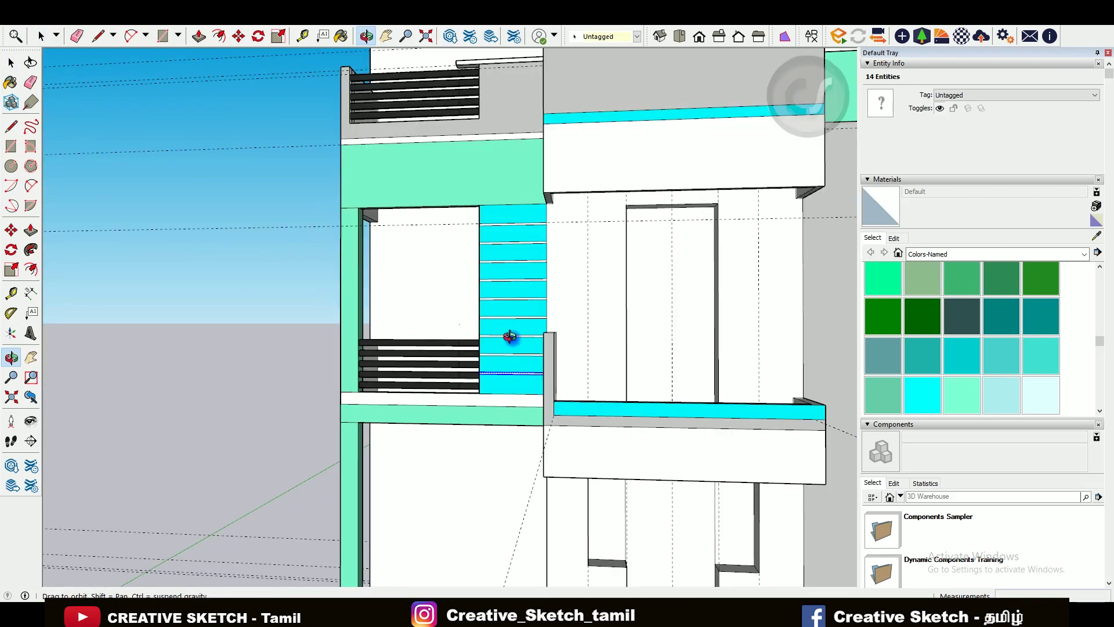
scroll(510, 336, "down", 3)
left_click_drag(482, 380, 629, 398)
scroll(524, 331, "up", 3)
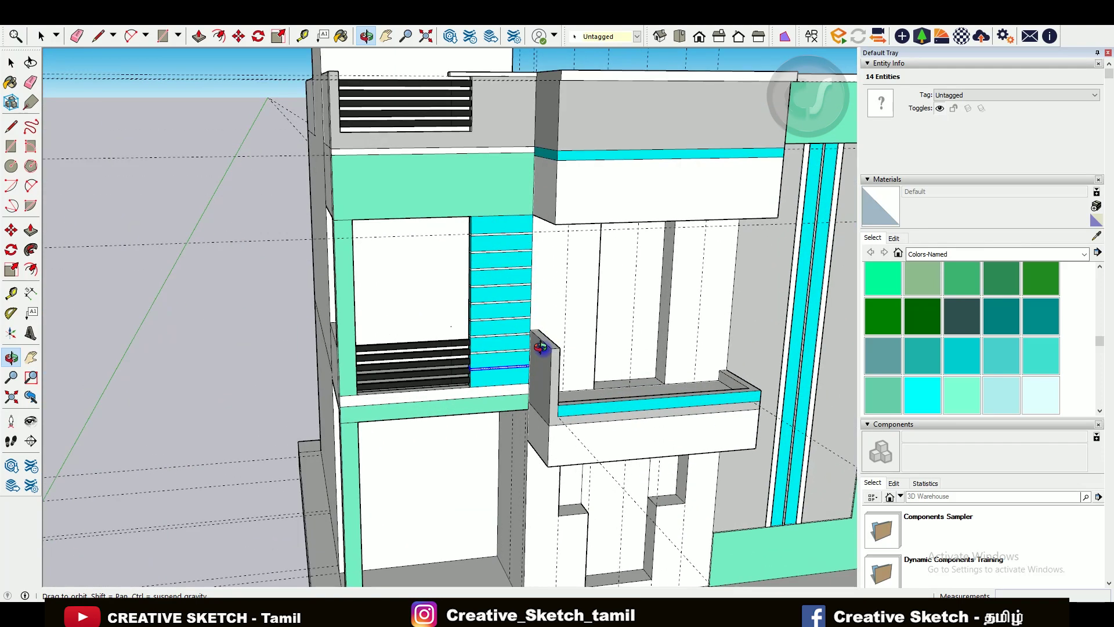
left_click_drag(550, 355, 547, 323)
left_click(522, 266)
scroll(464, 250, "down", 3)
mouse_move(438, 236)
left_mouse_down()
mouse_move(555, 240)
mouse_move(594, 264)
mouse_move(568, 252)
left_mouse_up()
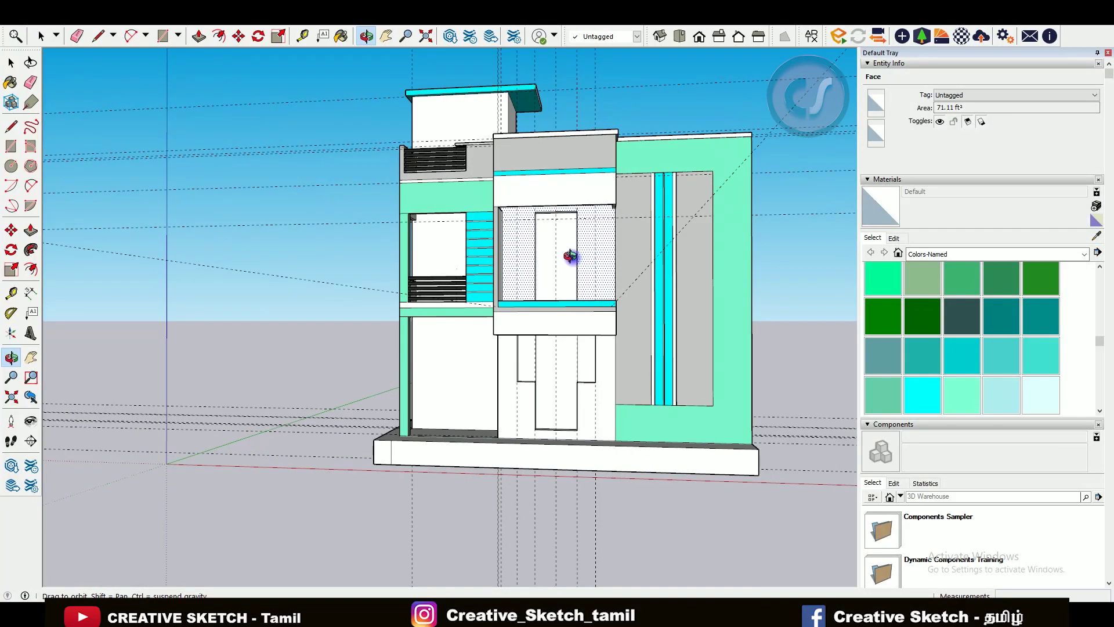
- Sample the dark turquoise from the roof slab and orbit down to the house's base
scroll(559, 264, "up", 3)
key("b")
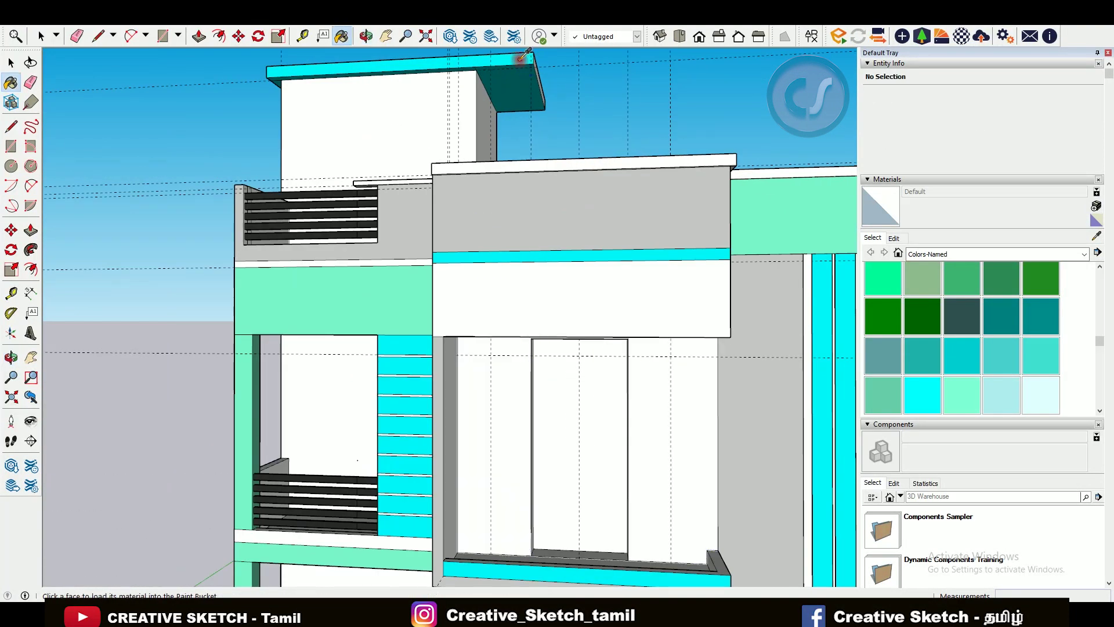
scroll(532, 67, "up", 3)
left_click(532, 67, "alt")
scroll(462, 107, "down", 2)
scroll(463, 107, "down", 3)
middle_click_drag(442, 149, 453, 162)
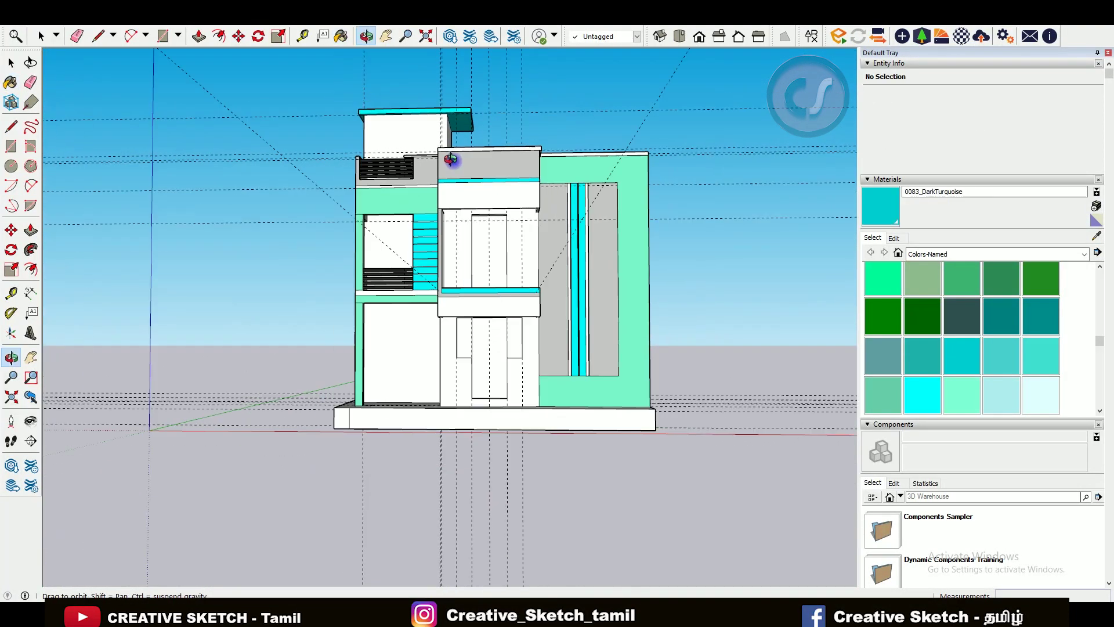
scroll(434, 256, "up", 3)
left_click_drag(434, 255, 303, 542)
scroll(355, 443, "up", 3)
- Push/pull the plinth's side face outward
key("p")
left_click(356, 452)
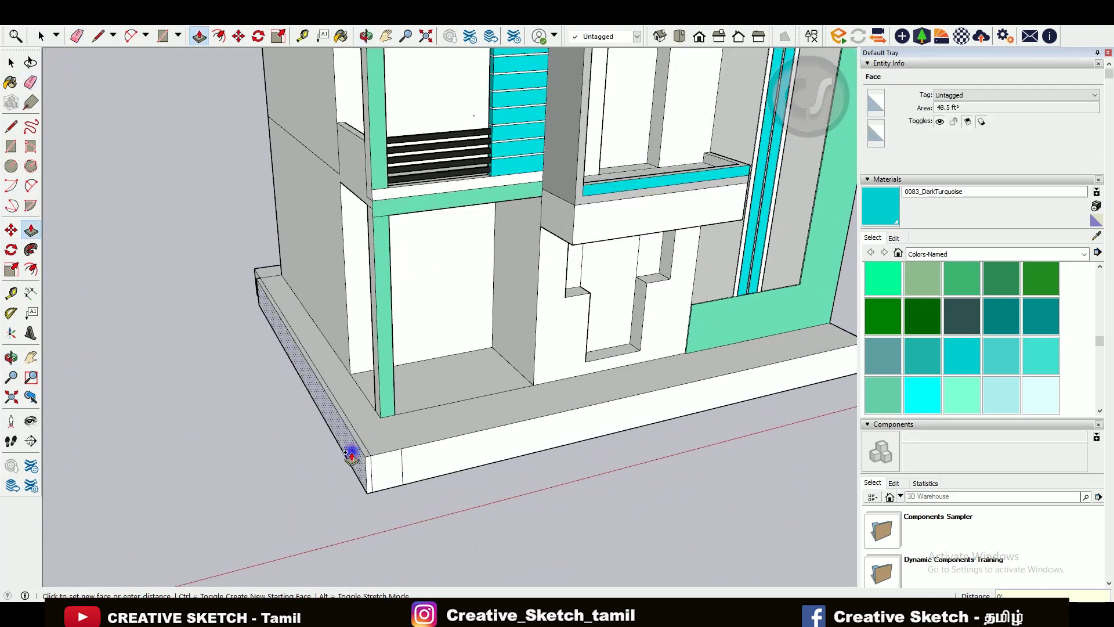
scroll(255, 267, "up", 3)
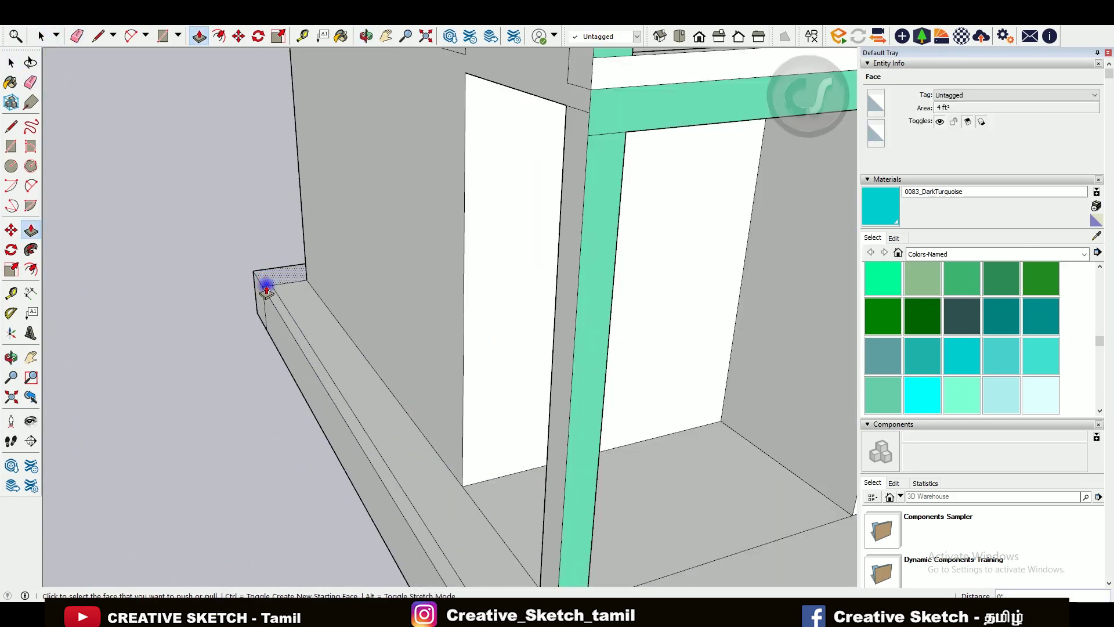
scroll(267, 281, "up", 2)
key("e")
scroll(268, 281, "down", 4)
scroll(244, 427, "down", 3)
- Extend the plinth's left side face outward into a low wall
mouse_move(231, 490)
middle_mouse_down()
mouse_move(403, 402)
mouse_move(730, 564)
middle_mouse_up()
left_click(31, 230)
left_click(242, 278)
scroll(243, 278, "down", 5)
mouse_move(239, 253)
middle_mouse_down()
mouse_move(534, 390)
mouse_move(490, 468)
middle_mouse_up()
scroll(494, 373, "up", 2)
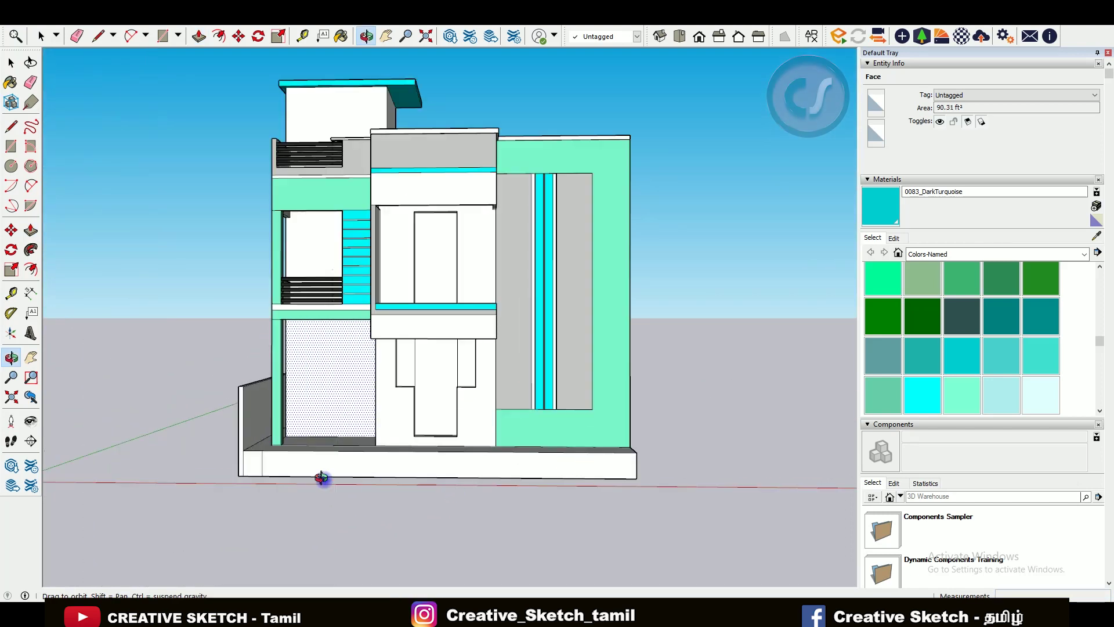
- Draw a thin strip 5 1/4" down the mint band and copy it higher
key("t")
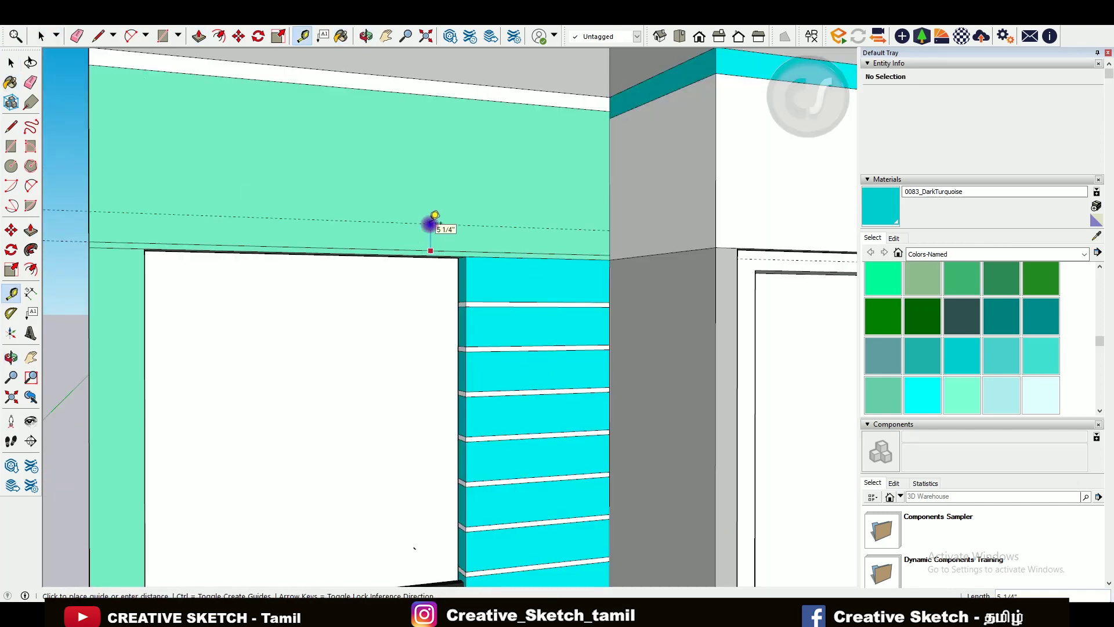
left_click(406, 194)
key("r")
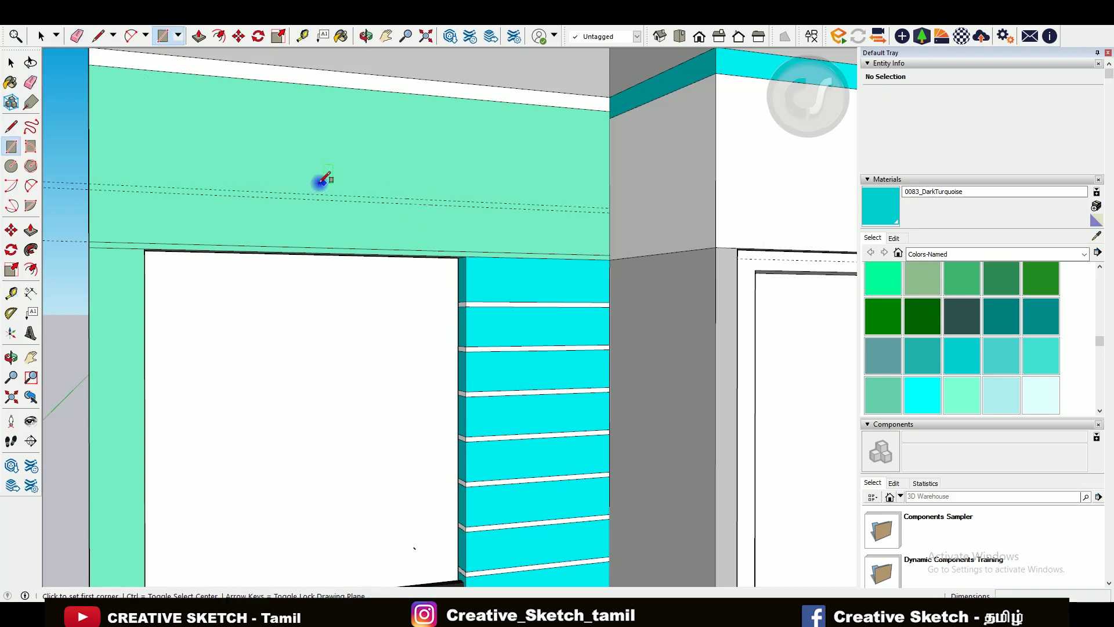
left_click(610, 212)
key("m")
scroll(572, 209, "up", 2)
scroll(610, 214, "down", 2)
left_click(610, 214)
key("ctrl")
left_click(602, 182)
scroll(521, 177, "down", 2)
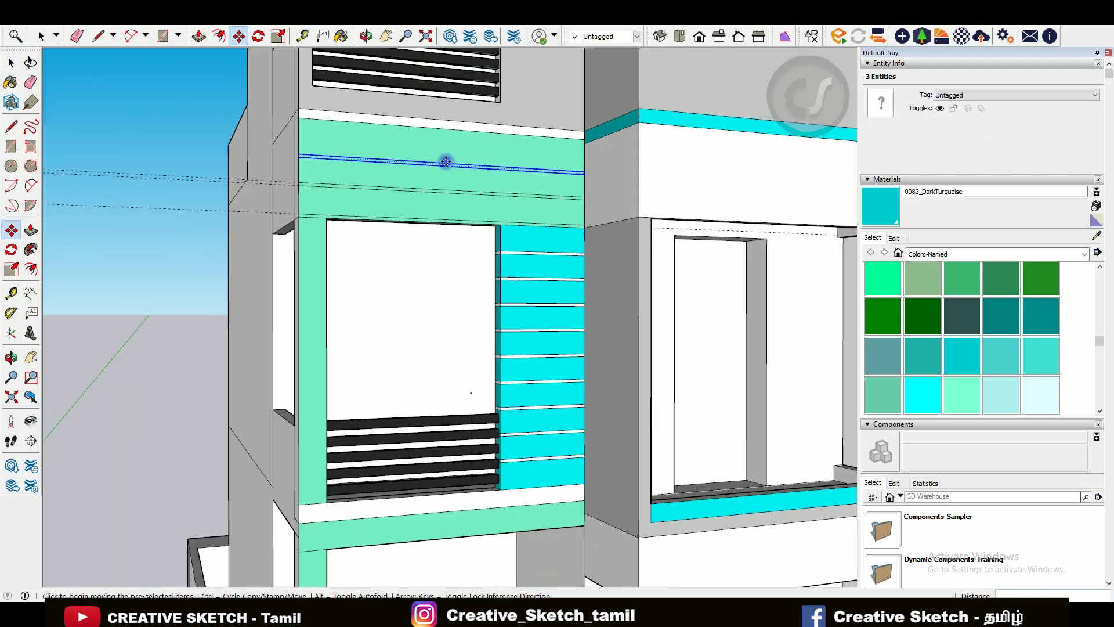
scroll(444, 145, "up", 2)
- Draw a rectangle along the band's top edge
key("t")
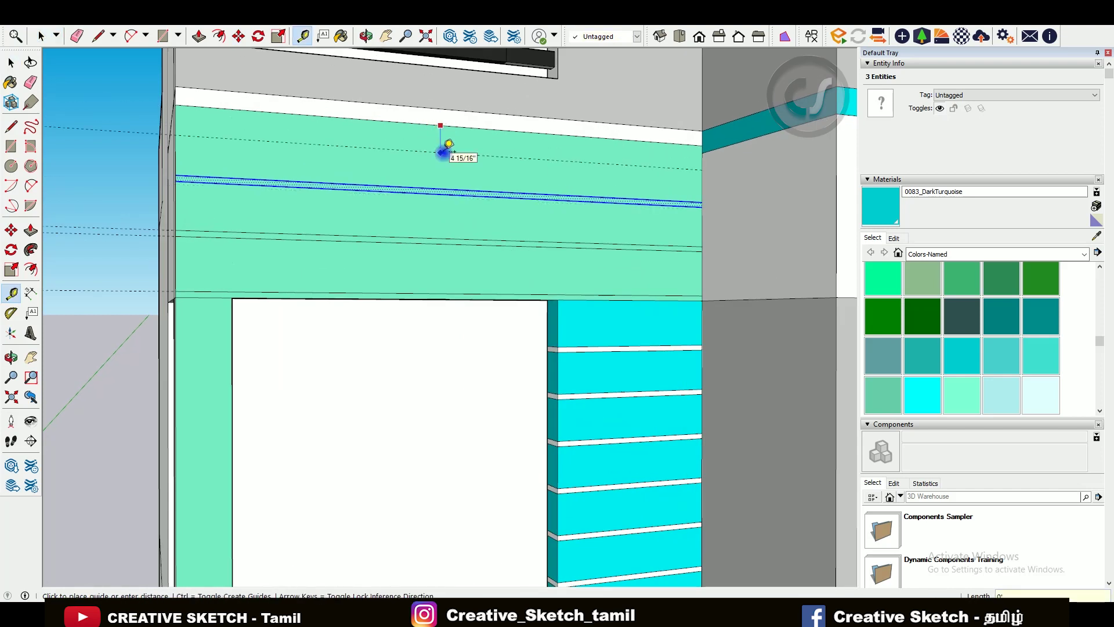
key("r")
scroll(169, 100, "down", 1)
left_click(163, 102)
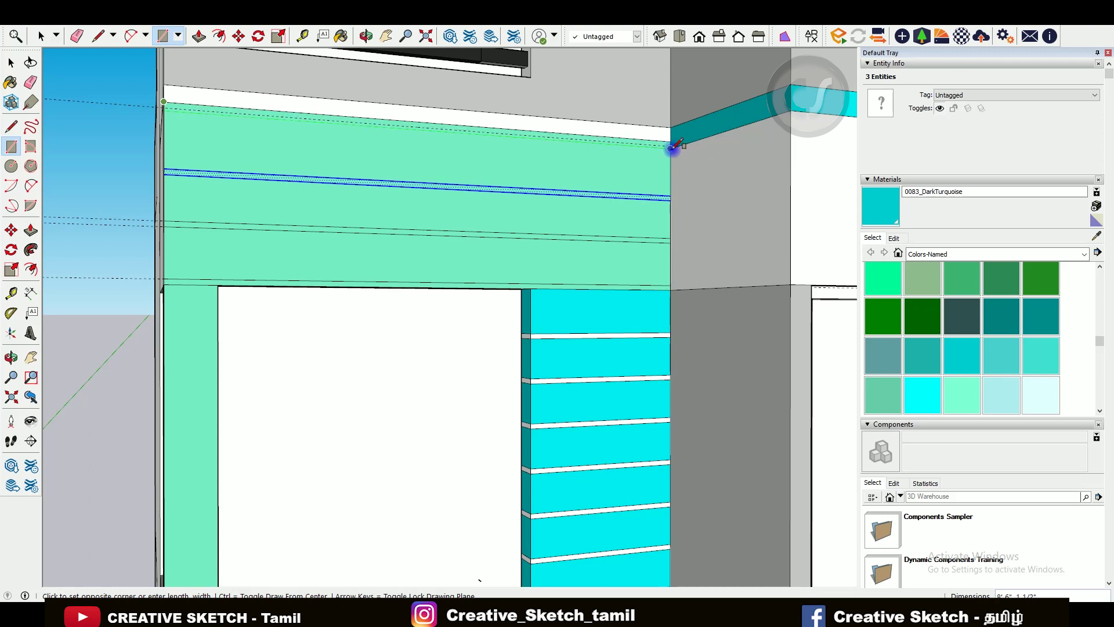
scroll(673, 146, "up", 2)
left_click(667, 143)
scroll(667, 142, "up", 2)
- Paint the new strip white and the band between the strips dark turquoise
key("b")
scroll(676, 179, "up", 1)
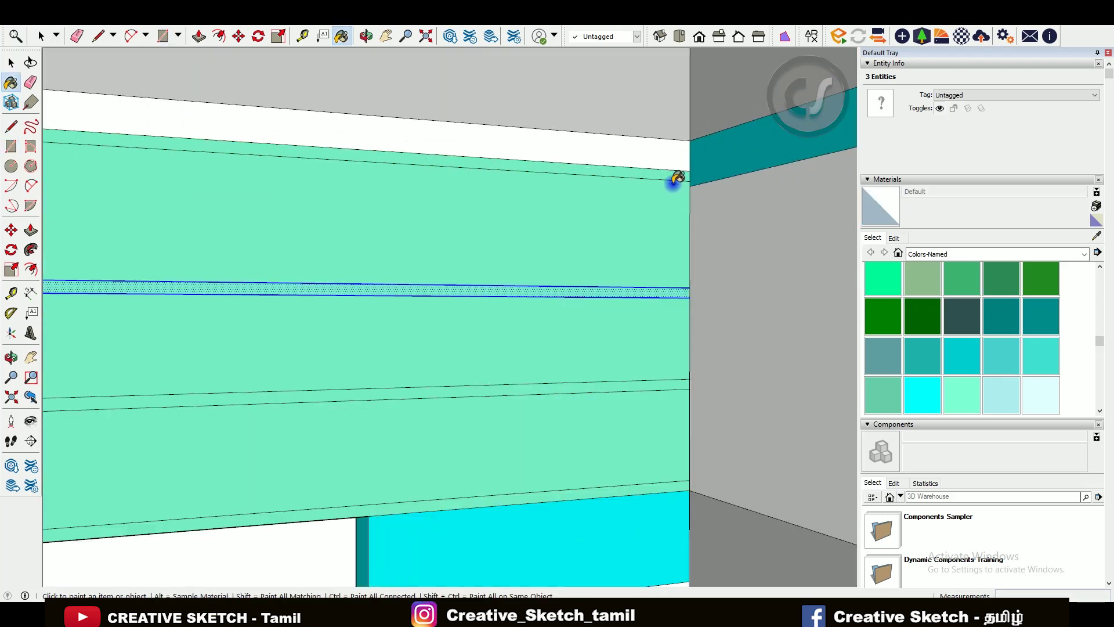
scroll(638, 209, "down", 2)
left_click(547, 241)
scroll(378, 331, "down", 2)
scroll(489, 296, "down", 1)
scroll(489, 296, "down", 1)
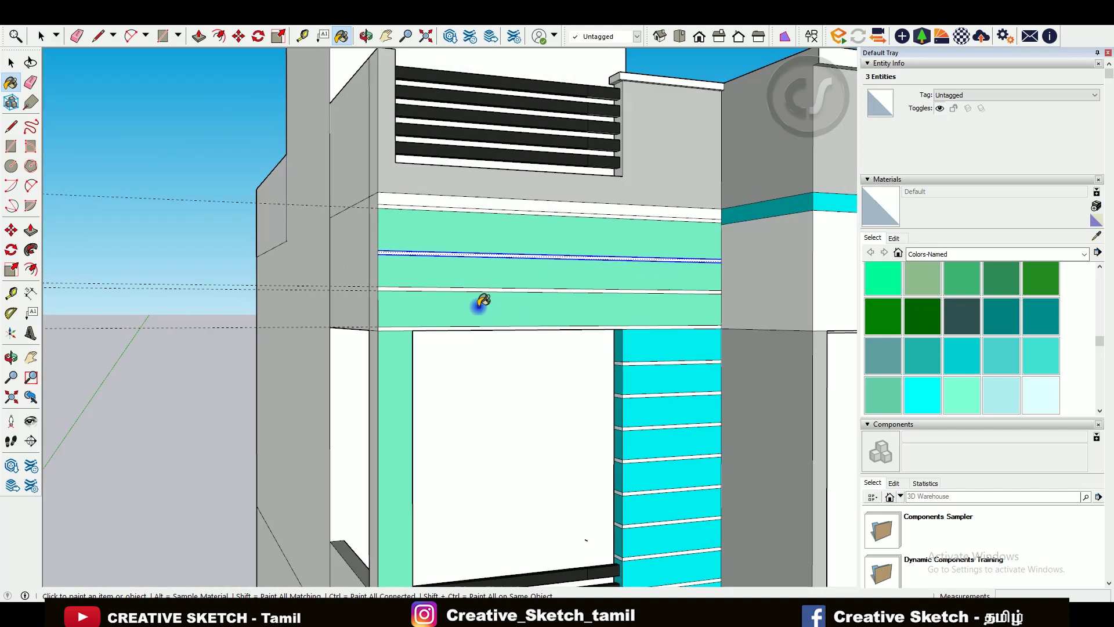
left_click(673, 342, "alt")
left_click(440, 322)
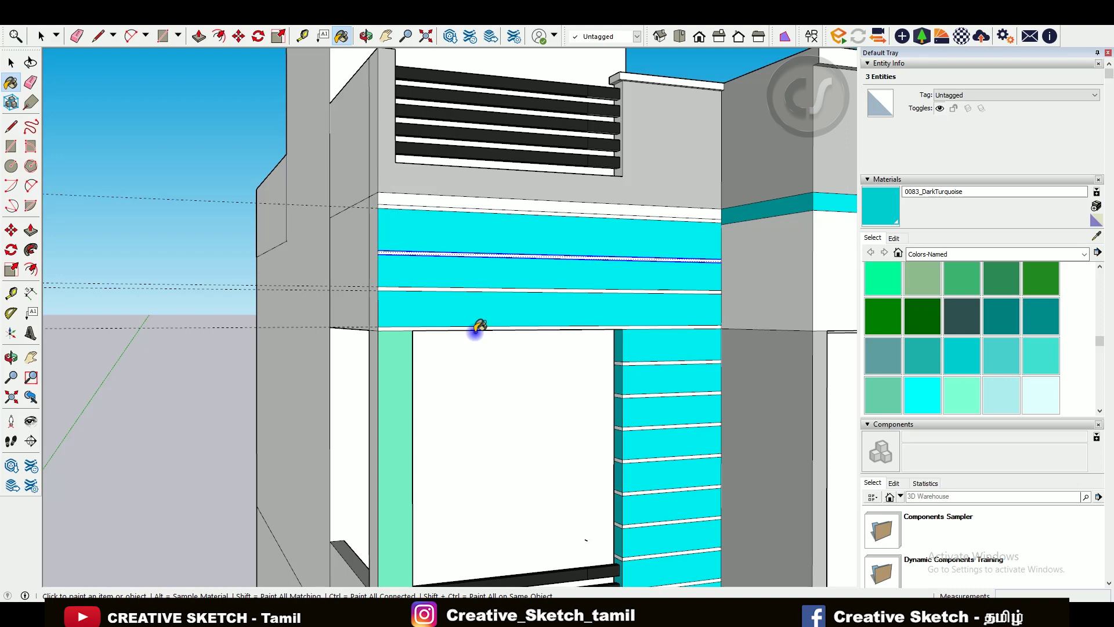
- Repaint the upper-left mint pillar strip with the white Default material
scroll(226, 197, "down", 3)
scroll(200, 184, "down", 2)
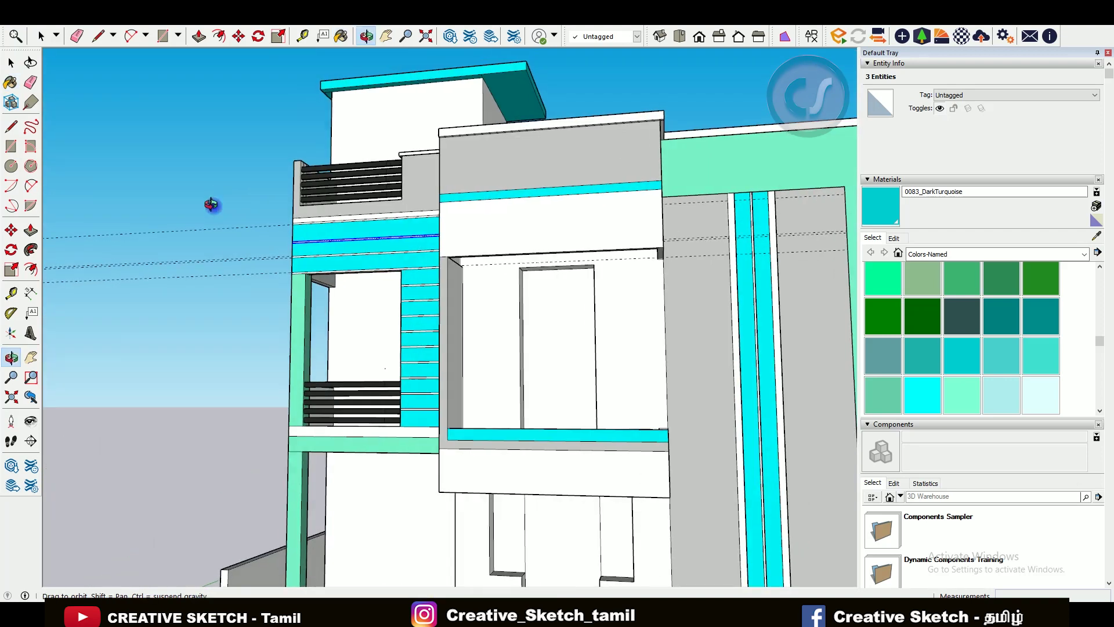
key("space")
left_click(181, 290)
scroll(294, 444, "down", 2)
scroll(295, 444, "up", 2)
key("b")
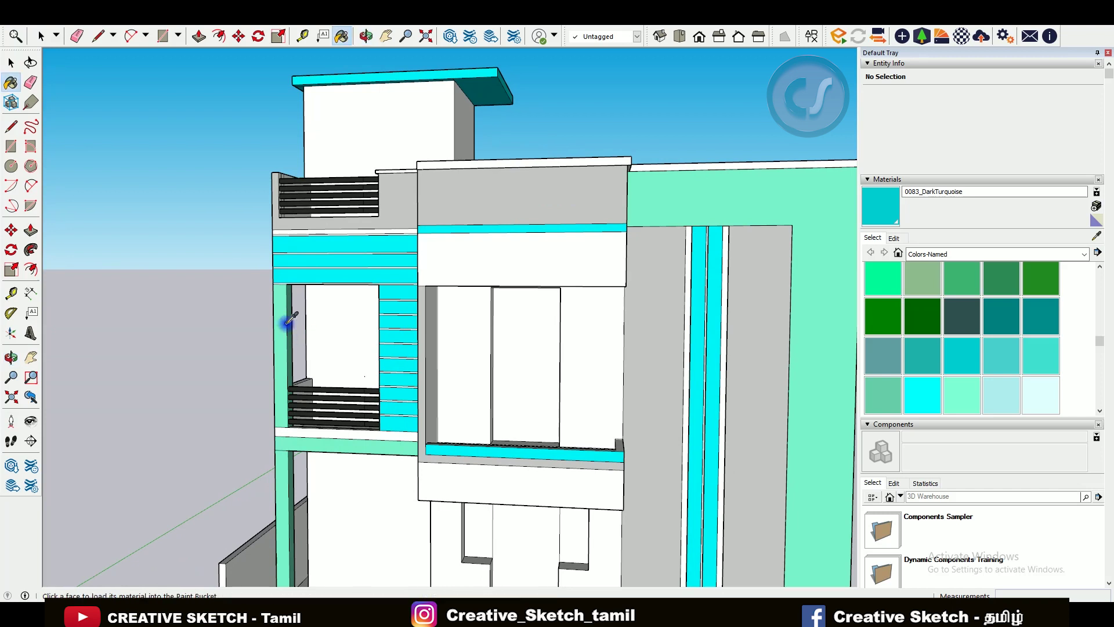
left_click(288, 314, "alt")
left_click(286, 294)
scroll(303, 352, "up", 1)
- Sample the grey plaster and paint the balcony frame faces with it
key("o")
mouse_move(274, 381)
left_mouse_down()
mouse_move(316, 304)
mouse_move(348, 337)
left_mouse_up()
scroll(271, 353, "up", 3)
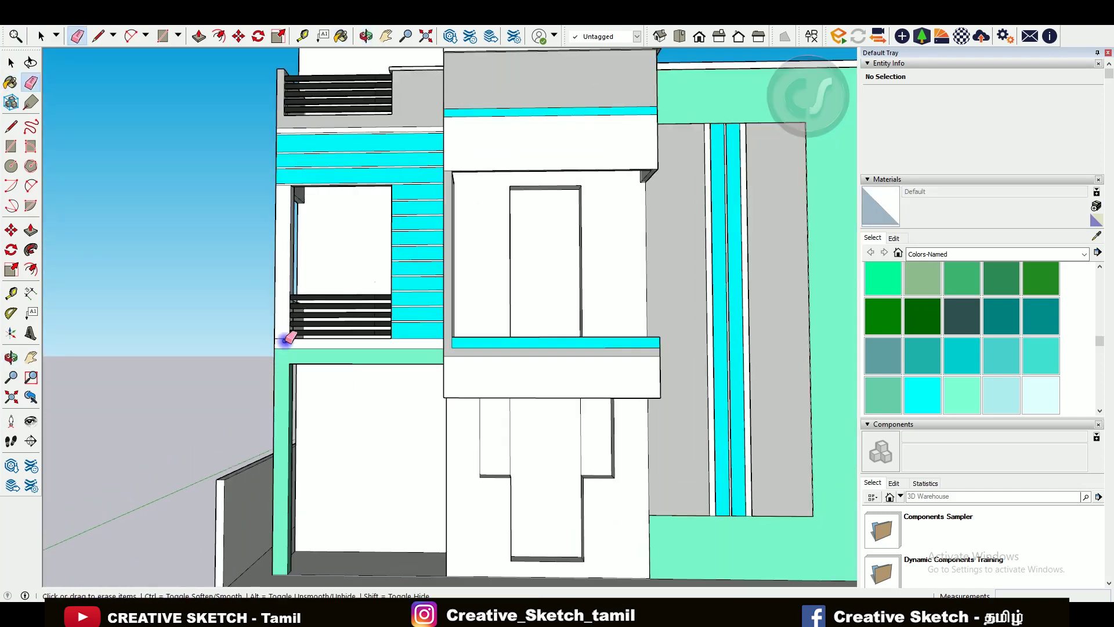
key("e")
scroll(282, 398, "down", 3)
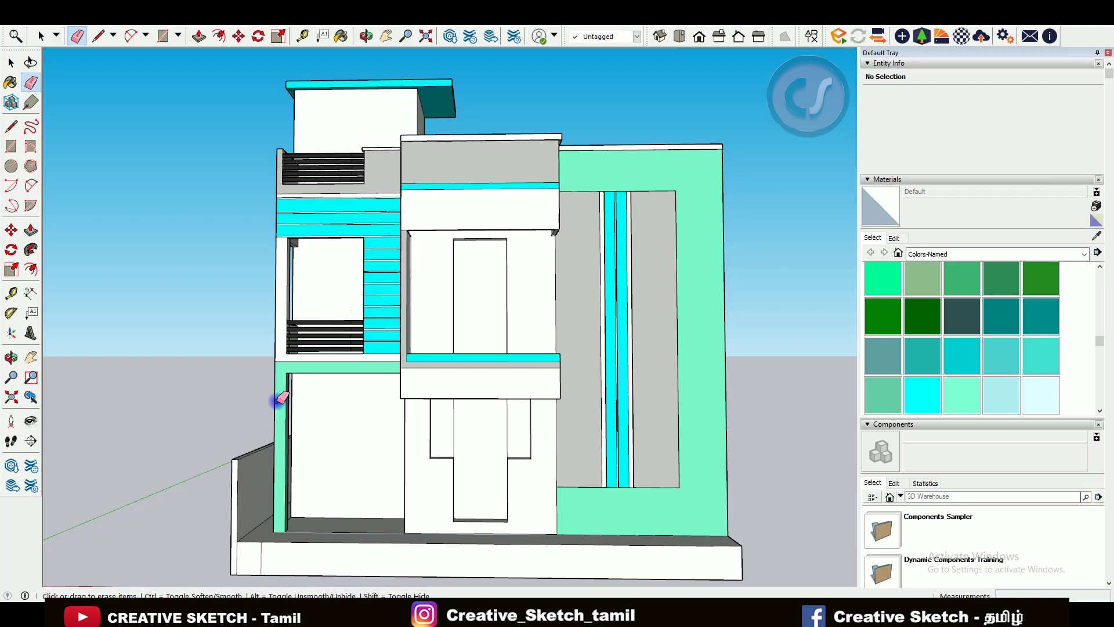
middle_click_drag(442, 204, 444, 206)
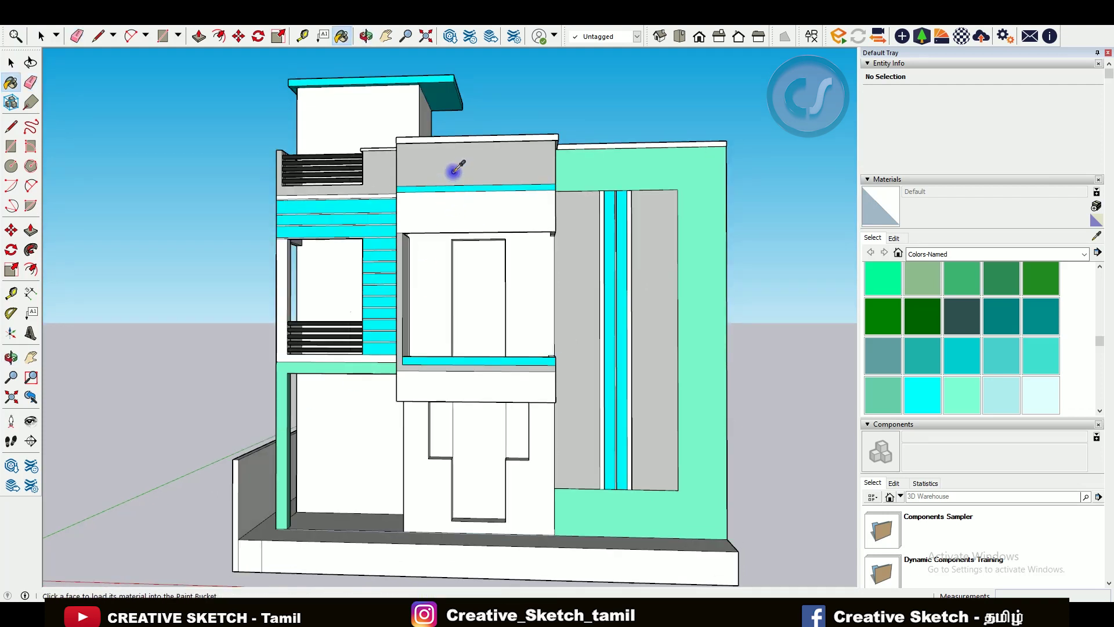
left_click(450, 195)
middle_click_drag(510, 229, 547, 227)
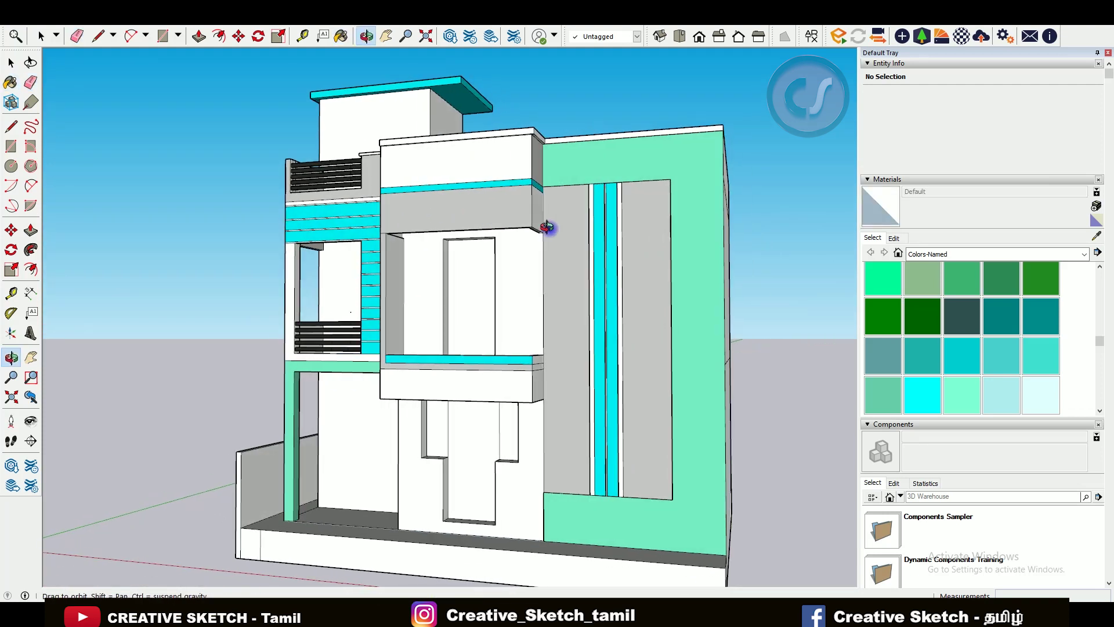
left_click(536, 206, "alt")
left_click(498, 381)
- Sample the 0083_DarkTurquoise material and orbit out to view the whole house
key("e")
scroll(383, 226, "up", 3)
scroll(426, 250, "up", 2)
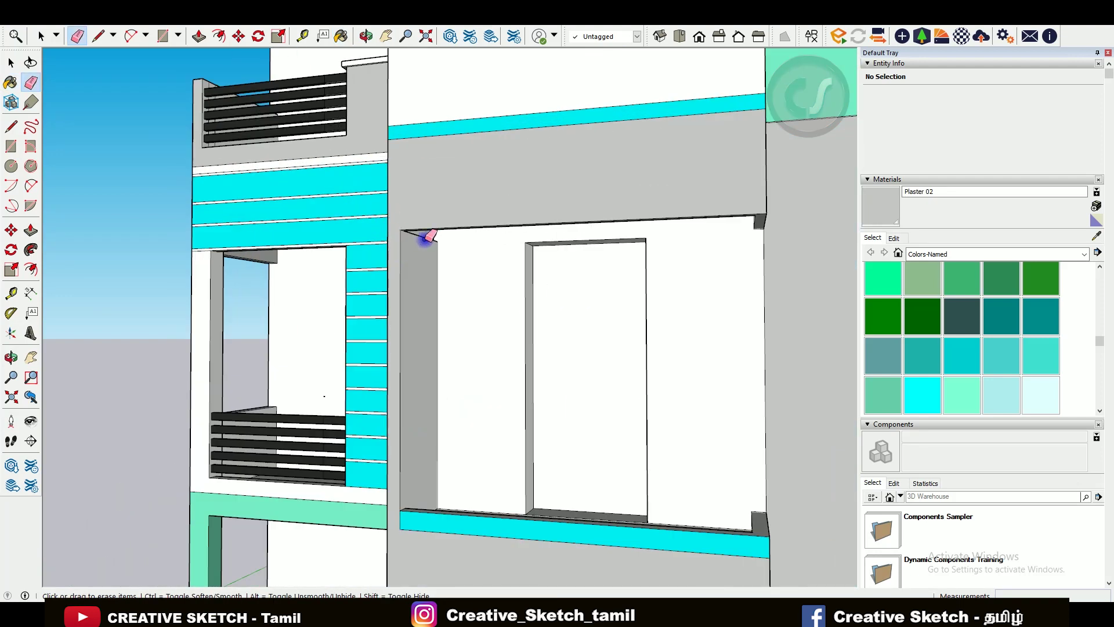
key("b")
scroll(428, 241, "down", 5)
scroll(464, 360, "up", 5)
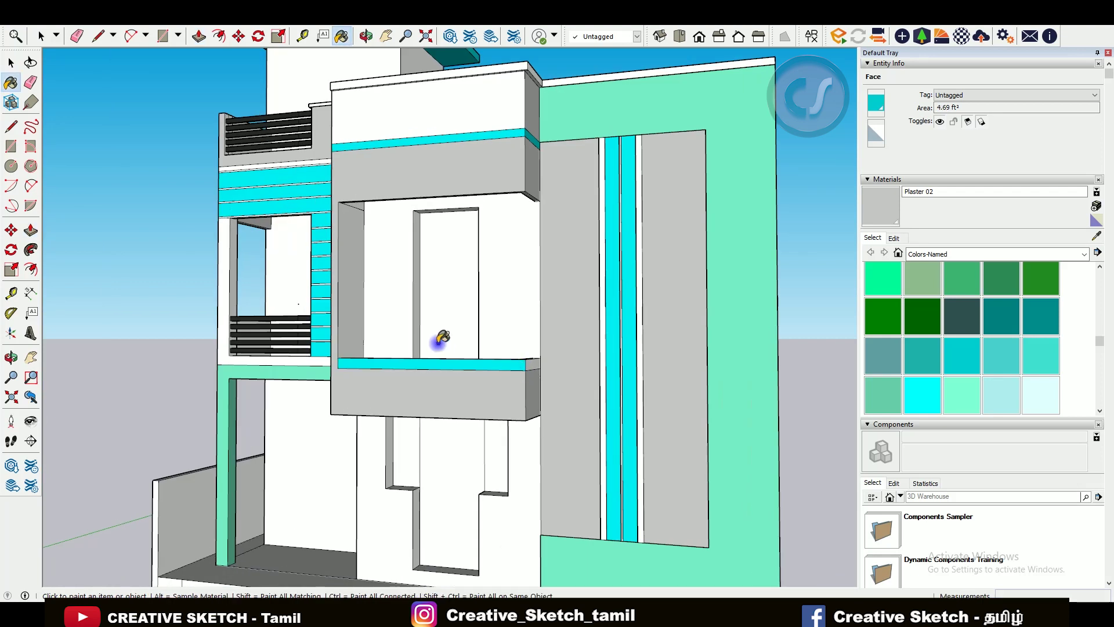
left_click(531, 364, "alt")
scroll(534, 354, "down", 4)
middle_click_drag(534, 348, 547, 350)
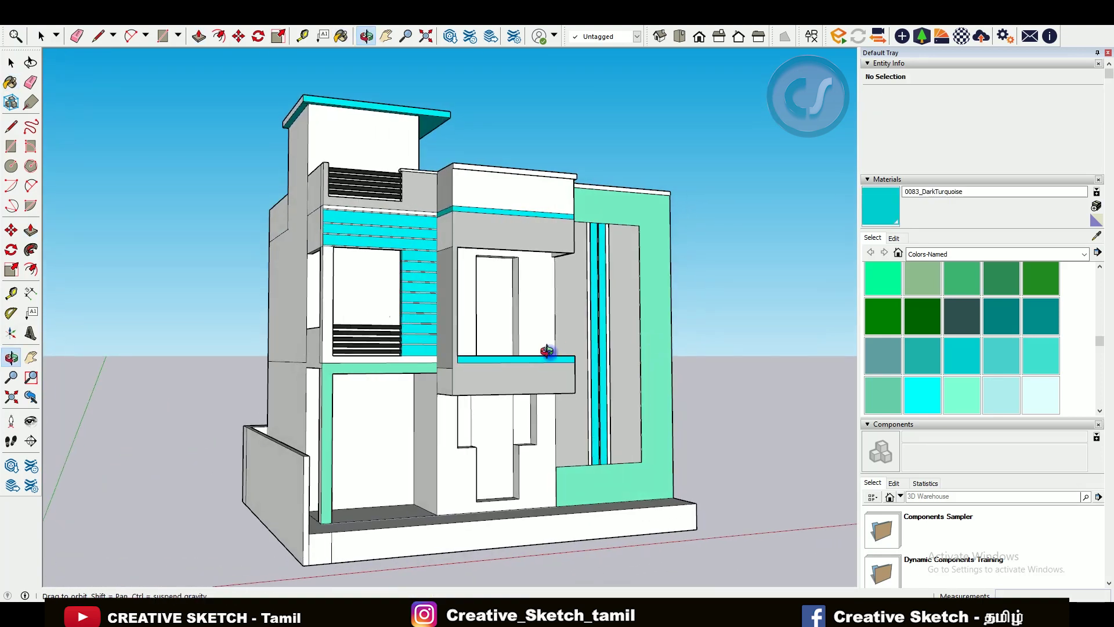
key("e")
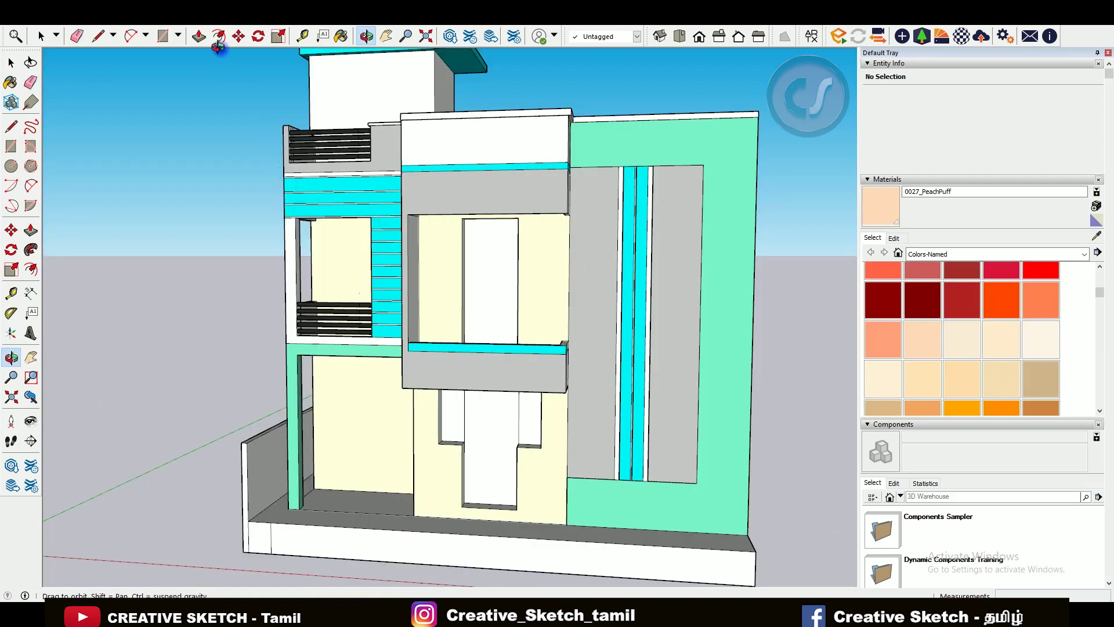
left_click(124, 18)
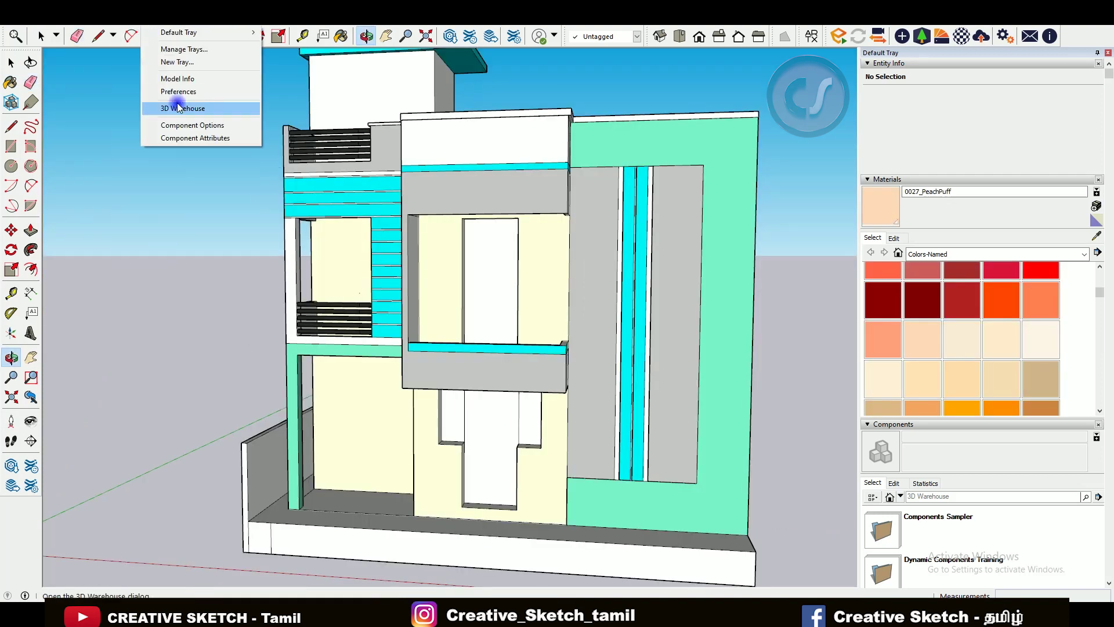
- Download a GLASS HANDRAIL model from 3D Warehouse and place it in front of the house
left_click(169, 107)
type("GLASS HANDRAIL")
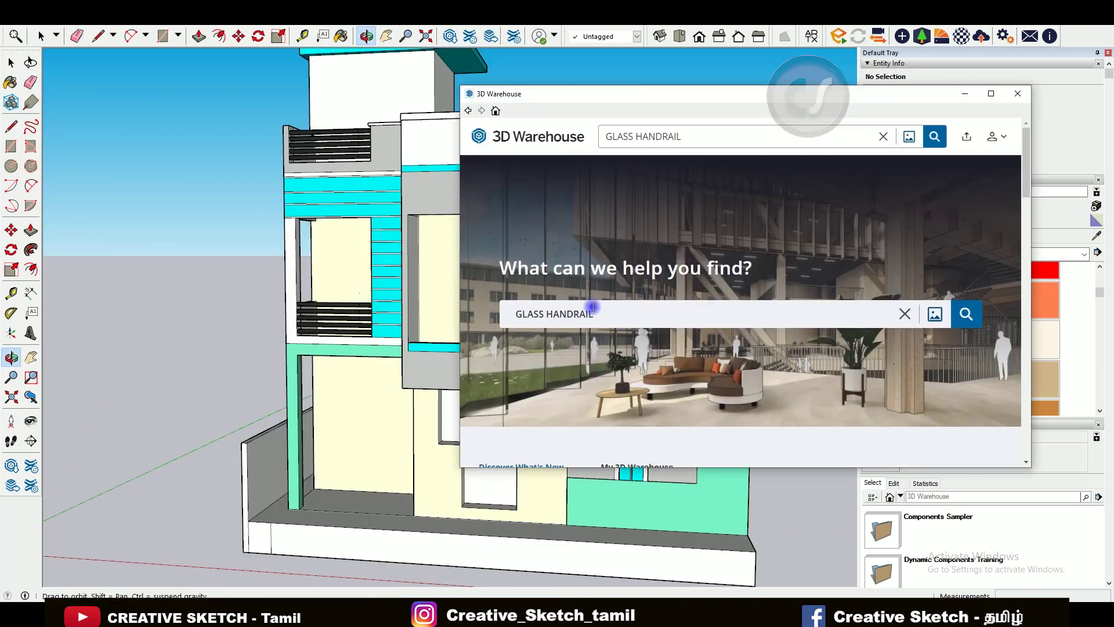
key("Return")
scroll(653, 318, "down", 5)
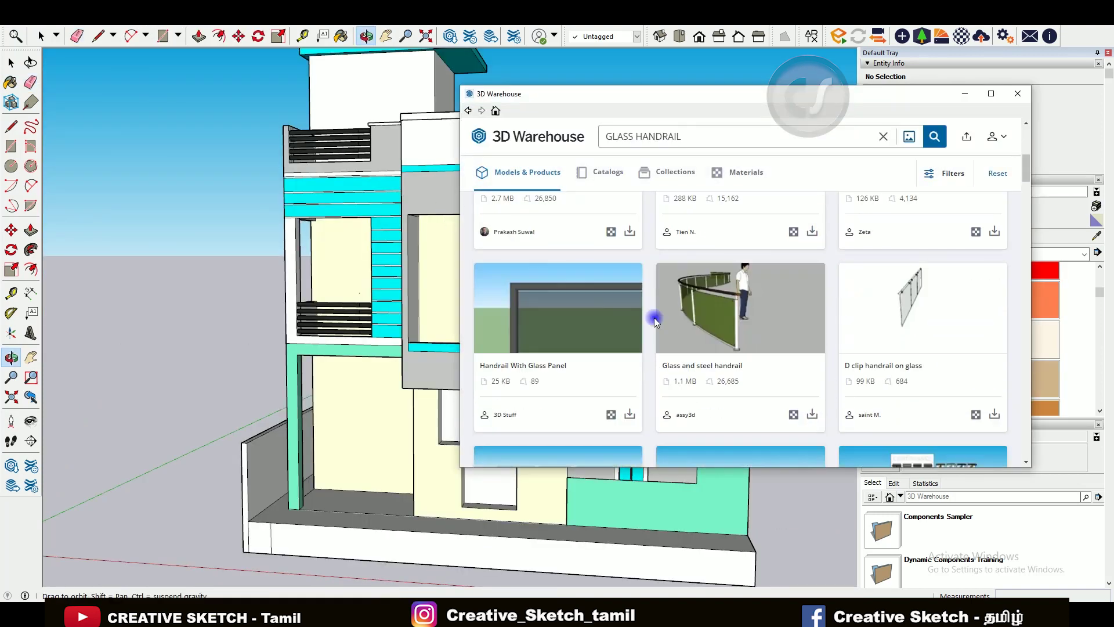
scroll(653, 318, "down", 3)
scroll(703, 329, "down", 2)
left_click(811, 449)
left_click(708, 308)
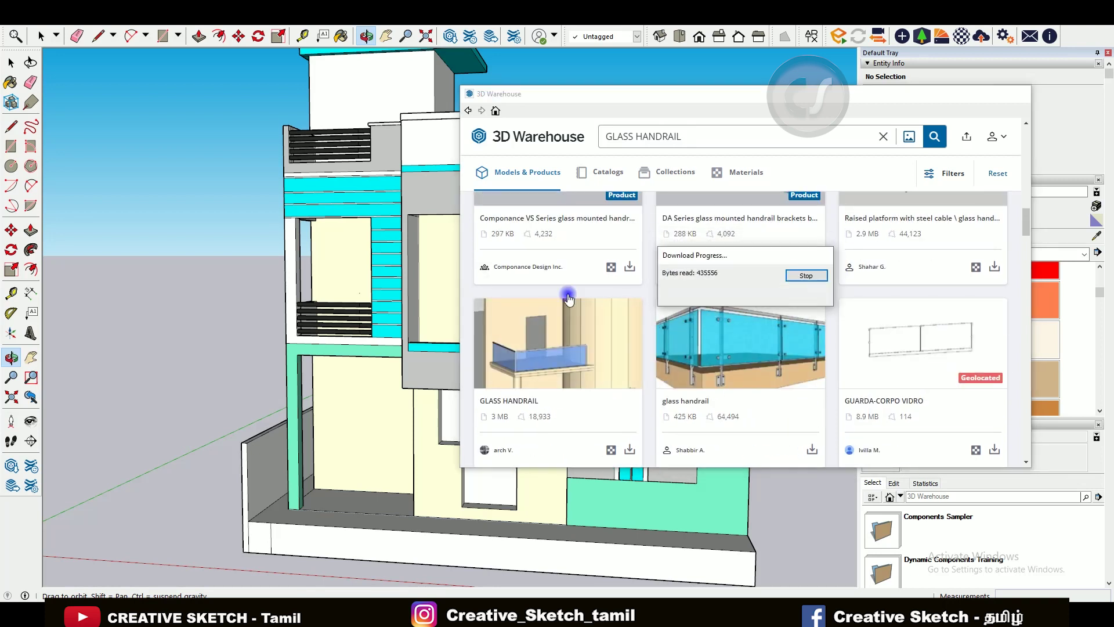
scroll(507, 340, "down", 3)
scroll(487, 437, "down", 2)
scroll(395, 477, "up", 2)
left_click(497, 514)
- Explode the handrail, delete its base box and rotate the railing to face the other way
right_click(448, 462)
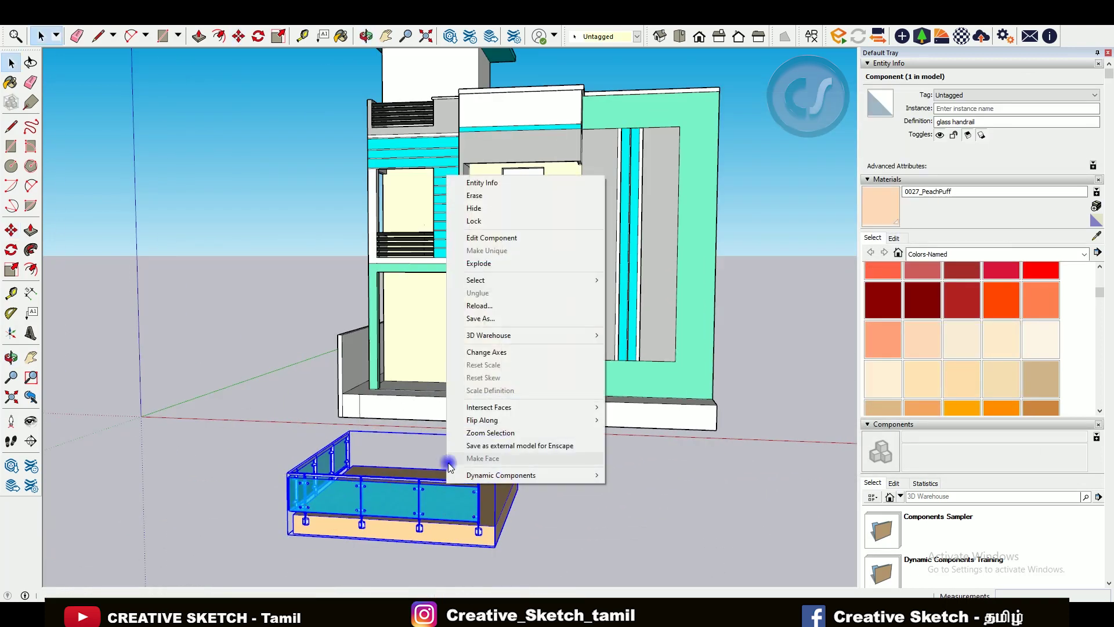
left_click(468, 266)
key("Delete")
left_click(435, 509)
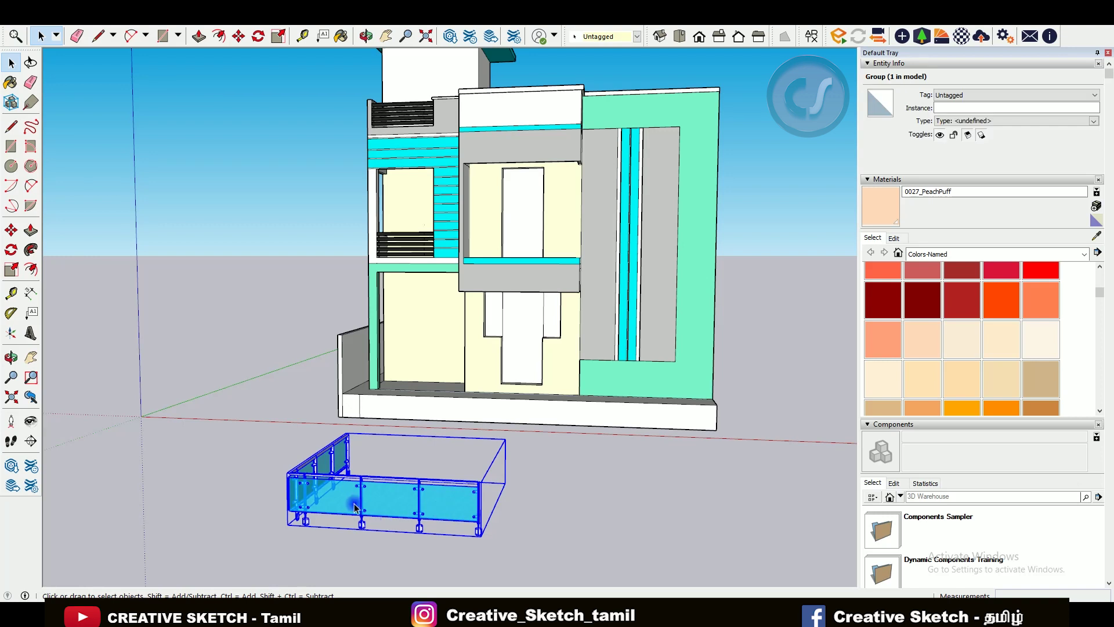
middle_click_drag(435, 509, 376, 508)
left_click(480, 468)
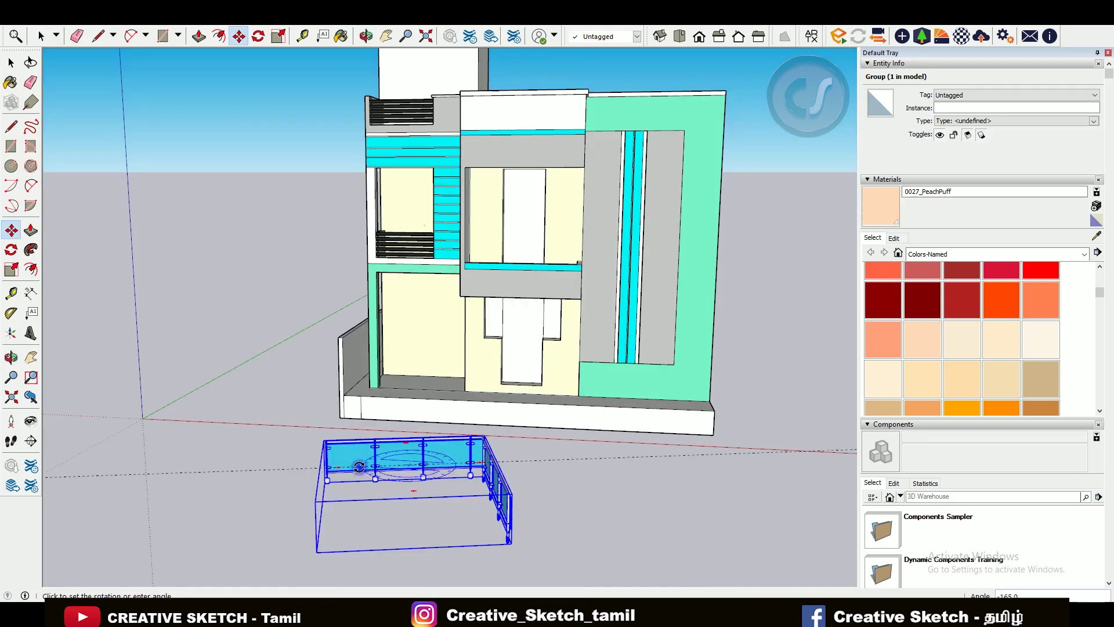
- Group the glass railing pieces, then explode the group again
right_click(378, 490)
left_click(412, 523)
right_click(325, 516)
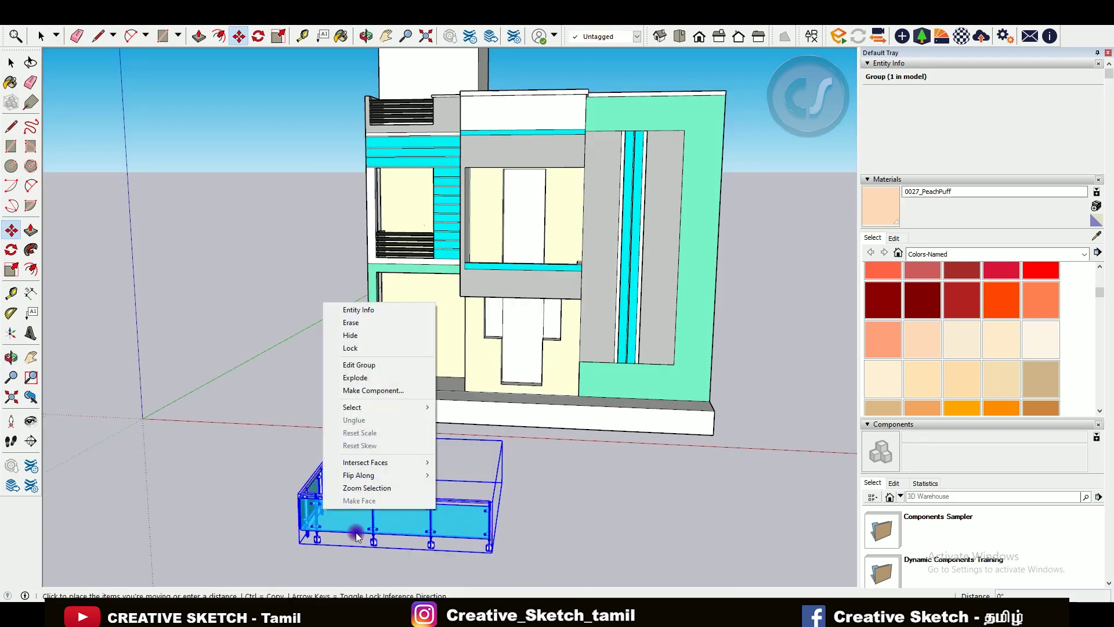
middle_click_drag(325, 515, 342, 547)
key("space")
scroll(342, 546, "up", 3)
right_click(522, 270)
left_click(539, 348)
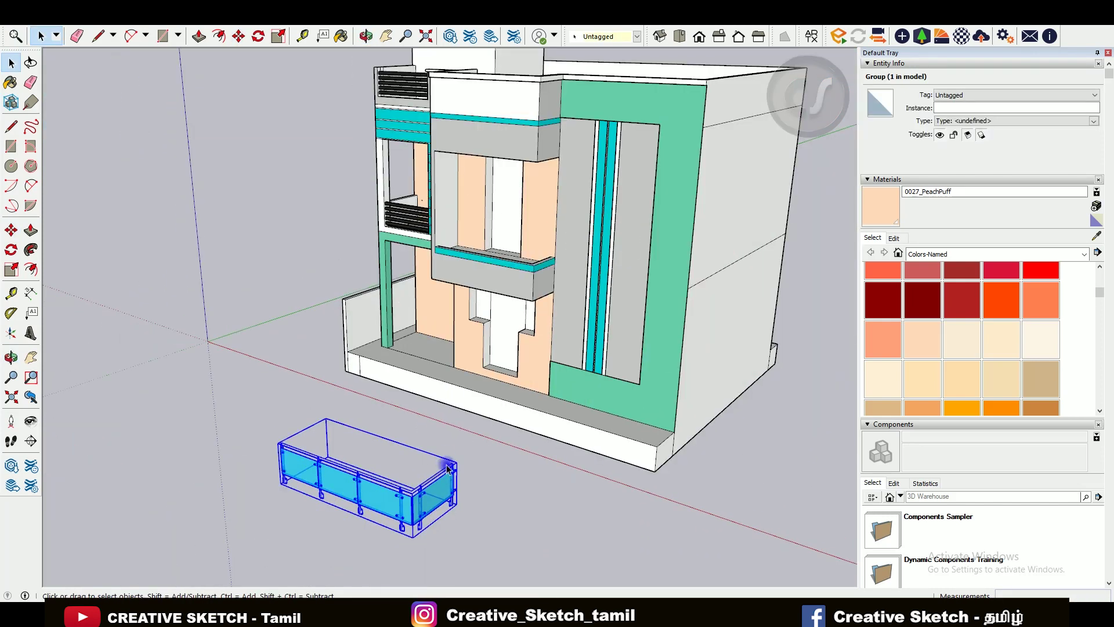
- Move the glass railing up onto the front of the first-floor balcony
key("m")
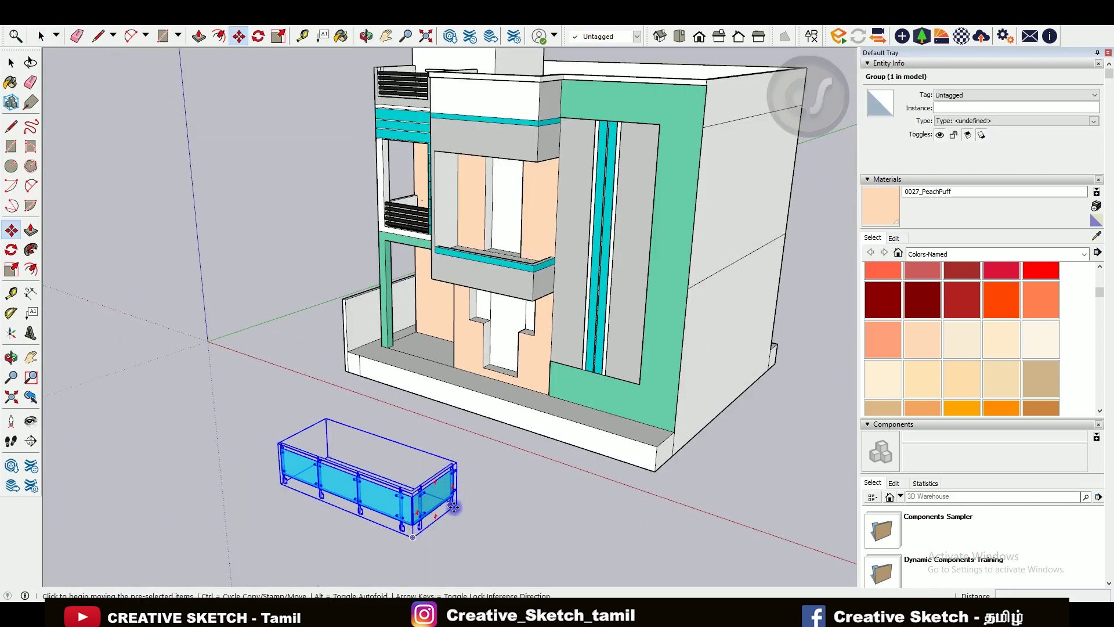
left_click_drag(446, 468, 551, 255)
middle_click_drag(551, 255, 455, 252)
mouse_move(455, 252)
left_mouse_down()
mouse_move(529, 372)
mouse_move(600, 308)
mouse_move(174, 206)
left_mouse_up()
scroll(344, 258, "up", 3)
- Orbit around the building to check the railing's position on the balcony
key("p")
scroll(494, 386, "down", 5)
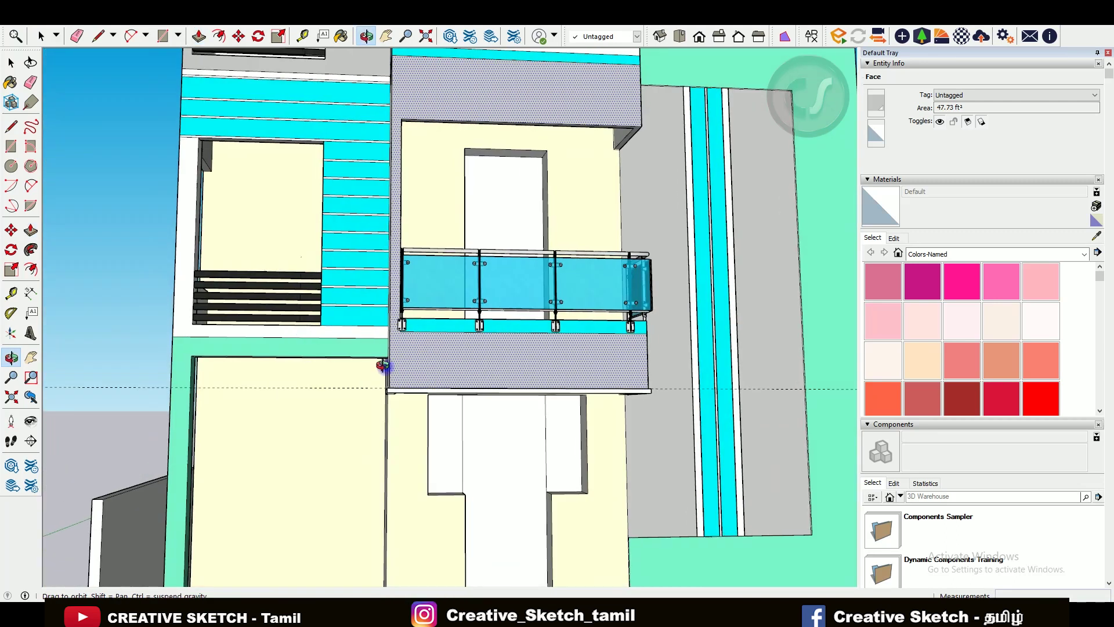
middle_click_drag(298, 324, 491, 281)
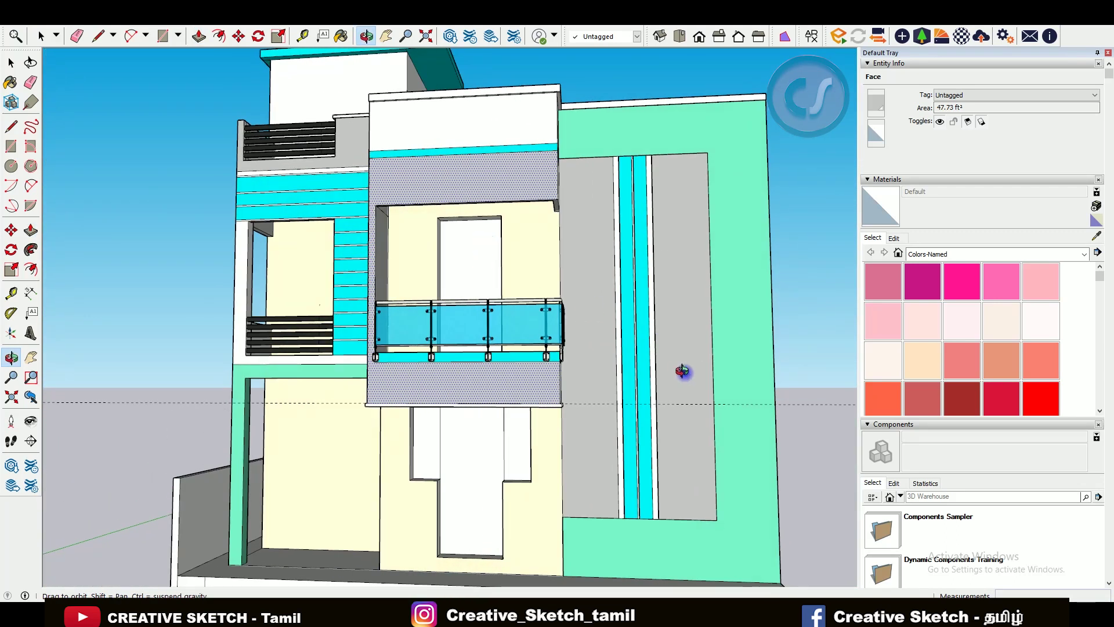
scroll(683, 365, "down", 3)
mouse_move(567, 316)
middle_mouse_down()
mouse_move(497, 323)
mouse_move(256, 415)
mouse_move(212, 416)
mouse_move(244, 347)
mouse_move(356, 502)
middle_mouse_up()
scroll(252, 388, "up", 5)
scroll(253, 387, "down", 2)
scroll(211, 417, "down", 3)
scroll(300, 433, "down", 3)
- Draw ground rectangles from the building's base corner, plus strips along the front
key("r")
left_click(295, 445)
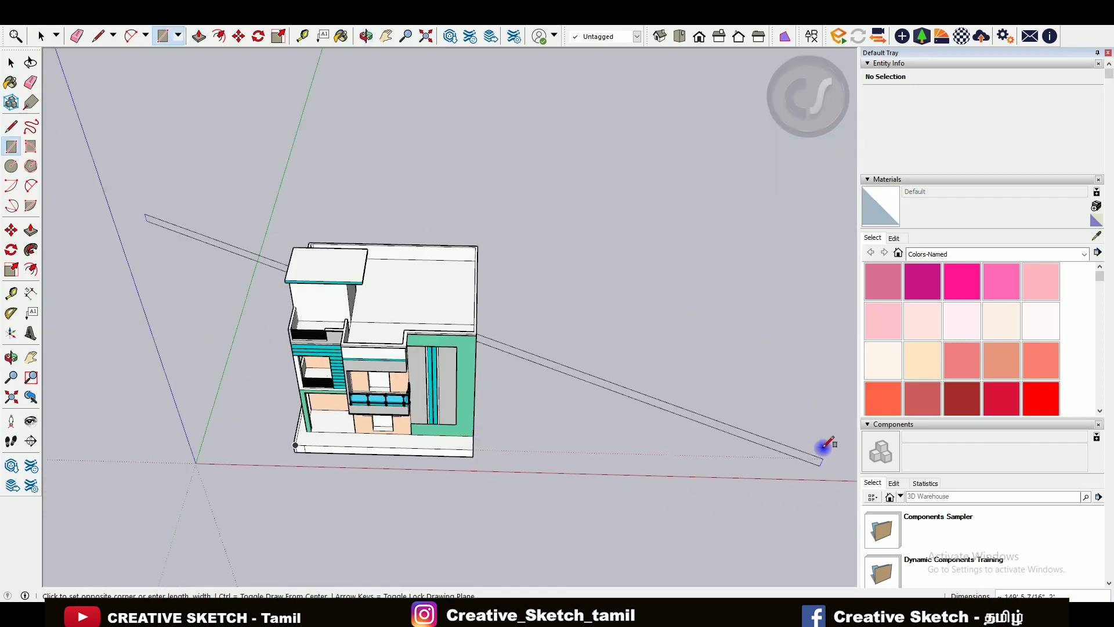
scroll(728, 422, "down", 2)
mouse_move(728, 423)
middle_mouse_down()
mouse_move(699, 445)
mouse_move(539, 426)
middle_mouse_up()
left_click(698, 450)
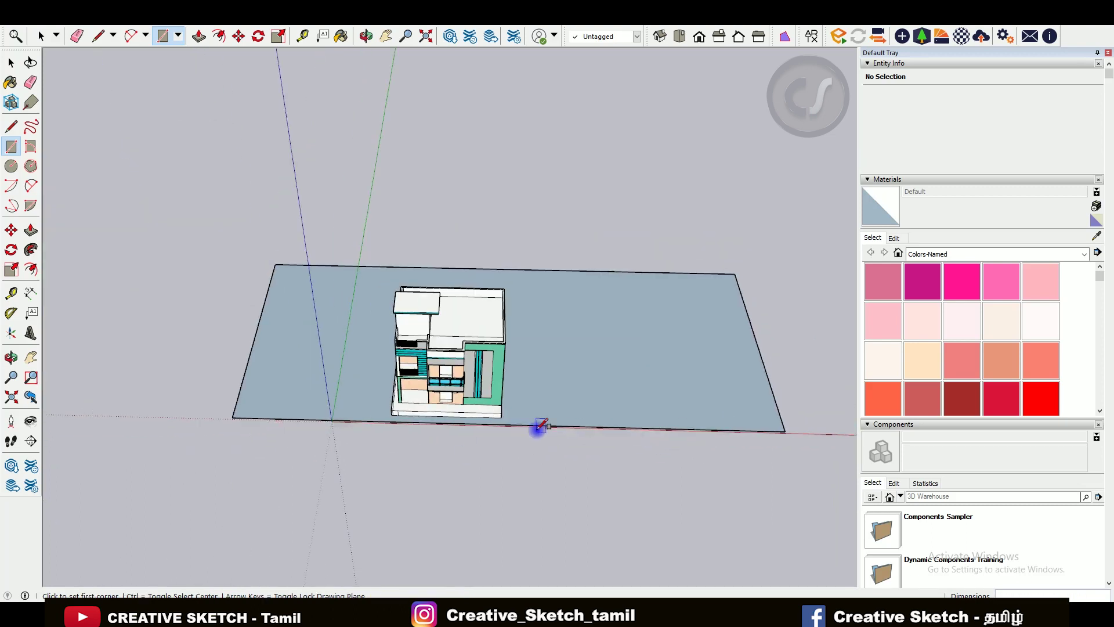
left_click(801, 471)
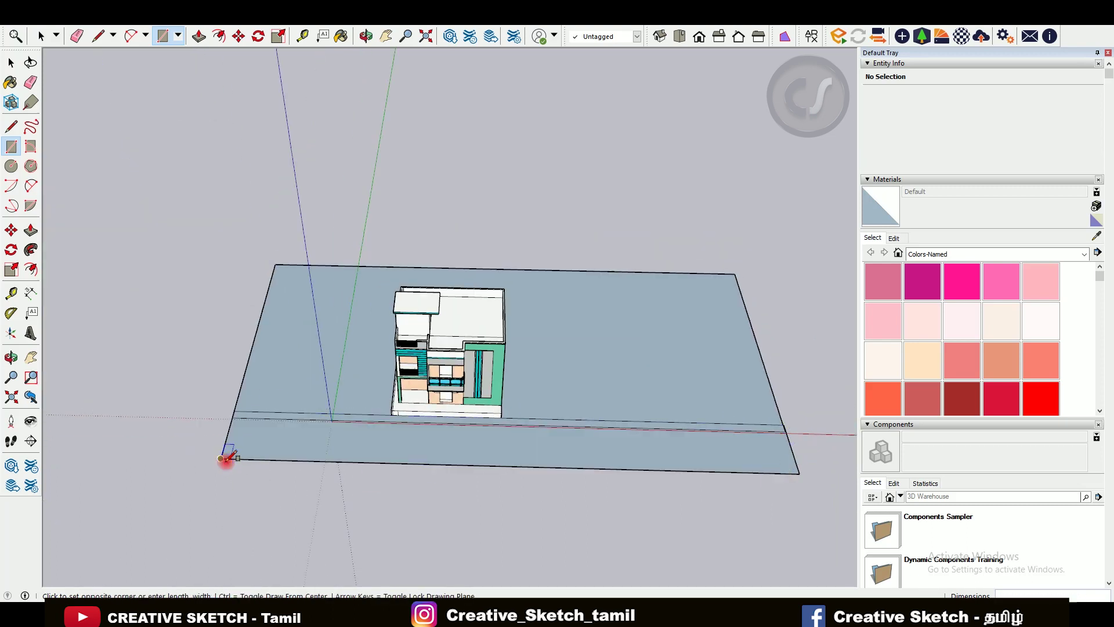
left_click(228, 455)
left_click(473, 462)
scroll(472, 462, "up", 2)
key("space")
- Import Mondo Grass from Architextures and paint the ground faces with it
left_click(811, 36)
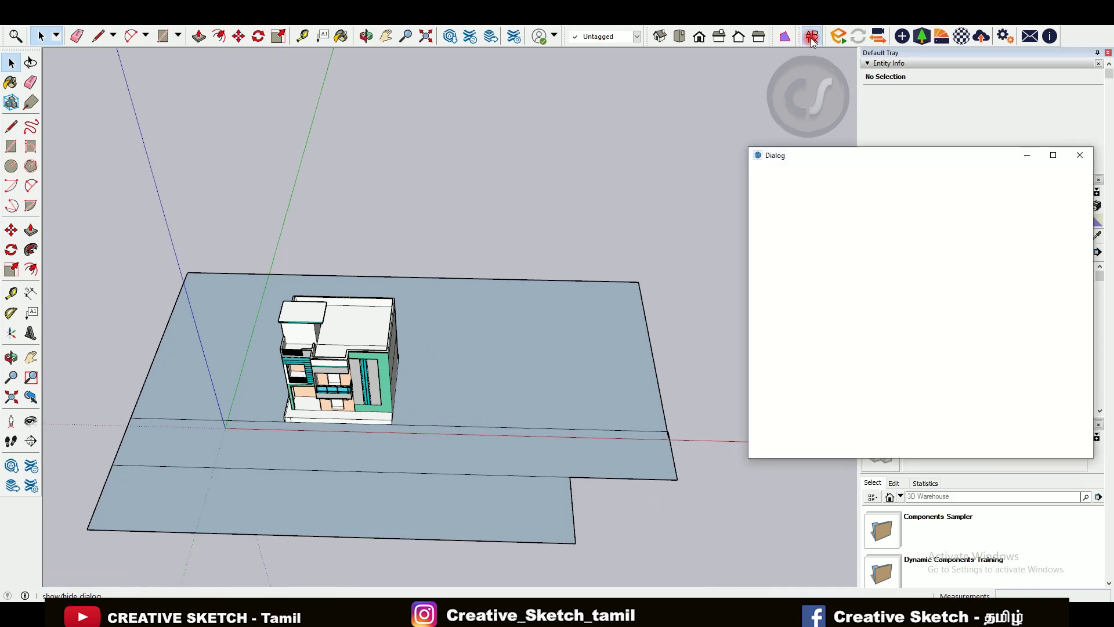
left_click(847, 199)
left_click(850, 419)
left_click(820, 300)
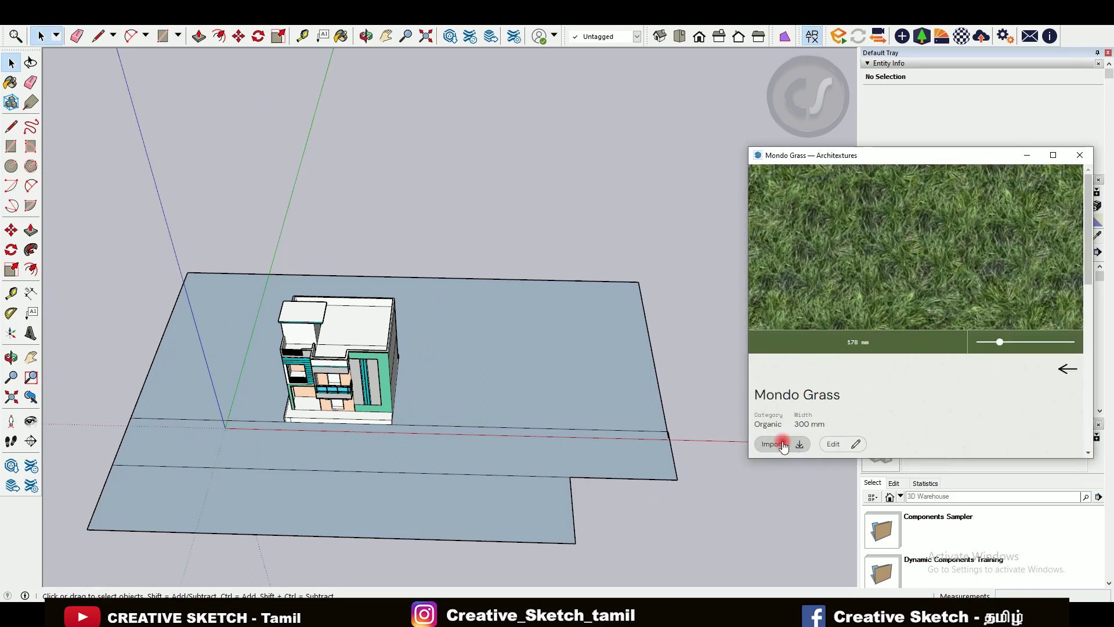
left_click(785, 443)
left_click(551, 377)
left_click(497, 505)
scroll(791, 258, "up", 2)
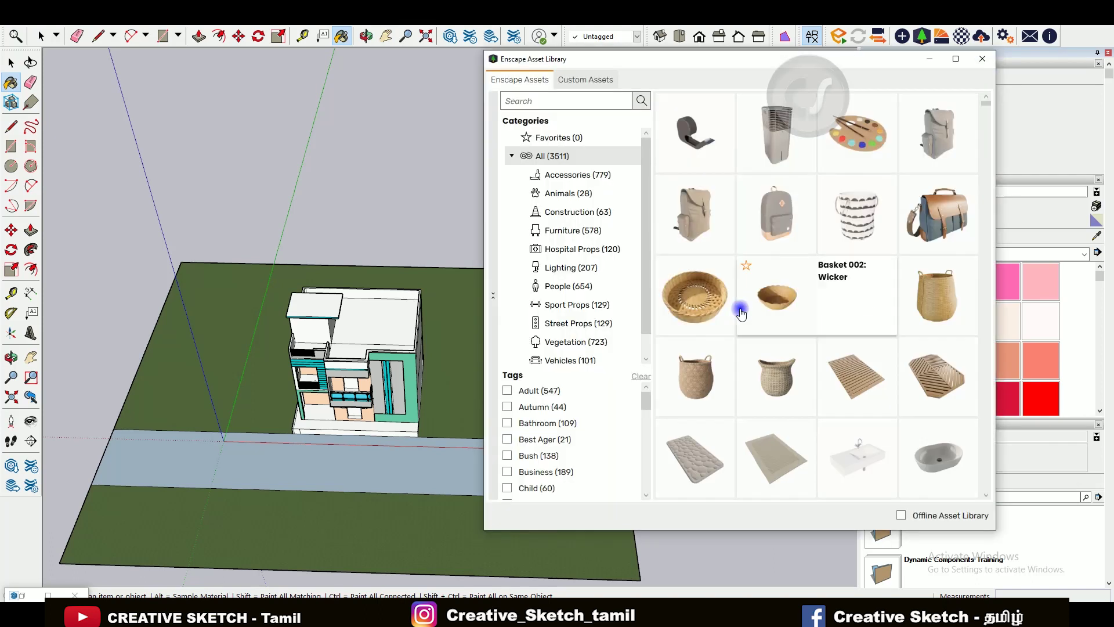
- Place a neighbouring building asset from the Enscape Asset Library right of the house
left_click(548, 455)
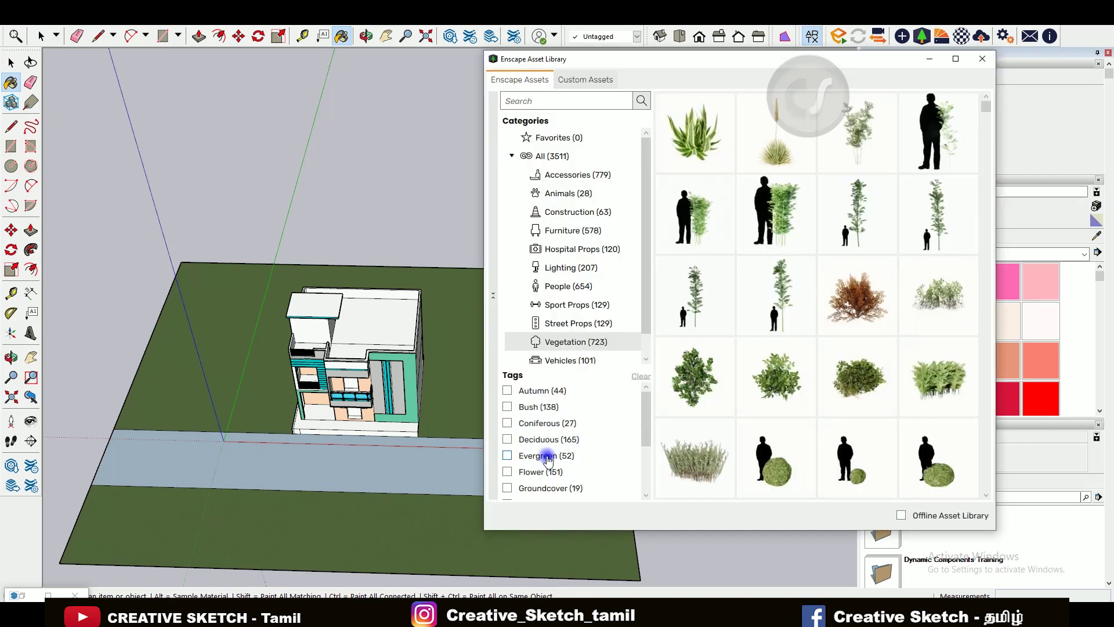
left_click(575, 323)
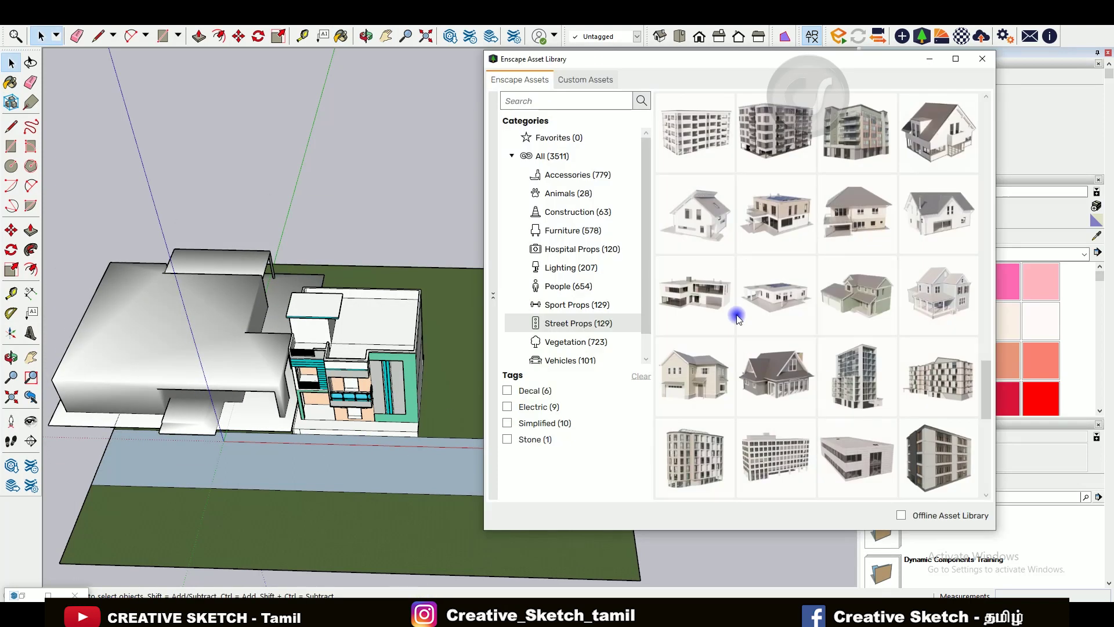
left_click(738, 311)
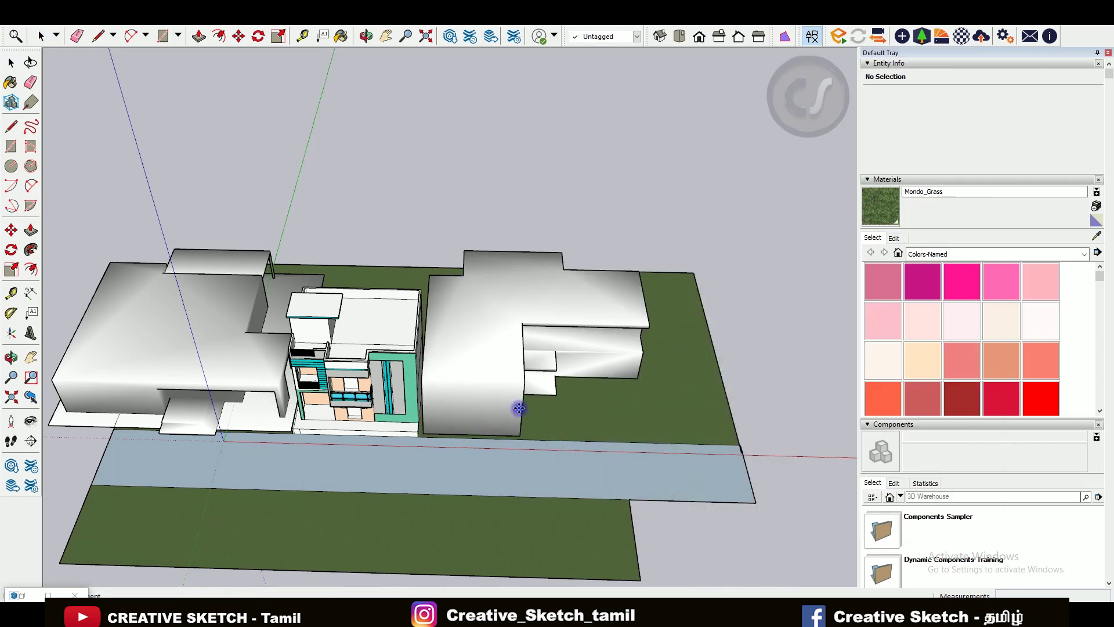
left_click(552, 457)
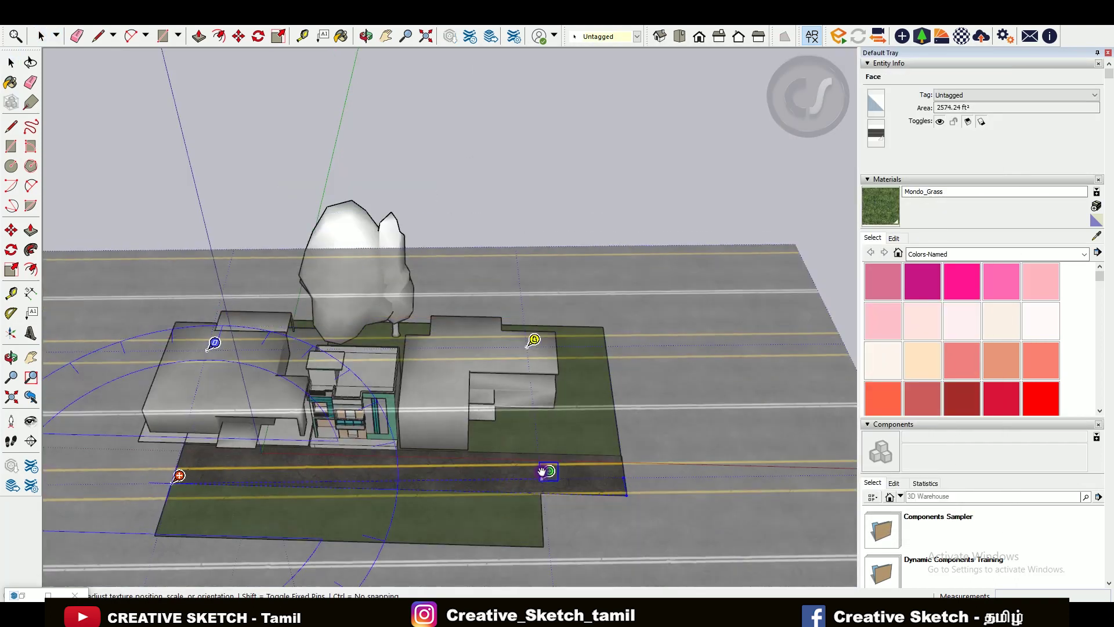
- Position the wet highway road texture and assign its normal map in Enscape material settings
scroll(180, 473, "up", 3)
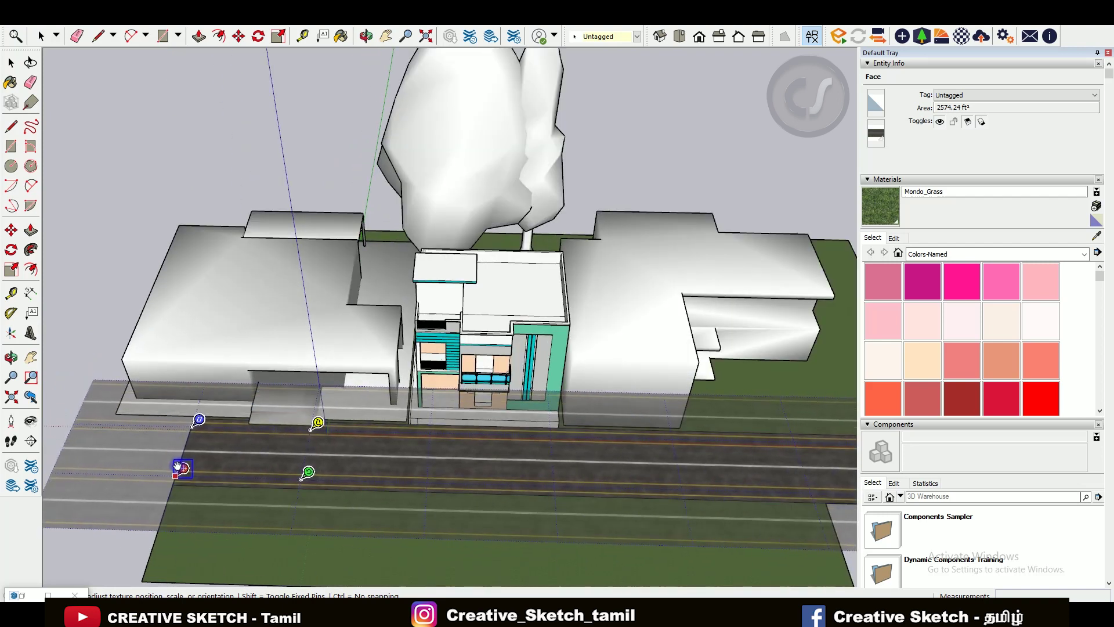
key("Return")
left_click(760, 447, "alt")
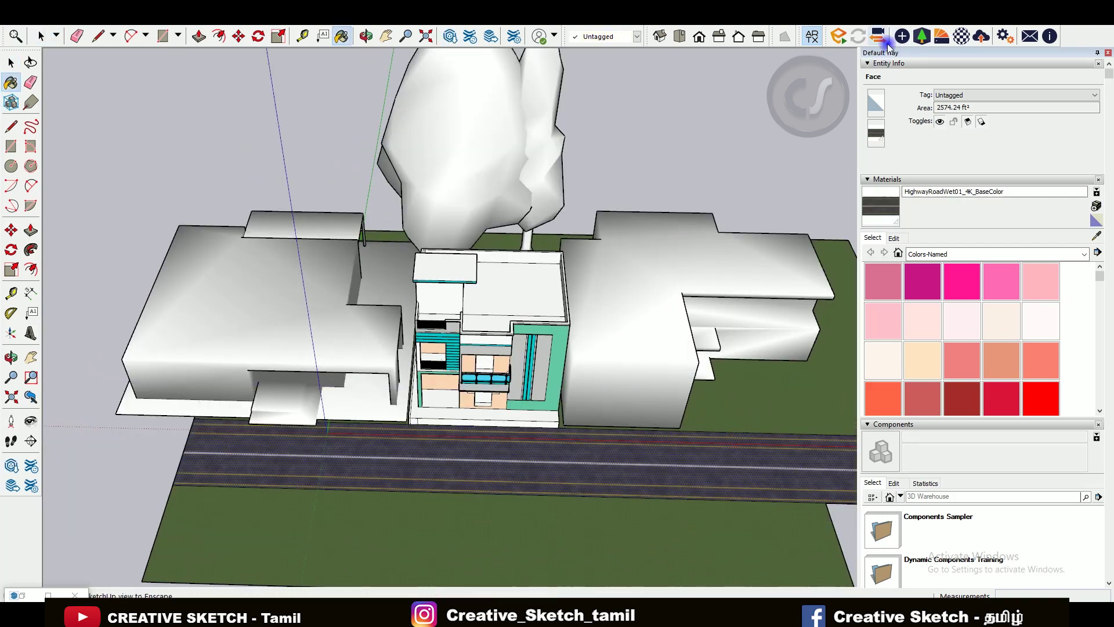
left_click(941, 37)
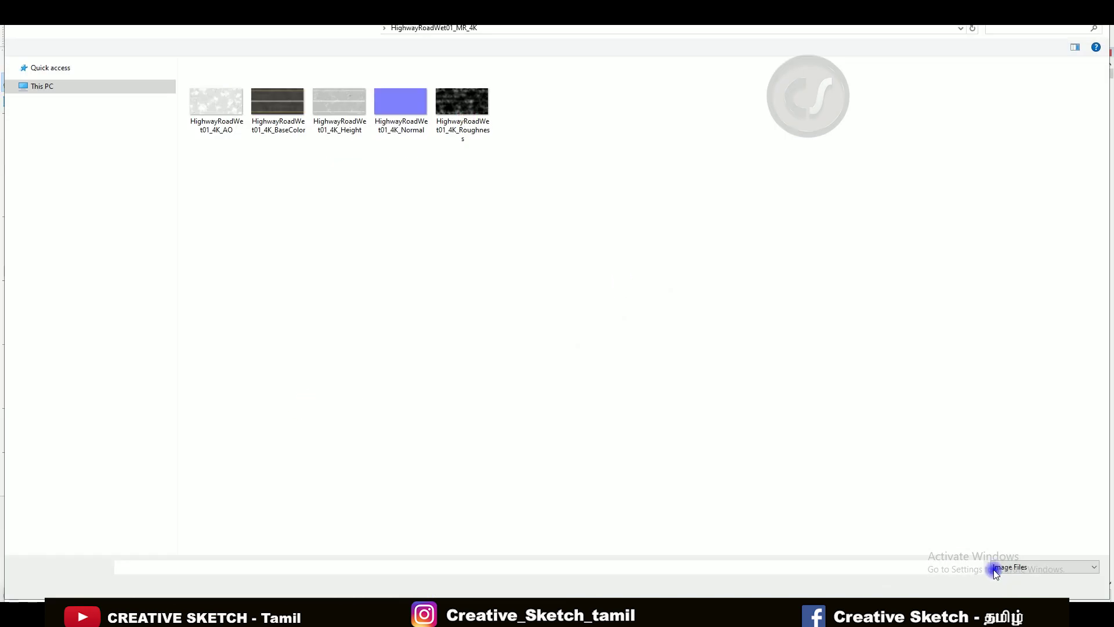
double_click(463, 107)
left_click(416, 86)
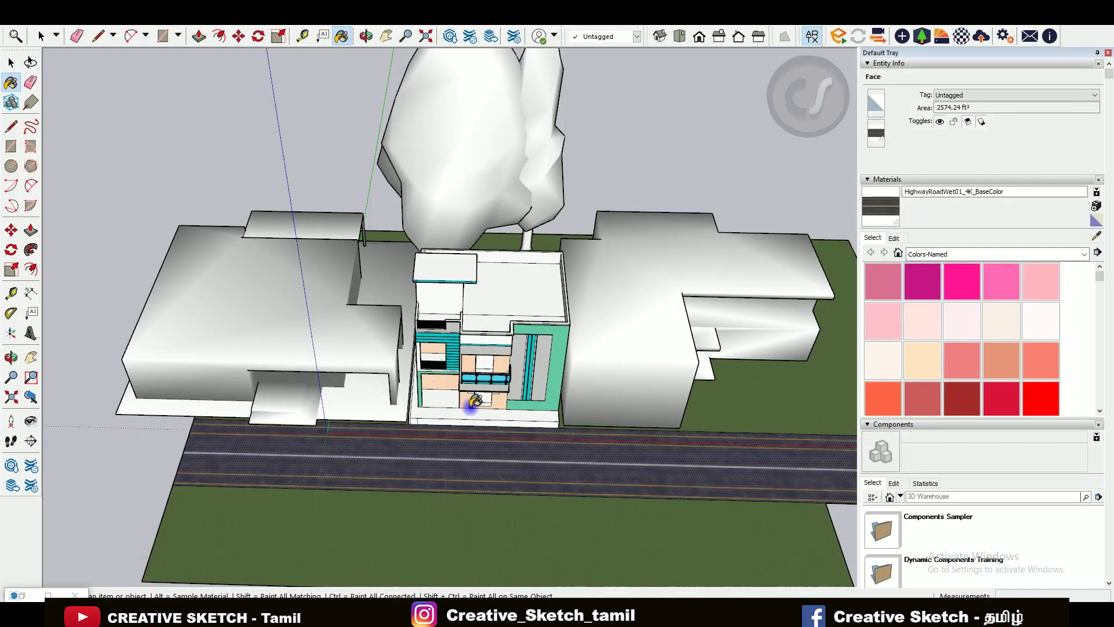
- Draw the outline of the sloped entrance step at the front gate
middle_click_drag(468, 398, 458, 395)
scroll(405, 393, "up", 5)
scroll(415, 329, "up", 3)
key("e")
scroll(414, 329, "up", 3)
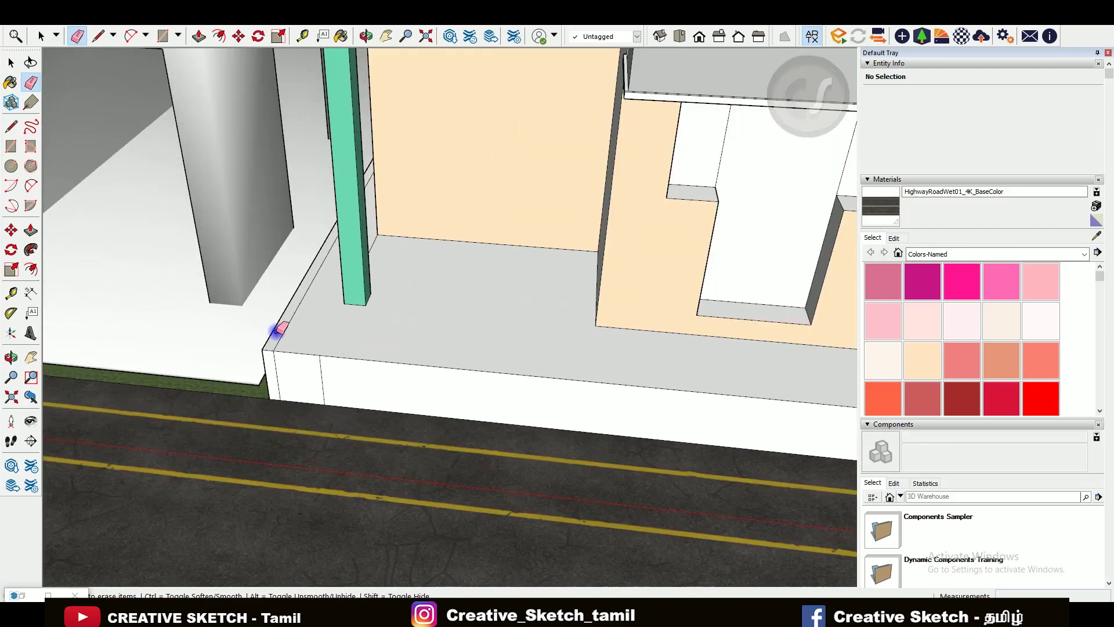
scroll(274, 323, "down", 2)
key("t")
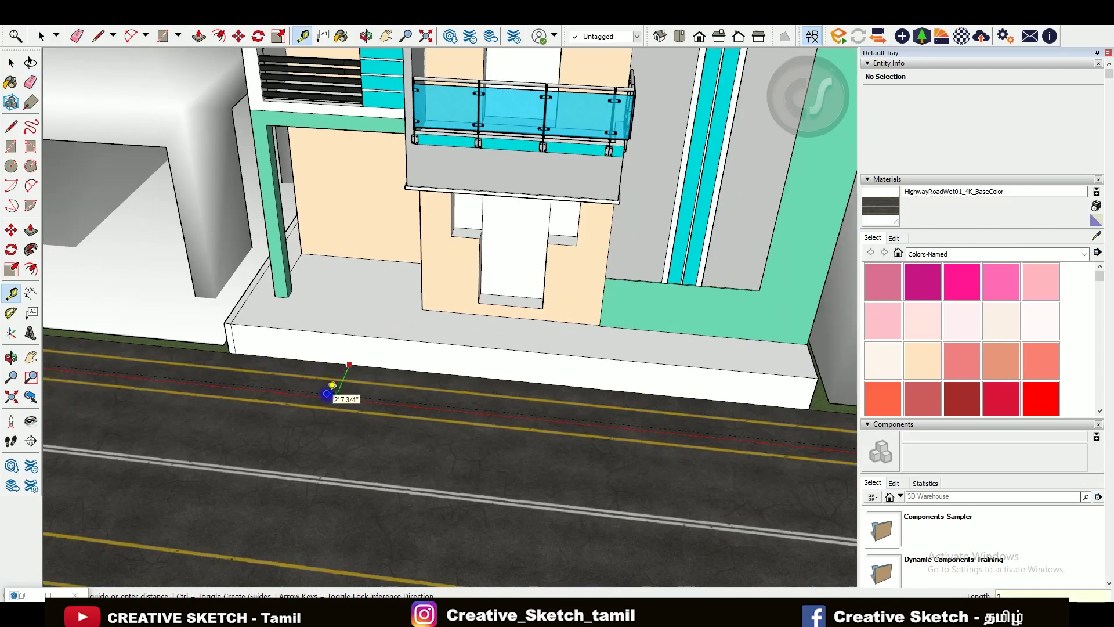
scroll(210, 355, "up", 2)
key("l")
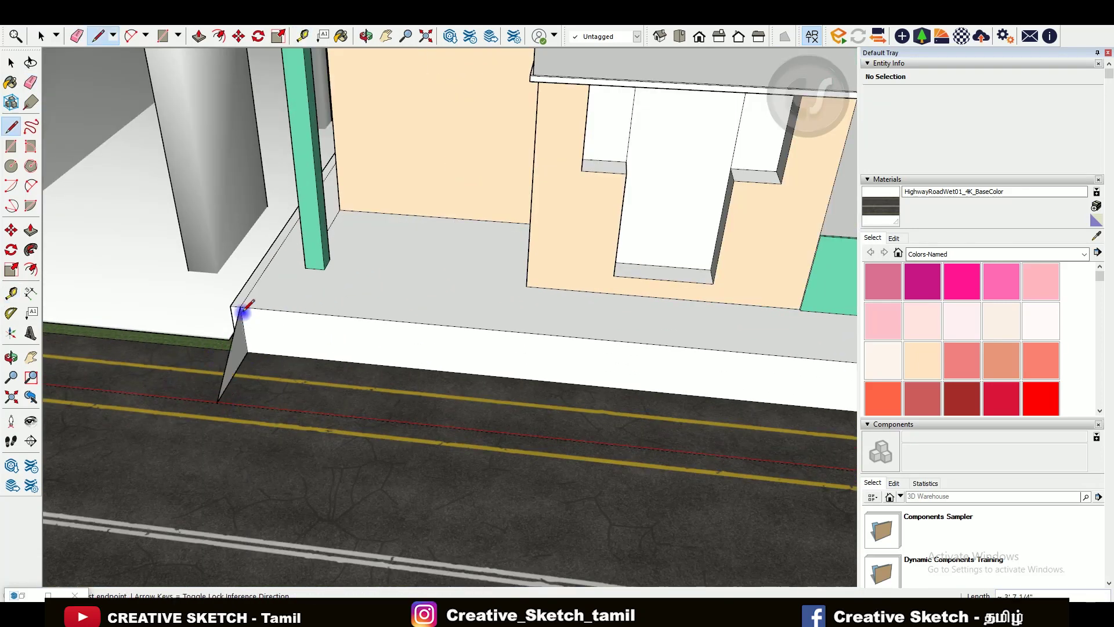
left_click(242, 313)
scroll(356, 336, "down", 3)
mouse_move(355, 335)
middle_mouse_down()
mouse_move(428, 315)
mouse_move(419, 210)
mouse_move(1023, 120)
middle_mouse_up()
- Import Cobblestone 01 from the Enscape Material Library's Pavement category
left_click(919, 39)
left_click(655, 281)
left_click(1006, 487)
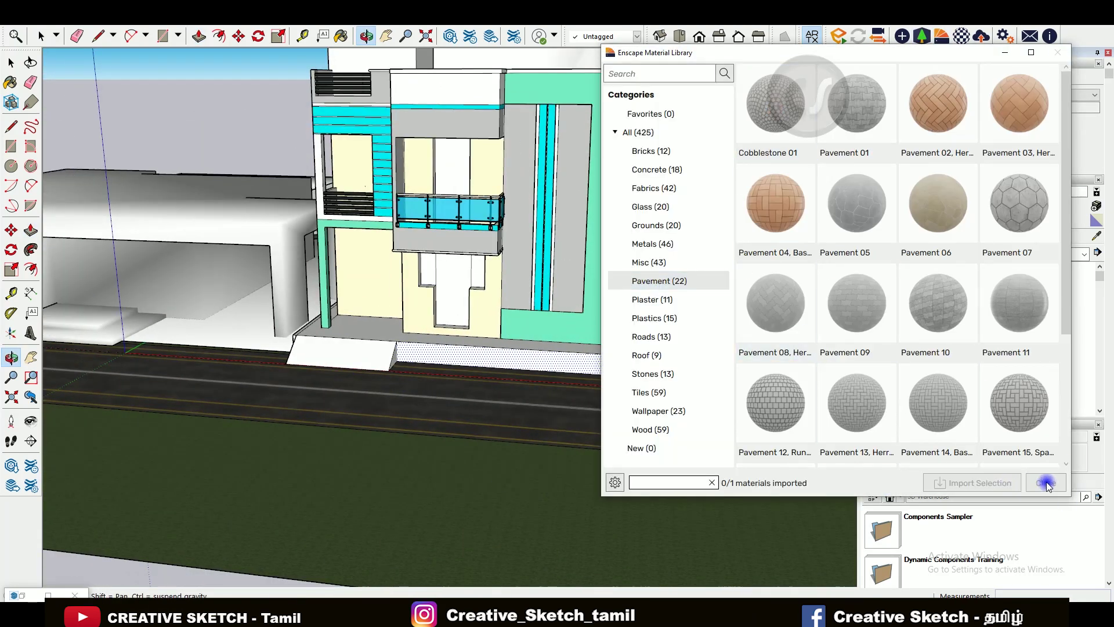
left_click(1047, 485)
- Pave the entrance floor and front step with Cobblestone 01
scroll(373, 325, "up", 3)
left_click(10, 82)
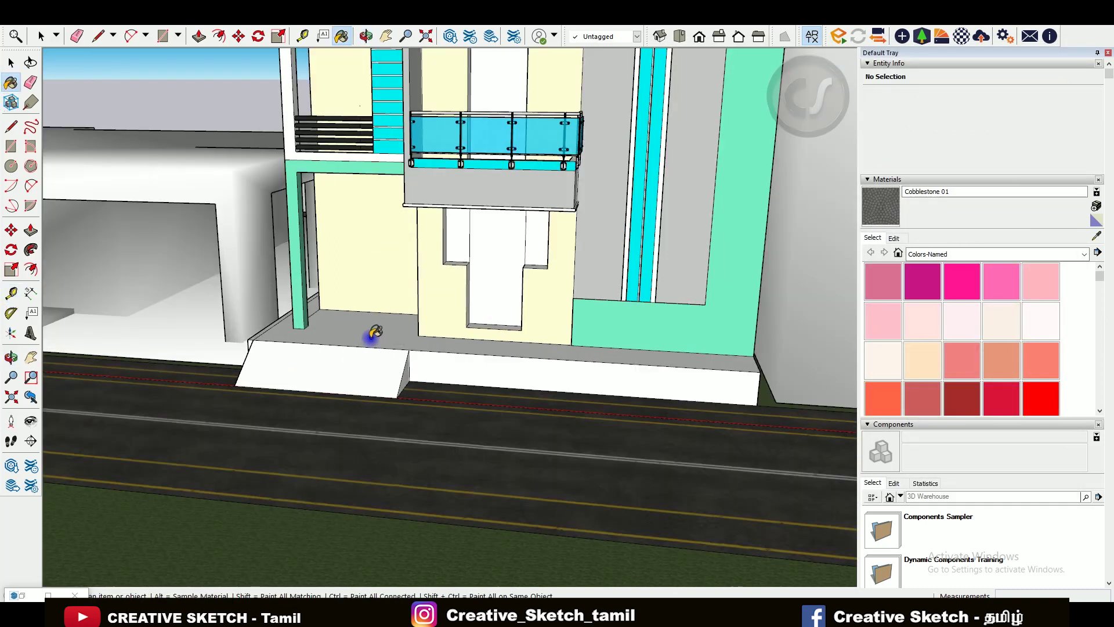
left_click(373, 331)
left_click(279, 360)
scroll(261, 325, "up", 2)
scroll(457, 394, "down", 1)
scroll(387, 405, "down", 2)
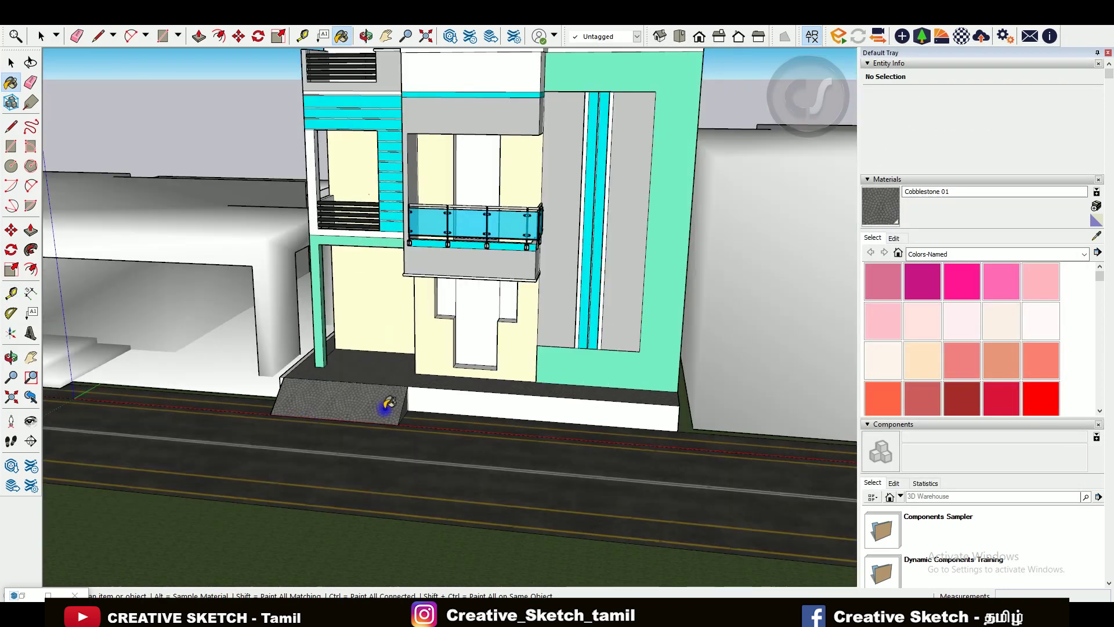
mouse_move(538, 361)
middle_mouse_down()
mouse_move(538, 390)
mouse_move(463, 398)
mouse_move(427, 279)
middle_mouse_up()
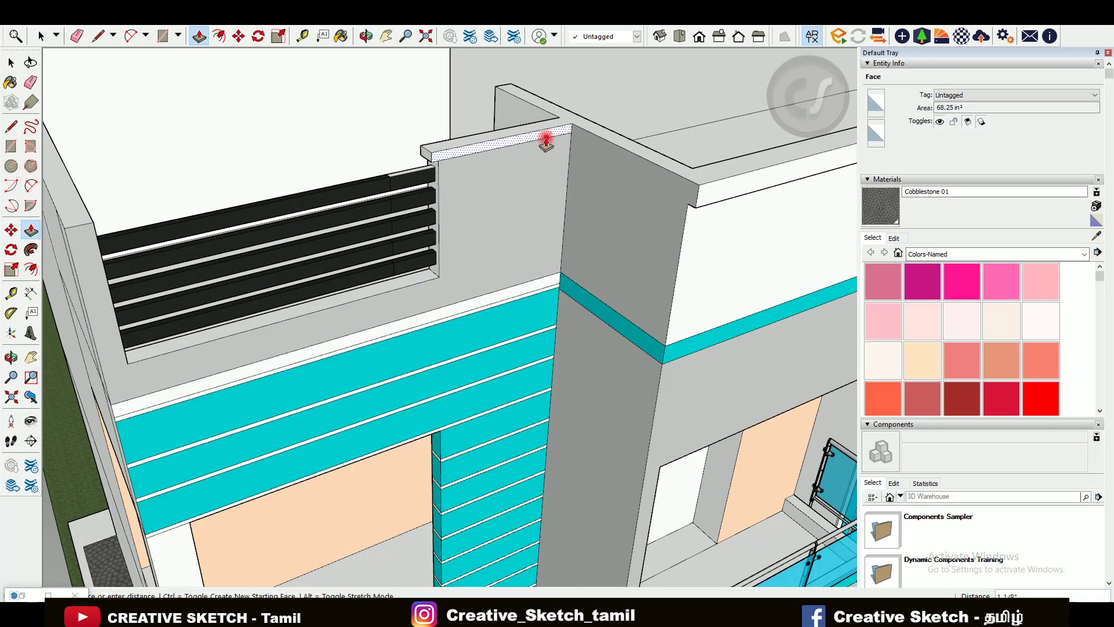
- Draw a rectangle over the corner column's slotted strip and clear its edges
mouse_move(367, 256)
middle_mouse_down()
mouse_move(427, 229)
mouse_move(487, 138)
mouse_move(406, 95)
middle_mouse_up()
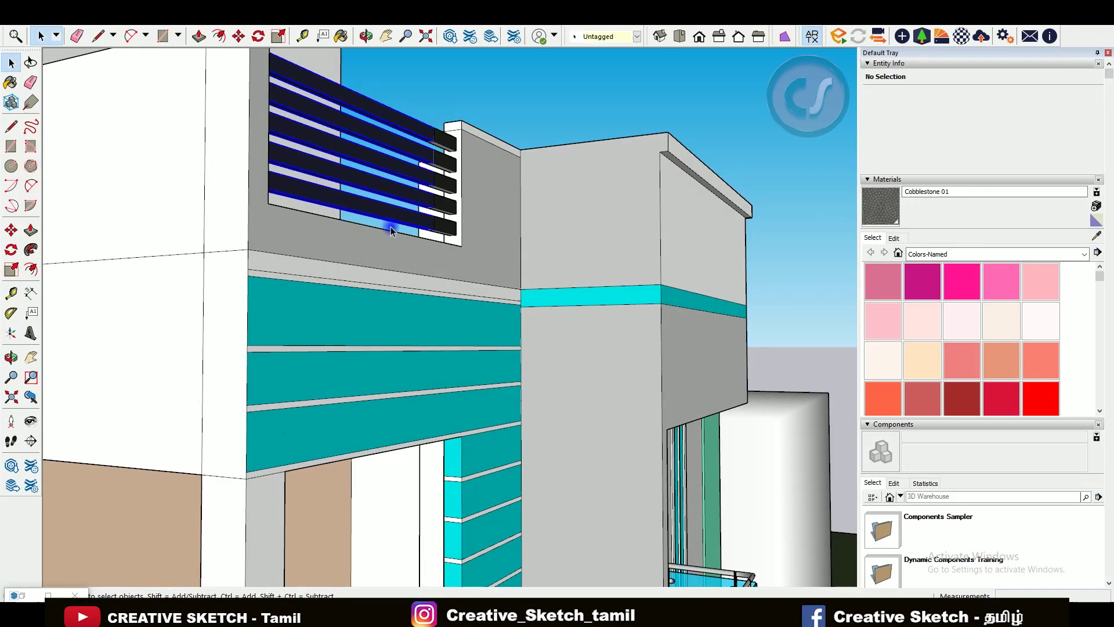
middle_click_drag(417, 216, 359, 133)
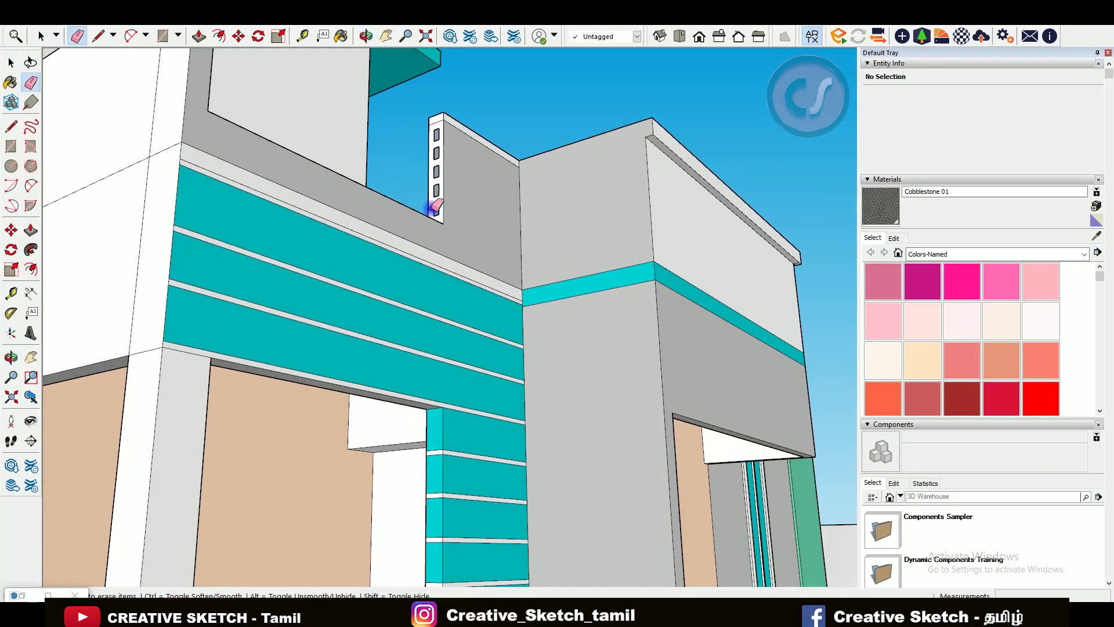
scroll(434, 207, "up", 2)
scroll(458, 242, "up", 3)
key("r")
left_click(443, 169)
left_click(451, 318)
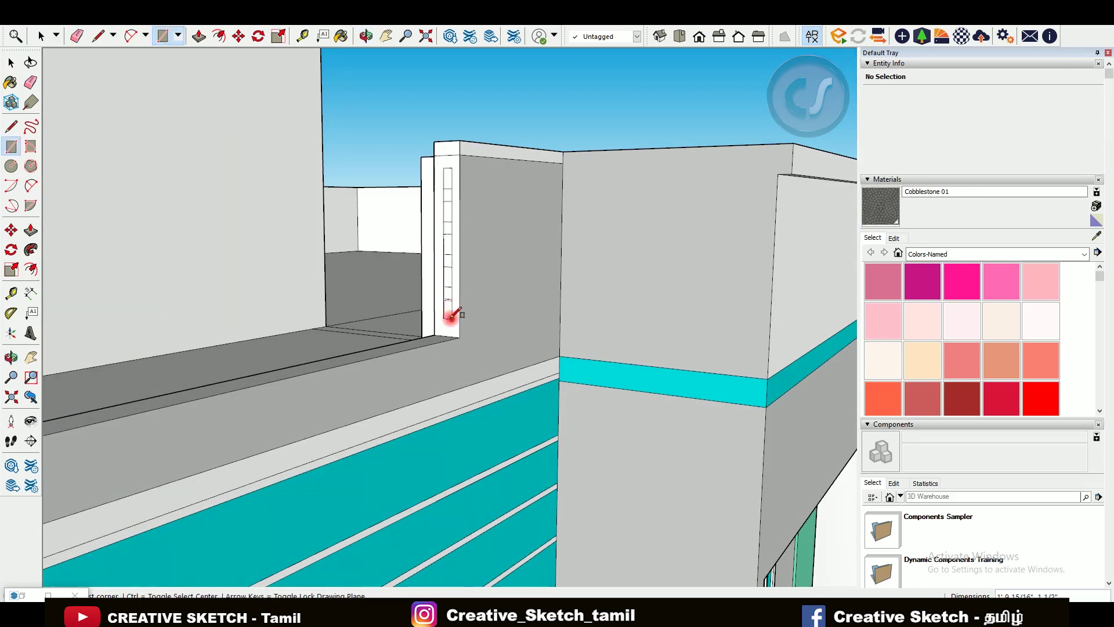
key("e")
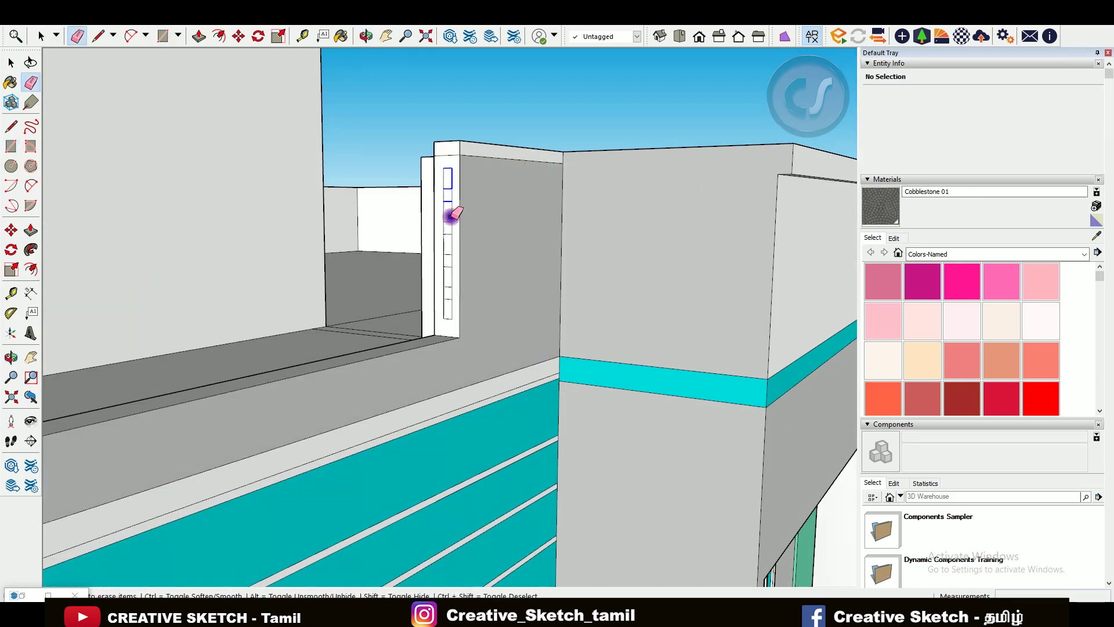
scroll(447, 201, "down", 3)
scroll(458, 342, "down", 3)
- Add a vertical edge at the parapet corner and erase the short side panel
middle_click_drag(532, 273, 278, 385)
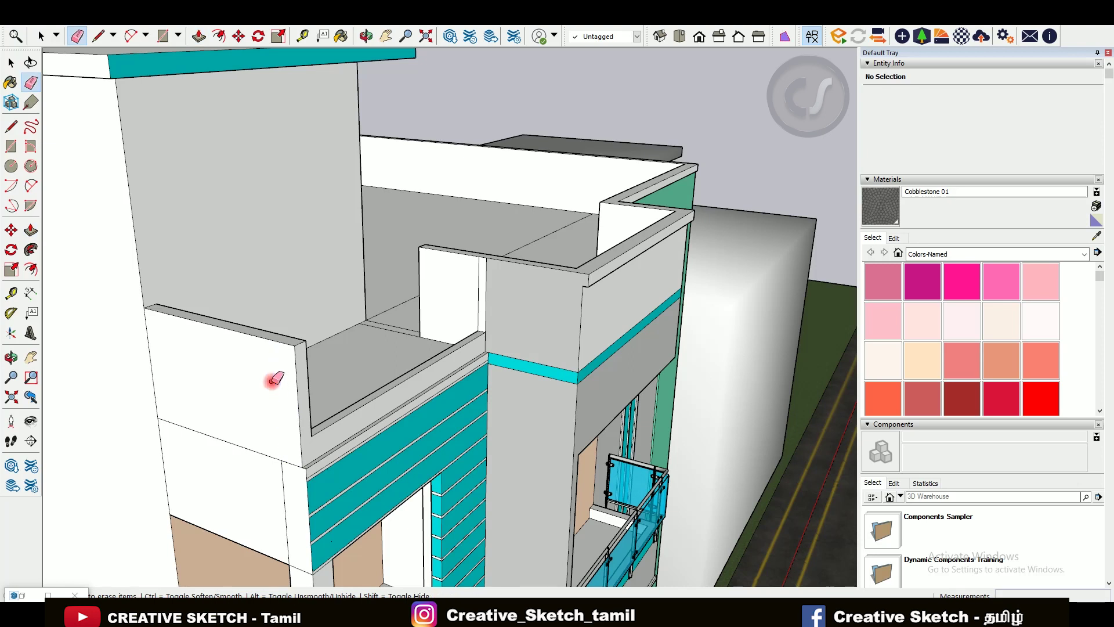
left_click(301, 439)
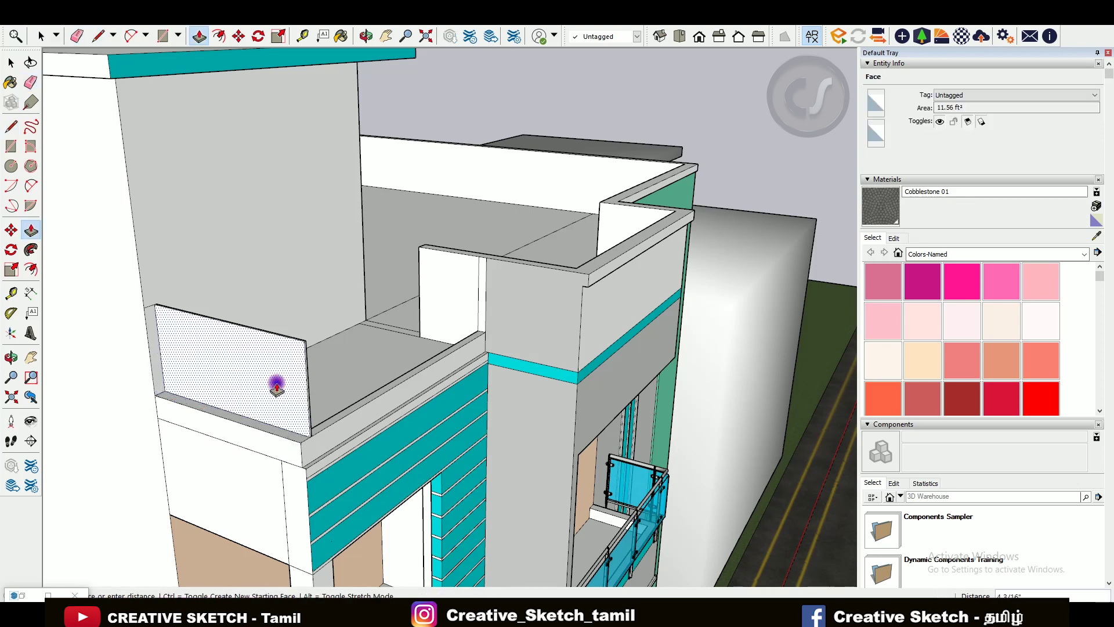
left_click(307, 341)
key("e")
scroll(308, 362, "up", 2)
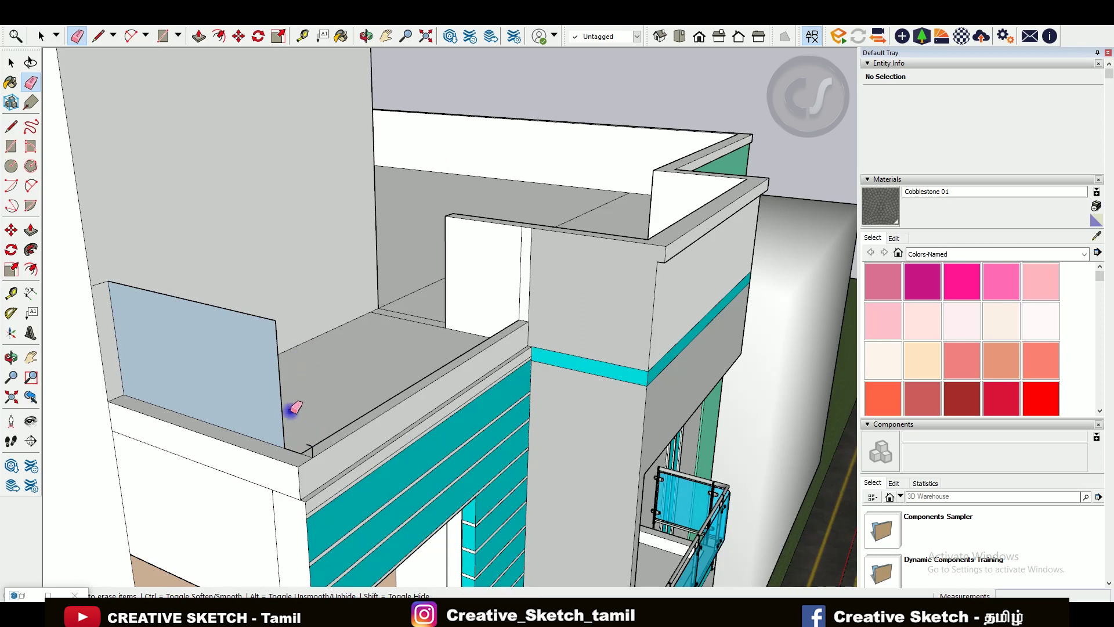
left_click_drag(294, 413, 137, 297)
scroll(311, 445, "down", 3)
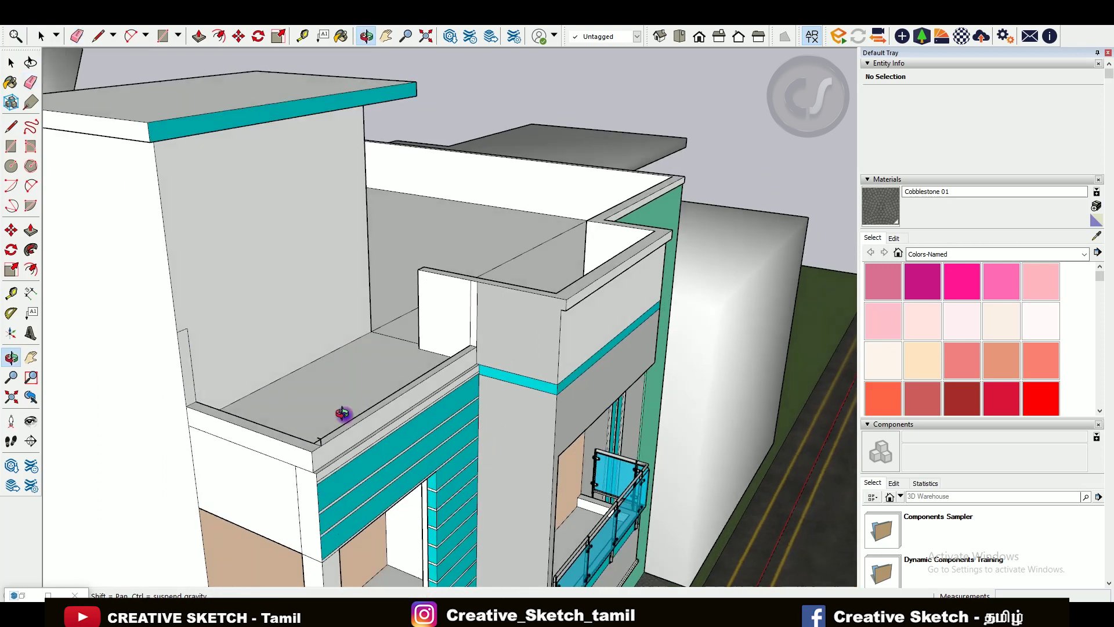
scroll(340, 418, "up", 5)
- Push both parapet rim strips down flush with the roof
key("p")
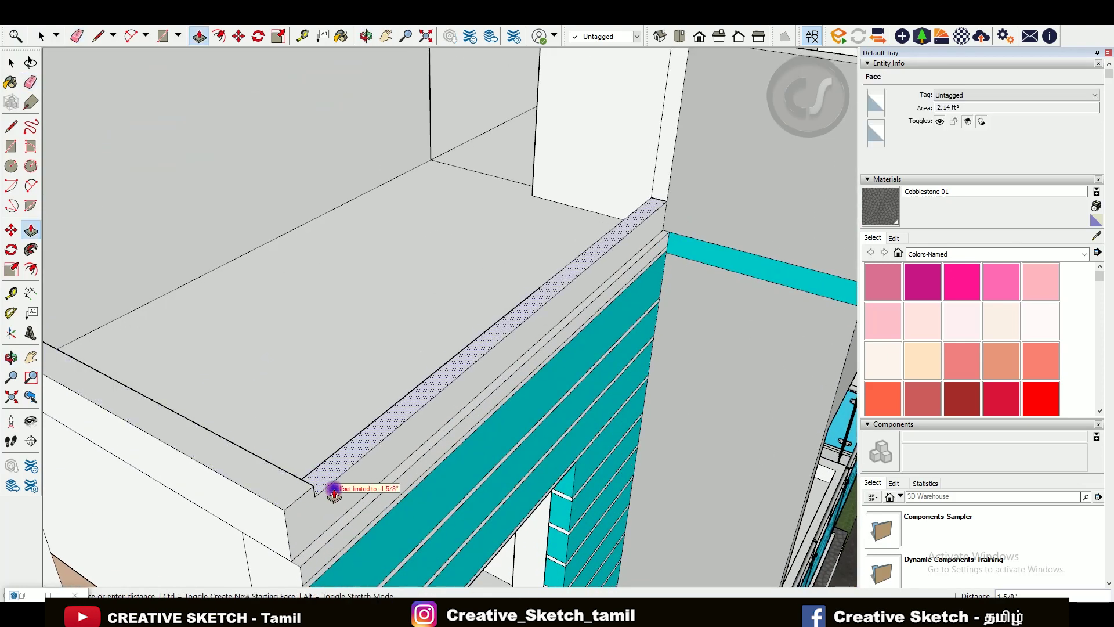
scroll(359, 464, "down", 1)
left_click(359, 464)
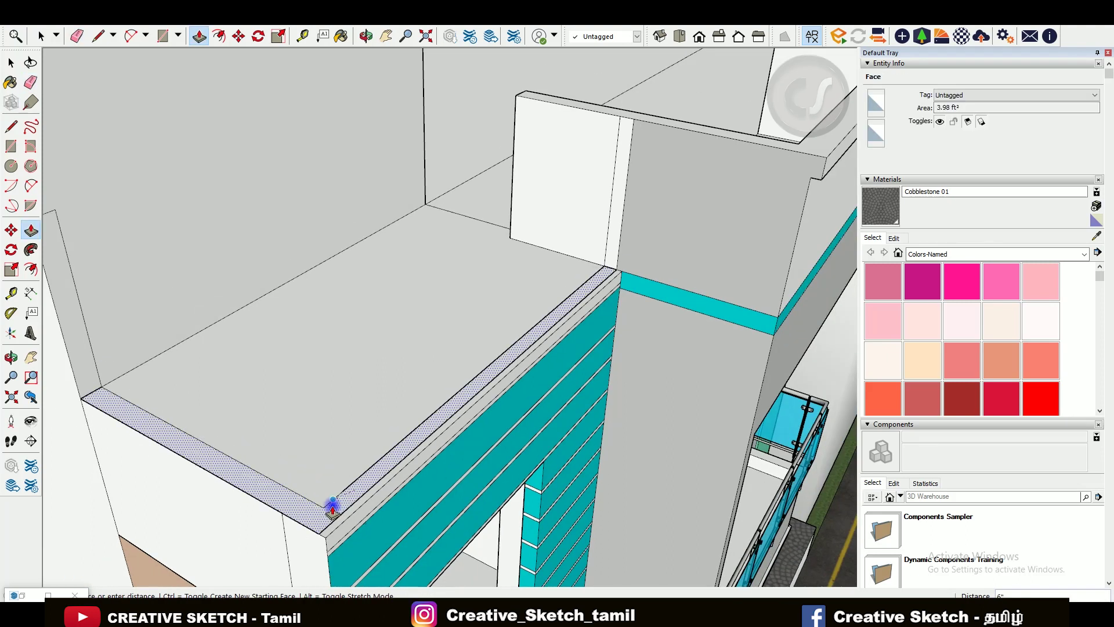
left_click(331, 493)
key("l")
key("e")
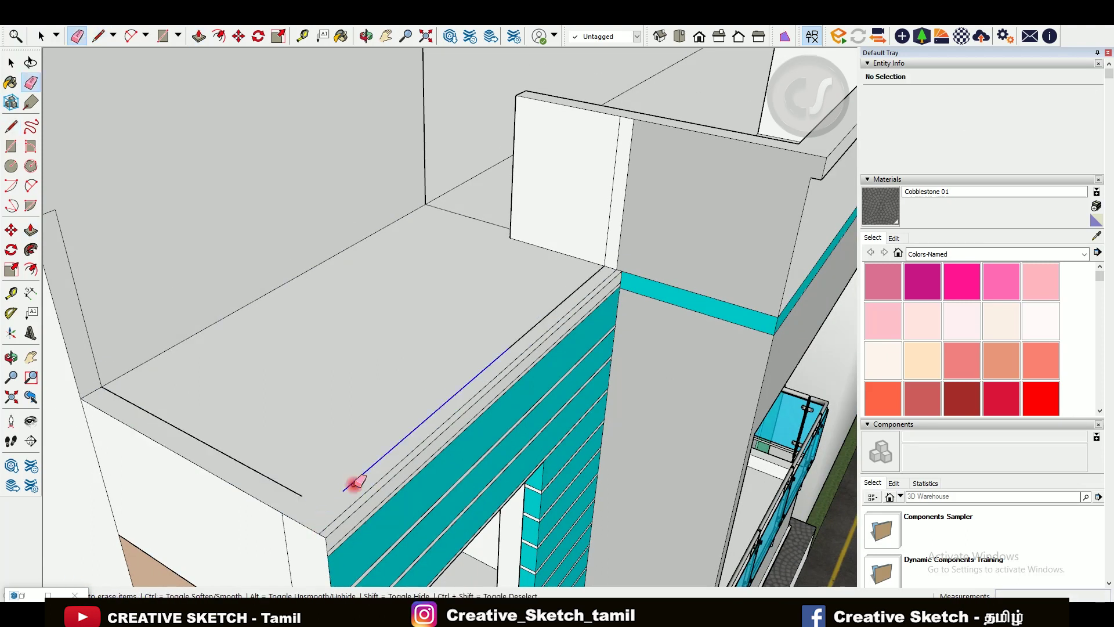
mouse_move(557, 305)
middle_mouse_down()
mouse_move(393, 373)
mouse_move(315, 427)
mouse_move(405, 371)
mouse_move(505, 343)
mouse_move(489, 294)
mouse_move(519, 322)
middle_mouse_up()
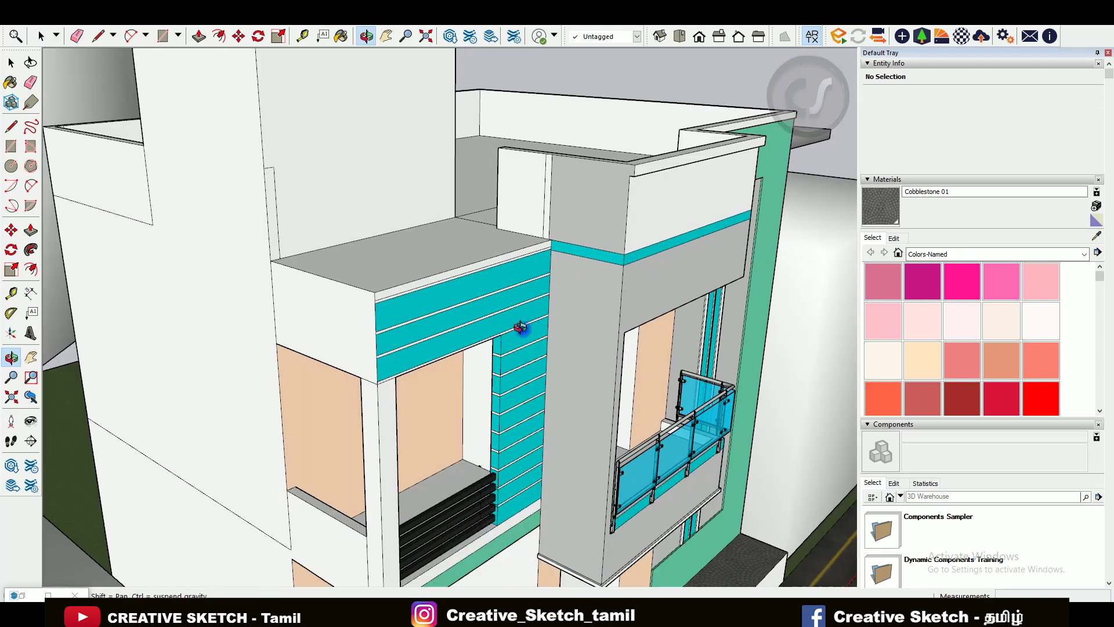
- Erase the cyan strip edges above and beside the door
left_click_drag(519, 296, 525, 482)
left_click_drag(512, 329, 515, 295)
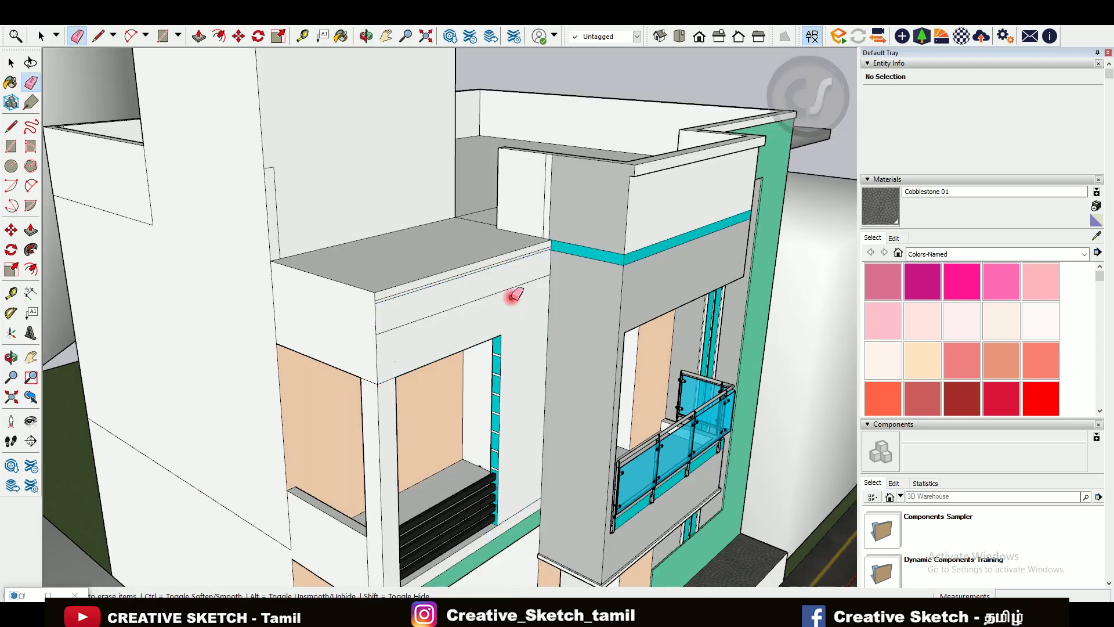
scroll(497, 400, "up", 2)
middle_click_drag(487, 304, 356, 251)
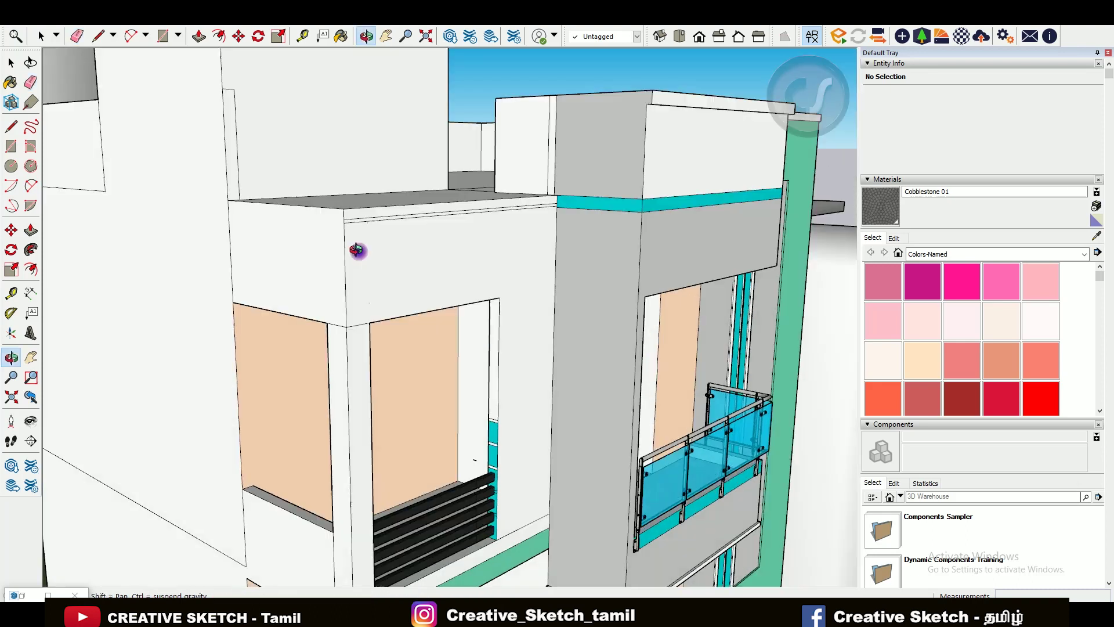
key("l")
scroll(724, 521, "up", 3)
scroll(513, 256, "down", 3)
scroll(485, 407, "down", 2)
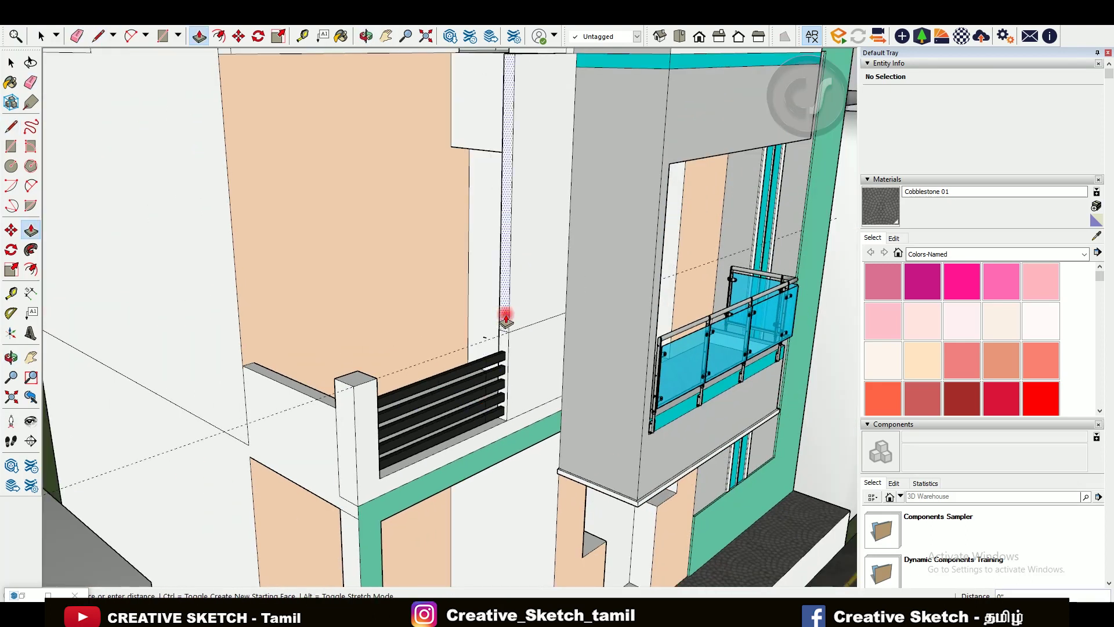
- Push out the thin vertical strip near the lower louvers
key("p")
left_click(505, 316)
left_click(565, 301)
key("e")
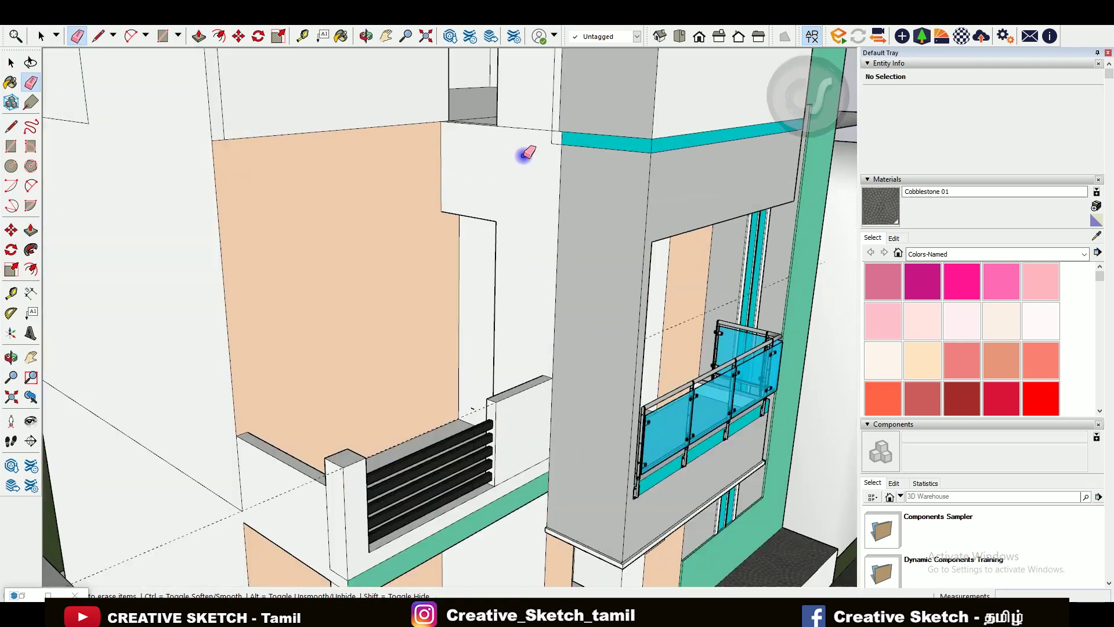
scroll(524, 154, "up", 2)
- Pull out the top strip face on the upper pillar
key("p")
scroll(551, 122, "down", 3)
mouse_move(455, 236)
middle_mouse_down()
mouse_move(489, 212)
mouse_move(462, 286)
middle_mouse_up()
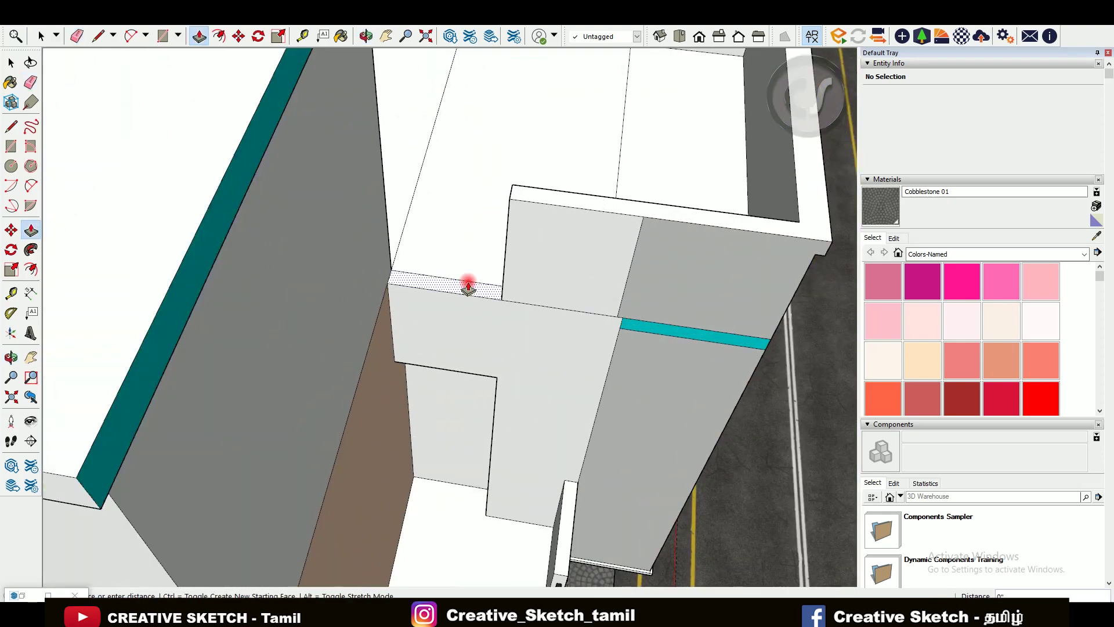
scroll(492, 259, "up", 3)
scroll(492, 259, "down", 5)
scroll(433, 162, "down", 2)
- Orbit from street level to frontal and oblique views to inspect the facade and balcony
key("o")
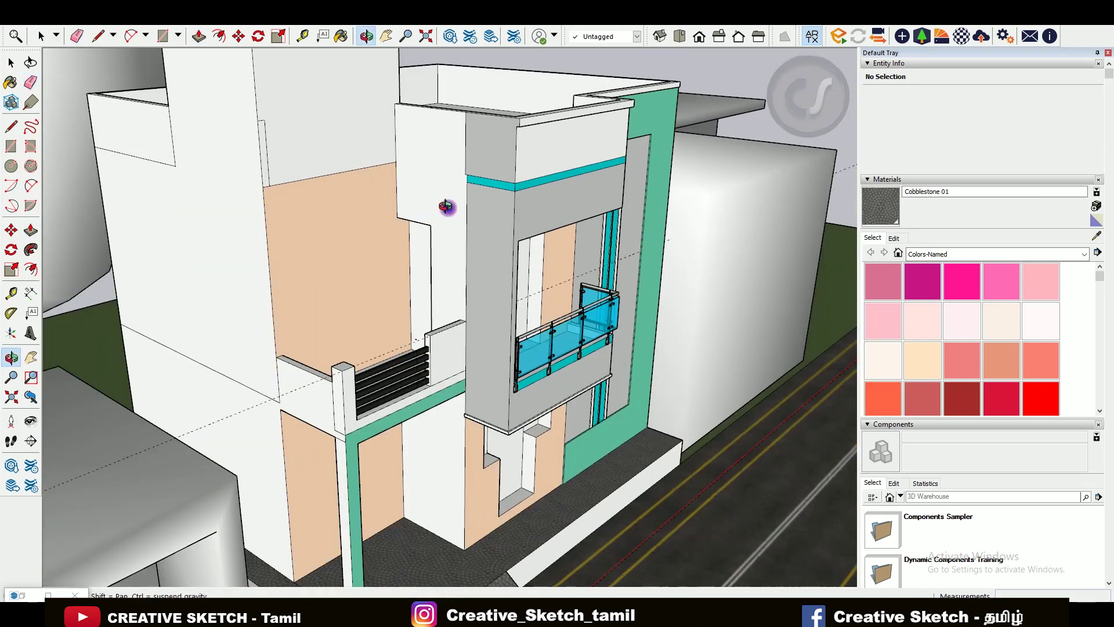
left_click_drag(452, 209, 366, 66)
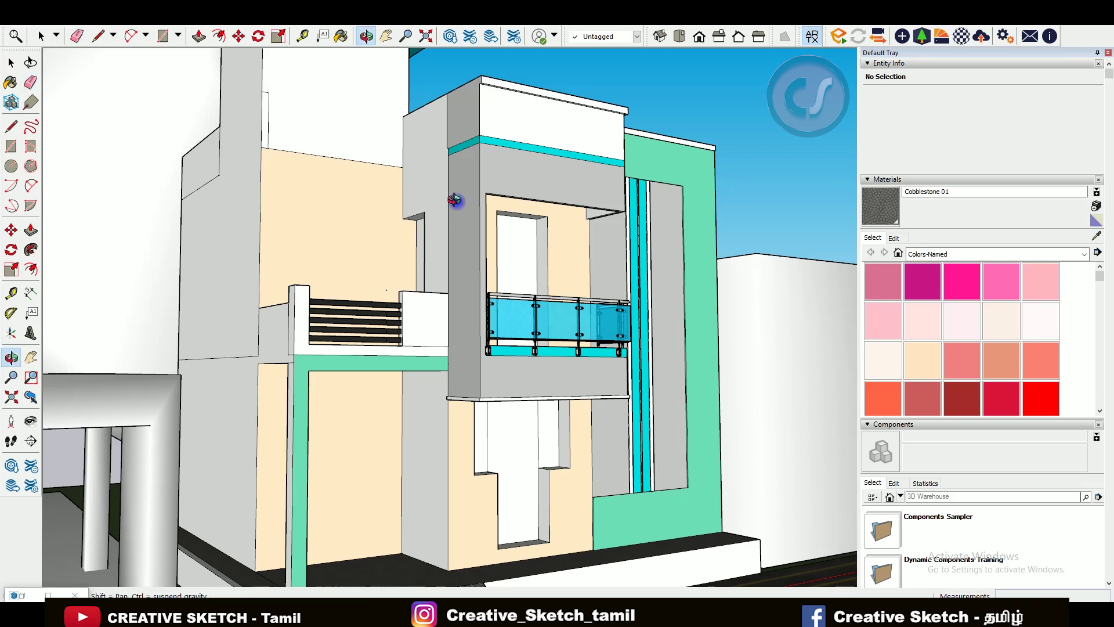
middle_click_drag(458, 204, 312, 155)
middle_click_drag(380, 248, 384, 230)
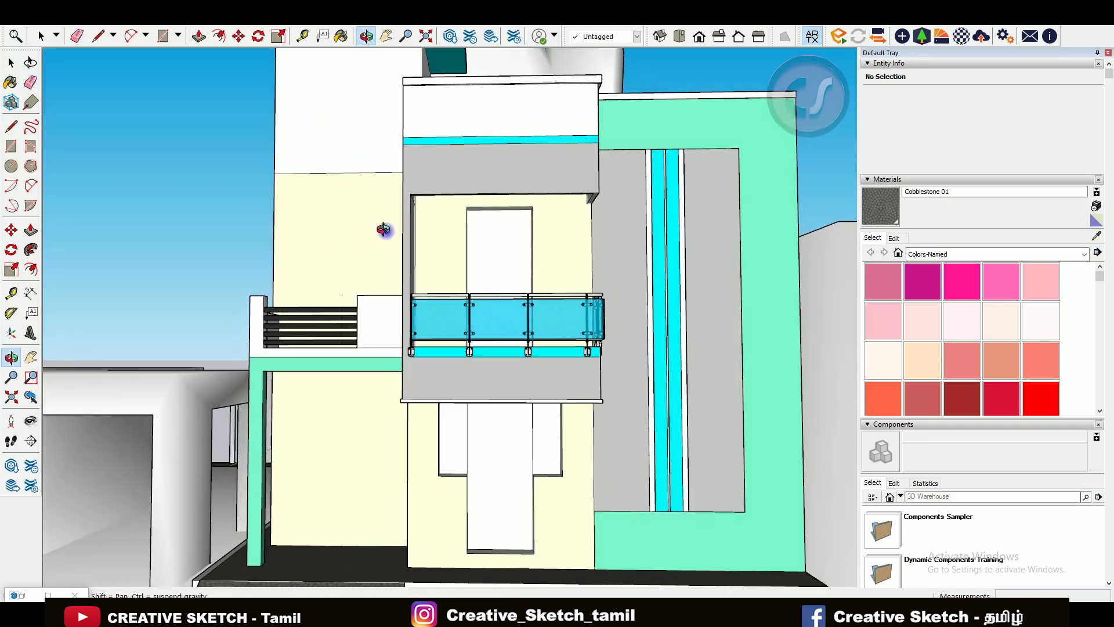
scroll(416, 289, "down", 3)
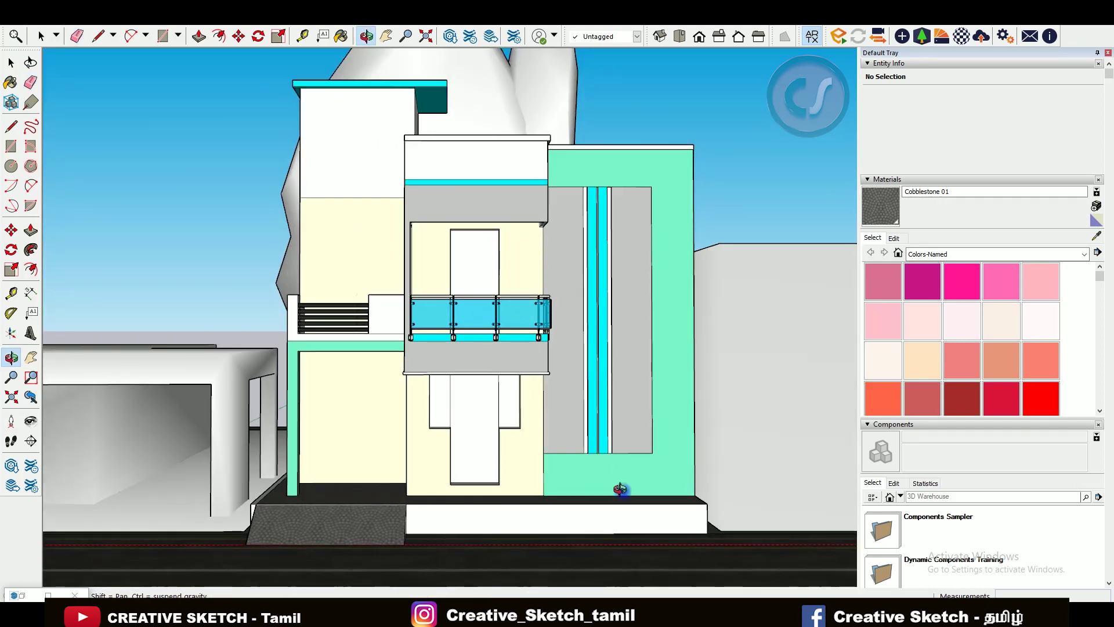
left_click(596, 465)
middle_click_drag(596, 465, 428, 468)
scroll(237, 347, "down", 3)
scroll(237, 347, "up", 5)
mouse_move(242, 383)
middle_mouse_down()
mouse_move(229, 443)
mouse_move(276, 393)
mouse_move(442, 304)
middle_mouse_up()
- Draw a rectangle beside the C-shaped window and extrude it into a projecting sunshade slab
scroll(394, 293, "down", 3)
scroll(558, 356, "down", 2)
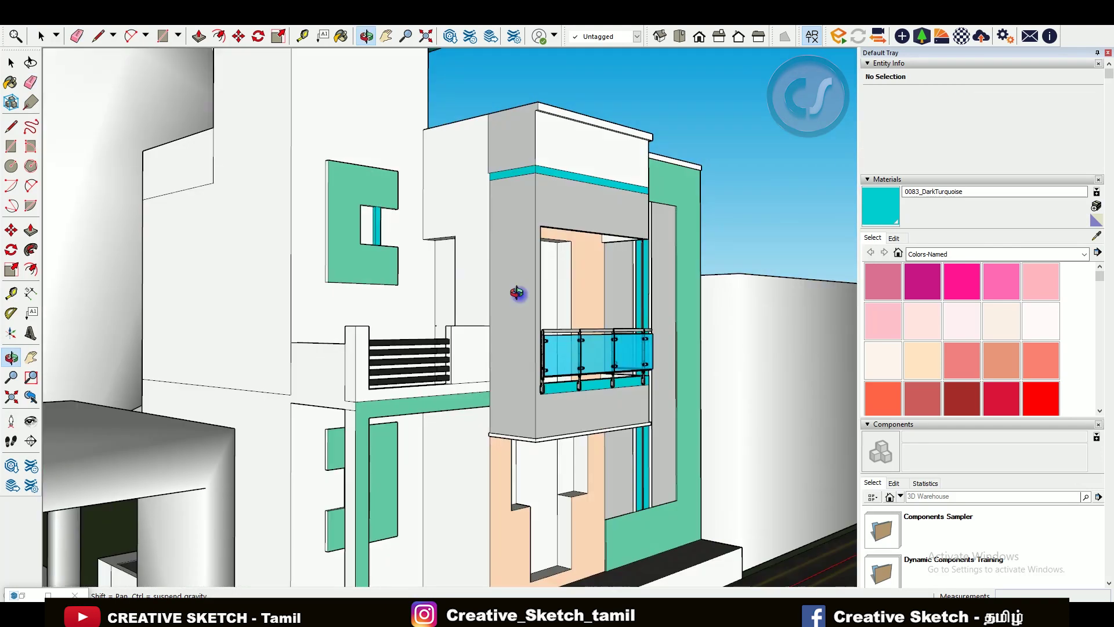
key("t")
scroll(448, 245, "up", 8)
key("r")
left_click(565, 237)
key("p")
double_click(526, 238)
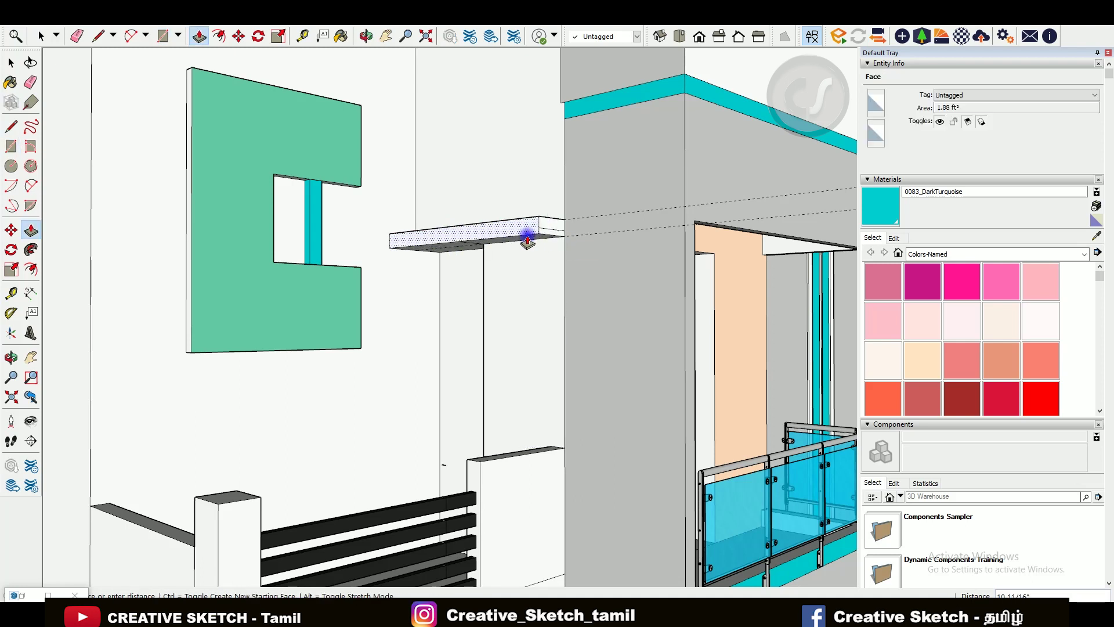
- Orbit around the new sunshade slab to check its end and the facade
middle_click_drag(530, 237, 336, 253)
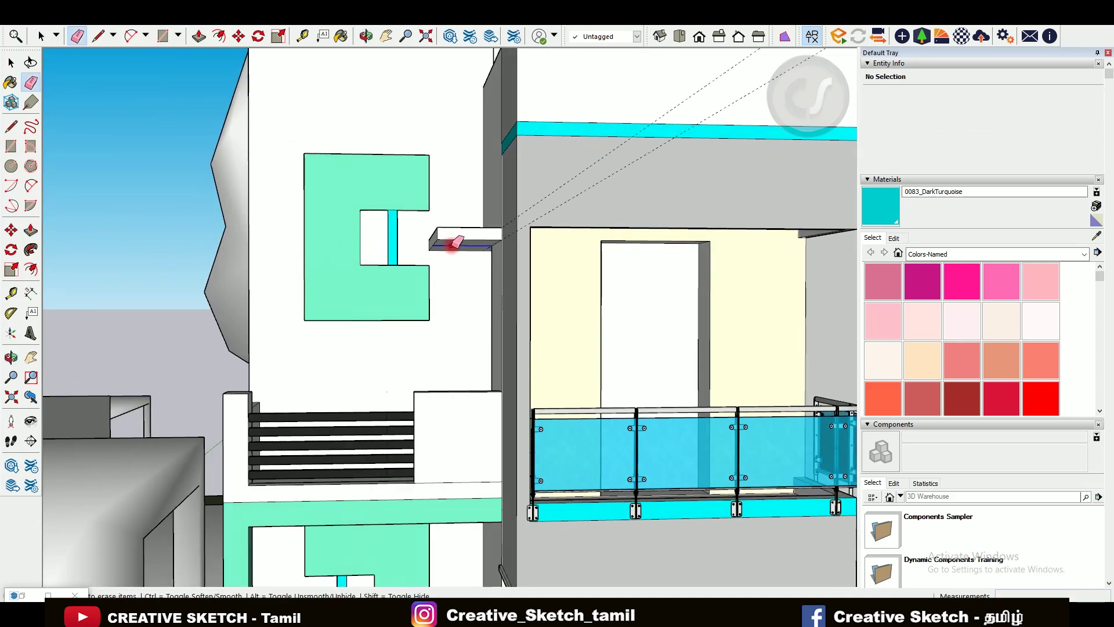
middle_click_drag(455, 242, 468, 291)
scroll(458, 267, "up", 3)
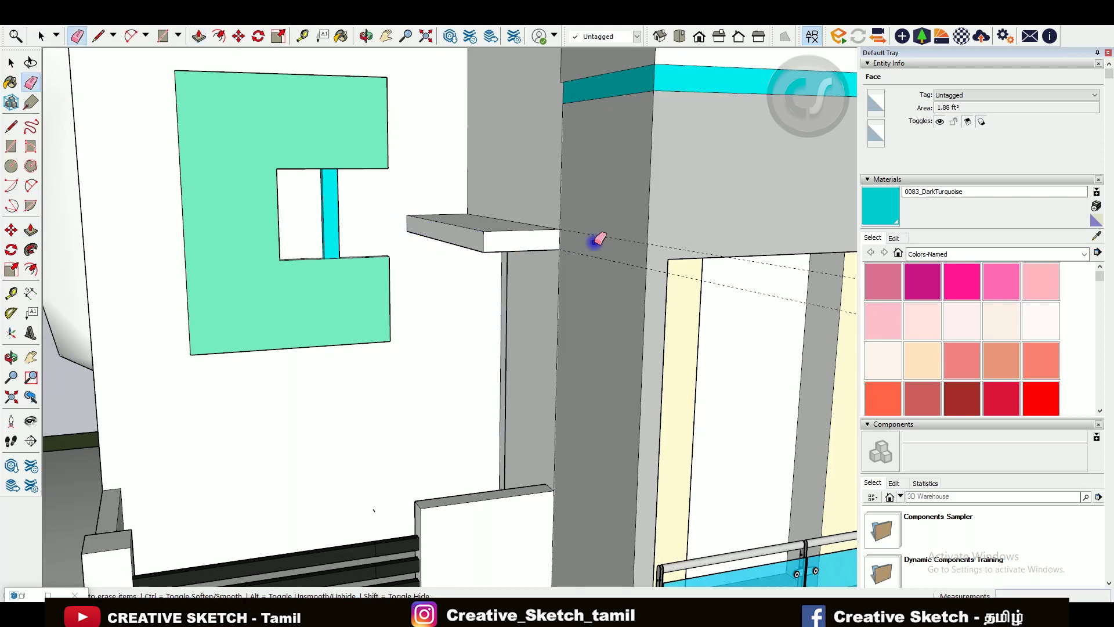
middle_click_drag(594, 269, 466, 220)
scroll(466, 220, "down", 5)
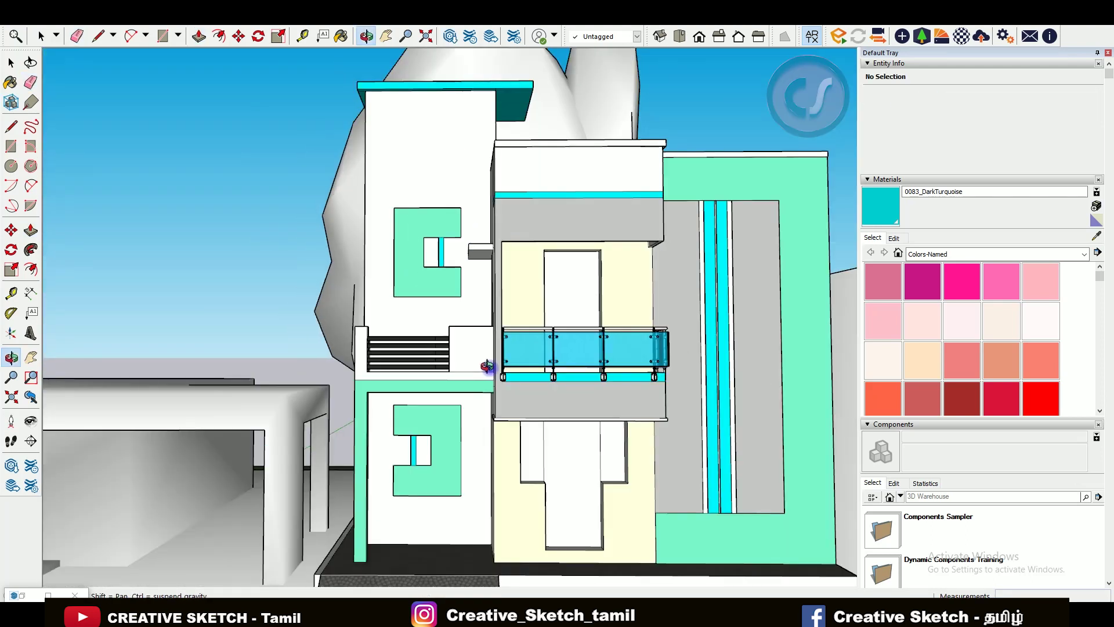
scroll(486, 366, "up", 5)
- Outline a beam under the lower-left floor slab and push it down 9 3/4"
key("t")
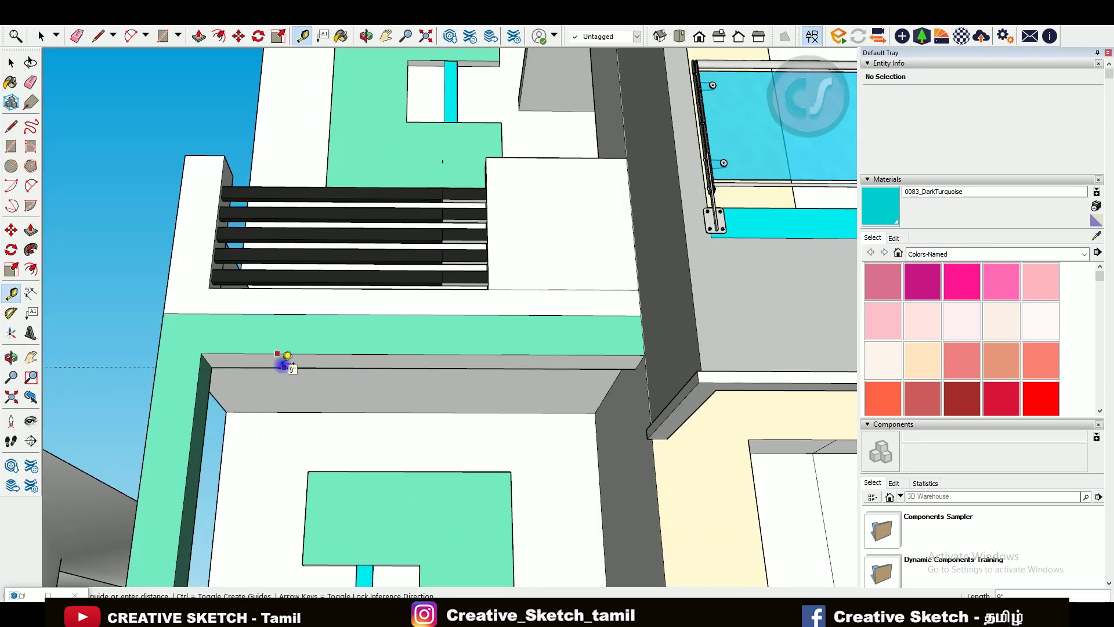
left_click(285, 364)
scroll(284, 363, "up", 2)
key("l")
left_click(139, 351)
left_click(712, 355)
key("p")
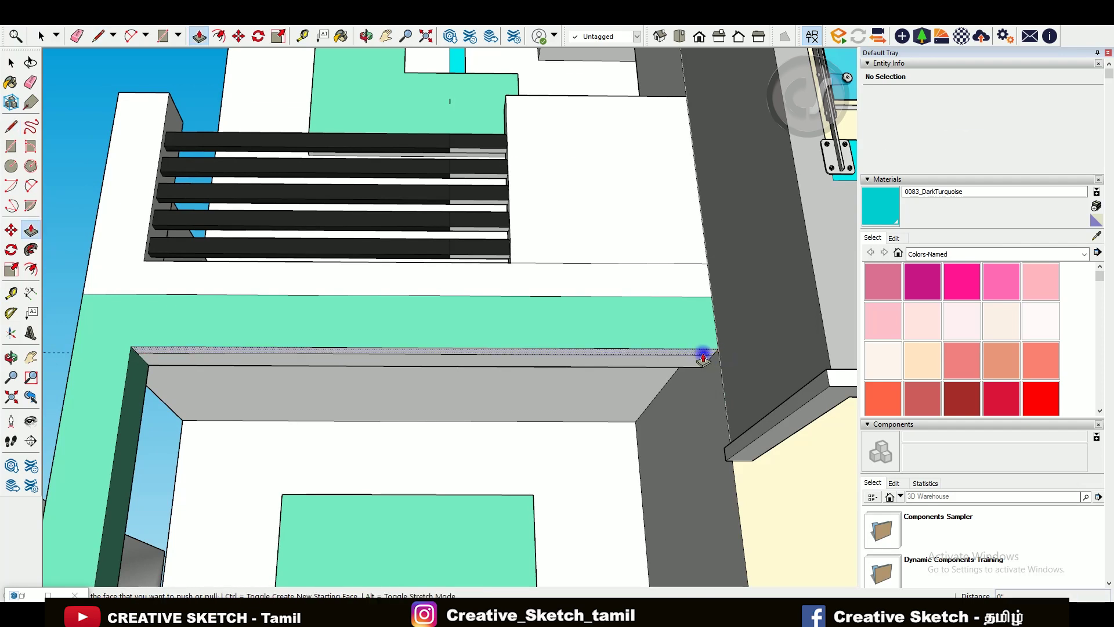
left_click(707, 413)
scroll(672, 368, "down", 5)
middle_click_drag(672, 368, 491, 386)
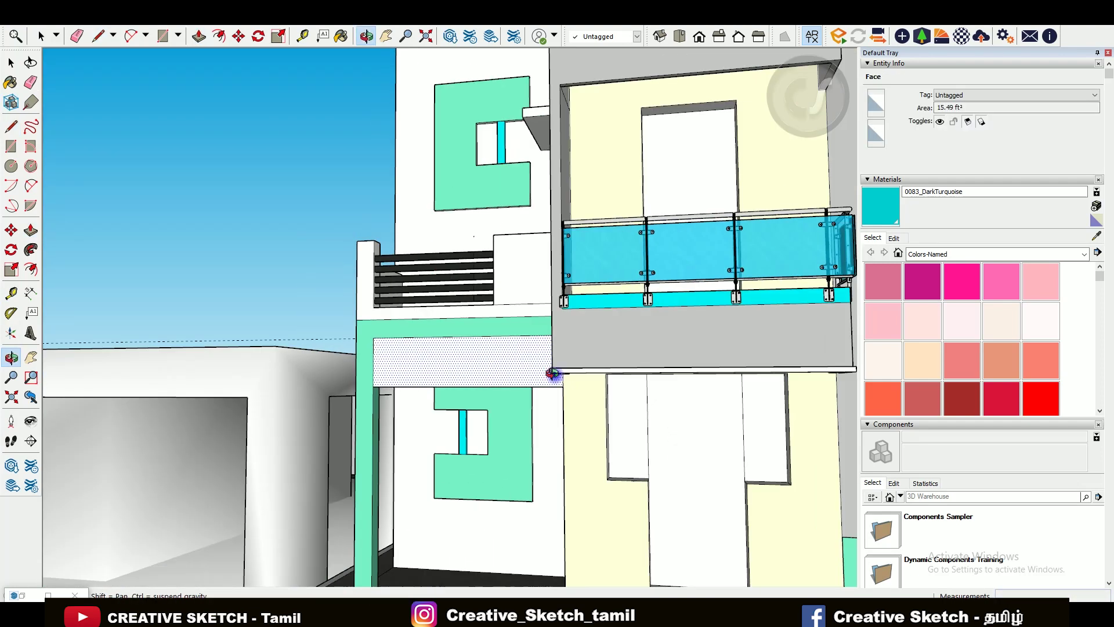
scroll(480, 206, "up", 2)
- Place Tape Measure guides on the upper stair tower wall
key("t")
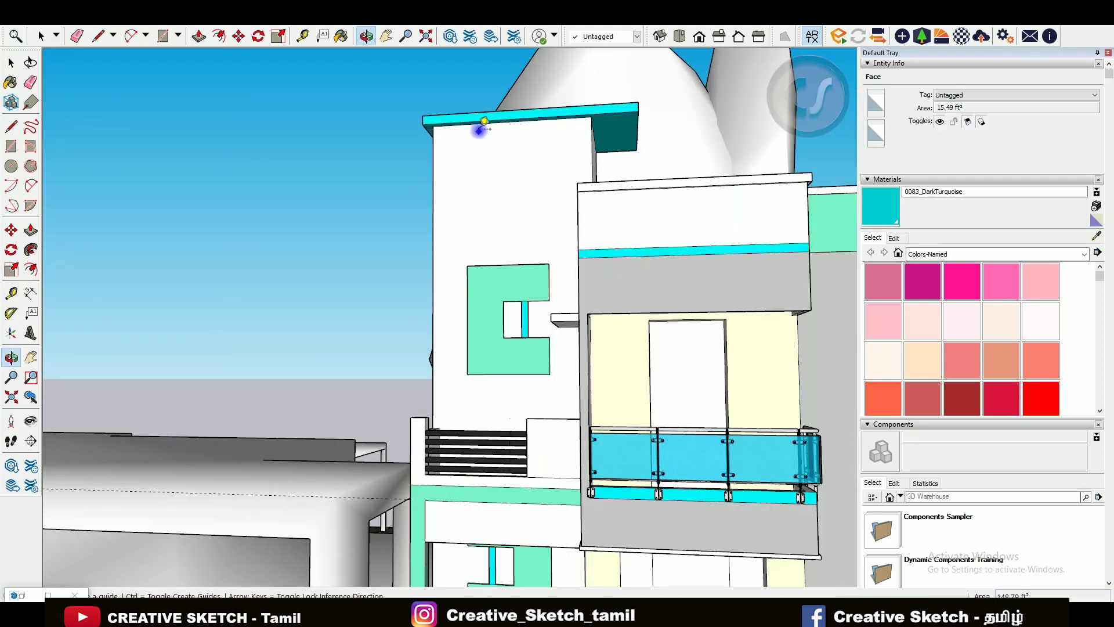
scroll(491, 120, "up", 2)
scroll(464, 200, "down", 2)
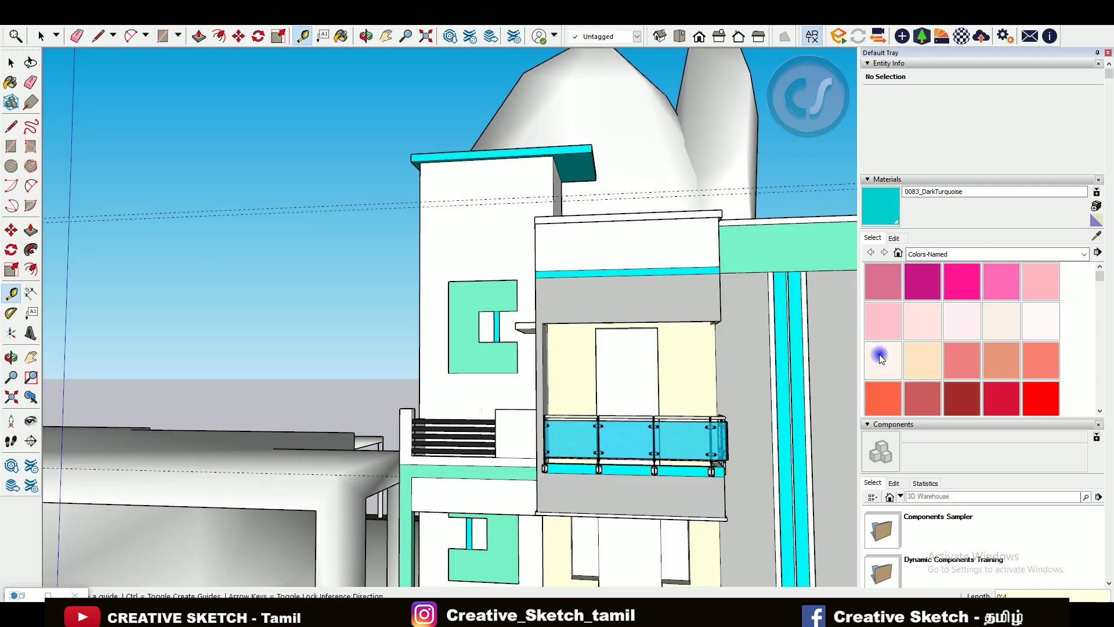
scroll(322, 168, "down", 2)
key("r")
scroll(316, 168, "down", 2)
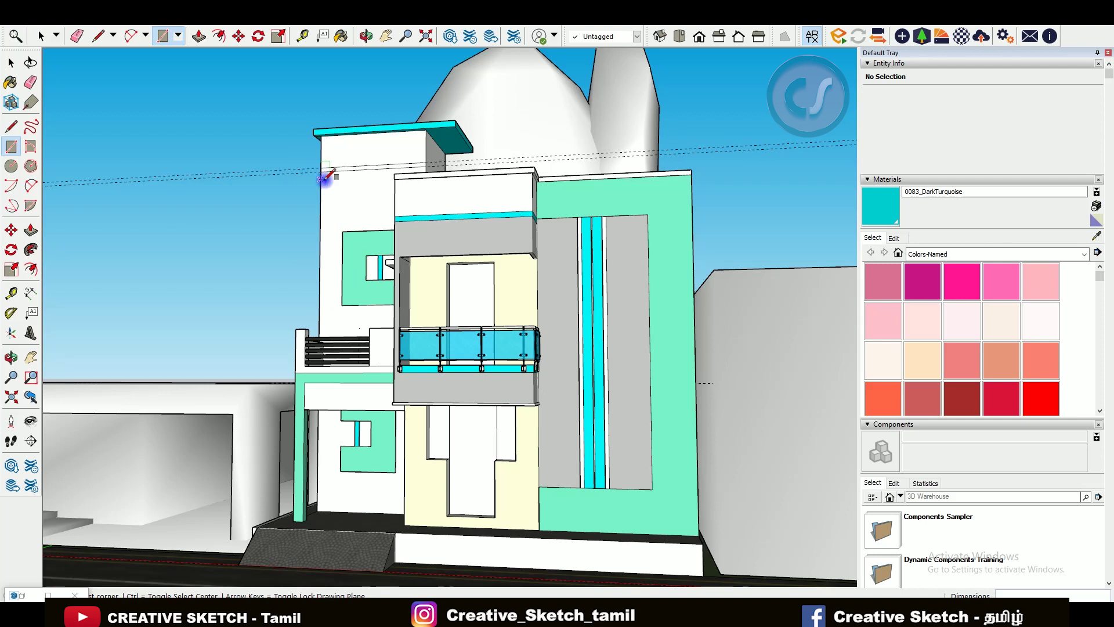
scroll(326, 177, "up", 2)
key("e")
scroll(749, 306, "up", 2)
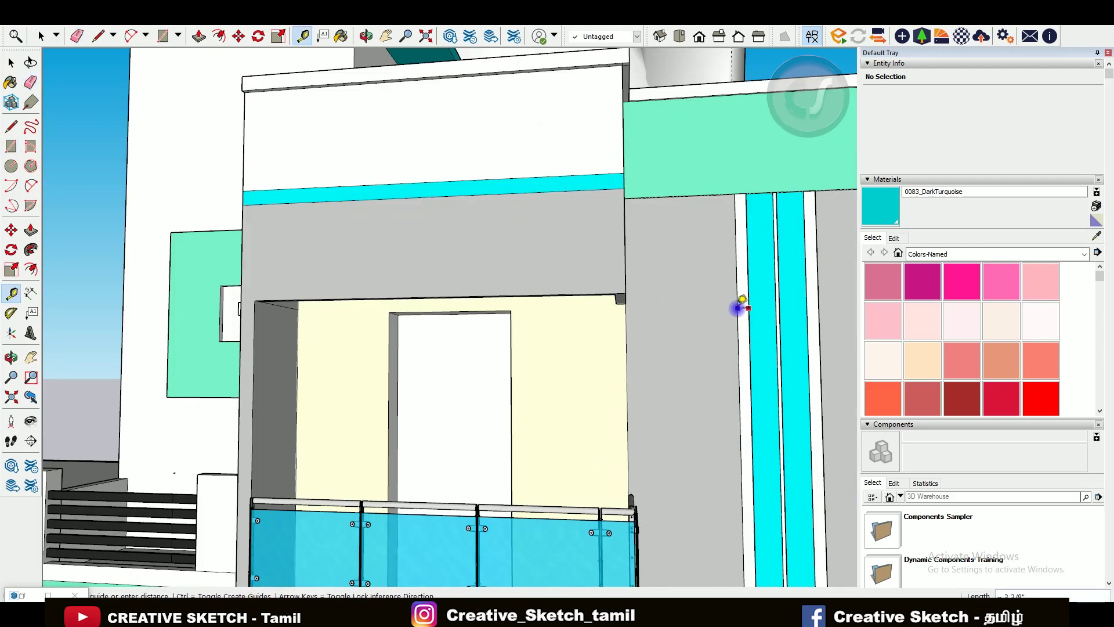
scroll(742, 306, "down", 1)
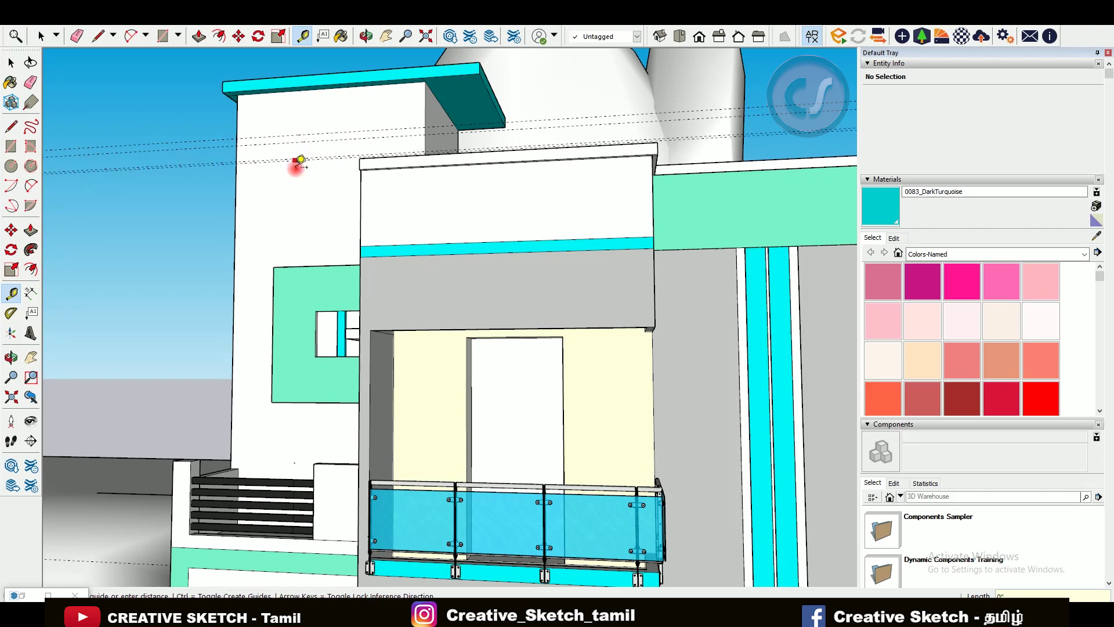
scroll(296, 173, "up", 1)
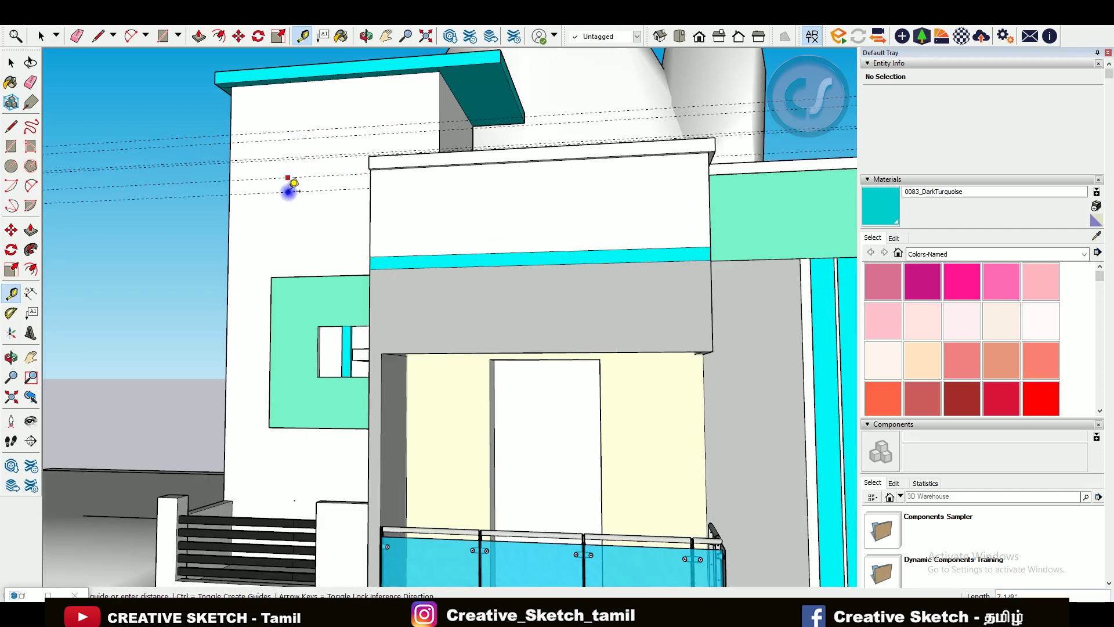
- Draw two band rectangles across the upper tower wall
middle_click_drag(293, 184, 308, 257)
left_click(187, 100)
left_click(428, 162)
scroll(269, 154, "up", 2)
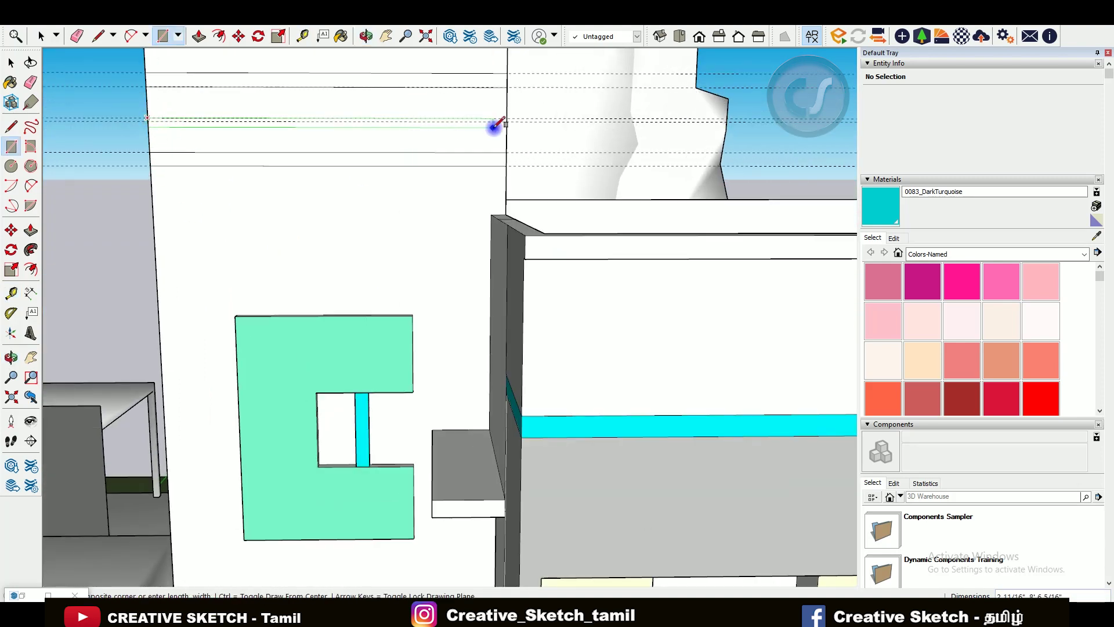
left_click(492, 124)
scroll(492, 124, "down", 3)
middle_click_drag(299, 199, 137, 159)
- Paint both tower bands turquoise and apply grey Plaster 02 to the top
key("p")
key("b")
left_click(374, 194)
left_click(375, 219)
left_click(346, 162, "alt")
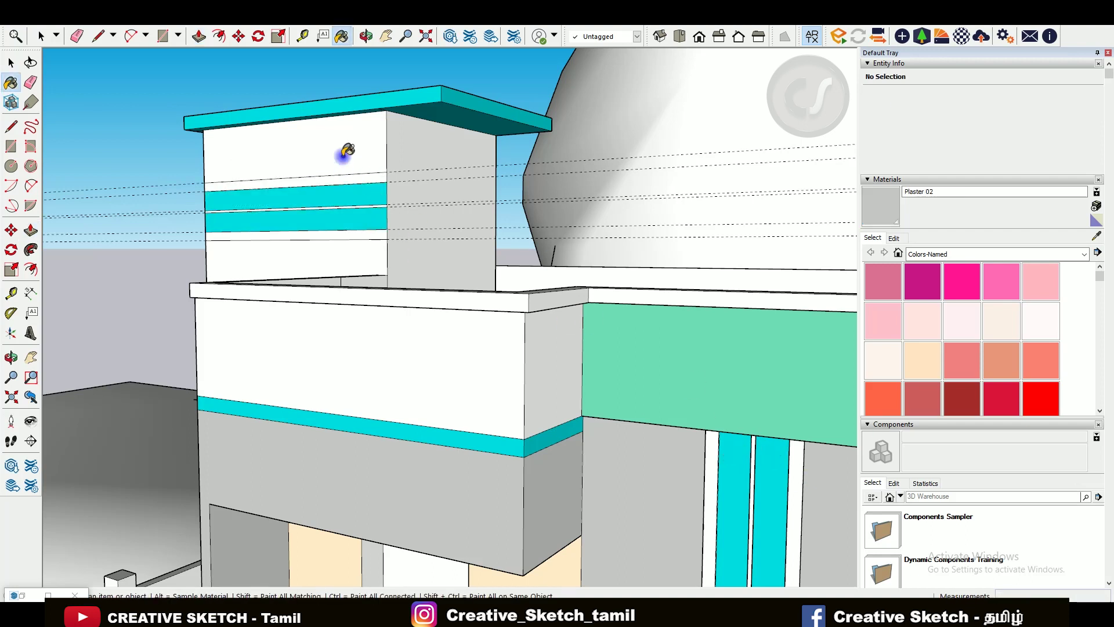
scroll(348, 180, "up", 2)
scroll(336, 186, "up", 2)
- Orbit out to view the whole building with the finished stair tower
key("p")
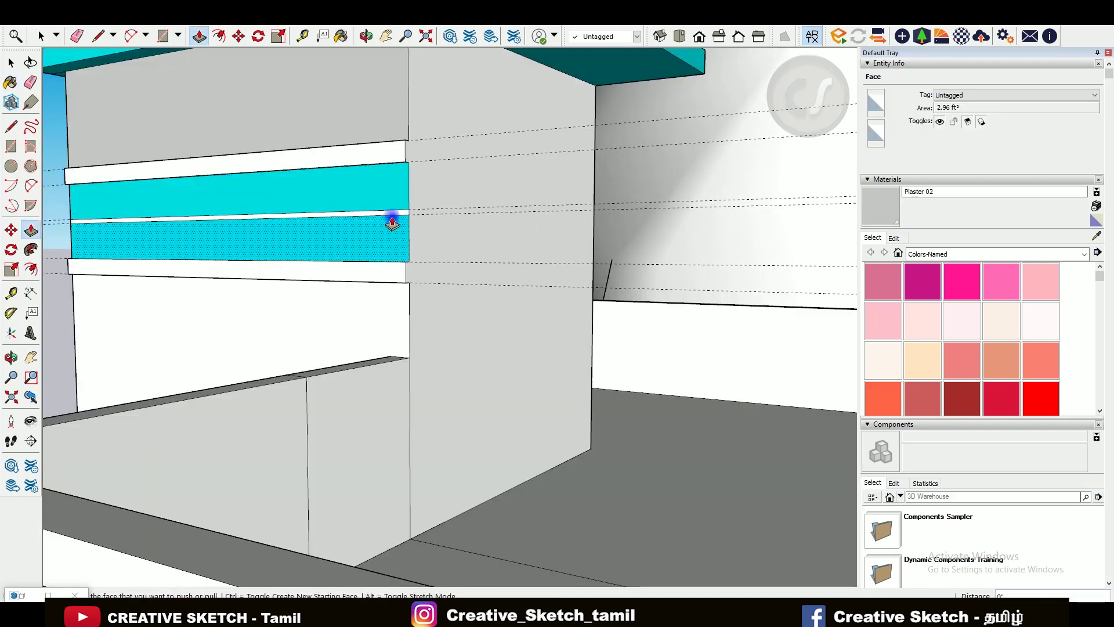
scroll(383, 236, "down", 2)
scroll(465, 231, "down", 3)
mouse_move(466, 231)
middle_mouse_down()
mouse_move(413, 187)
mouse_move(297, 181)
mouse_move(338, 318)
middle_mouse_up()
scroll(331, 325, "up", 1)
scroll(337, 328, "up", 1)
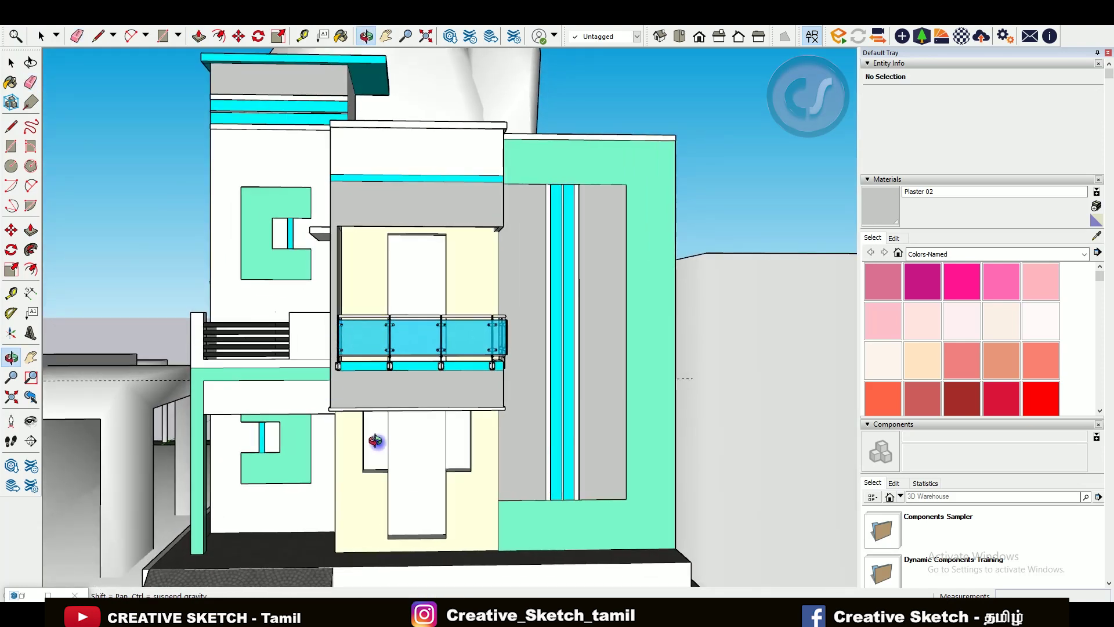
- Zoom around the left wing while switching between the Line and Orbit tools
scroll(376, 441, "down", 1)
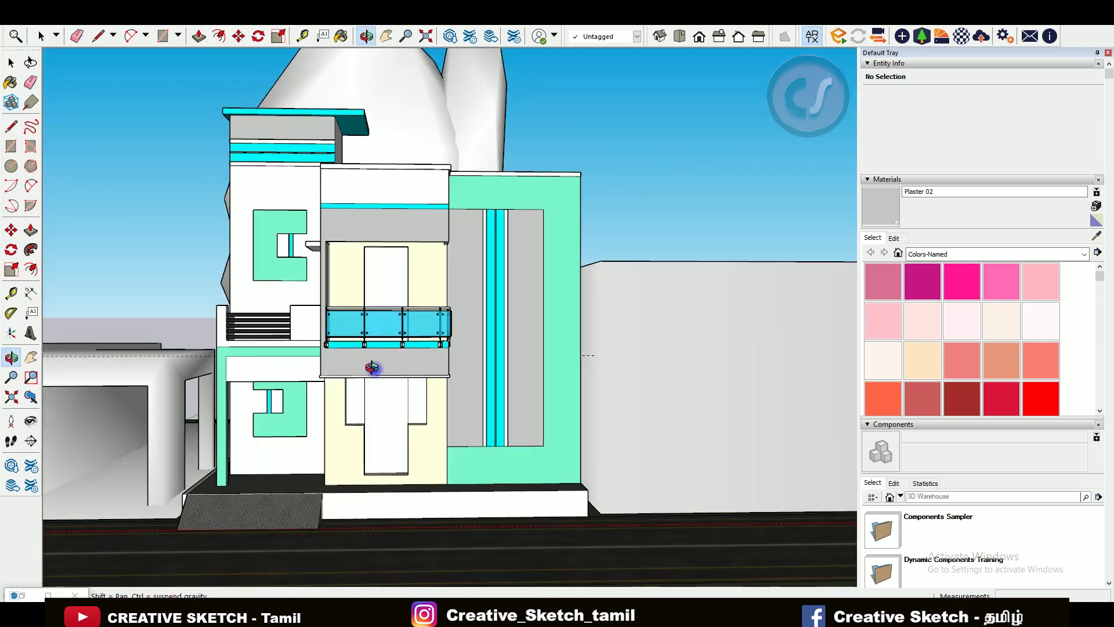
scroll(240, 388, "up", 3)
scroll(239, 388, "up", 2)
key("l")
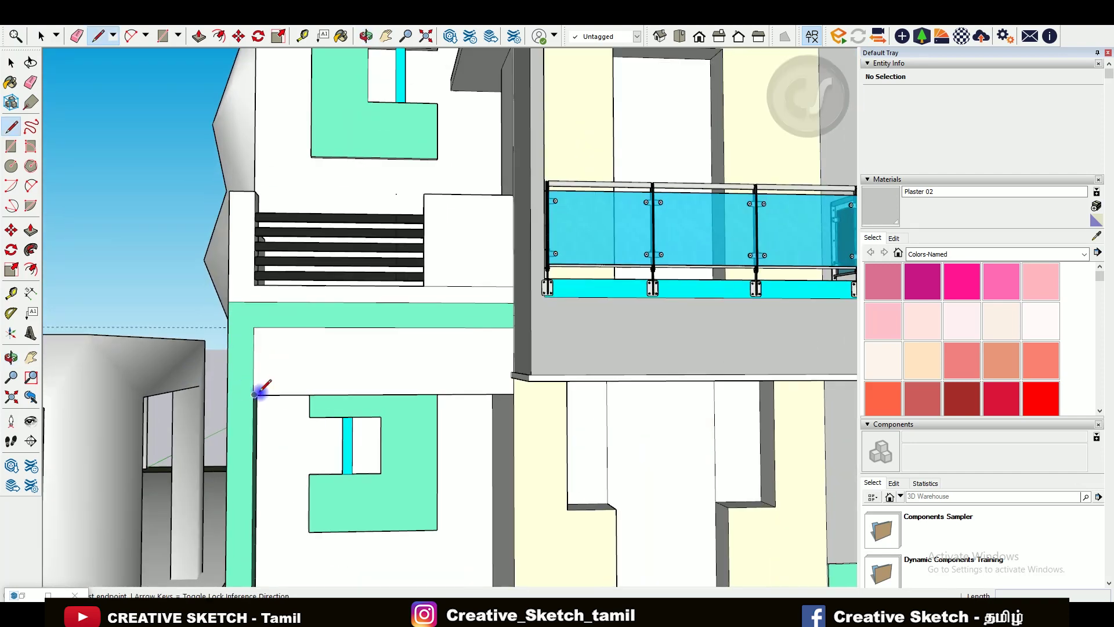
scroll(256, 363, "down", 1)
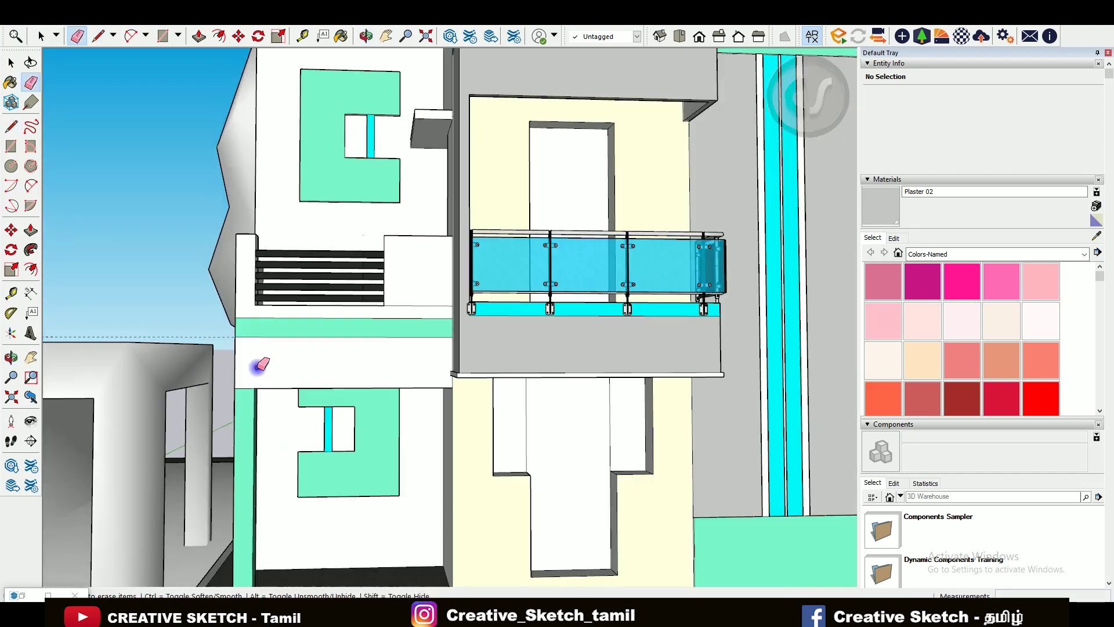
scroll(243, 361, "down", 3)
key("o")
scroll(323, 390, "up", 3)
scroll(323, 391, "up", 3)
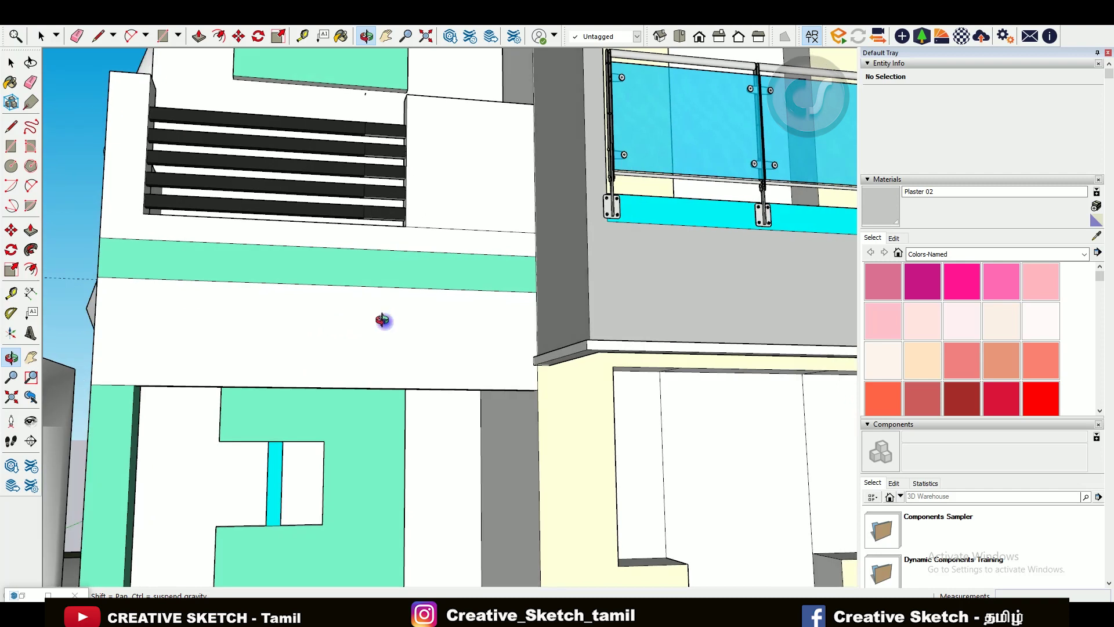
scroll(380, 318, "up", 3)
- Paint the left wing's wall panel MediumAquamarine
key("p")
scroll(636, 301, "down", 2)
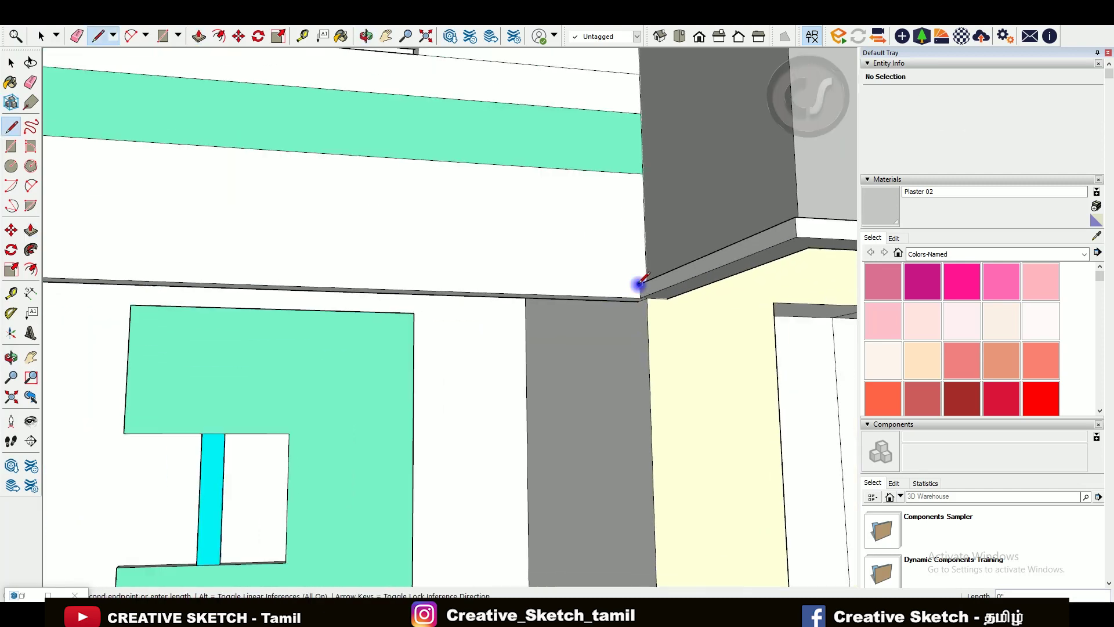
scroll(638, 281, "down", 2)
key("e")
key("b")
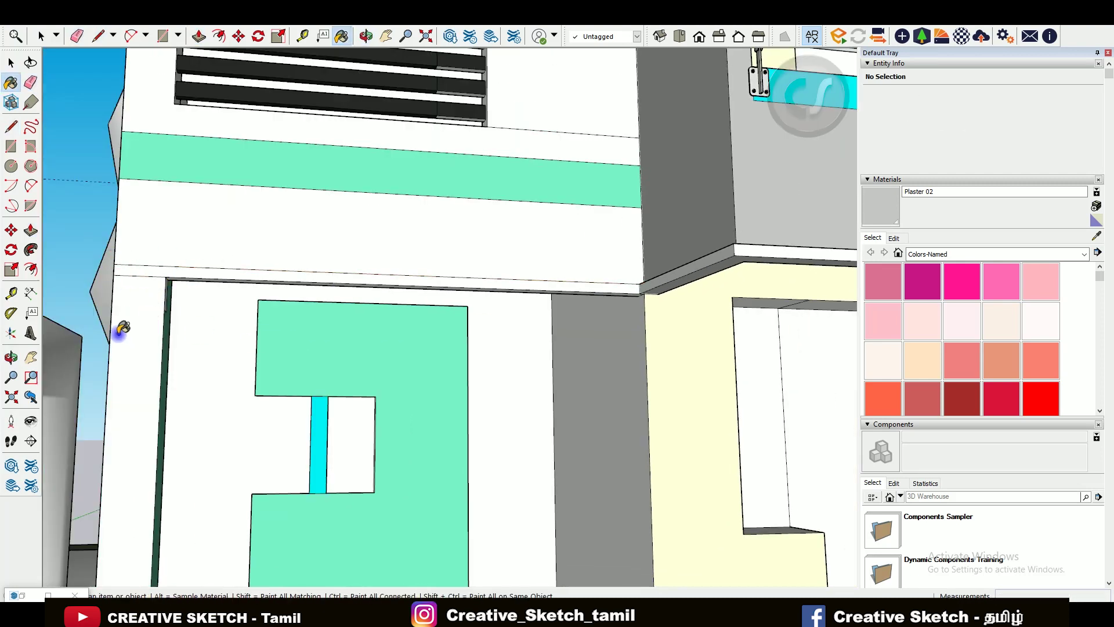
left_click(145, 291, "alt")
- Orbit around the building to inspect the slab edge and select a wall face
middle_click_drag(157, 301, 423, 321)
key("p")
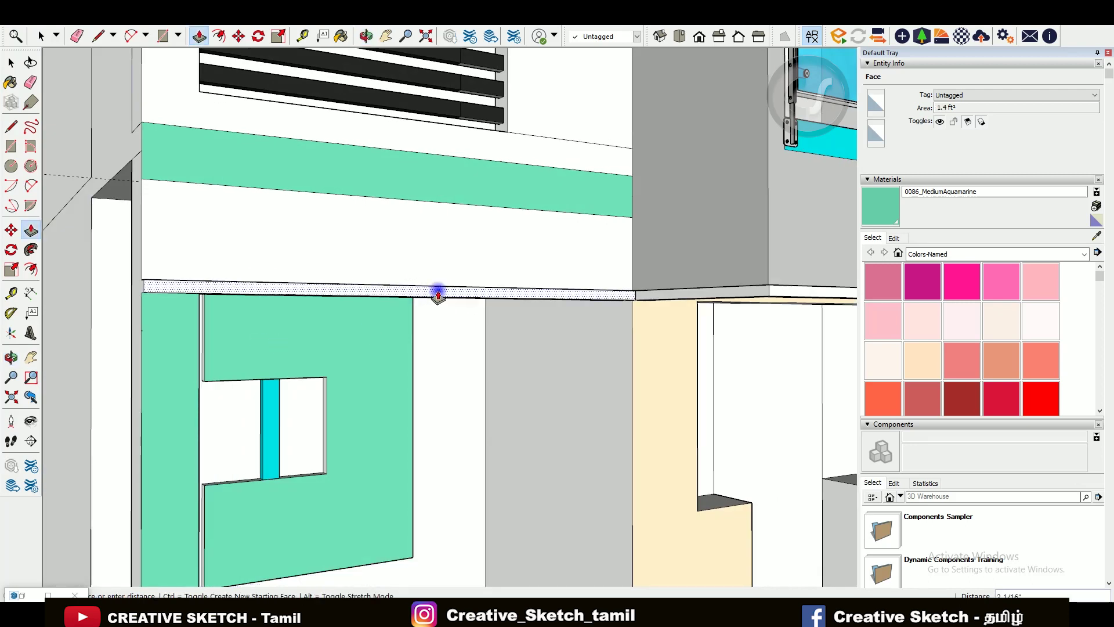
scroll(265, 315, "down", 3)
mouse_move(266, 316)
middle_mouse_down()
mouse_move(152, 285)
mouse_move(440, 335)
middle_mouse_up()
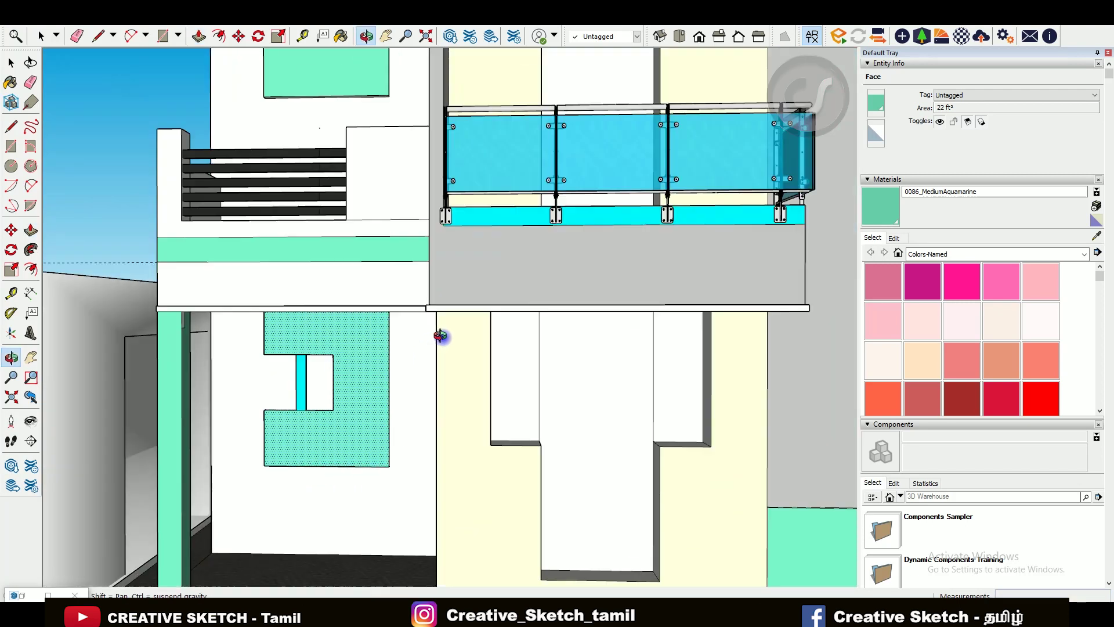
mouse_move(346, 321)
middle_mouse_down()
mouse_move(517, 422)
mouse_move(593, 426)
middle_mouse_up()
scroll(325, 390, "up", 3)
key("l")
key("space")
left_click(495, 448)
- Repaint the grey top fascia with the Default white material
scroll(363, 380, "down", 3)
scroll(241, 348, "down", 3)
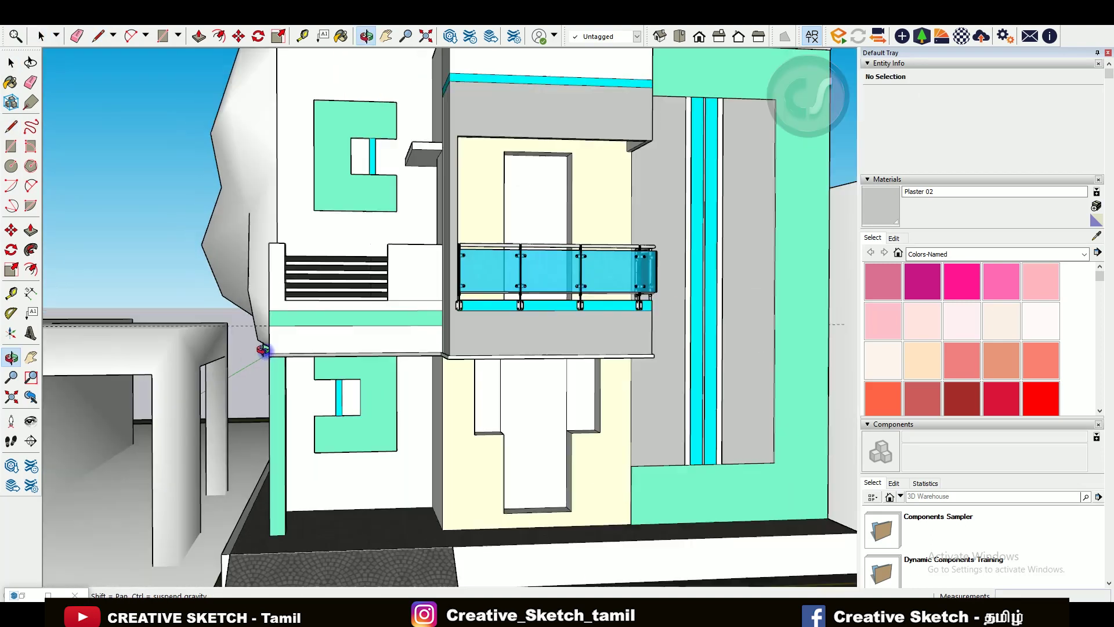
scroll(219, 253, "down", 2)
scroll(218, 274, "up", 2)
key("b")
left_click(284, 82)
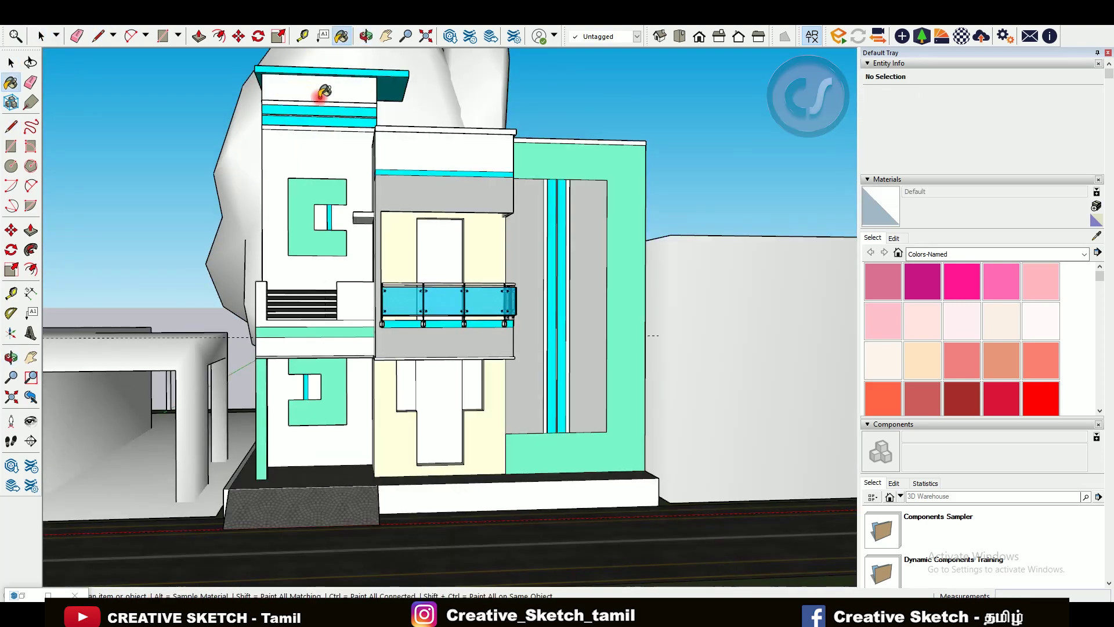
- Orbit to a frontal view and start a line at the balcony slab corner
scroll(361, 84, "up", 3)
scroll(359, 146, "down", 4)
scroll(308, 139, "down", 2)
middle_click_drag(308, 139, 215, 295)
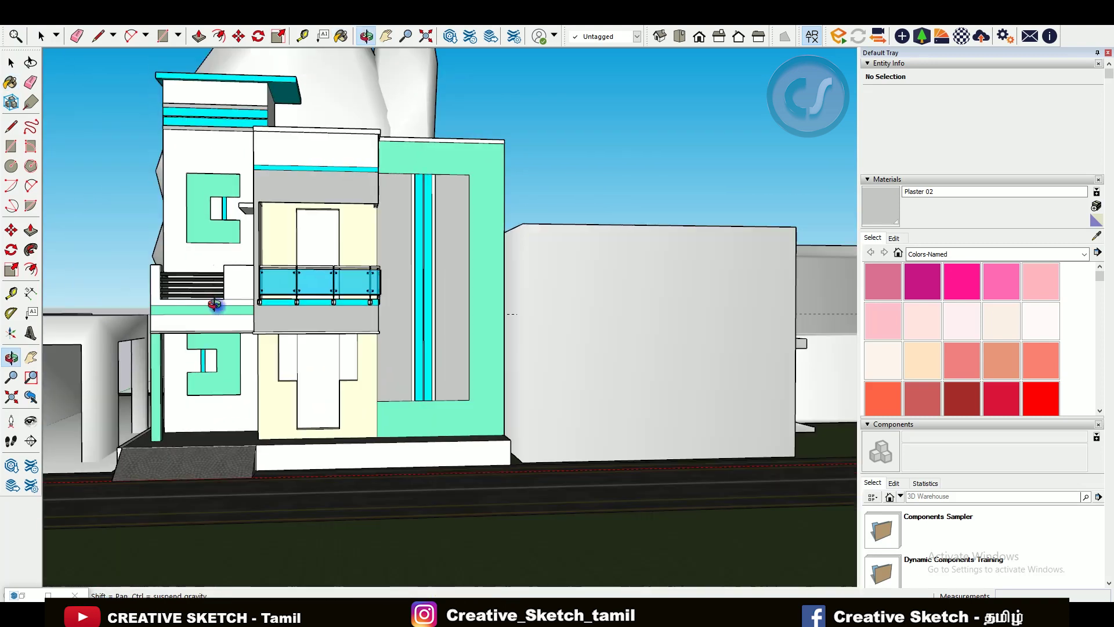
mouse_move(724, 524)
middle_mouse_down()
mouse_move(331, 466)
mouse_move(356, 313)
mouse_move(336, 327)
middle_mouse_up()
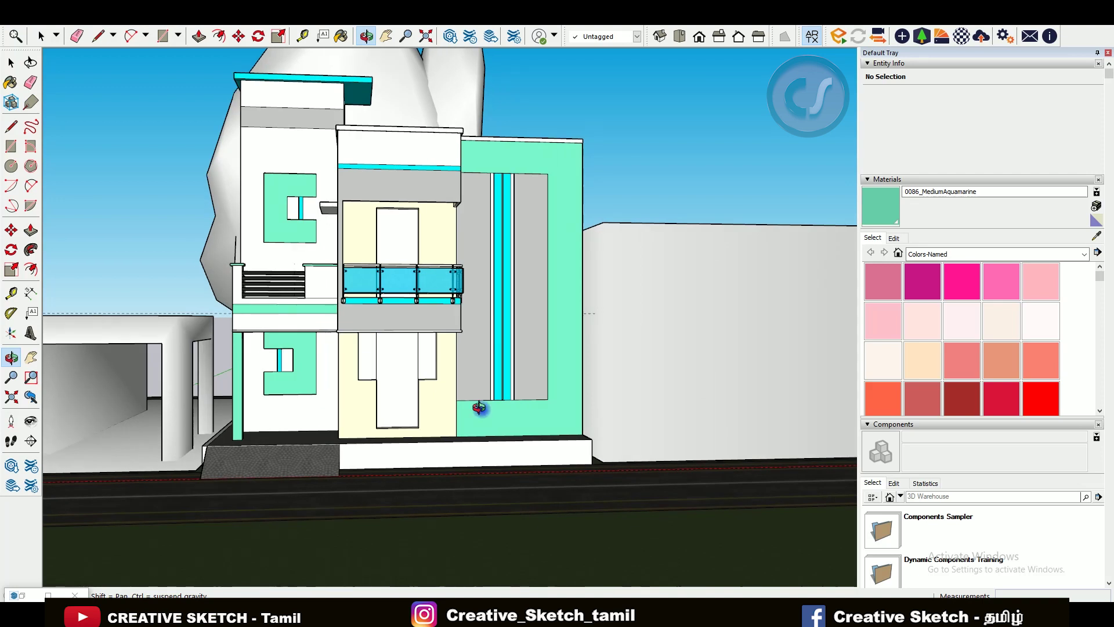
scroll(363, 338, "up", 5)
scroll(437, 228, "up", 2)
key("l")
left_click(639, 142)
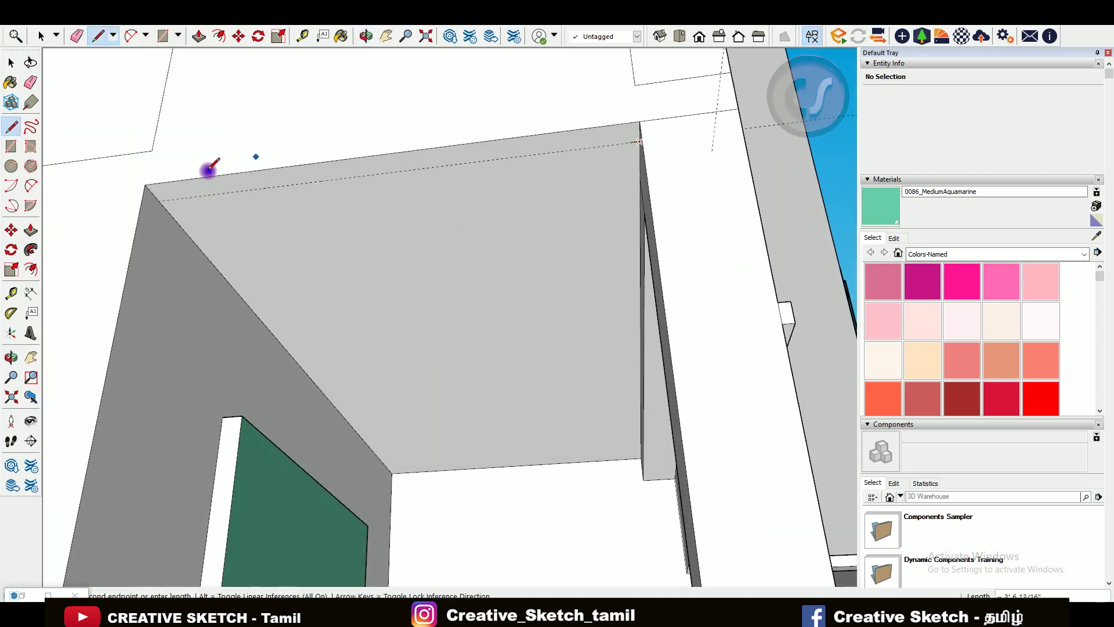
- Split off a strip along the balcony slab edge and push it downward
left_click(162, 200)
key("p")
middle_click_drag(666, 244, 443, 291)
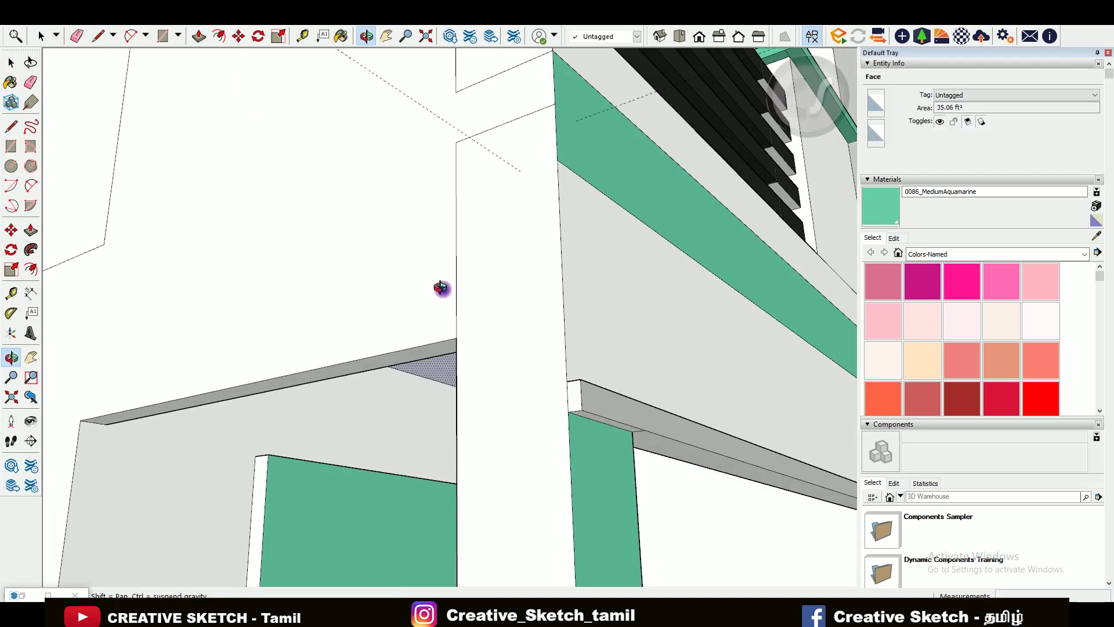
left_click_drag(428, 359, 406, 393)
scroll(366, 360, "down", 10)
mouse_move(325, 325)
middle_mouse_down()
mouse_move(303, 274)
mouse_move(449, 305)
middle_mouse_up()
scroll(382, 221, "up", 3)
middle_click_drag(382, 221, 340, 271)
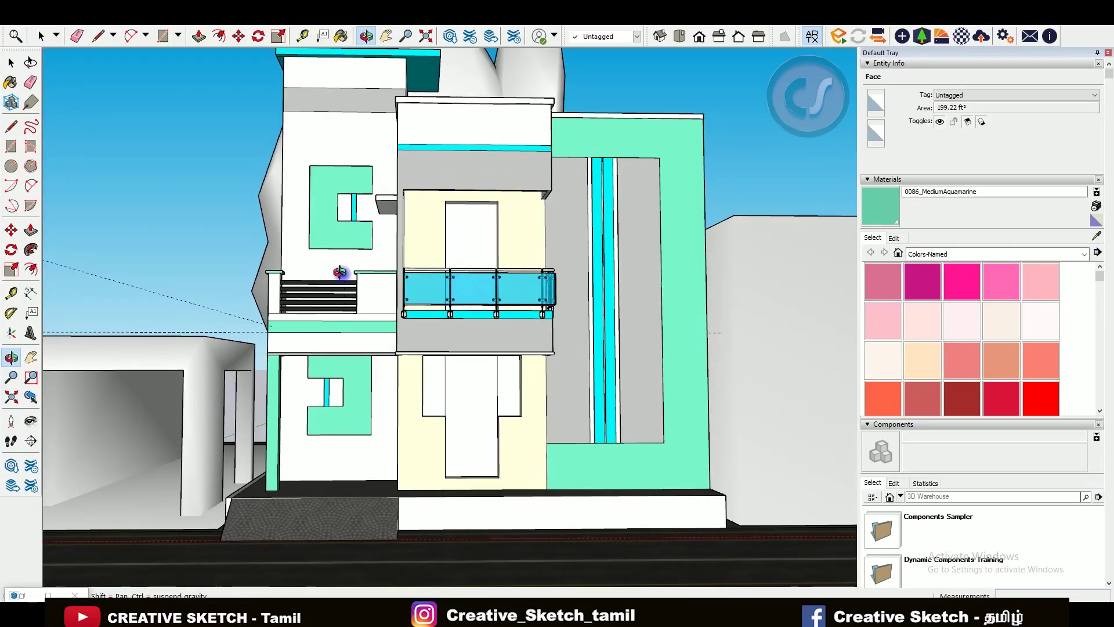
scroll(299, 114, "up", 3)
- Place two guides on the upper wall, draw a band rectangle between them, paint it aquamarine
key("t")
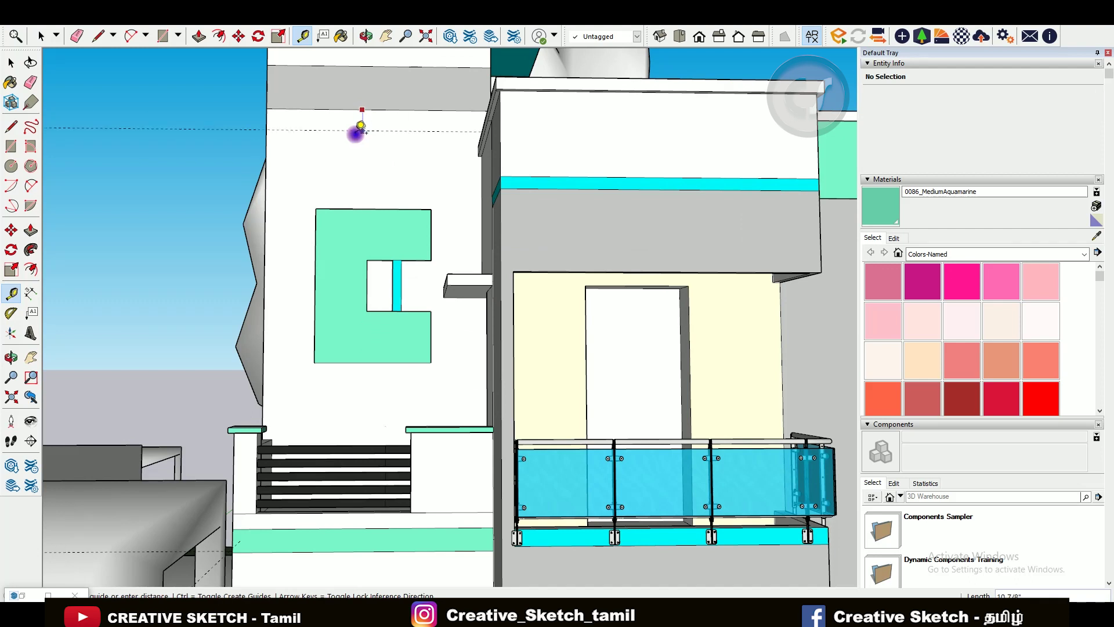
left_click(361, 141)
scroll(304, 112, "up", 3)
key("r")
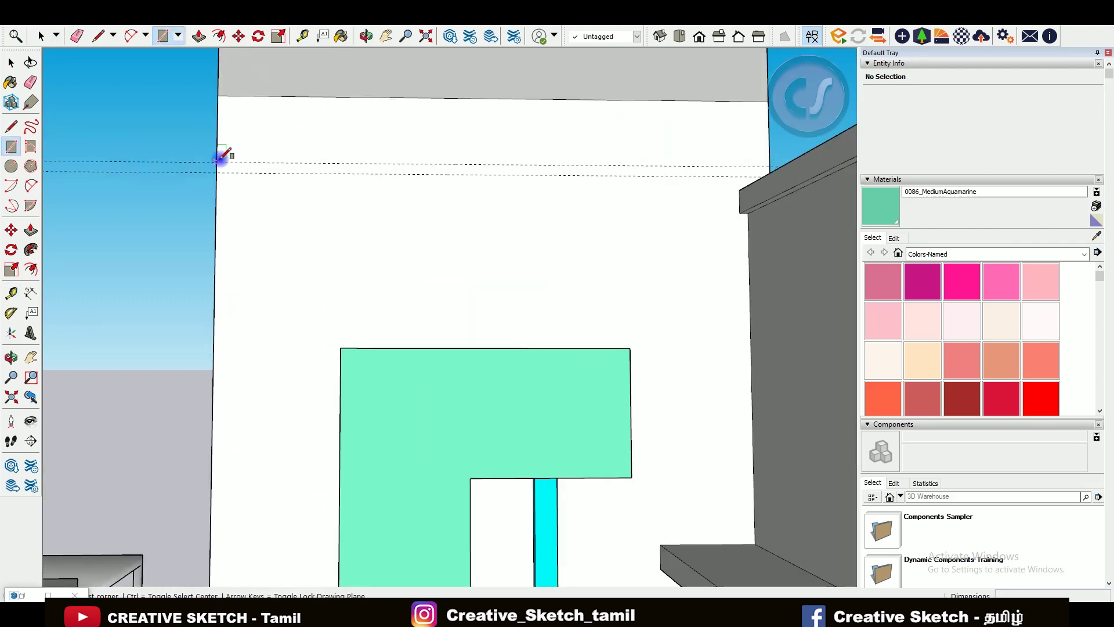
key("t")
left_click(692, 544)
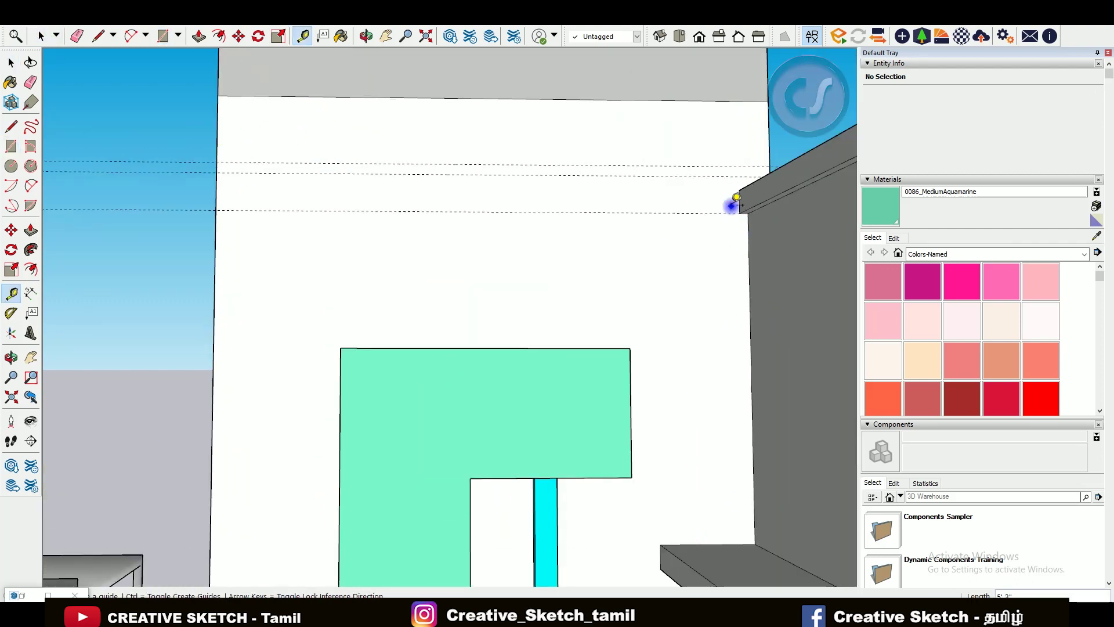
key("r")
left_click(217, 186)
left_click(740, 213)
key("b")
left_click(579, 191)
- Orbit to a frontal view of the facade to review the new band and guides
scroll(574, 195, "down", 5)
key("e")
mouse_move(558, 216)
middle_mouse_down()
mouse_move(565, 193)
mouse_move(336, 211)
middle_mouse_up()
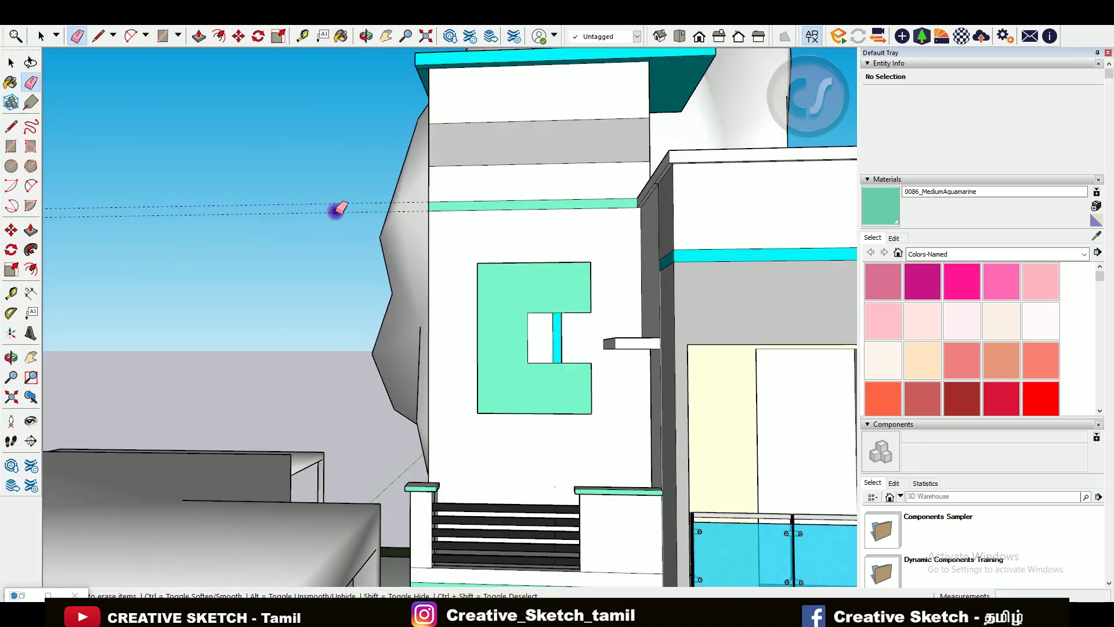
scroll(337, 211, "up", 2)
middle_click_drag(471, 255, 413, 267)
middle_click_drag(411, 224, 555, 407)
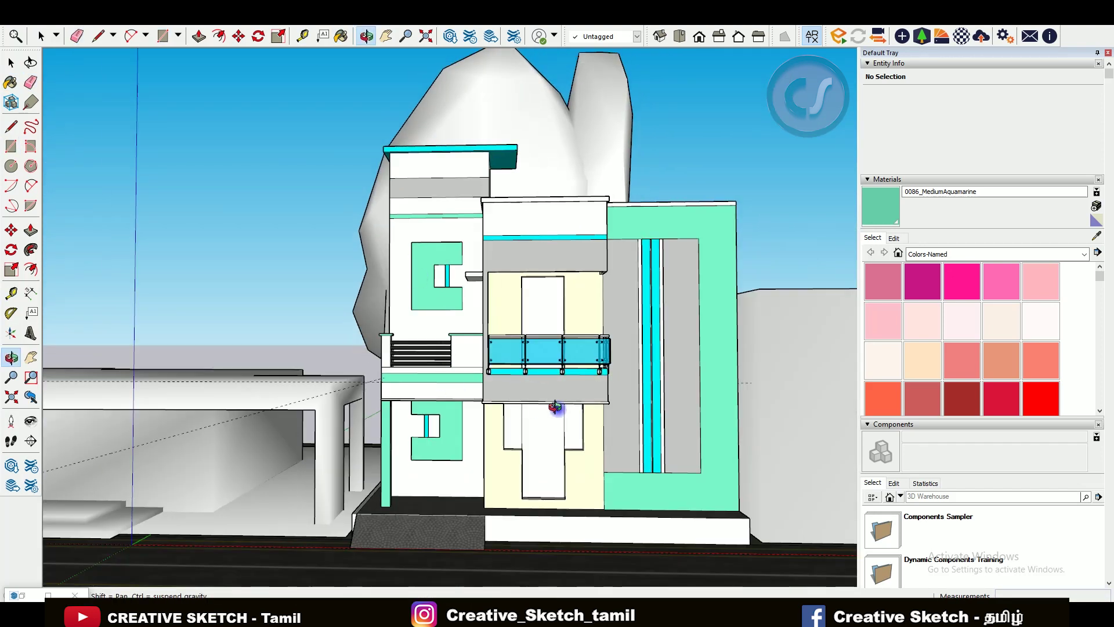
key("b")
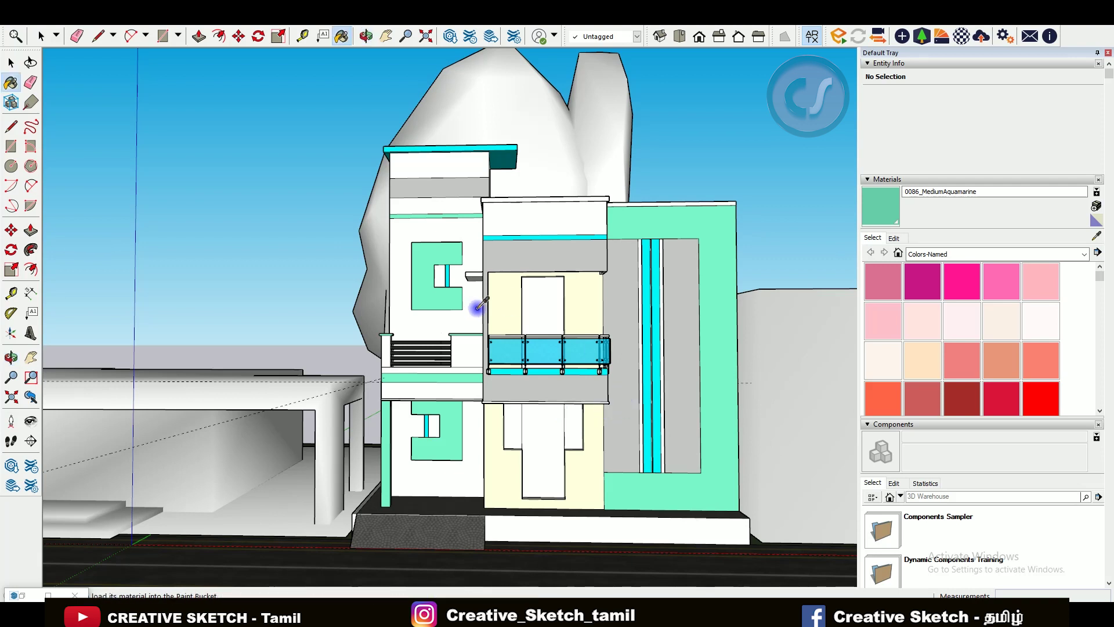
- Paint the left upper wall with sampled Plaster 02, undoing a trial white repaint of the side panels
left_click(643, 341, "alt")
left_click(461, 239)
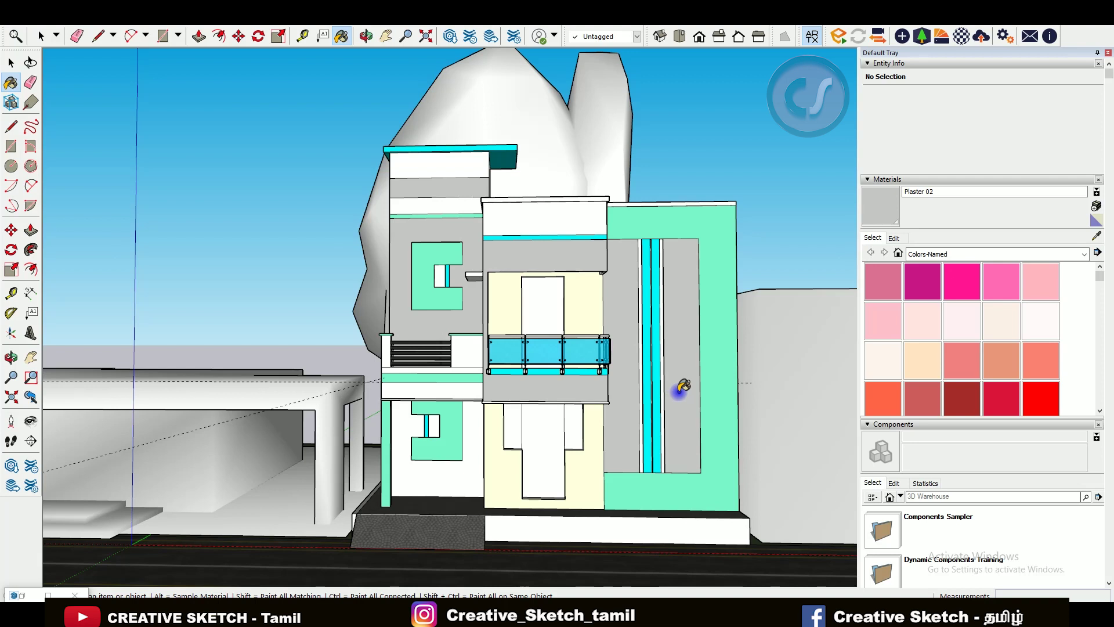
left_click(520, 216, "alt")
left_click(658, 376)
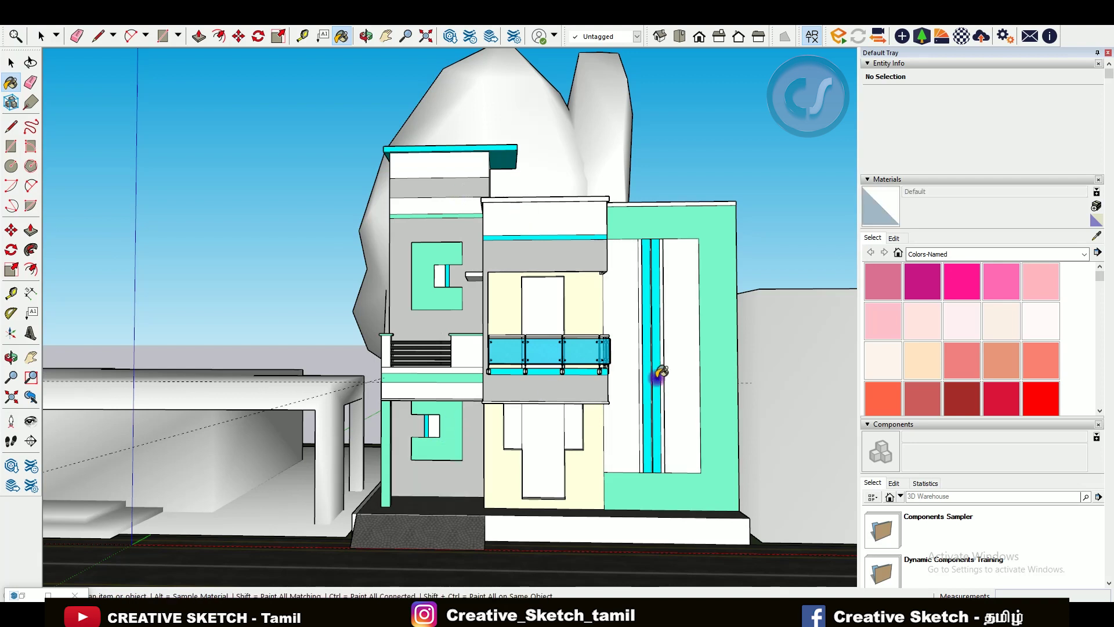
key("ctrl+z")
key("ctrl+z")
key("ctrl+z")
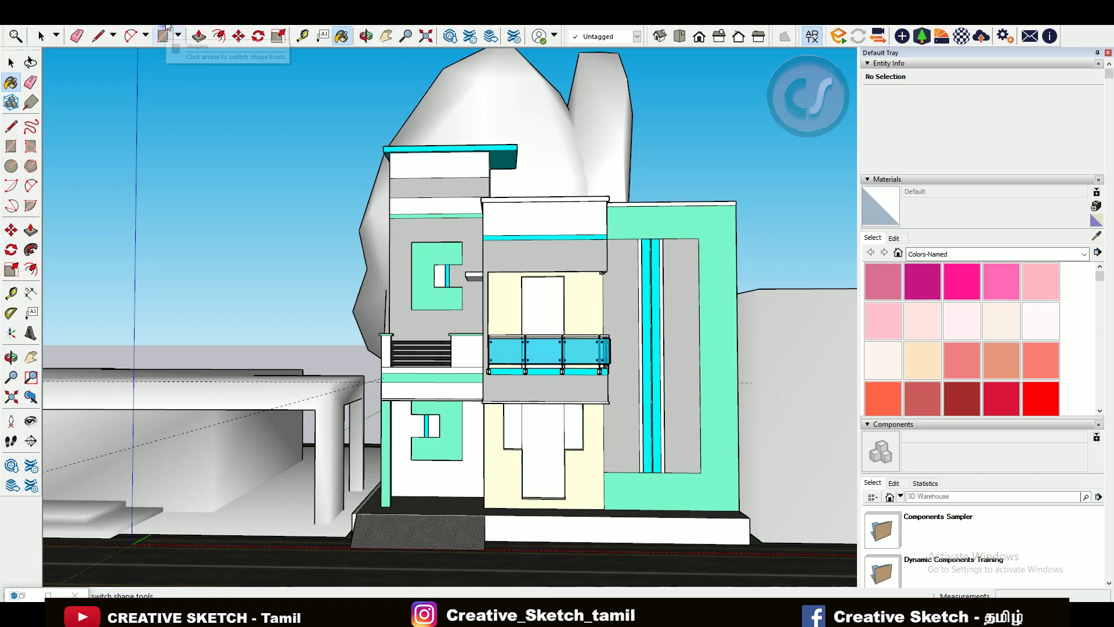
left_click(187, 106)
type("duel window doo")
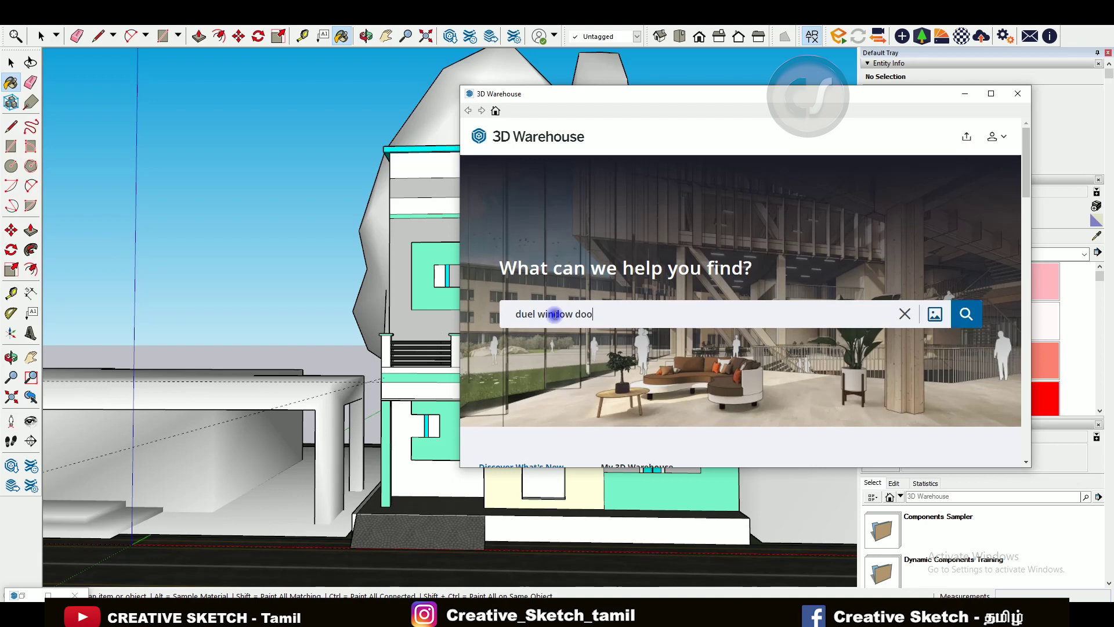
- Search 3D Warehouse for 'door window door' and place the Door Window model at the entrance
type("r")
key("Return")
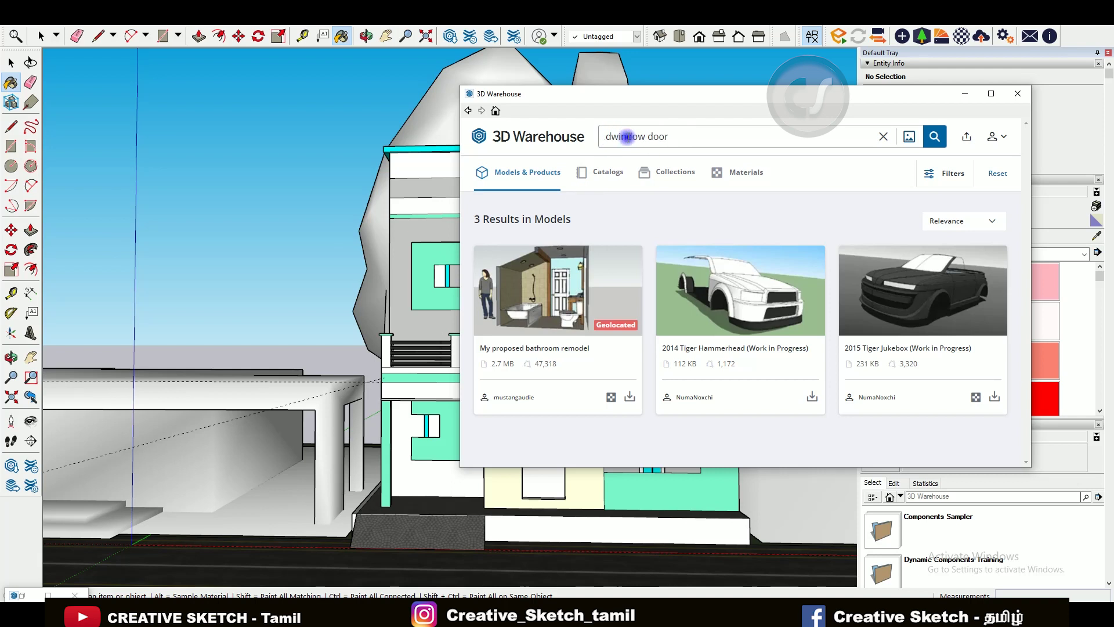
type("oor")
key("Return")
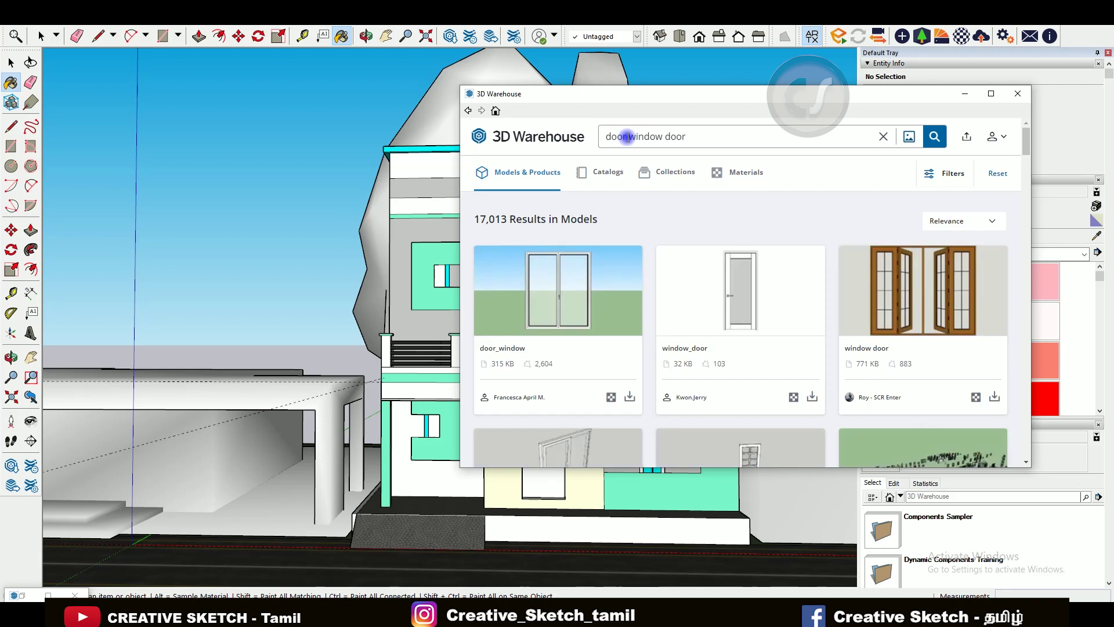
scroll(638, 348, "down", 3)
scroll(638, 348, "down", 3)
left_click(812, 414)
left_click(696, 308)
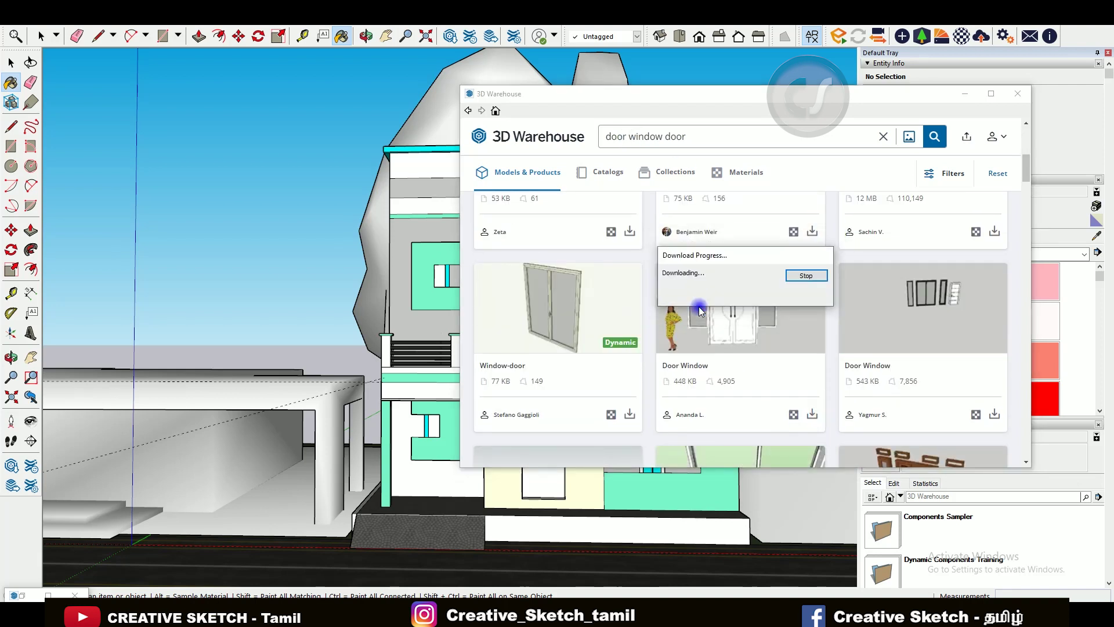
left_click(644, 348)
scroll(391, 464, "down", 3)
left_click(453, 510)
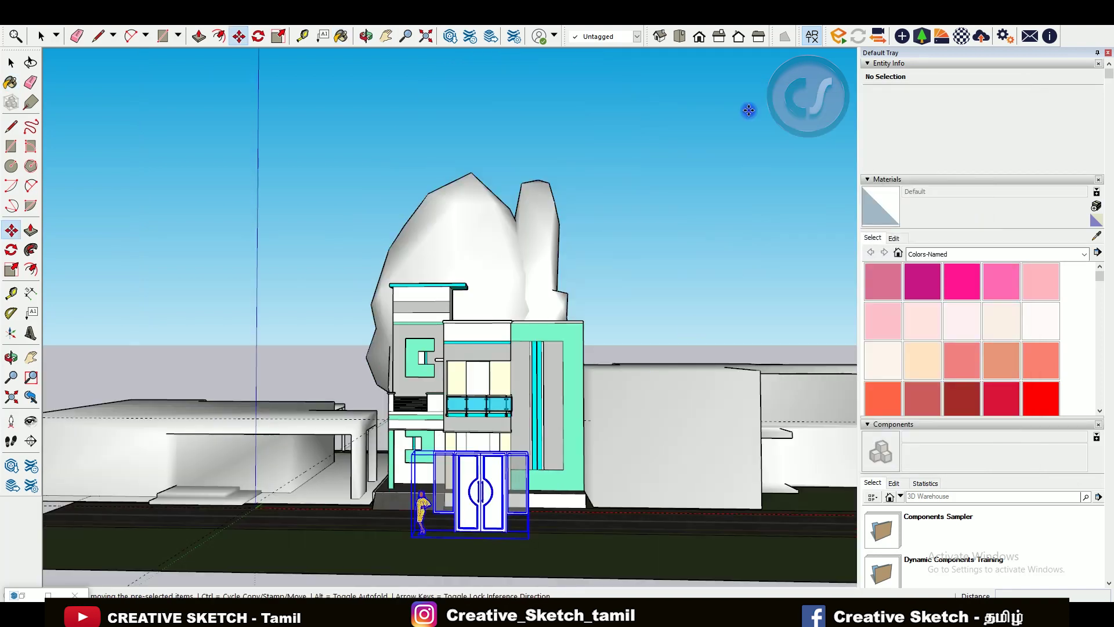
- Load a second model, Door + Window, from 3D Warehouse into the house
left_click(162, 15)
left_click(186, 116)
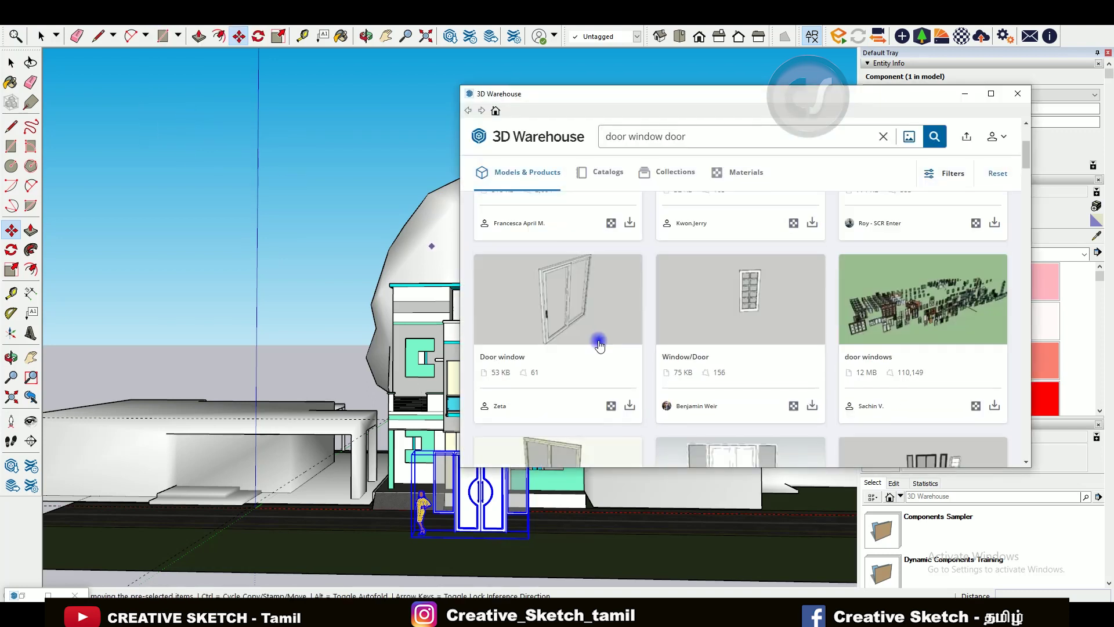
scroll(599, 345, "down", 2)
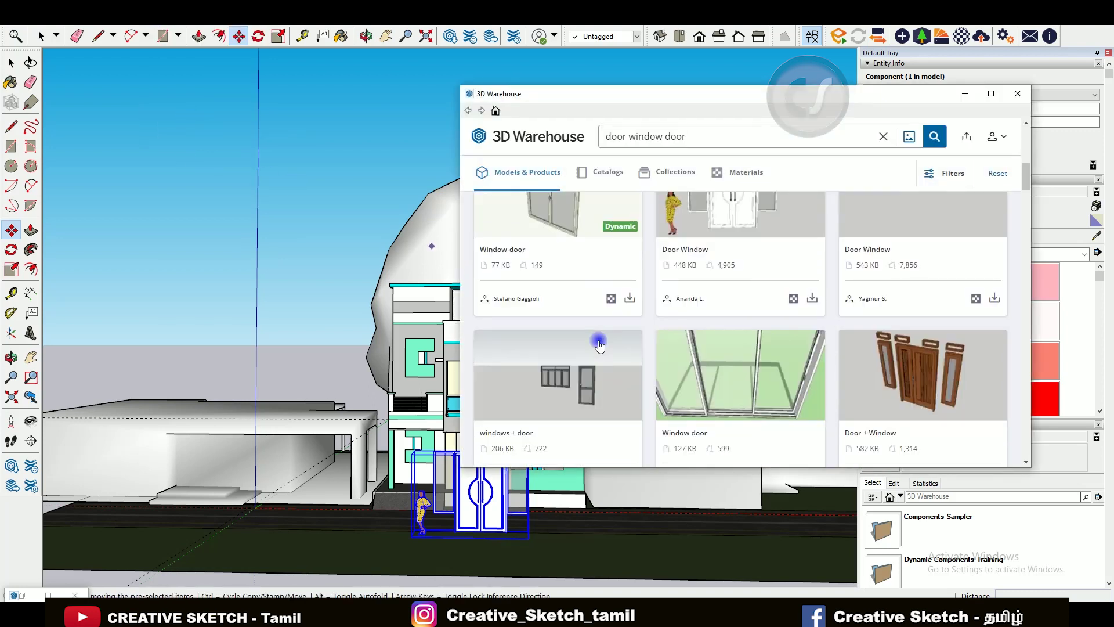
scroll(903, 390, "down", 1)
scroll(812, 371, "down", 3)
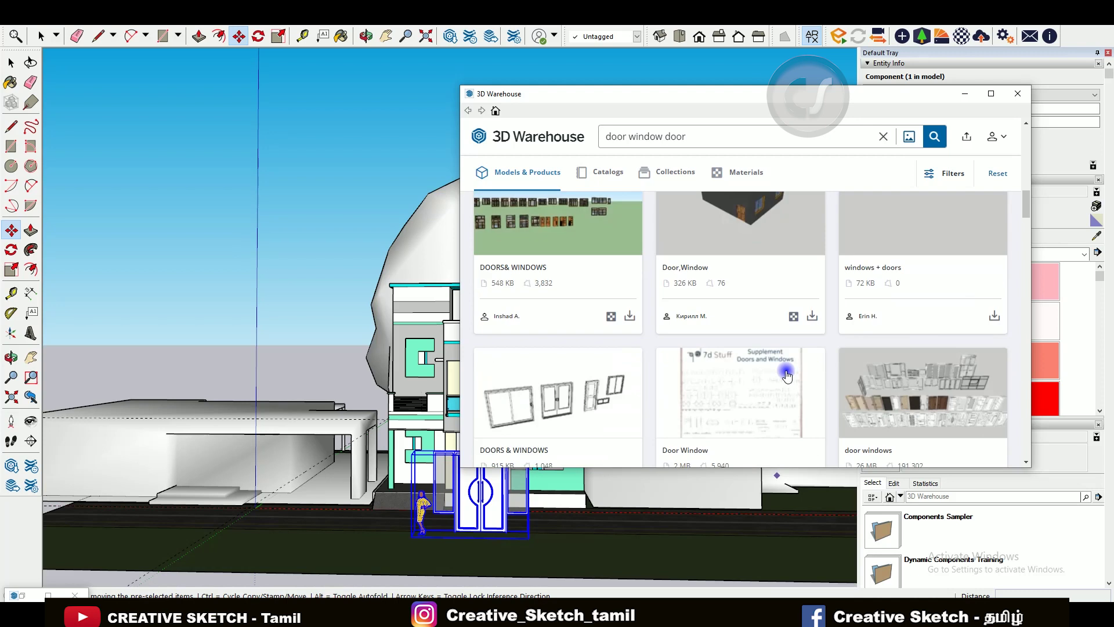
scroll(778, 366, "up", 2)
left_click(994, 307)
left_click(712, 307)
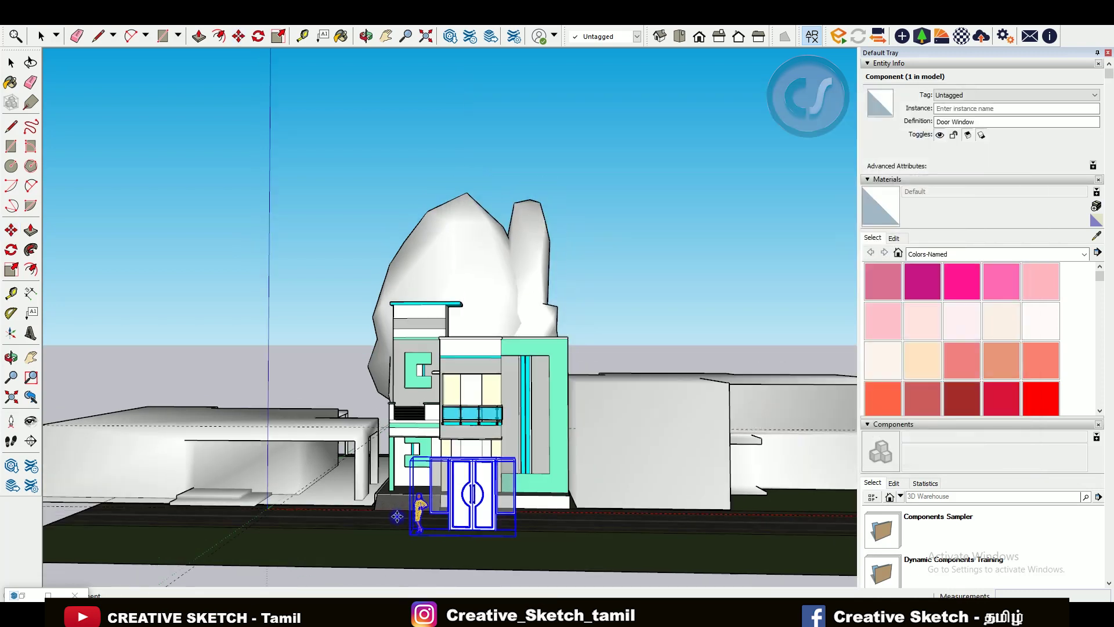
- Place the downloaded Door + Window component beside the house and select it
scroll(259, 574, "down", 2)
scroll(259, 575, "down", 2)
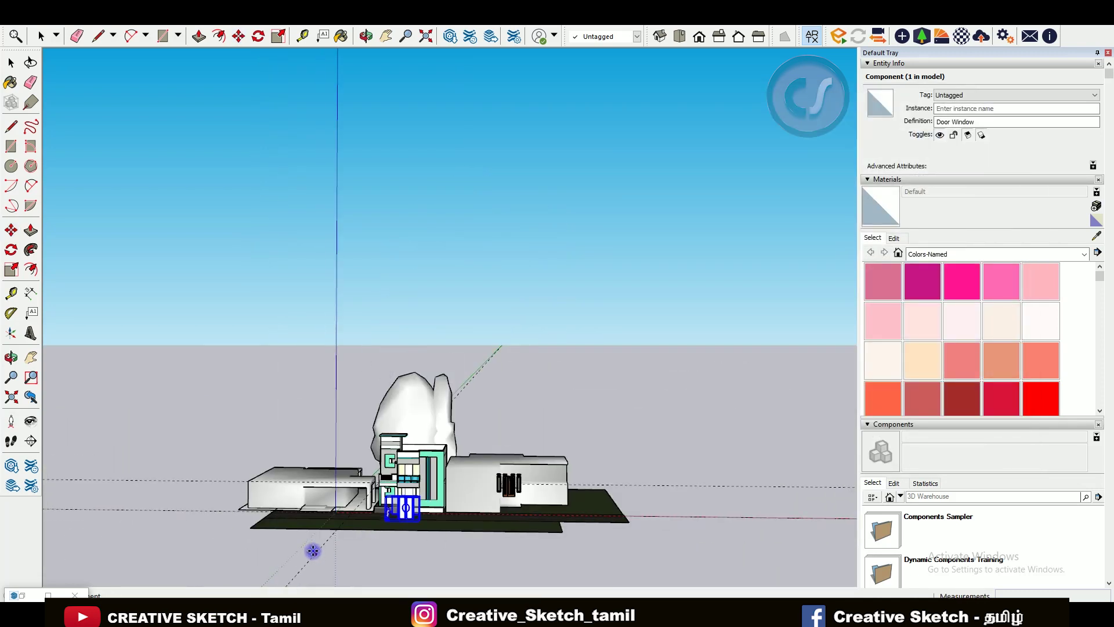
scroll(586, 490, "up", 5)
scroll(586, 490, "down", 4)
left_click(442, 468)
key("space")
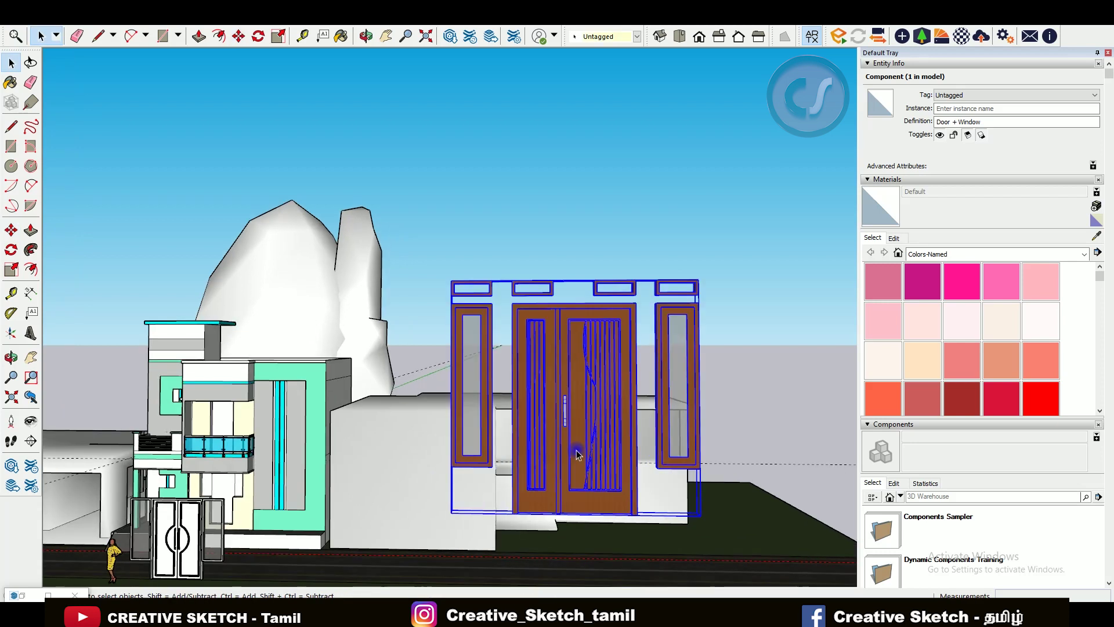
left_click(162, 561)
- Shorten the right and left side windows with Scale
scroll(163, 561, "up", 3)
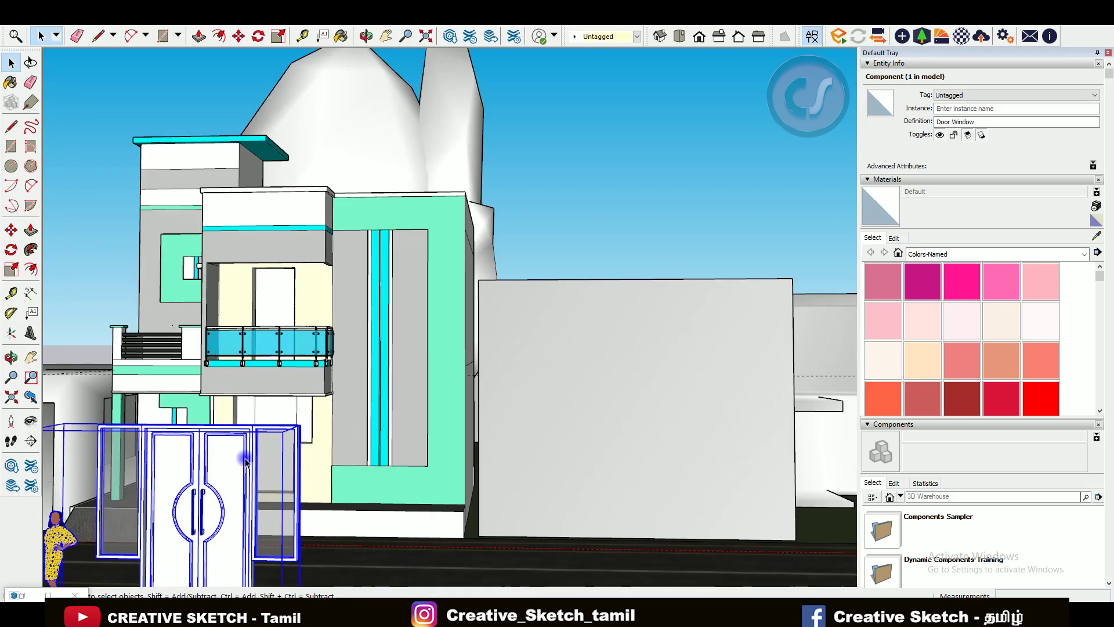
scroll(328, 497, "up", 3)
scroll(348, 505, "up", 2)
left_click(356, 507)
key("s")
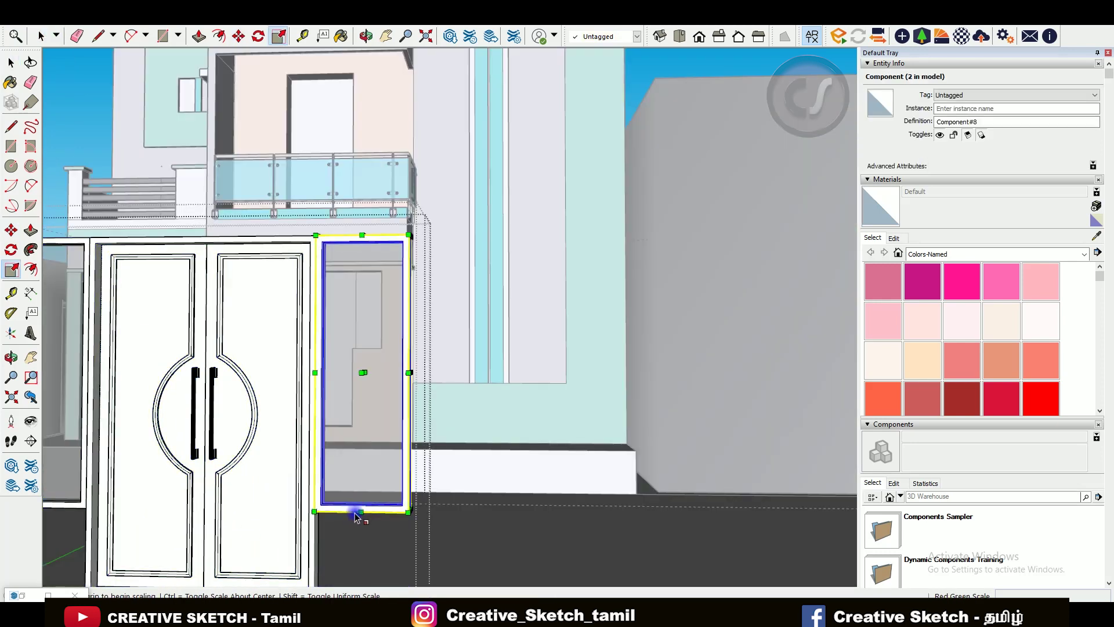
left_click_drag(367, 513, 364, 441)
scroll(364, 441, "down", 3)
left_click(194, 494)
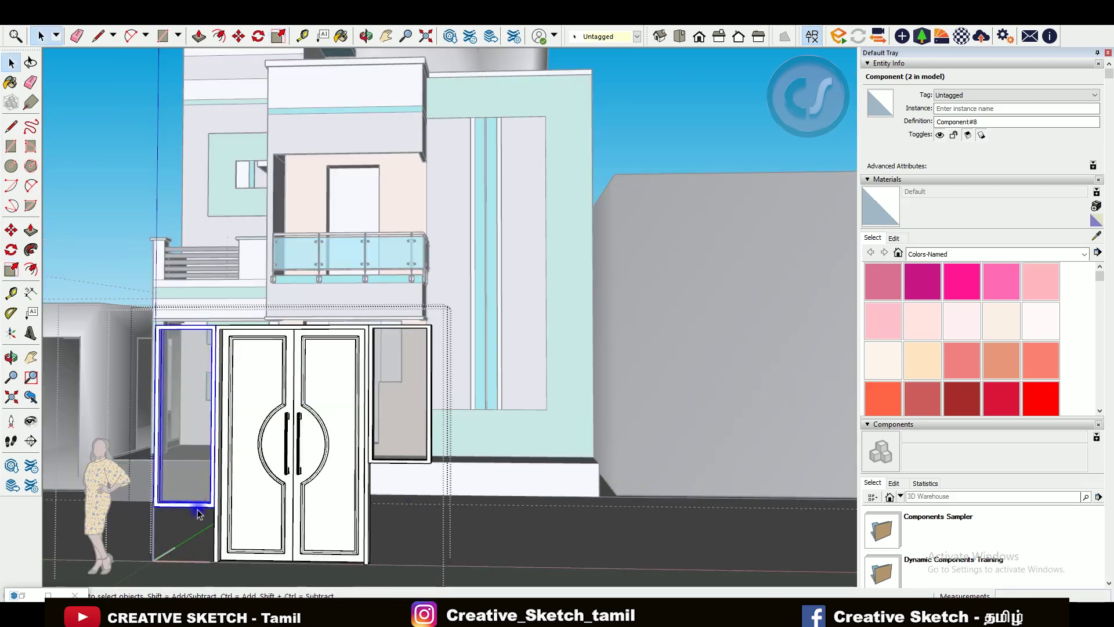
left_click_drag(191, 504, 380, 461)
key("space")
- Reselect the door assembly in the street to move it toward the house entrance
scroll(406, 511, "down", 3)
left_click(406, 510)
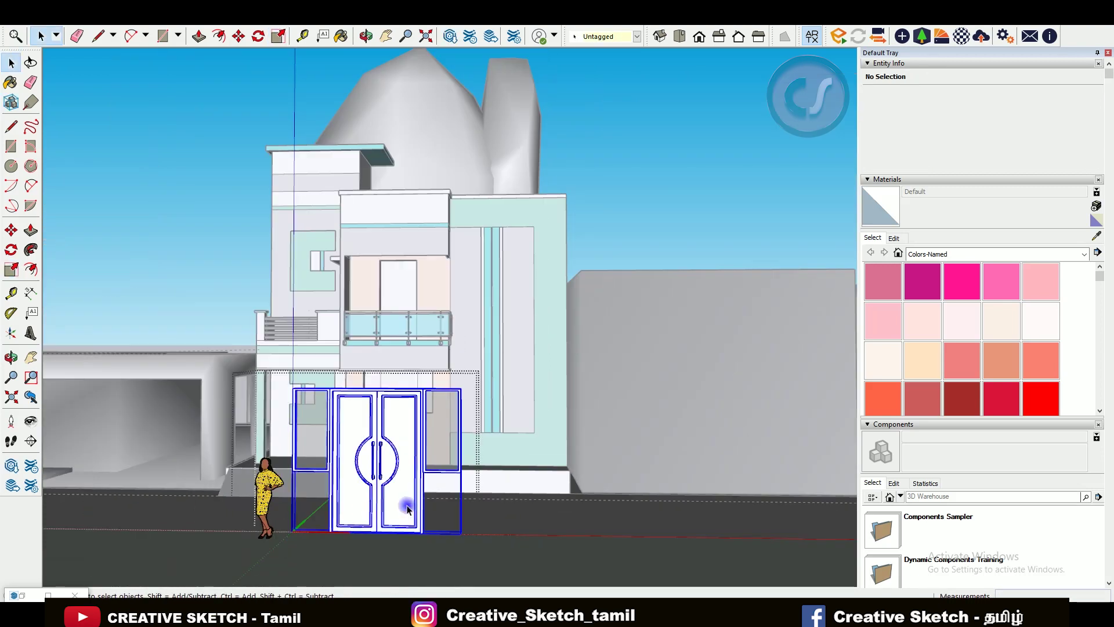
scroll(216, 489, "down", 2)
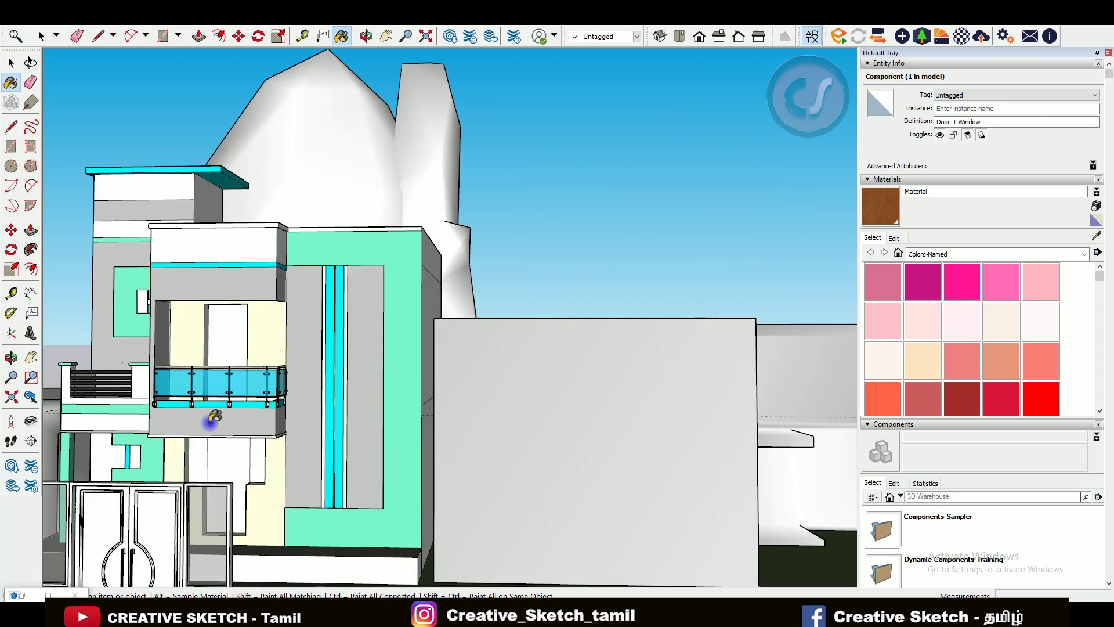
left_click(534, 262)
scroll(497, 378, "down", 3)
middle_click_drag(668, 248, 368, 483)
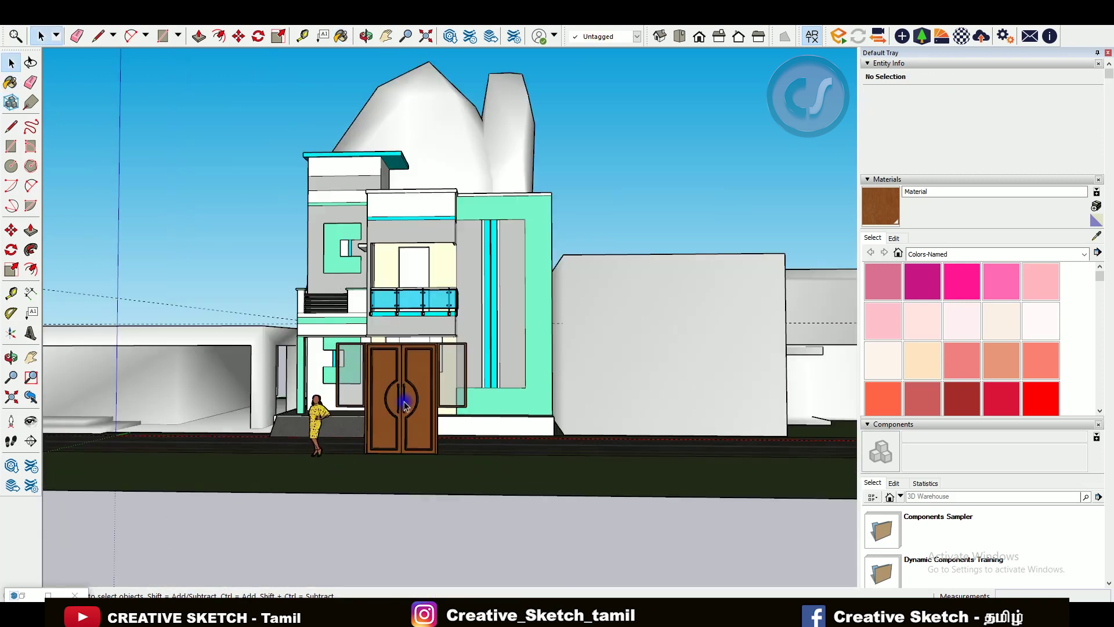
key("space")
left_click(382, 472)
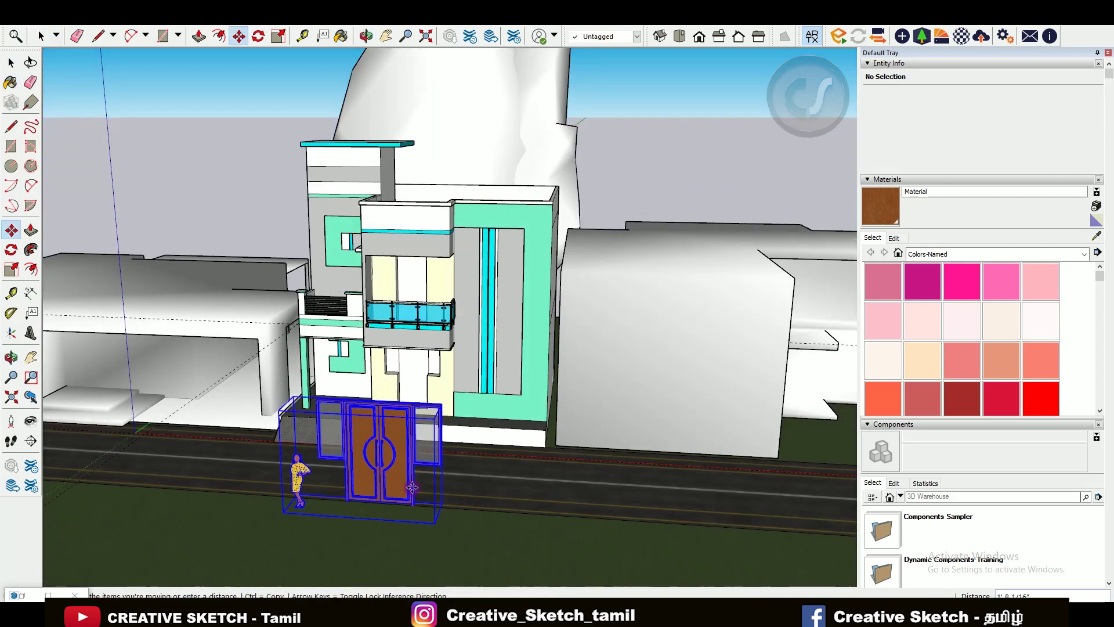
key("ctrl+z")
- Inside the door assembly, stretch the door upward to fill the doorway height
double_click(344, 403)
scroll(406, 395, "up", 3)
key("s")
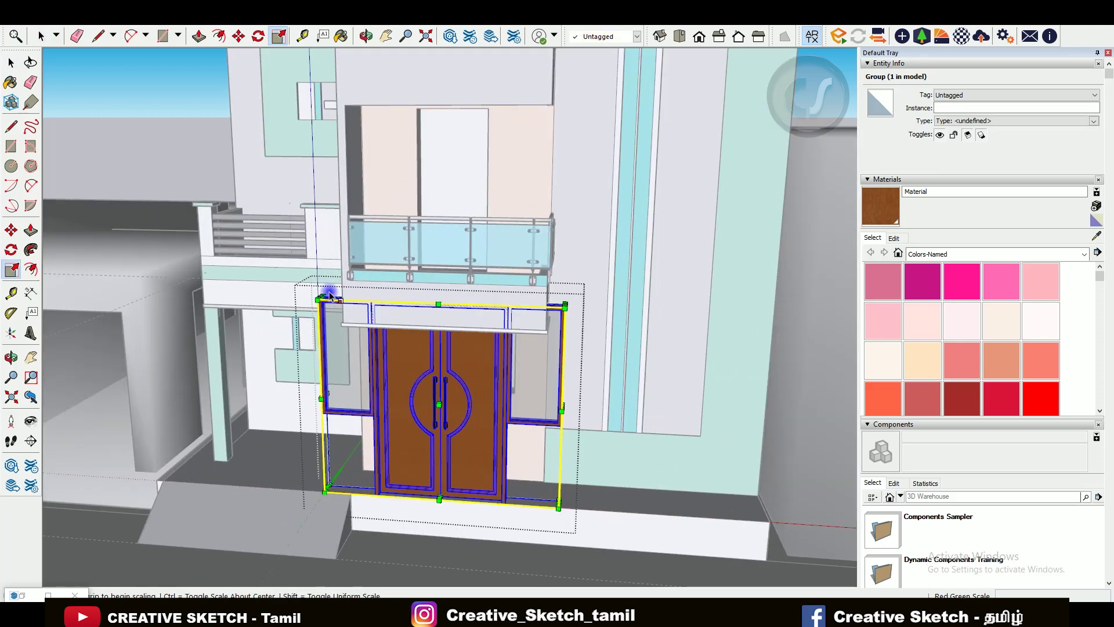
scroll(439, 471, "up", 3)
scroll(439, 471, "down", 3)
scroll(482, 522, "down", 2)
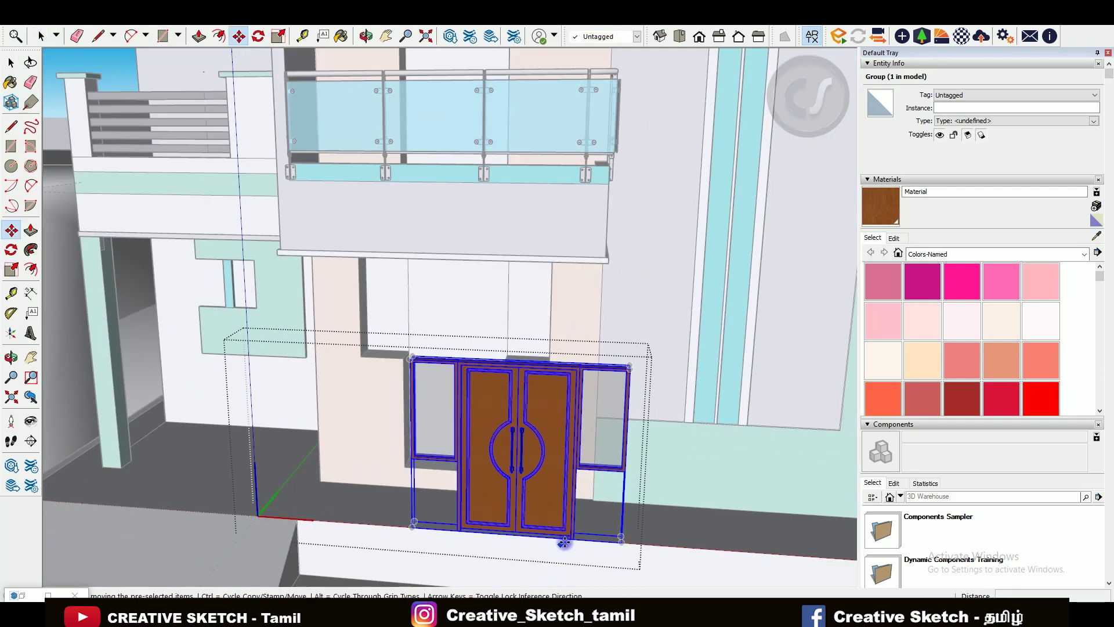
key("m")
scroll(474, 421, "up", 3)
key("s")
left_click_drag(452, 318, 451, 232)
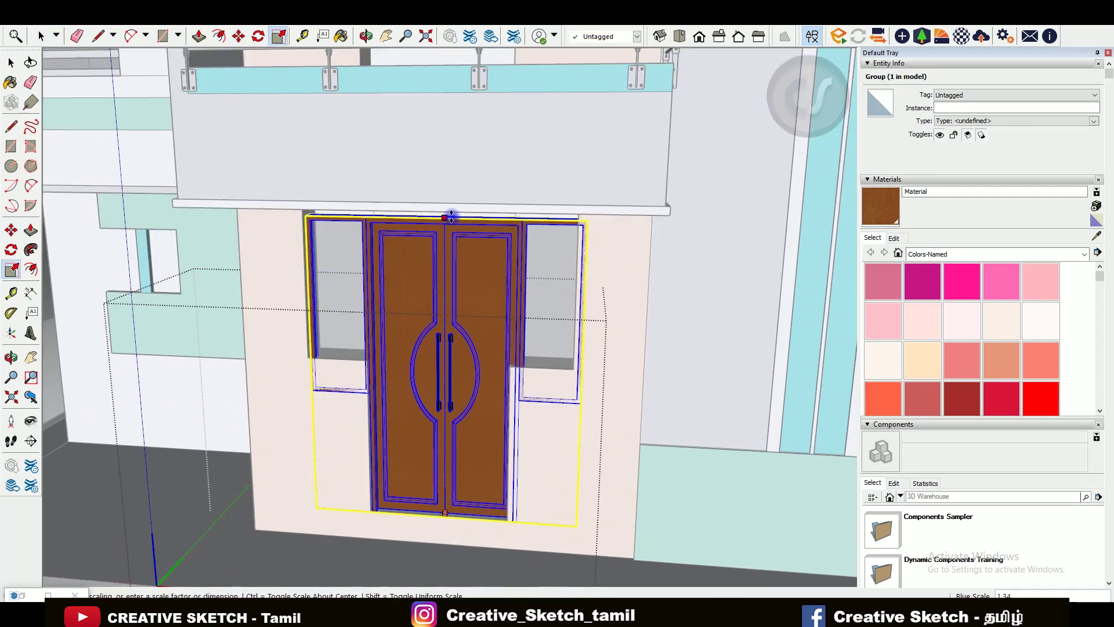
- Narrow the door from its right and left sides to fit the opening
middle_click_drag(441, 481, 478, 482)
scroll(493, 406, "up", 2)
key("s")
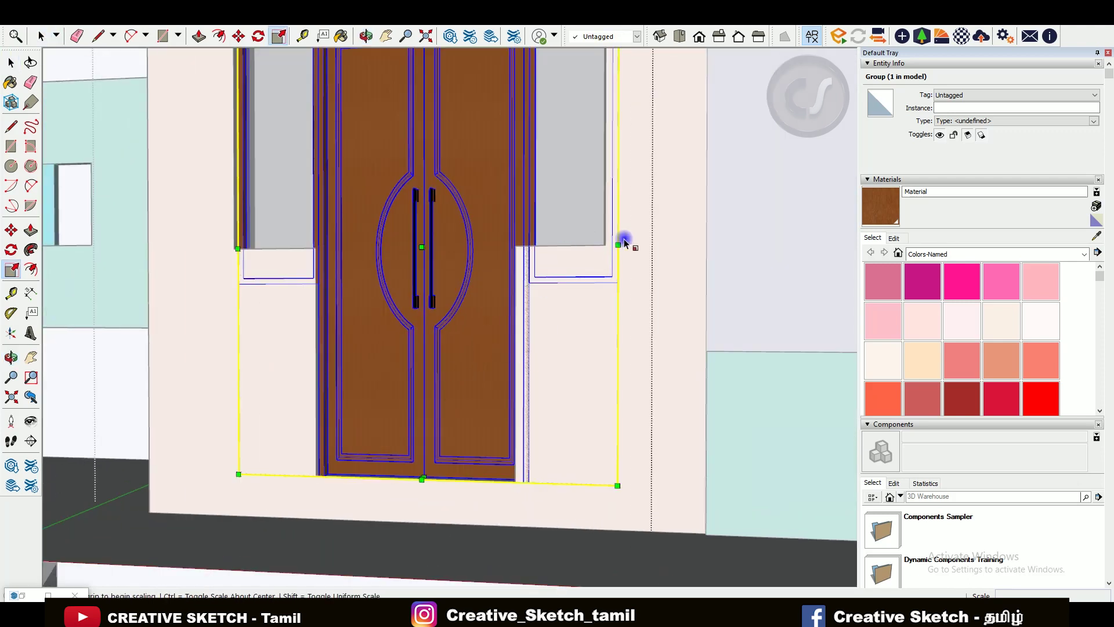
scroll(587, 373, "up", 1)
left_click_drag(638, 283, 534, 307)
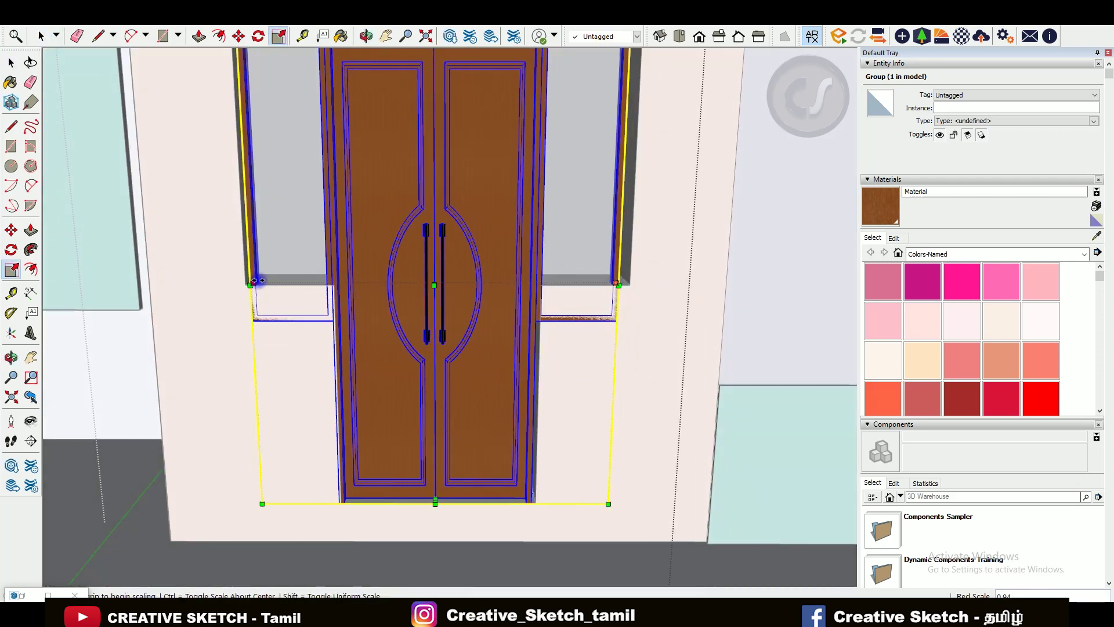
left_click_drag(253, 281, 279, 282)
- Widen both side window panels and raise the right panel's bottom edge
left_click(331, 275)
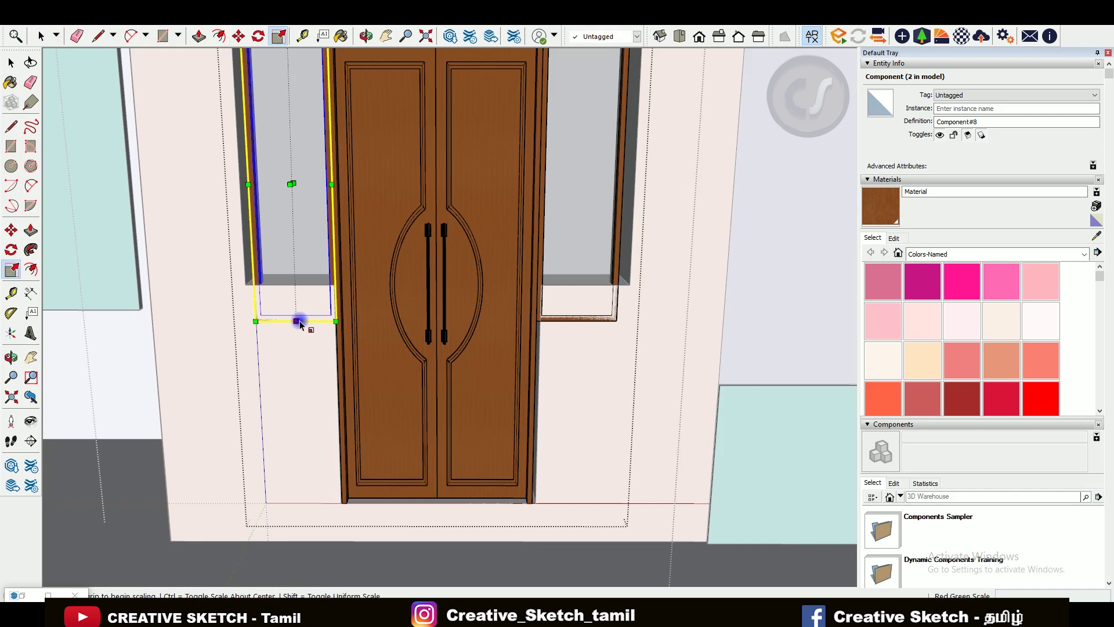
left_click_drag(268, 164, 240, 160)
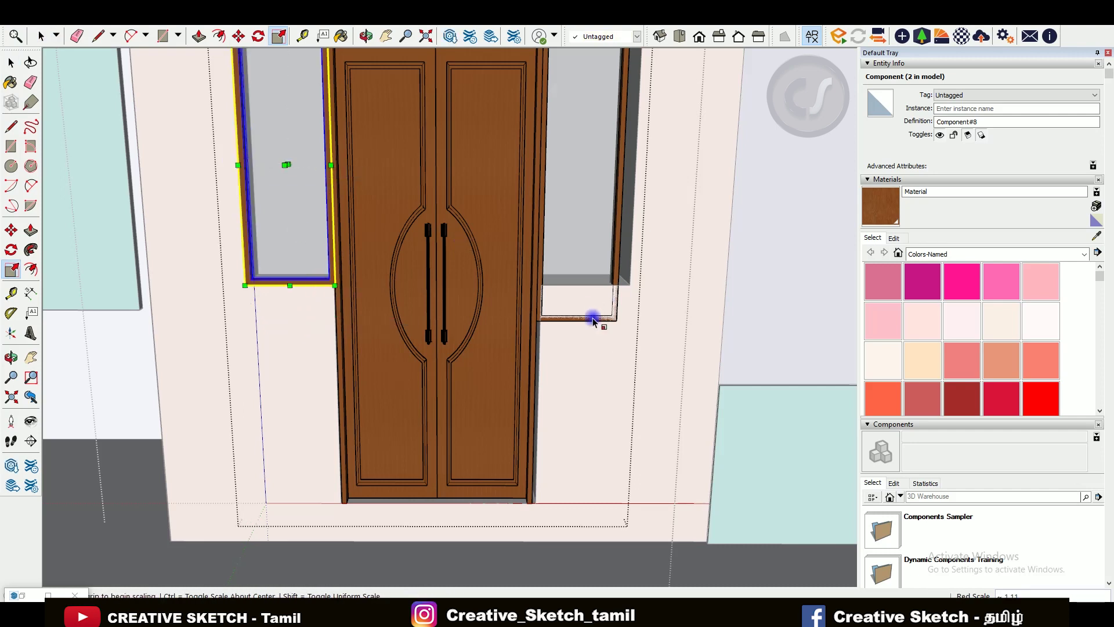
double_click(590, 313)
left_click(572, 319)
key("space")
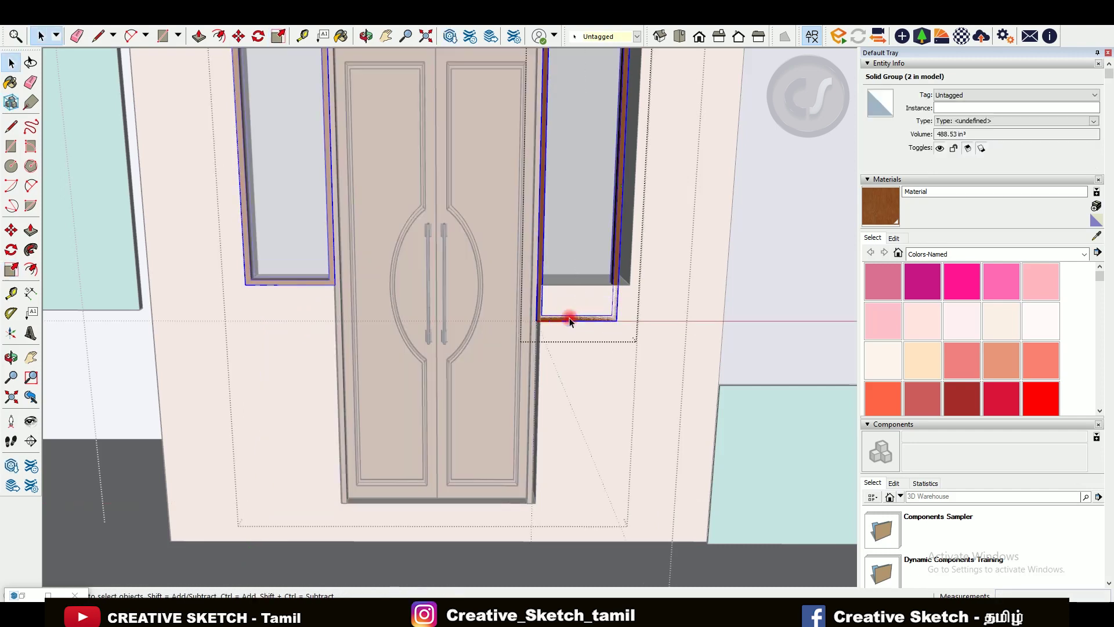
key("Escape")
left_click(583, 319)
key("s")
left_click_drag(577, 322, 571, 284)
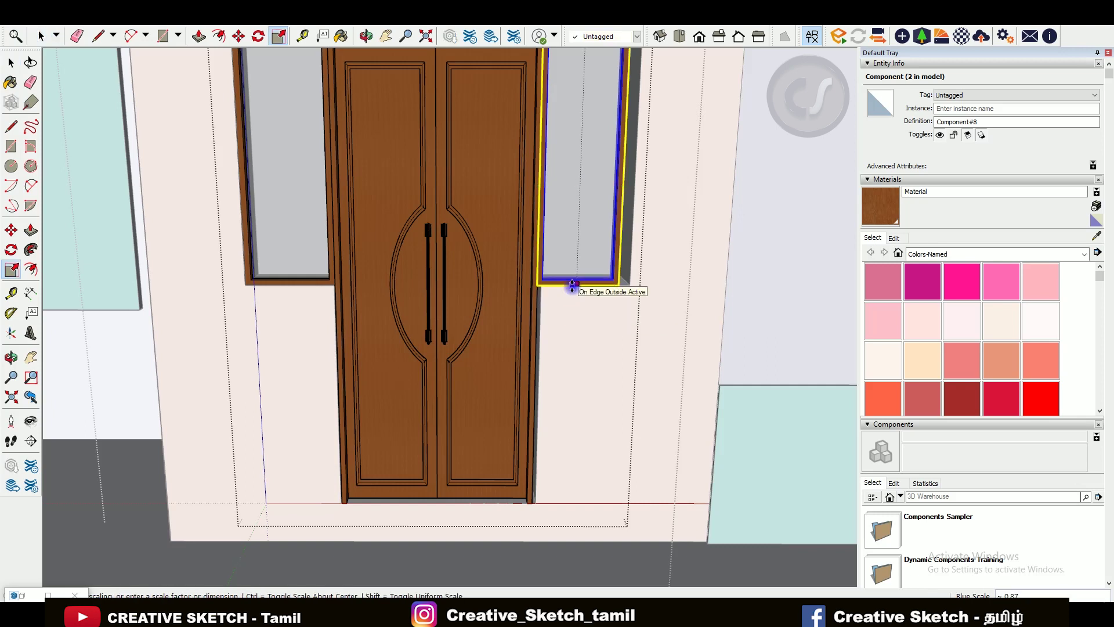
left_click_drag(620, 168, 634, 168)
key("space")
key("Escape")
- Move the door group into place and orbit to a frontal view of the house
scroll(597, 391, "down", 3)
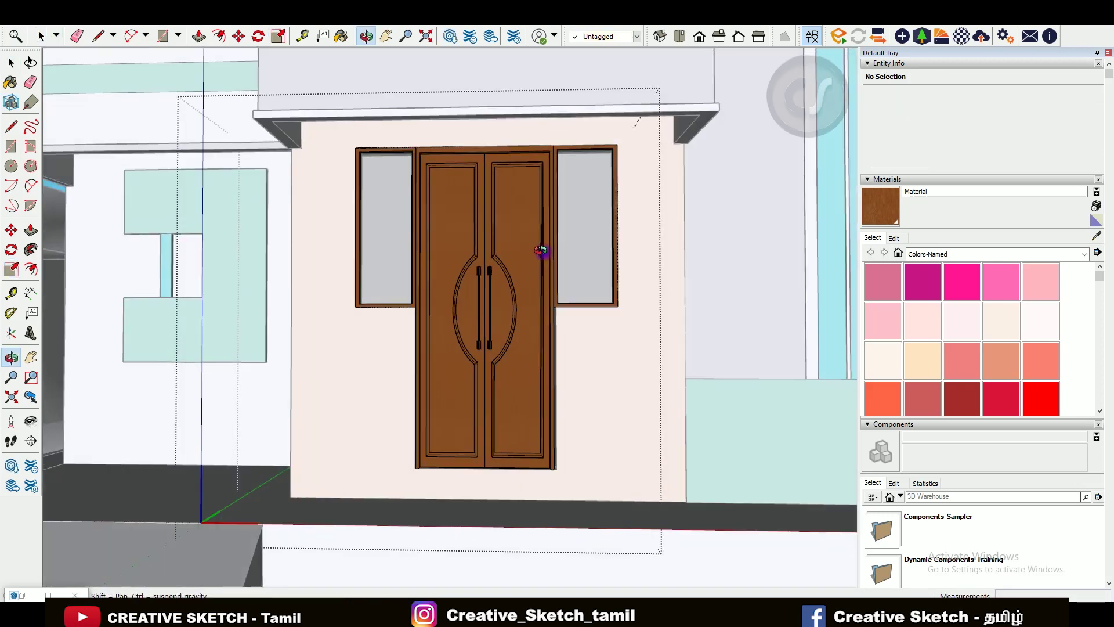
middle_click_drag(543, 249, 521, 389)
left_click(520, 389)
scroll(521, 389, "up", 3)
key("m")
scroll(557, 443, "up", 2)
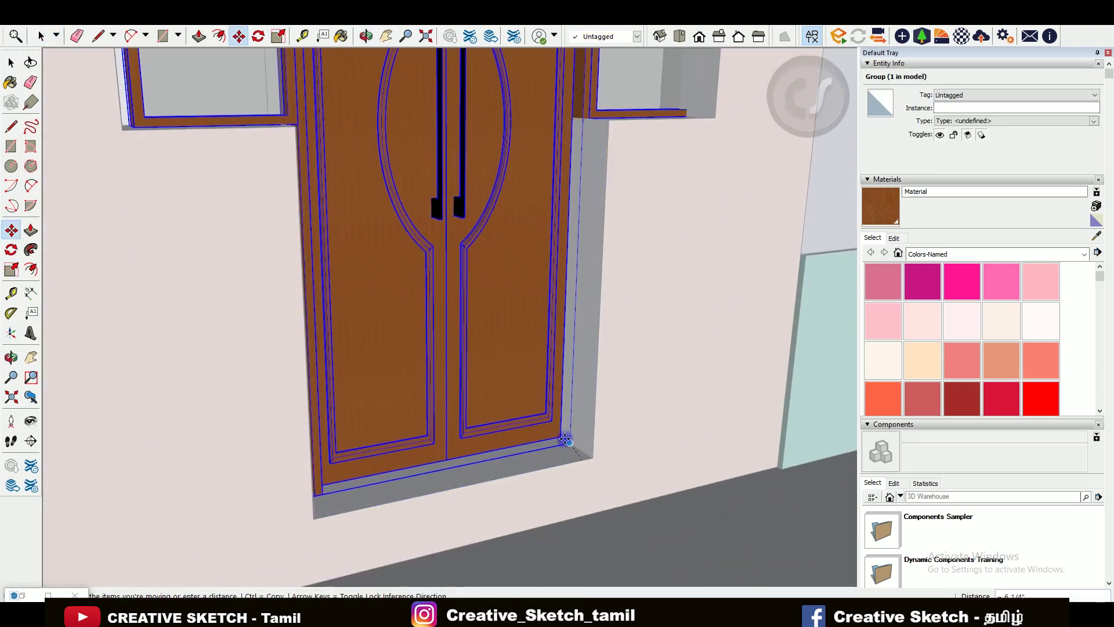
scroll(557, 443, "down", 3)
scroll(368, 380, "down", 3)
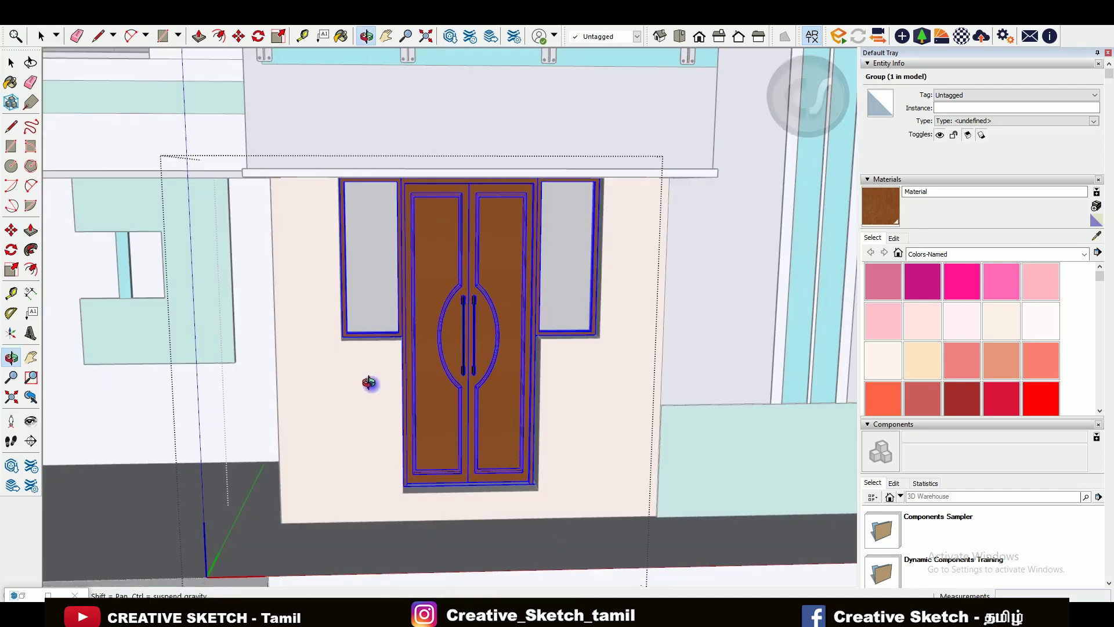
scroll(725, 271, "down", 2)
key("space")
scroll(725, 271, "down", 3)
middle_click_drag(390, 400, 409, 494)
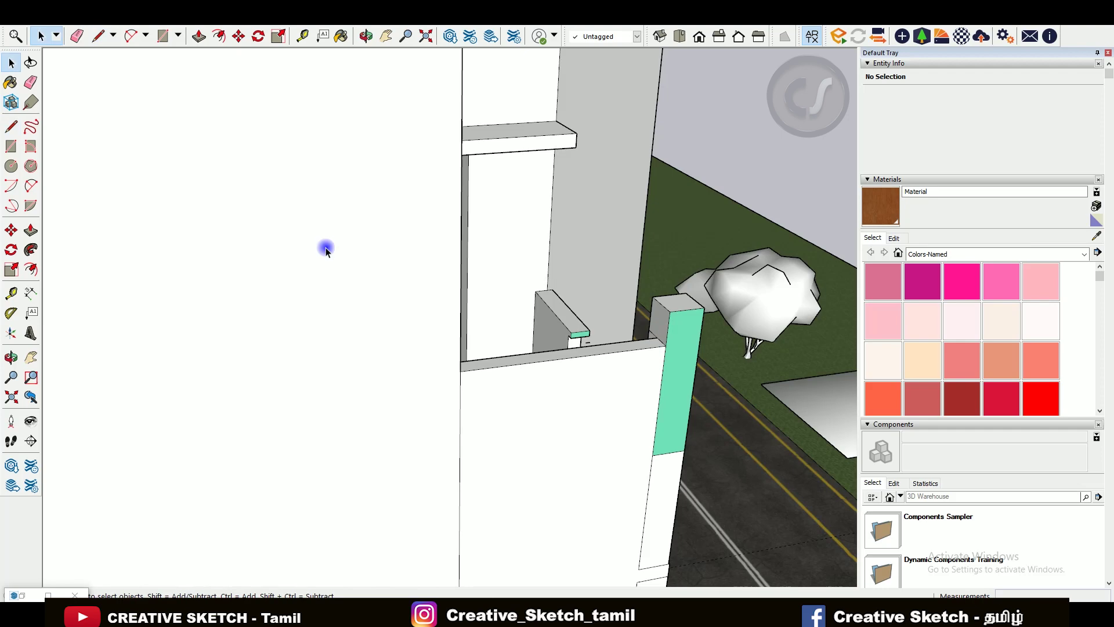
- Push/Pull a strip along the wall top, then orbit to face the balcony
key("p")
left_click_drag(547, 291, 455, 370)
scroll(77, 288, "down", 5)
scroll(251, 267, "up", 3)
scroll(251, 267, "down", 3)
middle_click_drag(251, 266, 265, 233)
- Take the Paint Bucket and orbit around to view the whole house front
key("b")
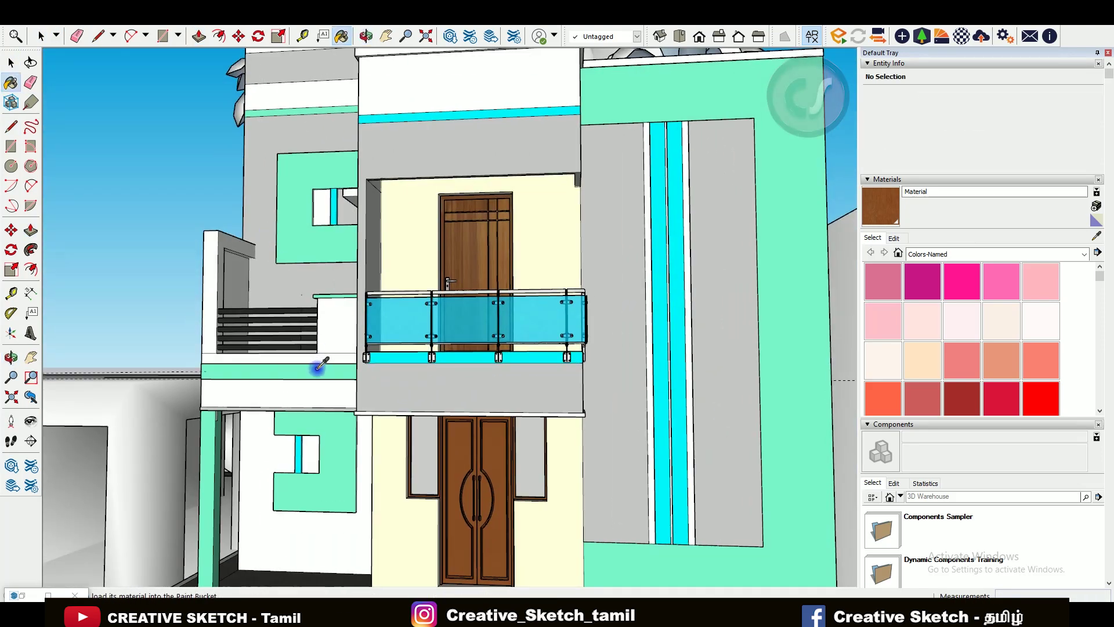
scroll(273, 392, "down", 3)
middle_click_drag(273, 393, 273, 415)
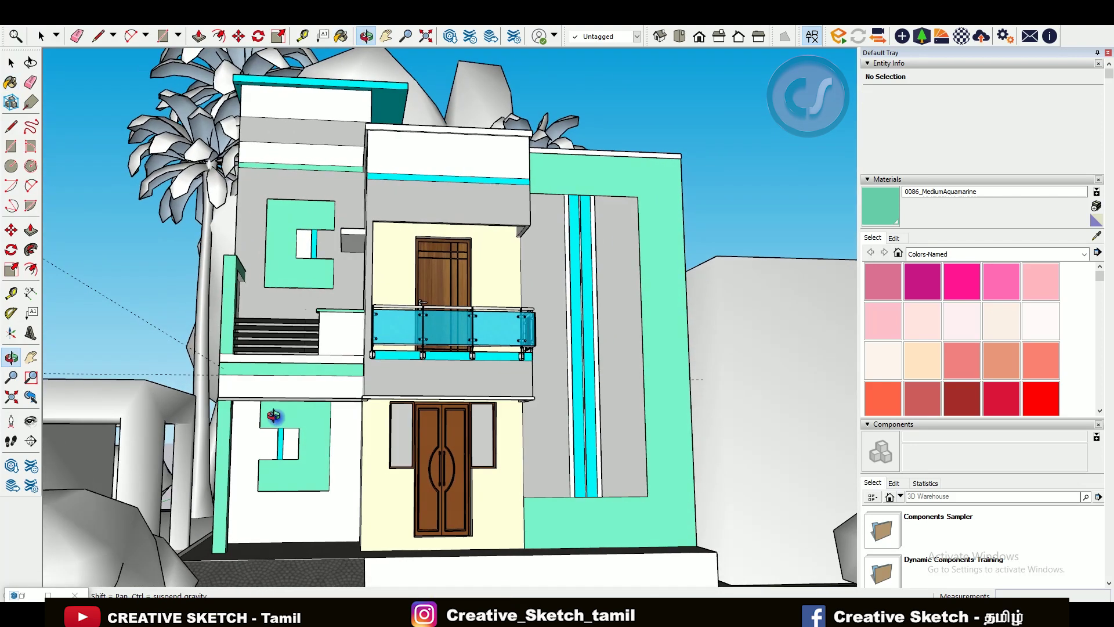
middle_click_drag(186, 392, 202, 398)
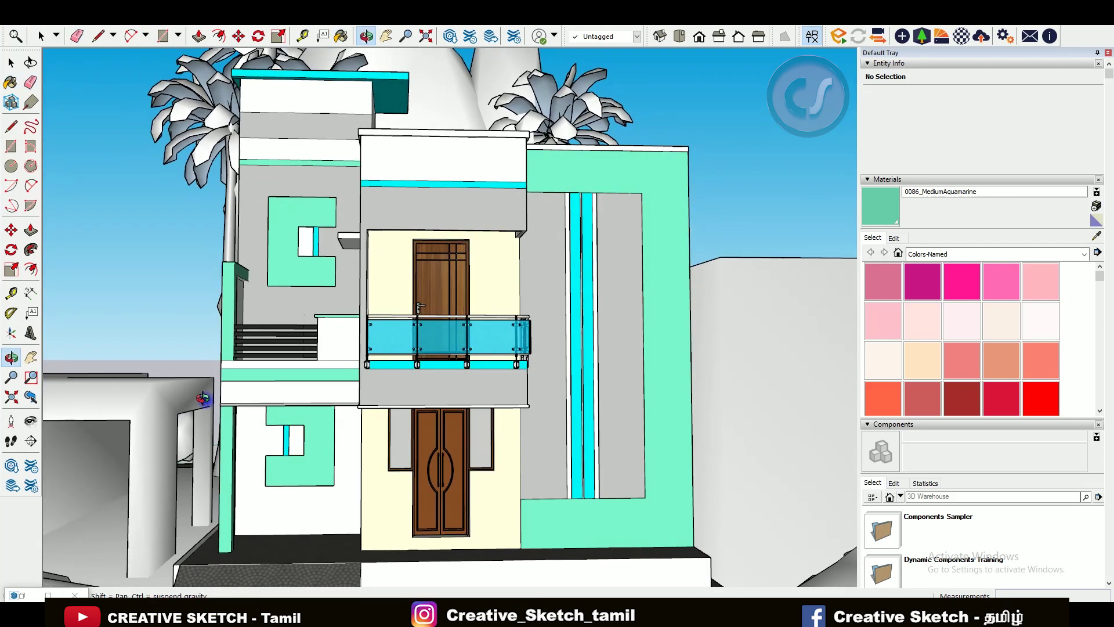
scroll(269, 273, "up", 5)
scroll(435, 390, "down", 5)
scroll(323, 301, "up", 4)
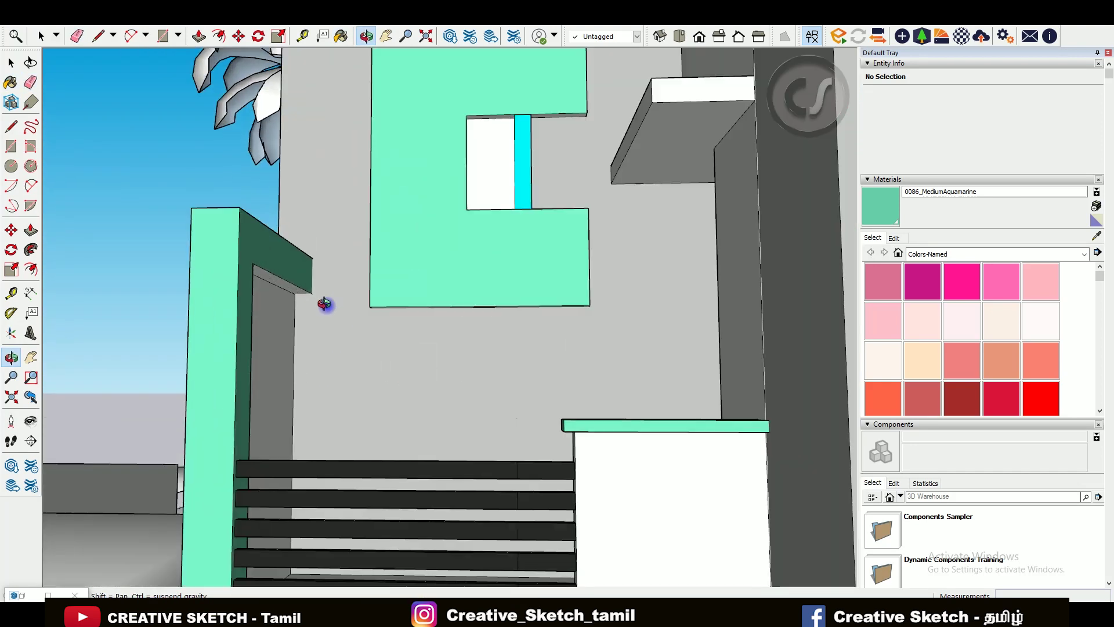
- Place a guide along the pillar's top edge and draw a line closing a face there
key("t")
left_click(258, 225)
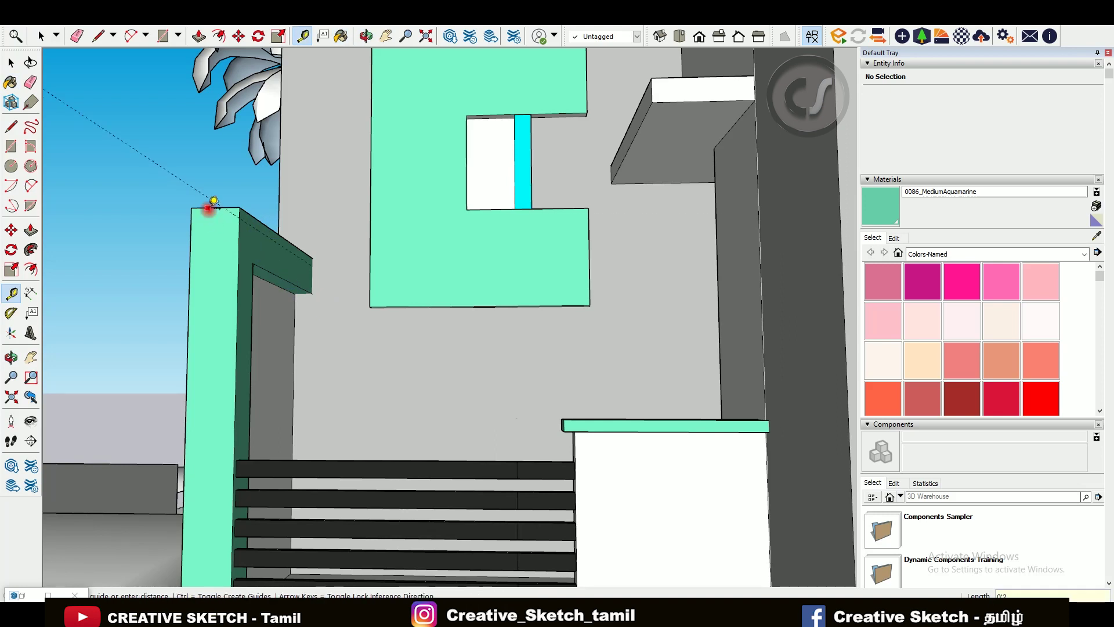
left_click(208, 219)
key("l")
left_click(191, 219)
- From the pillar's other side, draw an edge closing another face along its top
key("p")
scroll(244, 219, "up", 1)
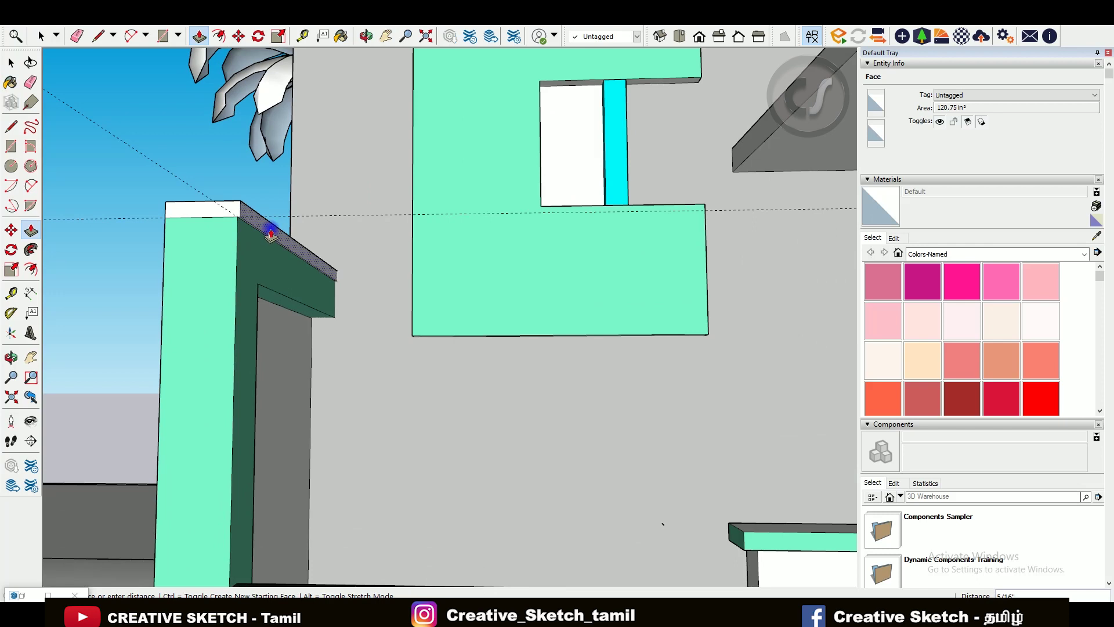
mouse_move(239, 216)
middle_mouse_down()
mouse_move(182, 303)
mouse_move(351, 234)
middle_mouse_up()
key("l")
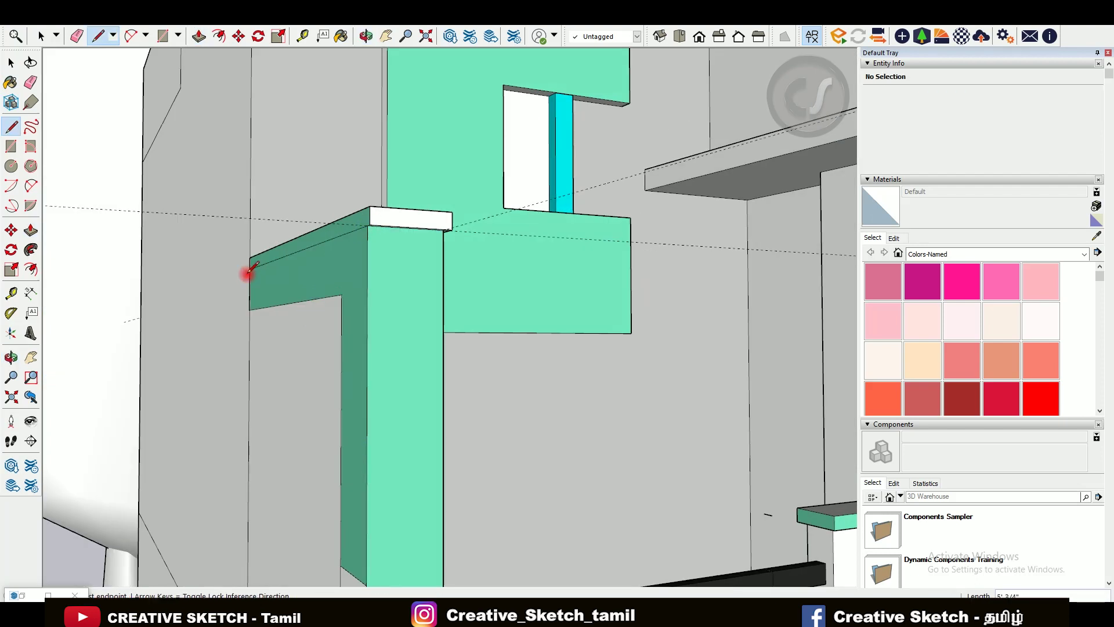
left_click(249, 269)
left_click(351, 228)
middle_click_drag(351, 228, 370, 269)
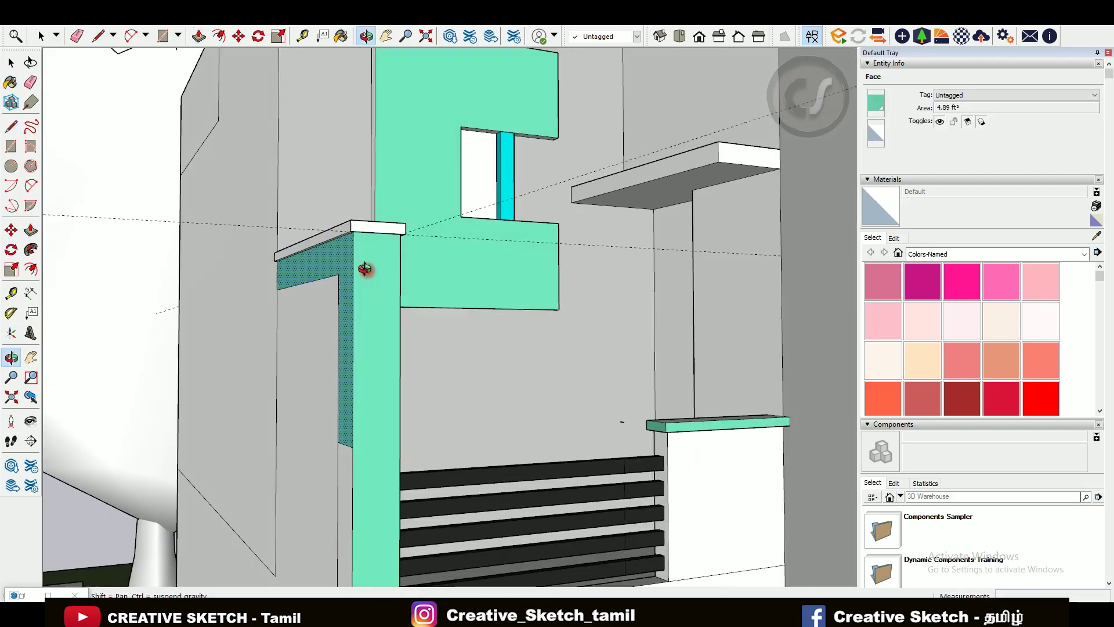
- Erase stray edges and turn the view to face the whole facade
key("e")
scroll(343, 450, "down", 5)
scroll(326, 273, "up", 3)
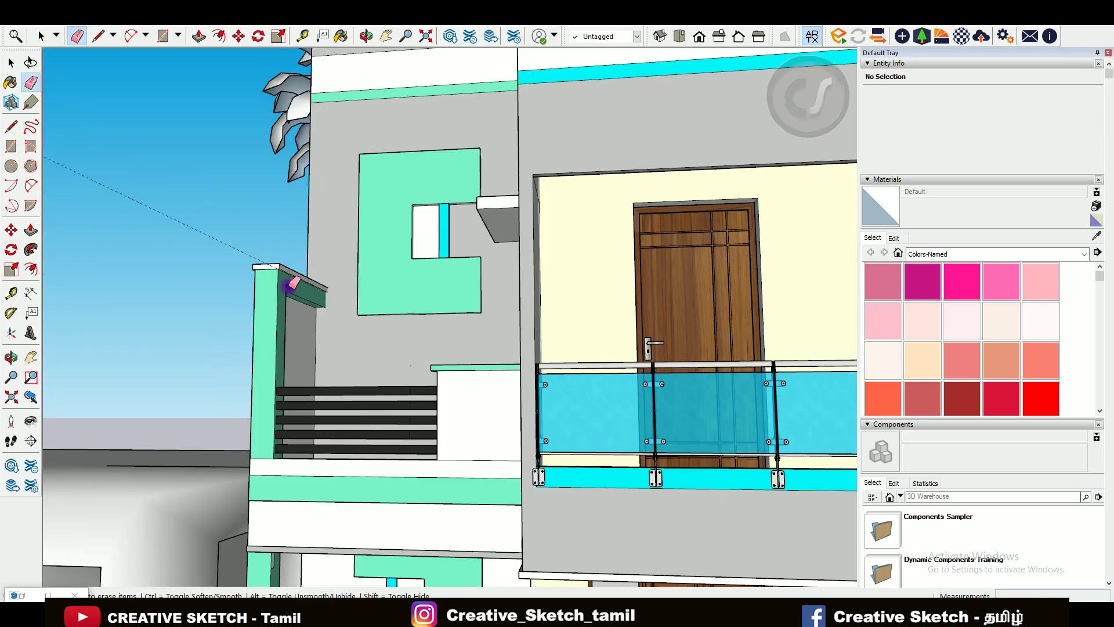
scroll(327, 272, "down", 5)
middle_click_drag(286, 318, 336, 471)
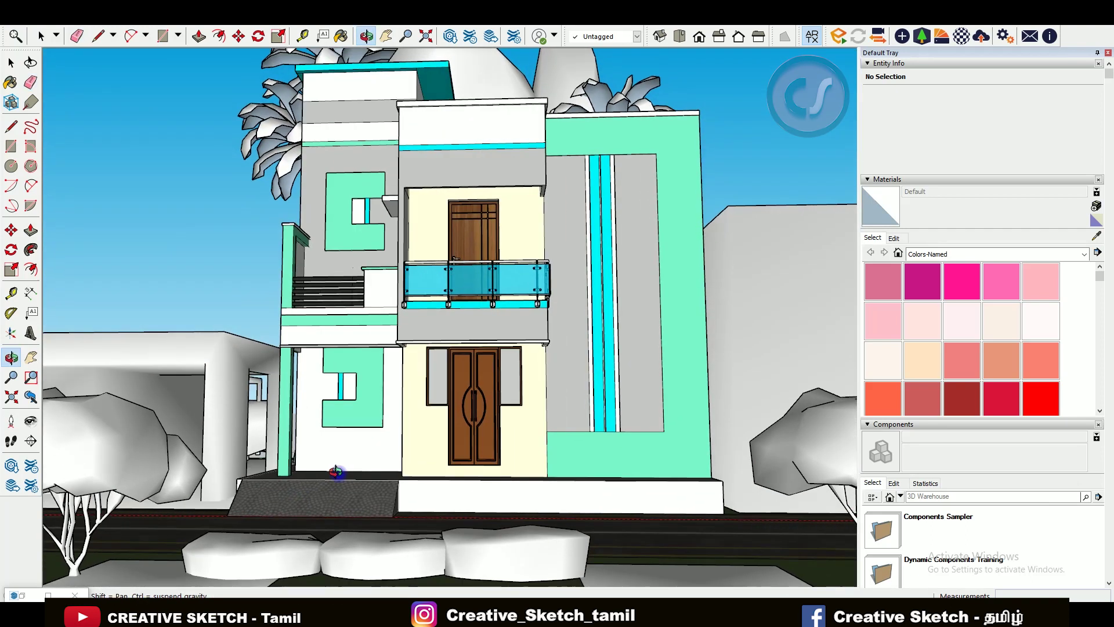
- Set Enscape exposure to 36% and field of view to 60°
middle_click_drag(457, 305, 449, 340)
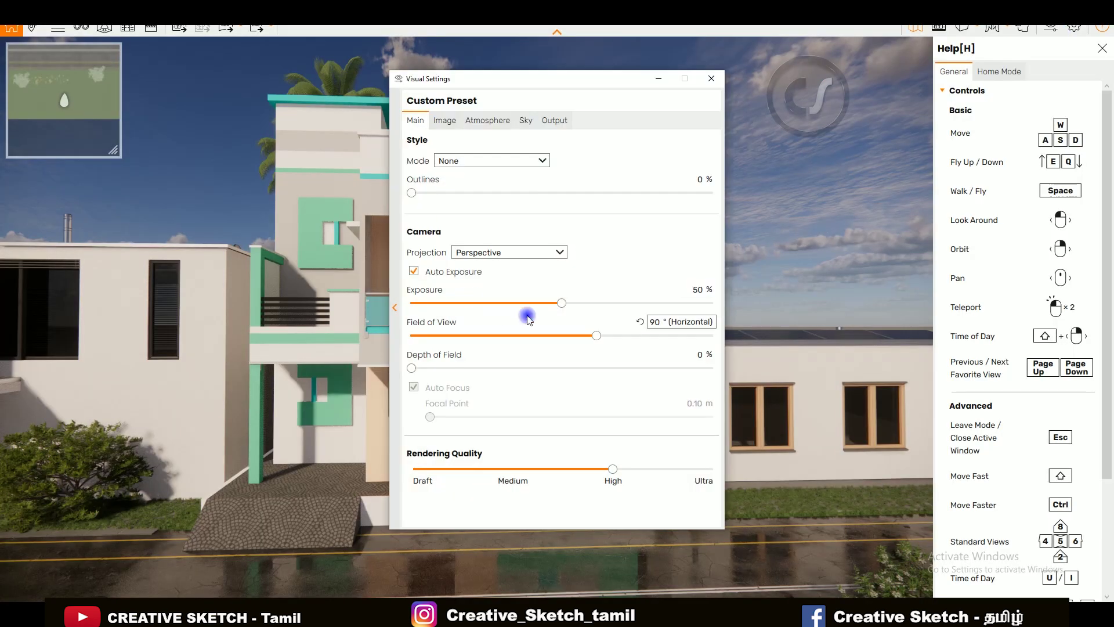
left_click_drag(525, 304, 503, 304)
left_click_drag(523, 78, 811, 46)
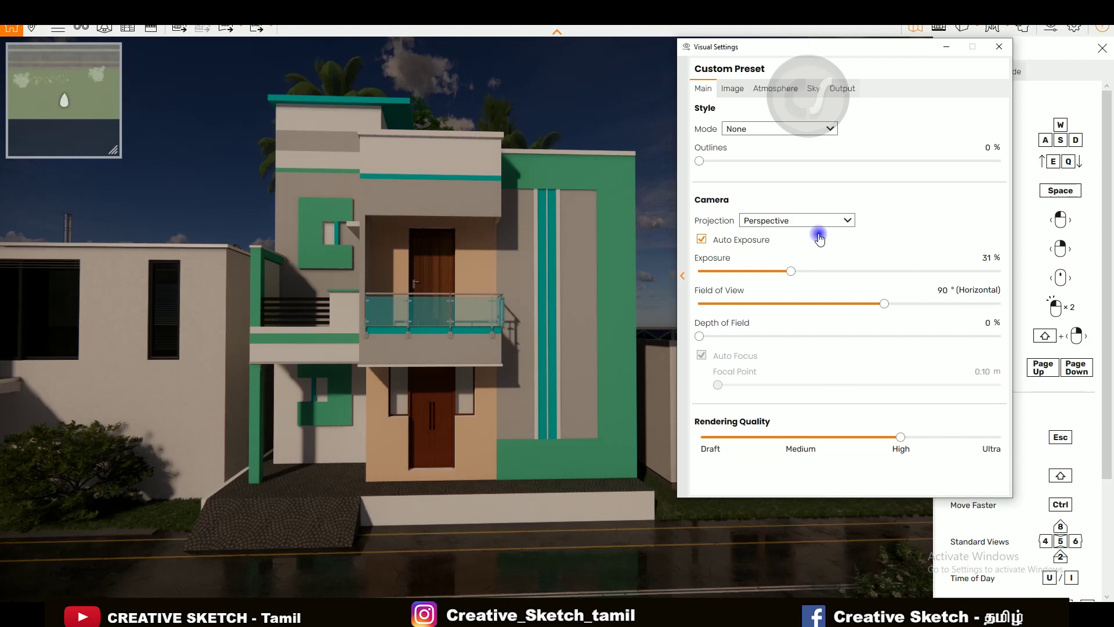
left_click_drag(790, 271, 811, 275)
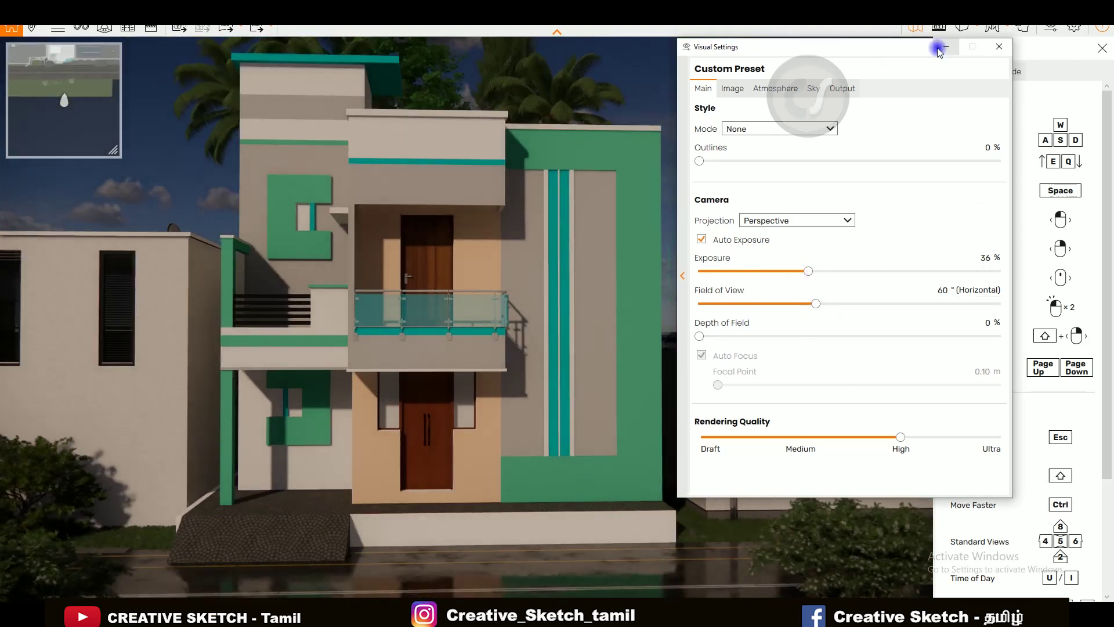
- Set the output resolution to Custom, 3000 × 3000
left_click(841, 88)
left_click(777, 209)
left_click(864, 130)
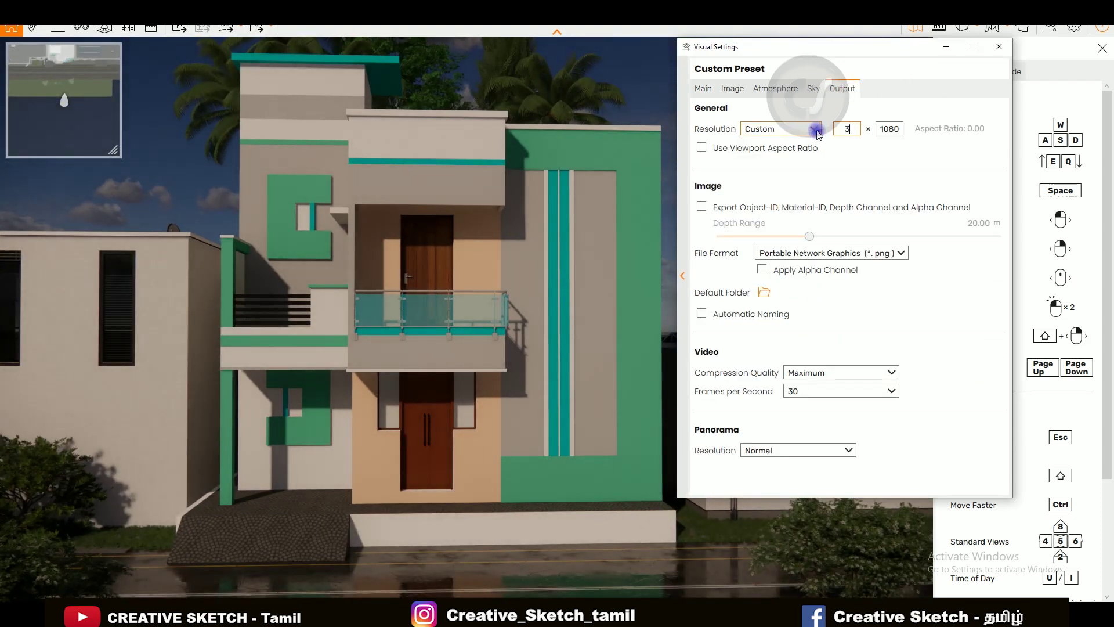
- Set the field of view to 43° and exposure to 39%, centring the house
left_click(930, 27)
left_click(702, 88)
mouse_move(772, 302)
left_mouse_down()
mouse_move(791, 298)
mouse_move(780, 302)
left_mouse_up()
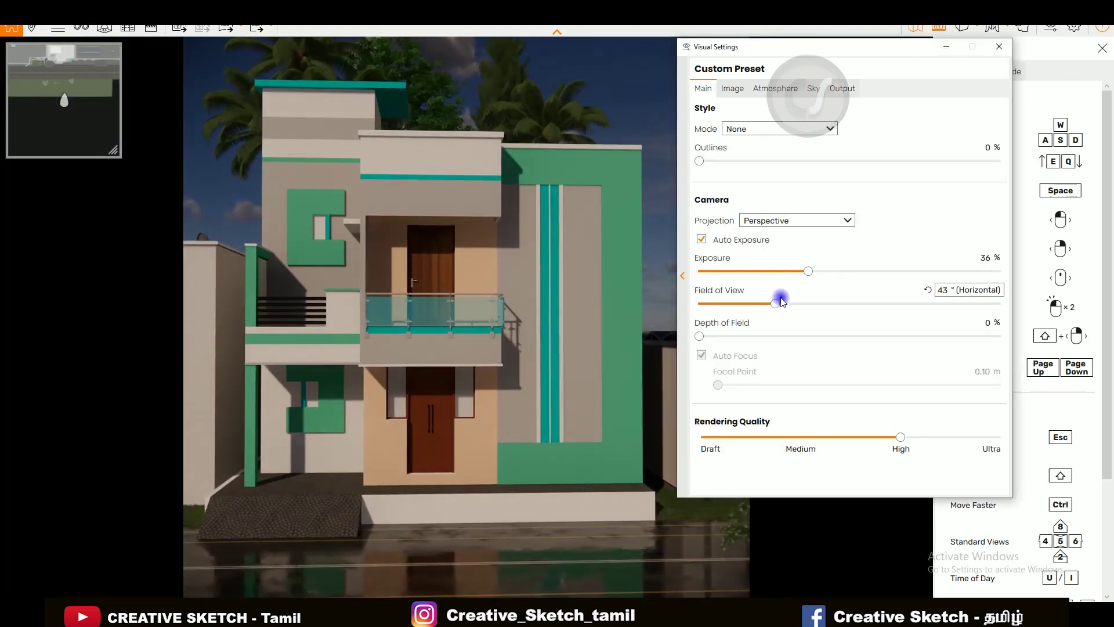
left_click_drag(490, 311, 522, 311)
left_click_drag(811, 262, 819, 269)
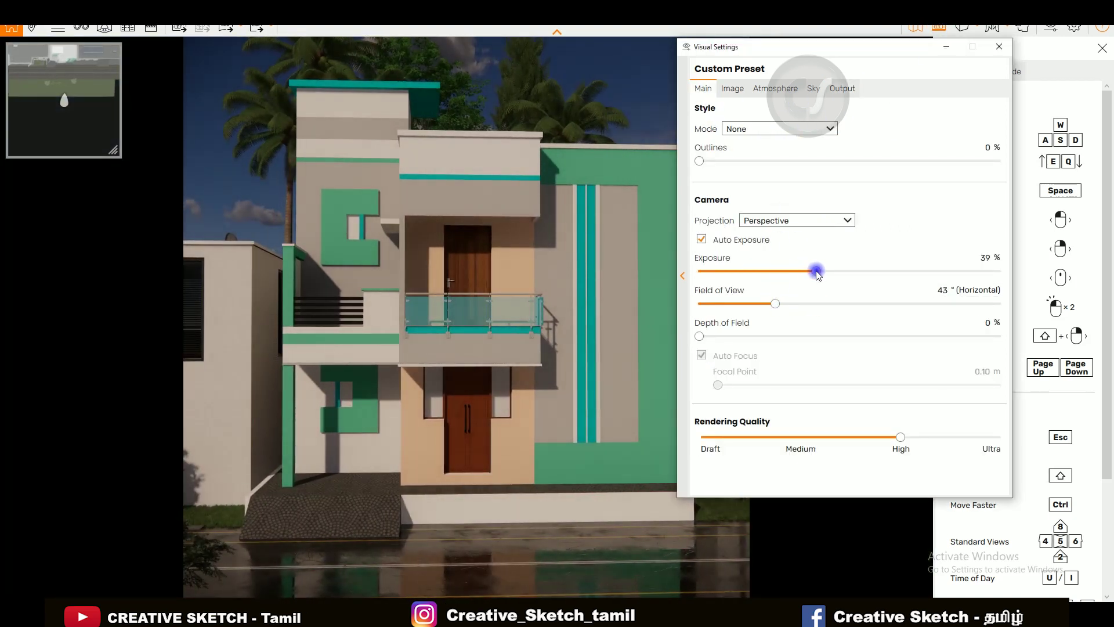
- Set highlights to 74%, saturation to 105% and colour temperature to 12,464 K
left_click(732, 88)
left_click_drag(858, 161, 964, 164)
left_click_drag(849, 225, 857, 226)
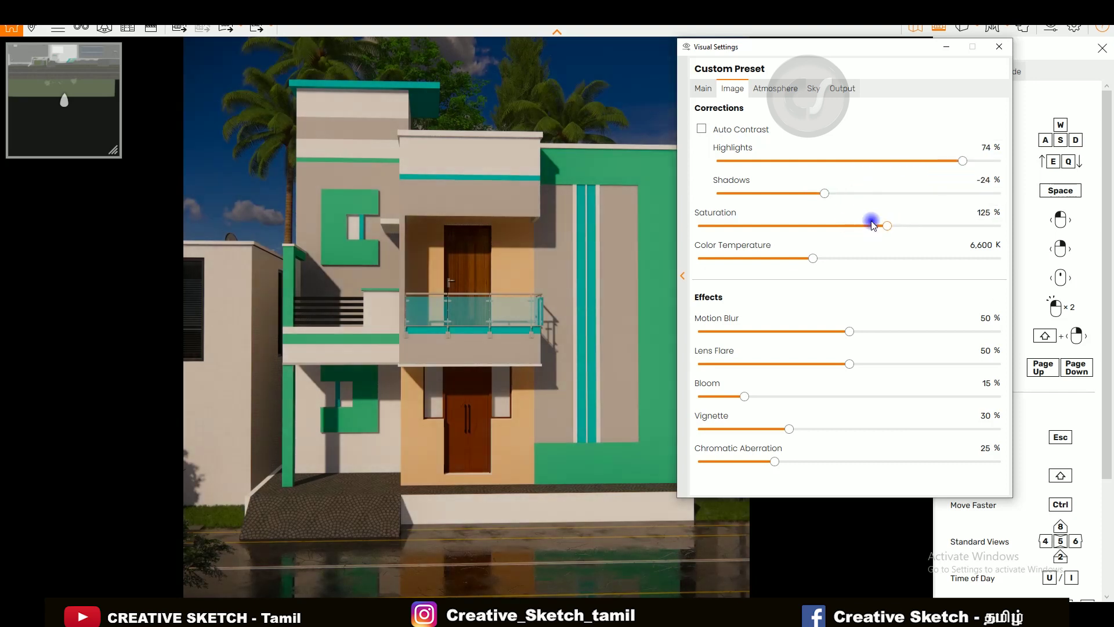
left_click_drag(813, 258, 946, 261)
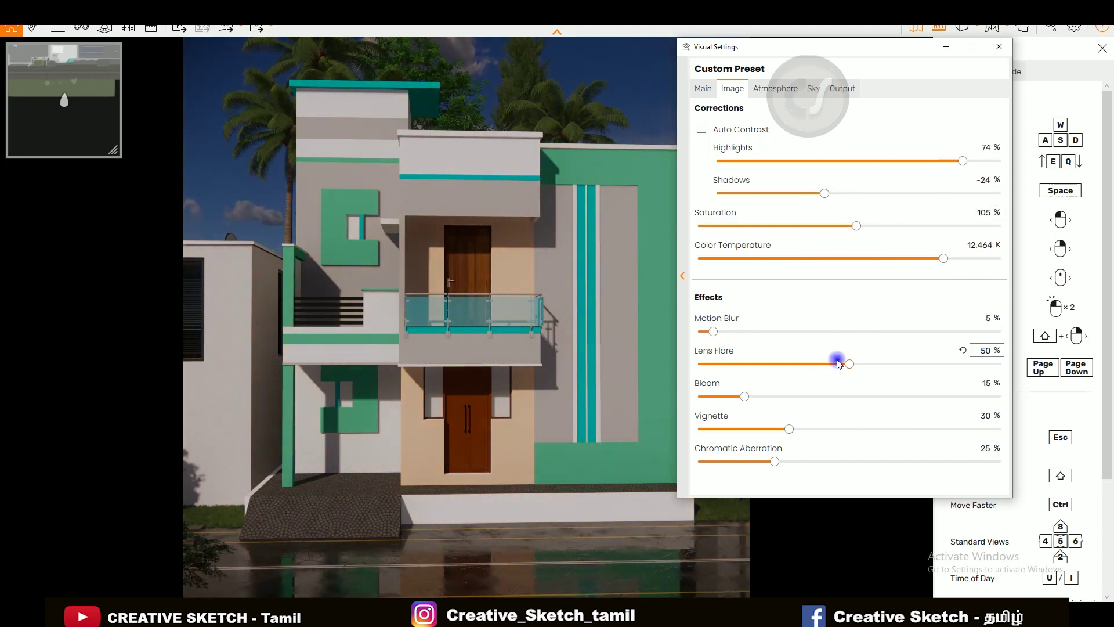
- Switch the camera projection to Two-Point
left_click(770, 88)
left_click(703, 88)
left_click(786, 218)
left_click(777, 241)
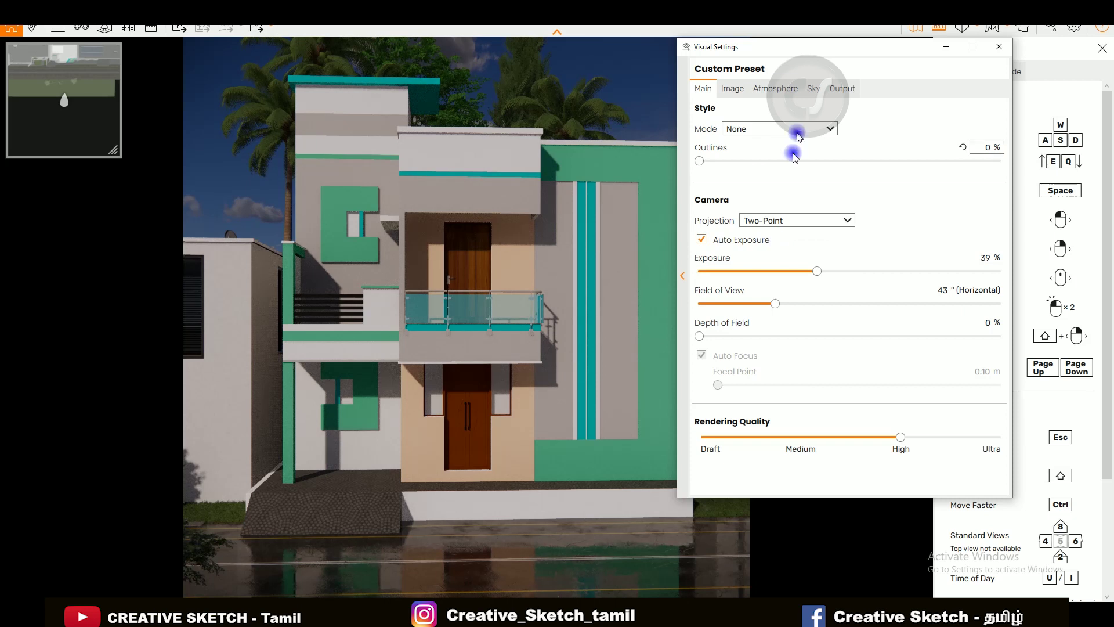
- Go to the Sky settings and bring up the horizon source choices
left_click(776, 88)
left_click(813, 89)
left_click(777, 154)
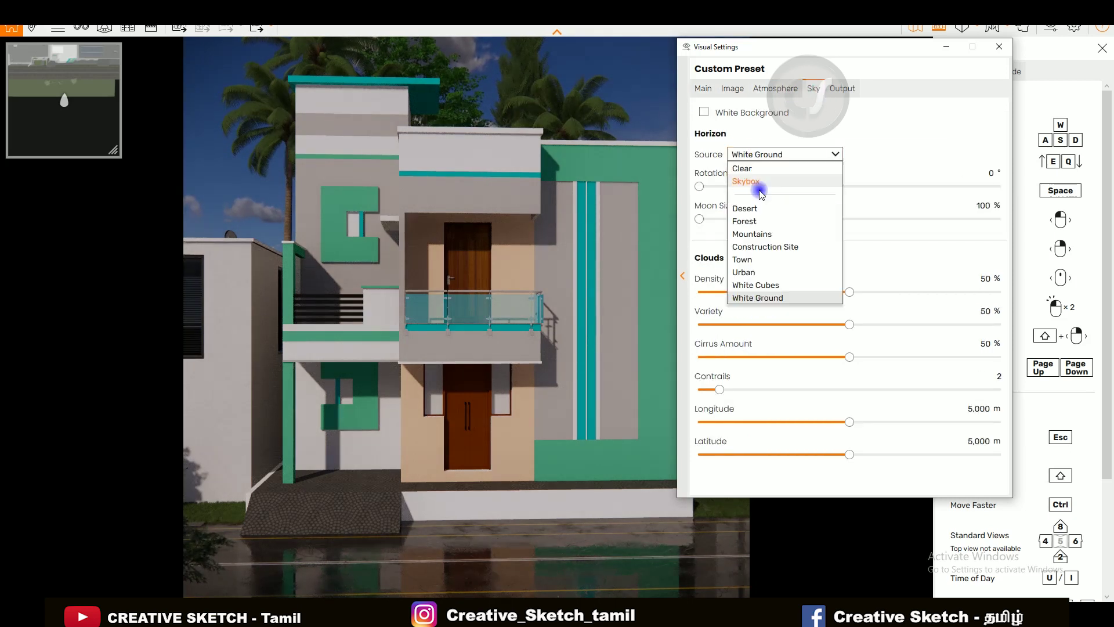
- Use a Skybox horizon loaded from autumn_field_2k.hdr in F:\MULTIMEDIA's HDRI folder
left_click(759, 187)
left_click(794, 208)
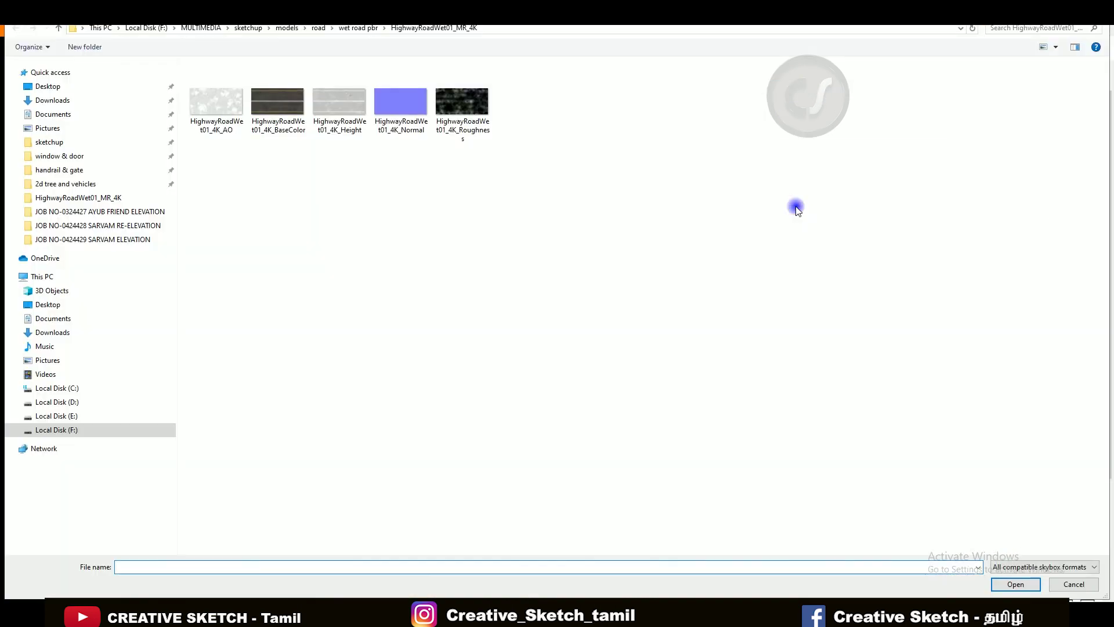
left_click(56, 430)
double_click(531, 107)
double_click(462, 105)
double_click(290, 124)
left_click(216, 93)
left_click(1015, 584)
- Use the brightest point as sun, set brightness 18,845.25 Lux and rotate the sky
left_click(701, 229)
left_click_drag(699, 186, 1004, 185)
left_click_drag(932, 273, 951, 276)
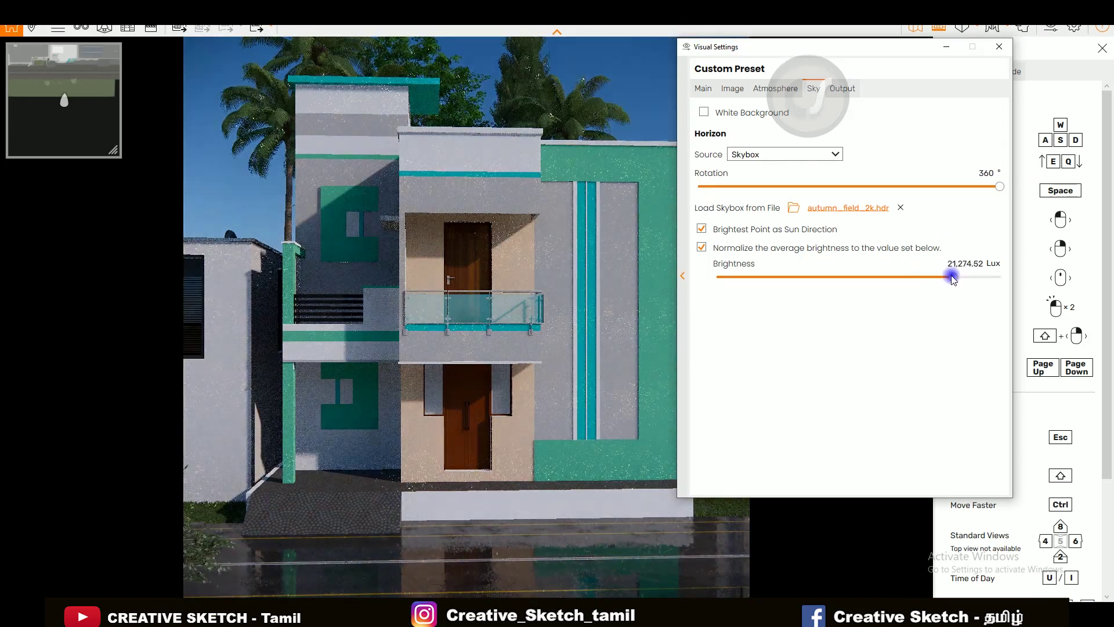
mouse_move(999, 186)
left_mouse_down()
mouse_move(711, 208)
mouse_move(754, 190)
left_mouse_up()
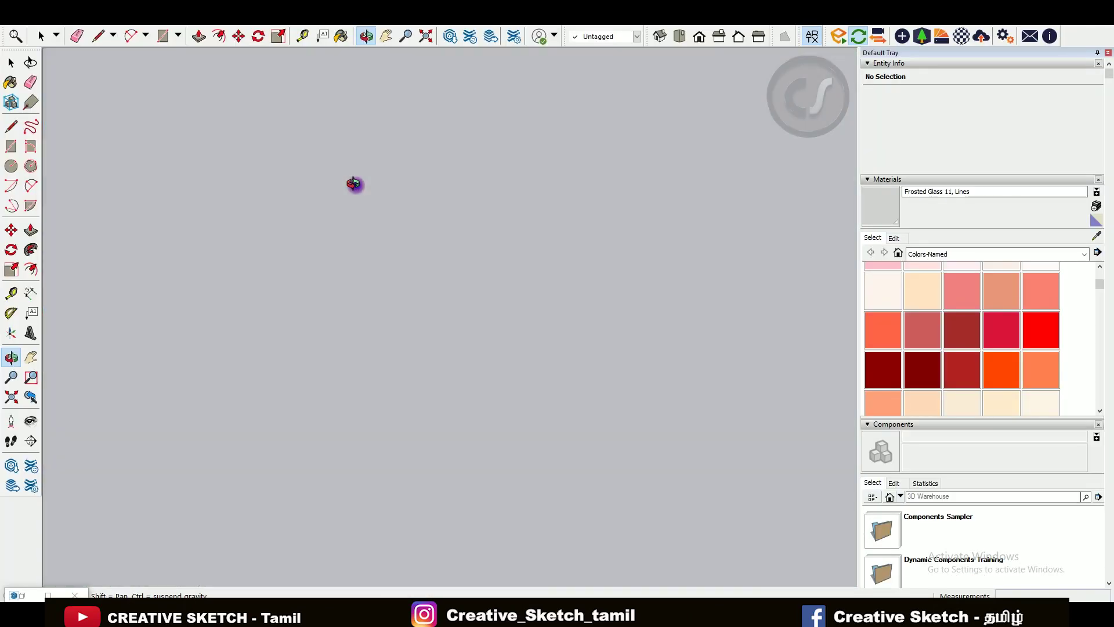
- Place an Enscape sphere light above the balcony door and paint it Tomato
middle_click_drag(355, 184, 191, 182)
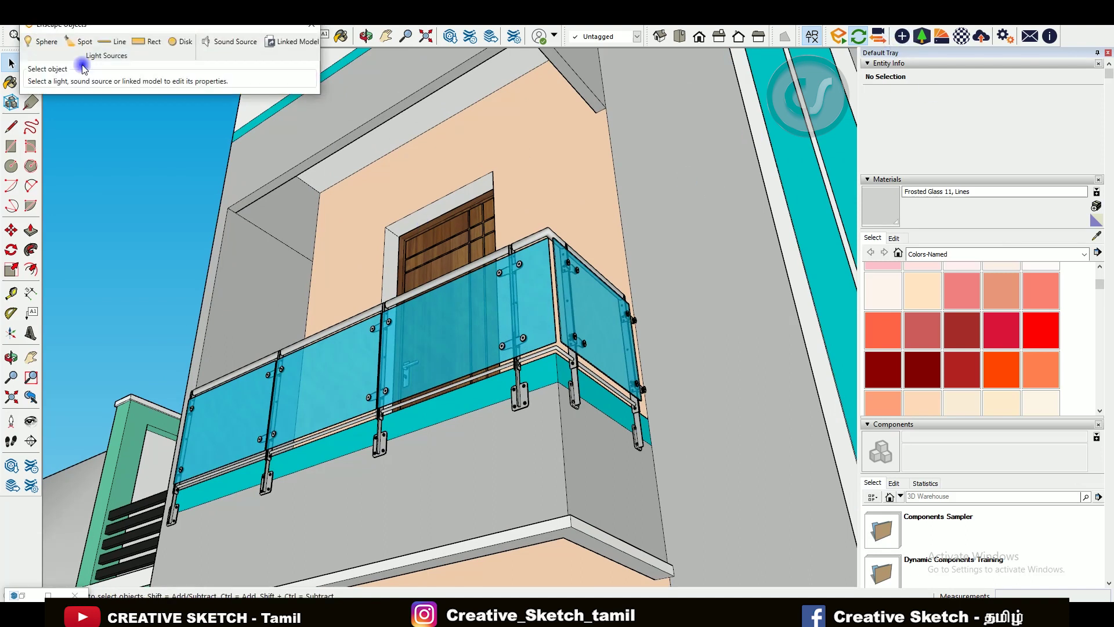
left_click(408, 140)
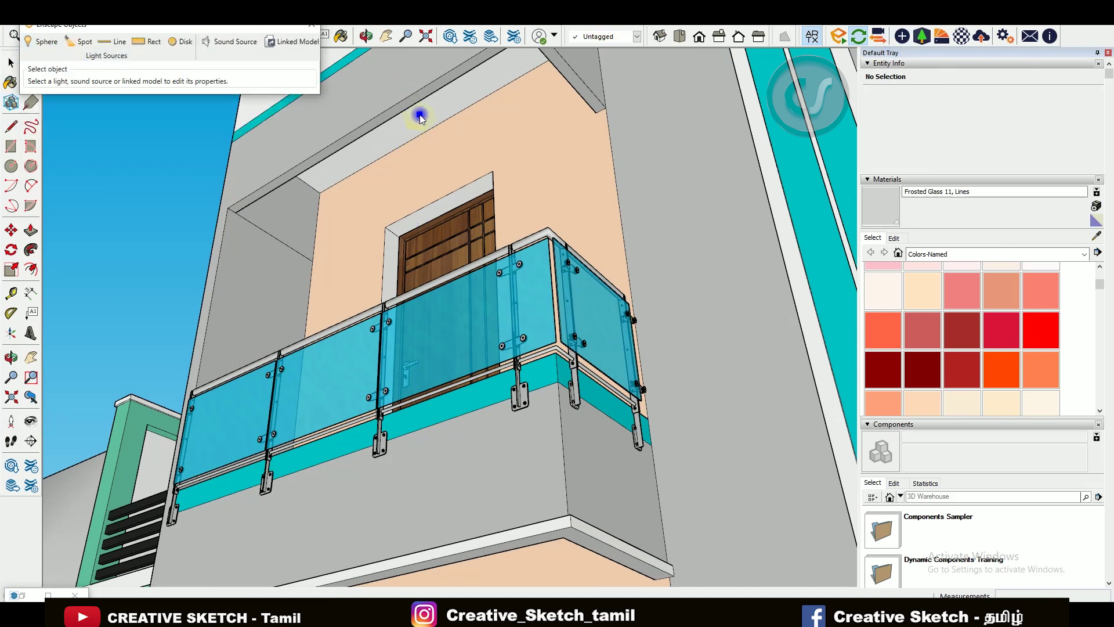
left_click(420, 142)
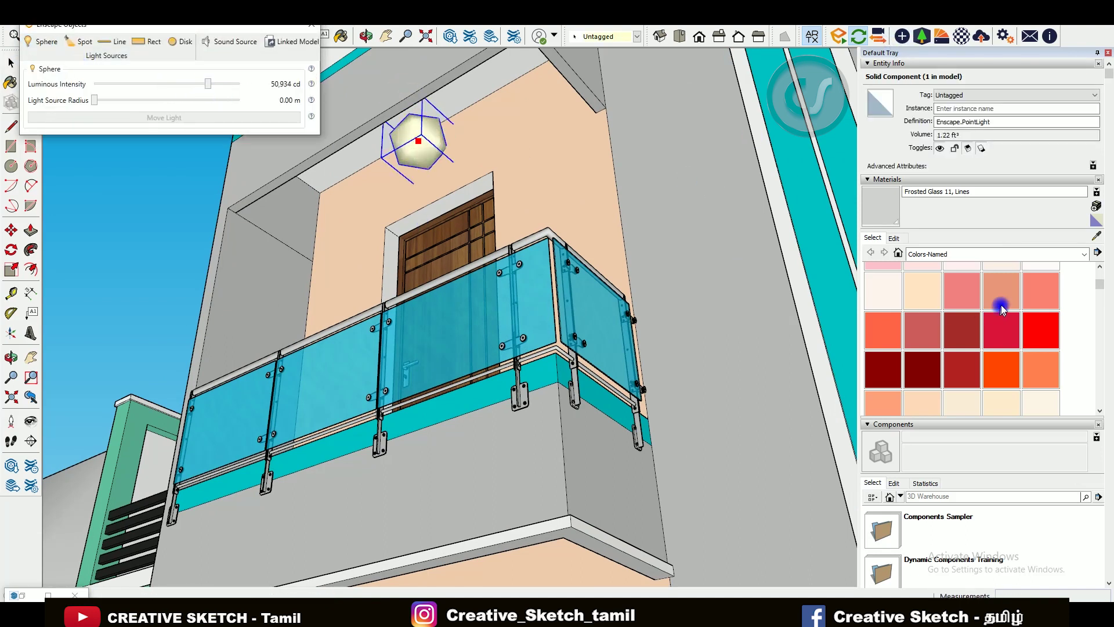
left_click(882, 329)
left_click(418, 143)
- Repaint the sphere light with orange-red Color B05 from the Colors collection
scroll(1044, 325, "up", 3)
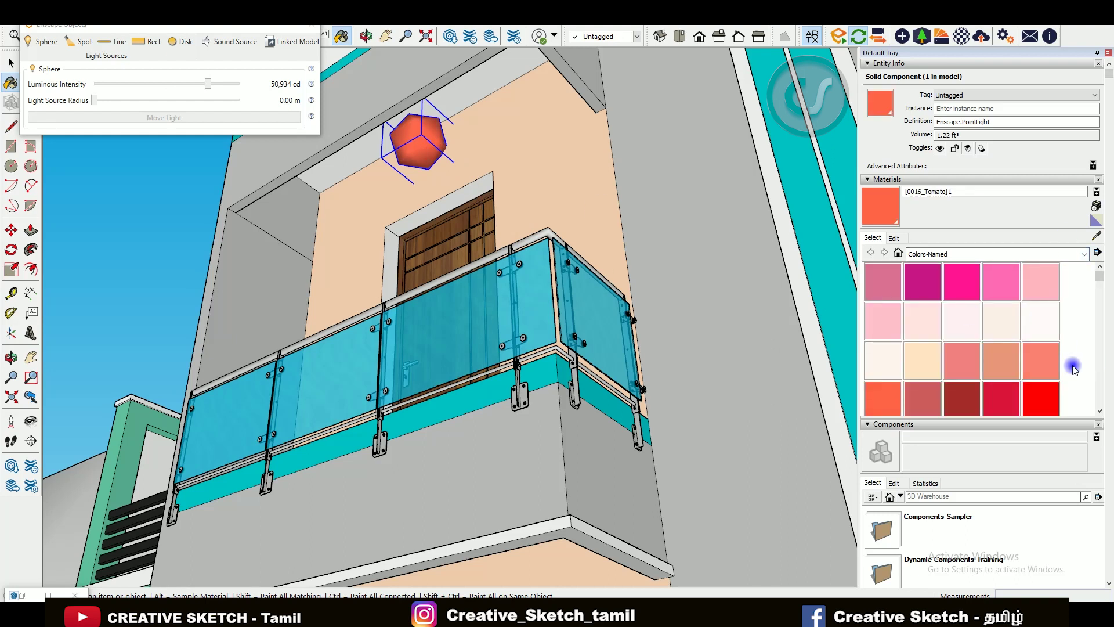
left_click(1083, 254)
left_click(952, 308)
scroll(1044, 347, "down", 3)
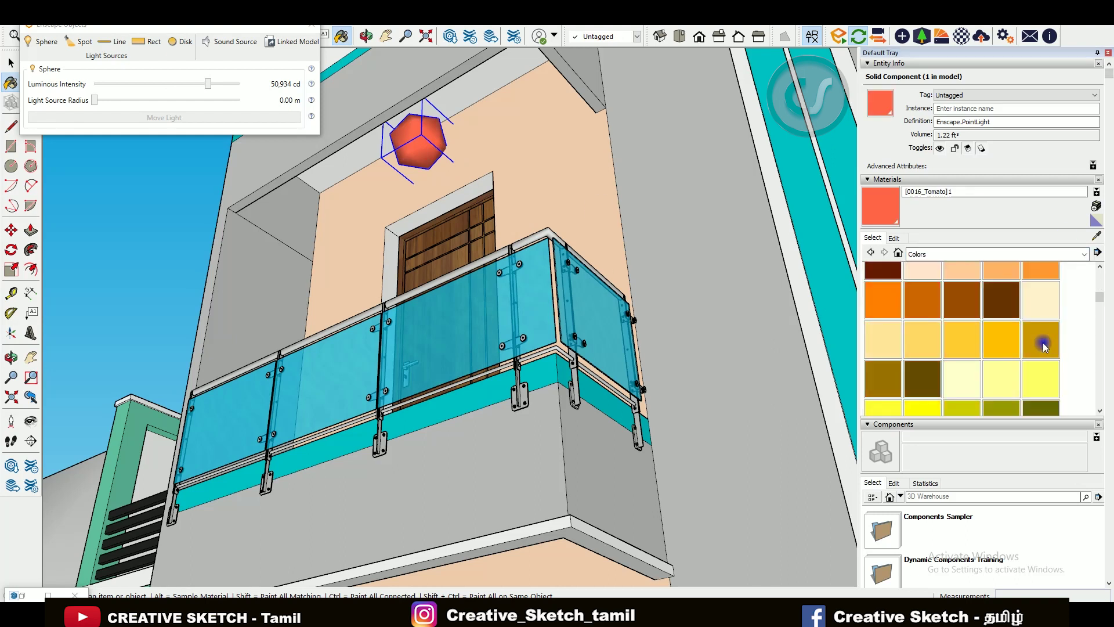
scroll(1042, 347, "up", 2)
left_click(961, 290)
left_click(418, 142)
scroll(423, 156, "down", 3)
scroll(461, 217, "up", 6)
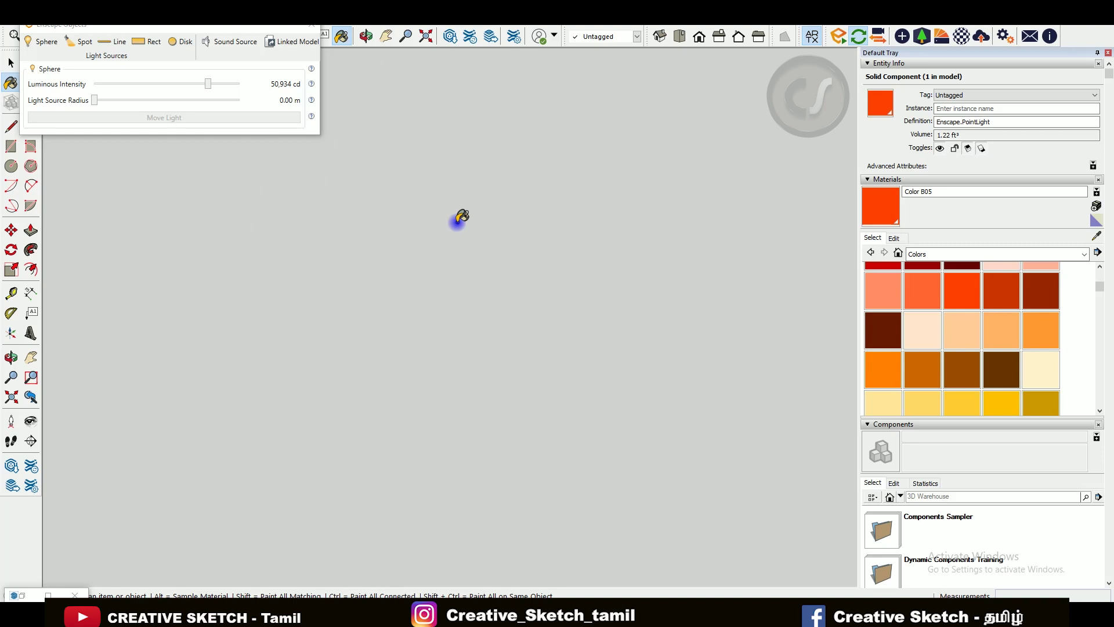
scroll(461, 218, "down", 5)
scroll(461, 218, "up", 2)
- Rotate the Enscape sky to 64° and review the light's glow from a frontal angle
middle_click_drag(461, 218, 454, 326)
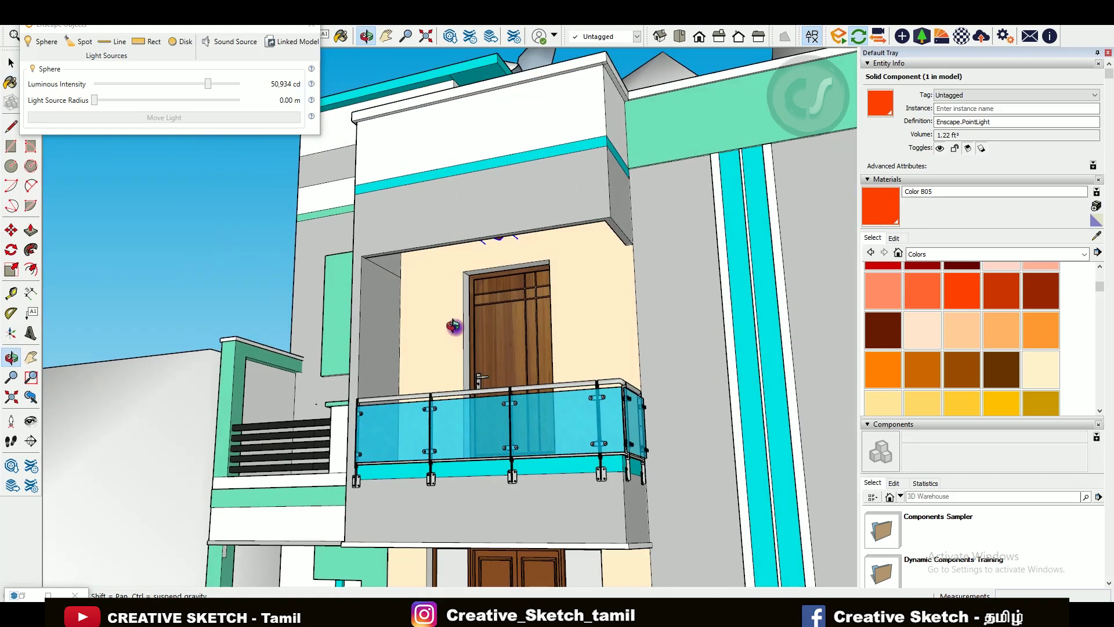
scroll(453, 326, "down", 3)
left_click_drag(406, 371, 429, 362)
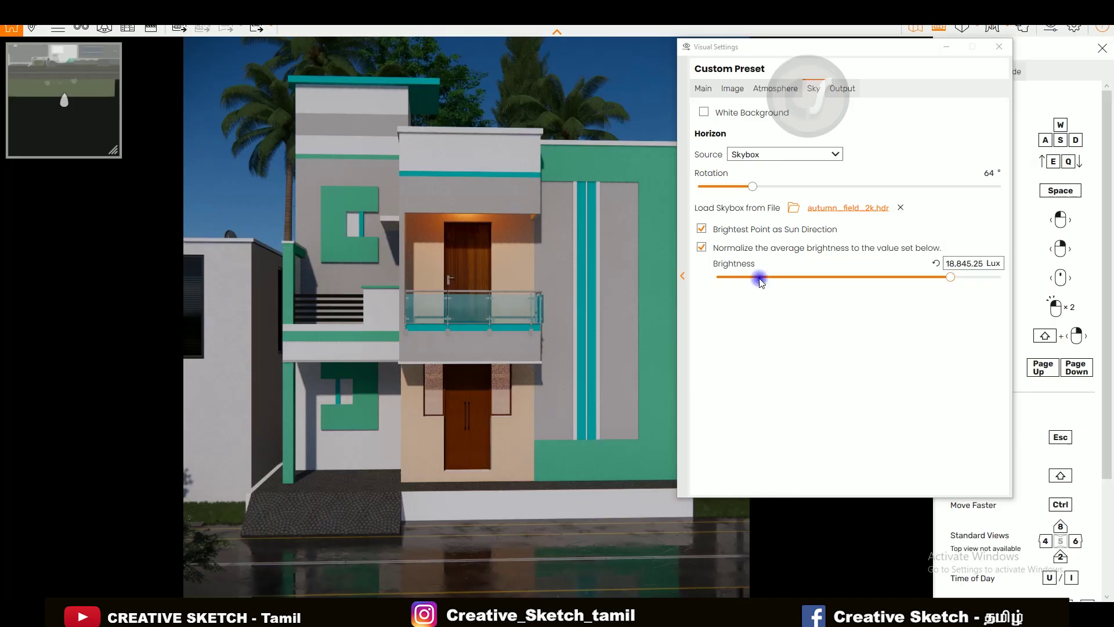
left_click_drag(527, 358, 463, 495)
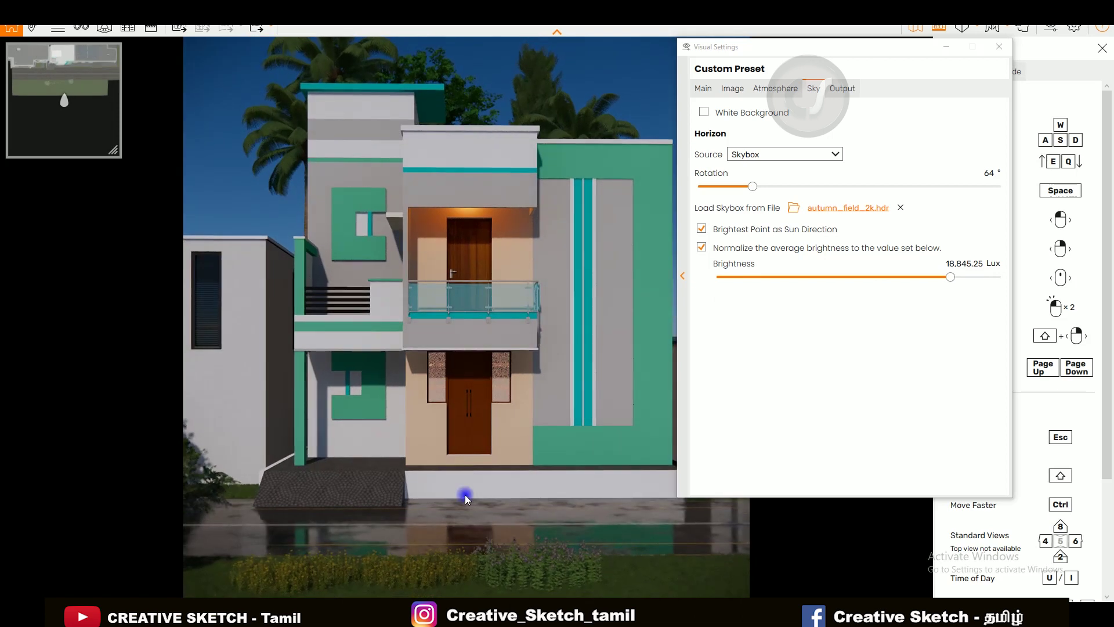
left_click(947, 47)
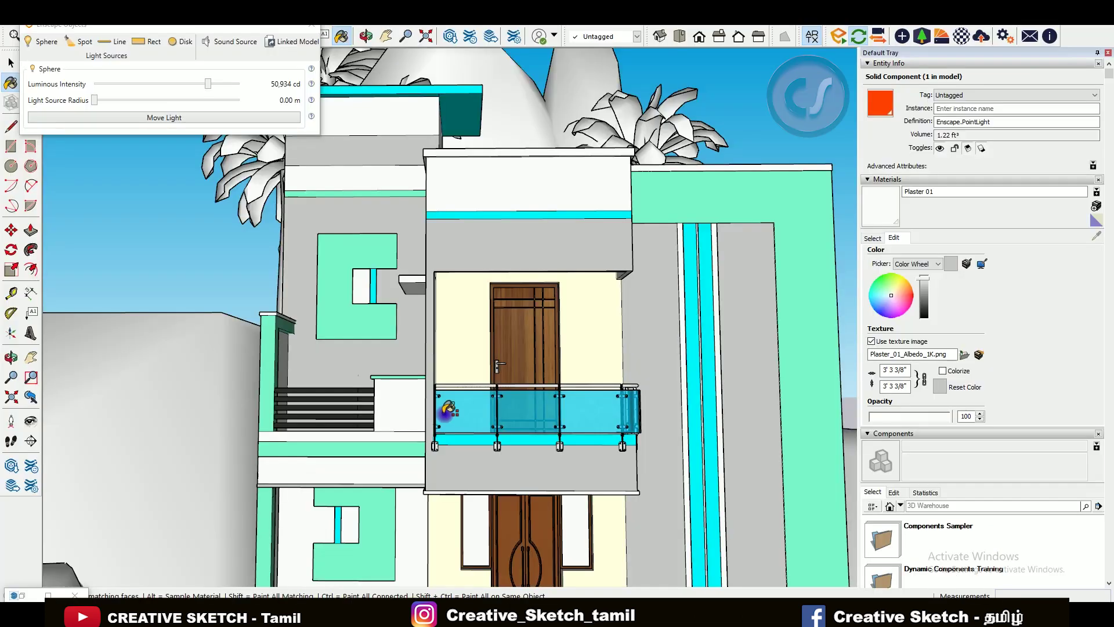
scroll(448, 406, "up", 3)
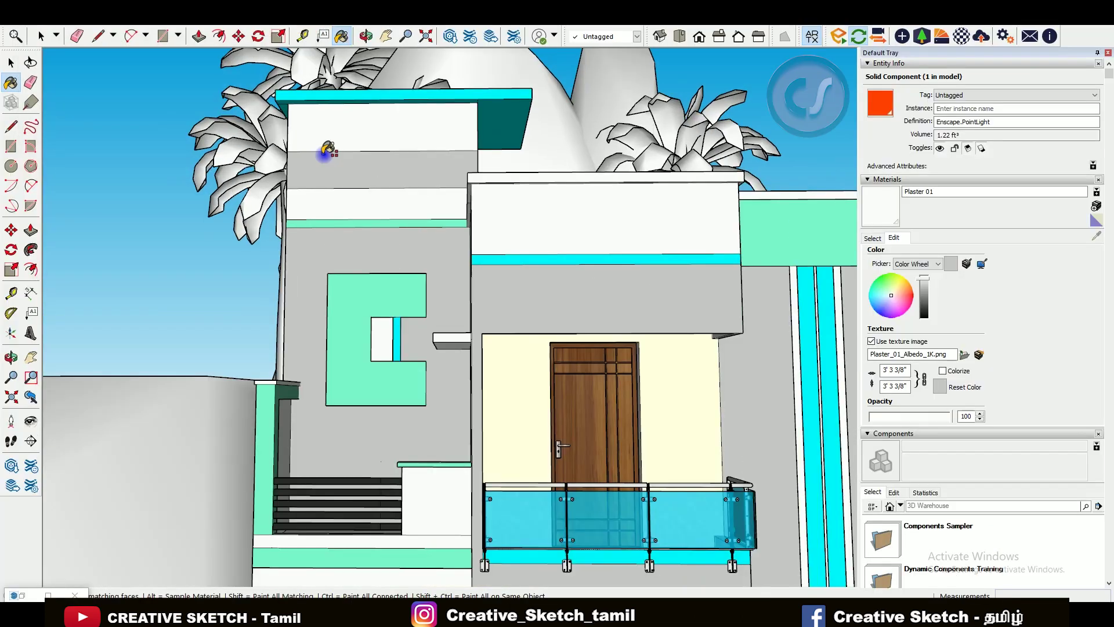
- Draw a rectangle along the wall band at the wall's left edge and inspect the parapet
scroll(323, 150, "up", 3)
scroll(398, 181, "up", 3)
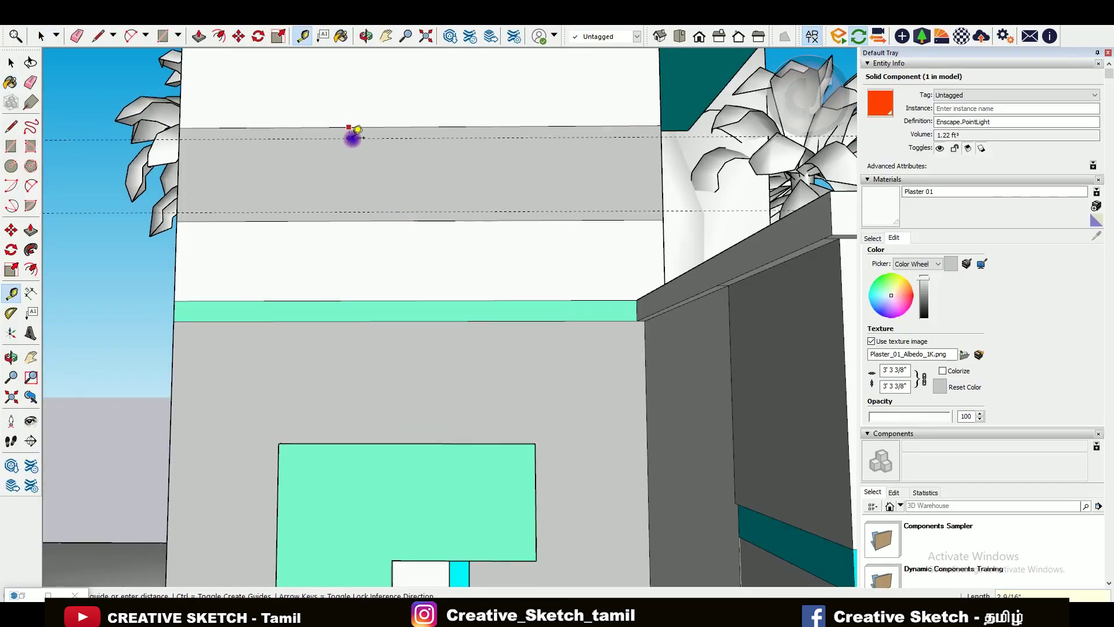
key("r")
left_click(180, 127)
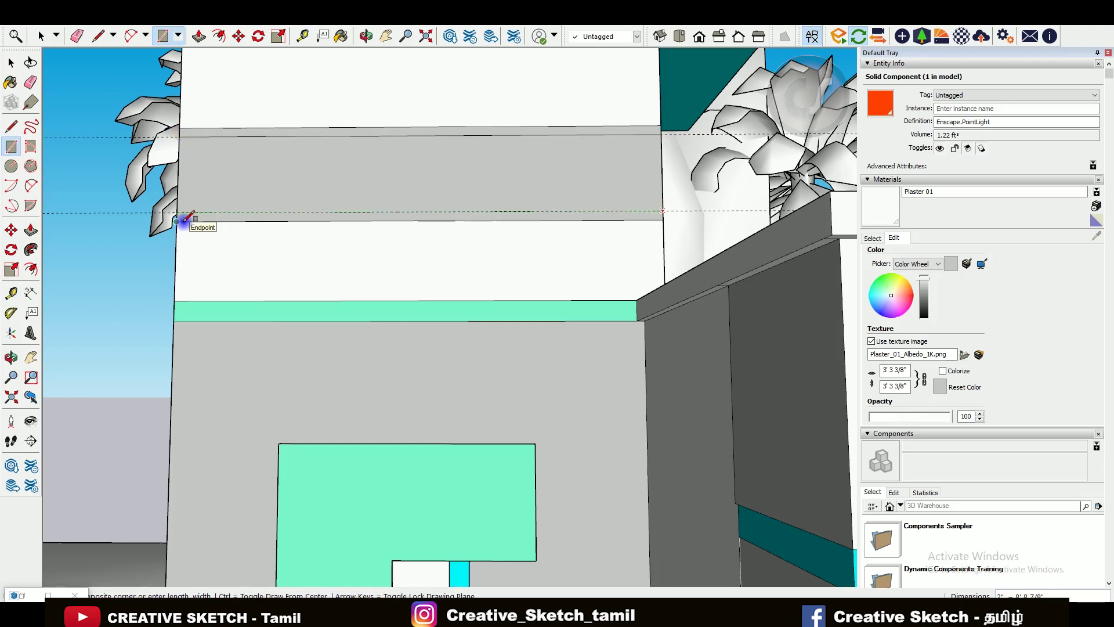
left_click(184, 219)
mouse_move(301, 181)
middle_mouse_down()
mouse_move(393, 214)
mouse_move(528, 155)
middle_mouse_up()
key("p")
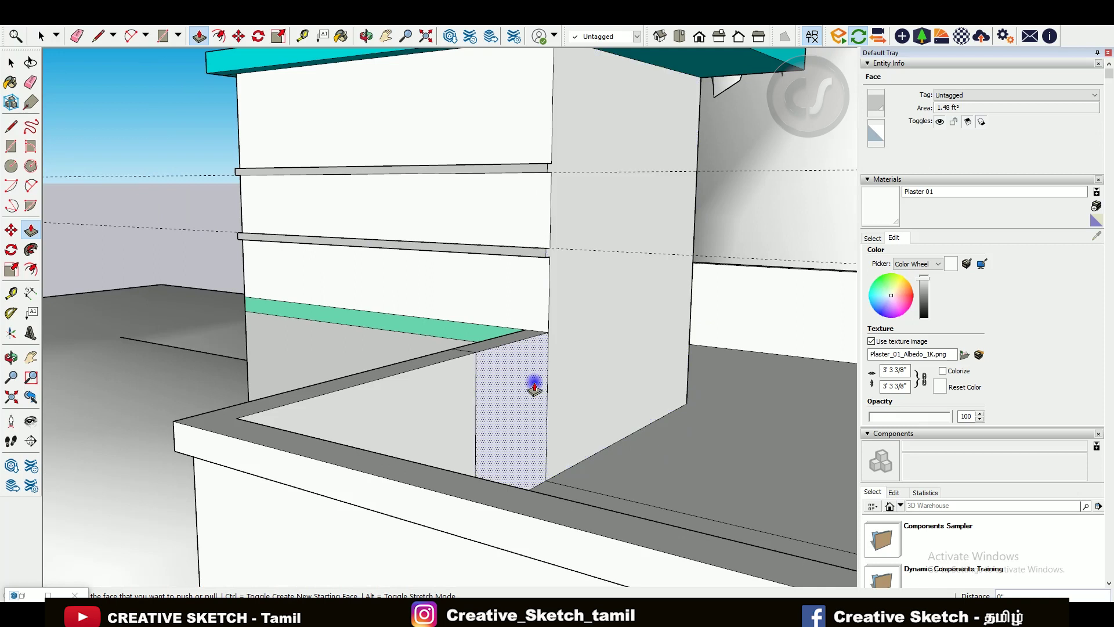
- Close Enscape's visual settings and orbit SketchUp to a straight-on view of the facade
key("alt+Tab")
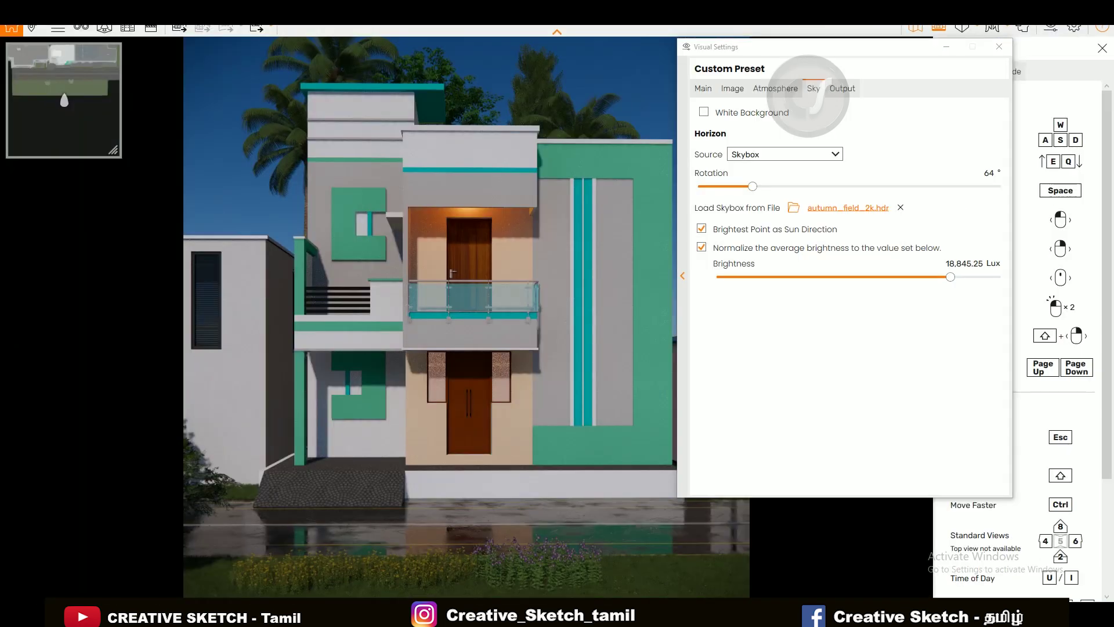
left_click(998, 47)
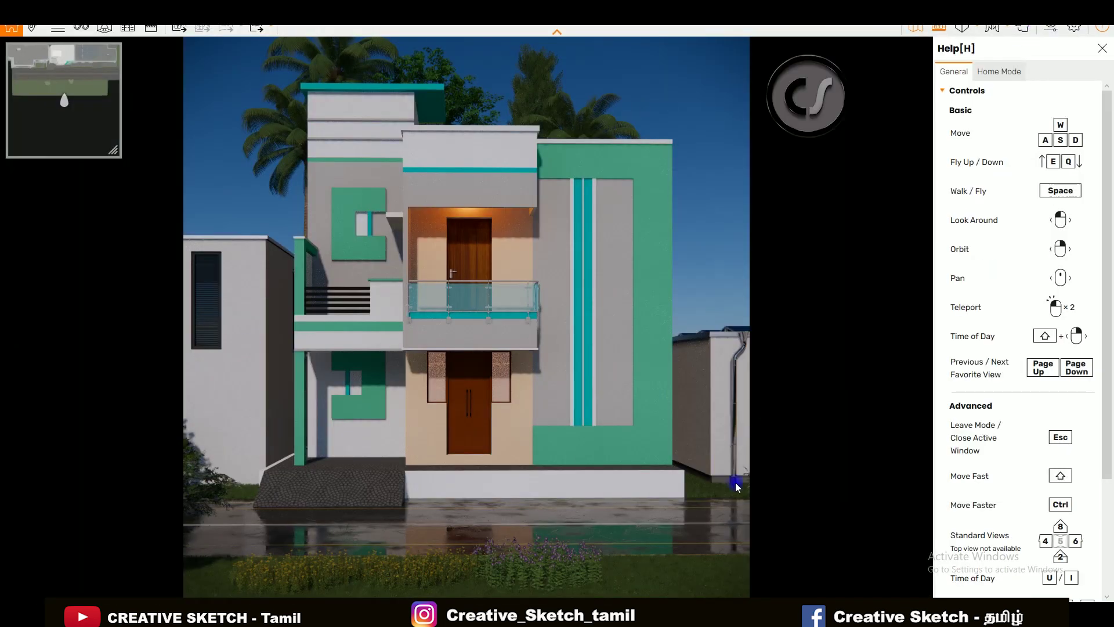
key("alt+Tab")
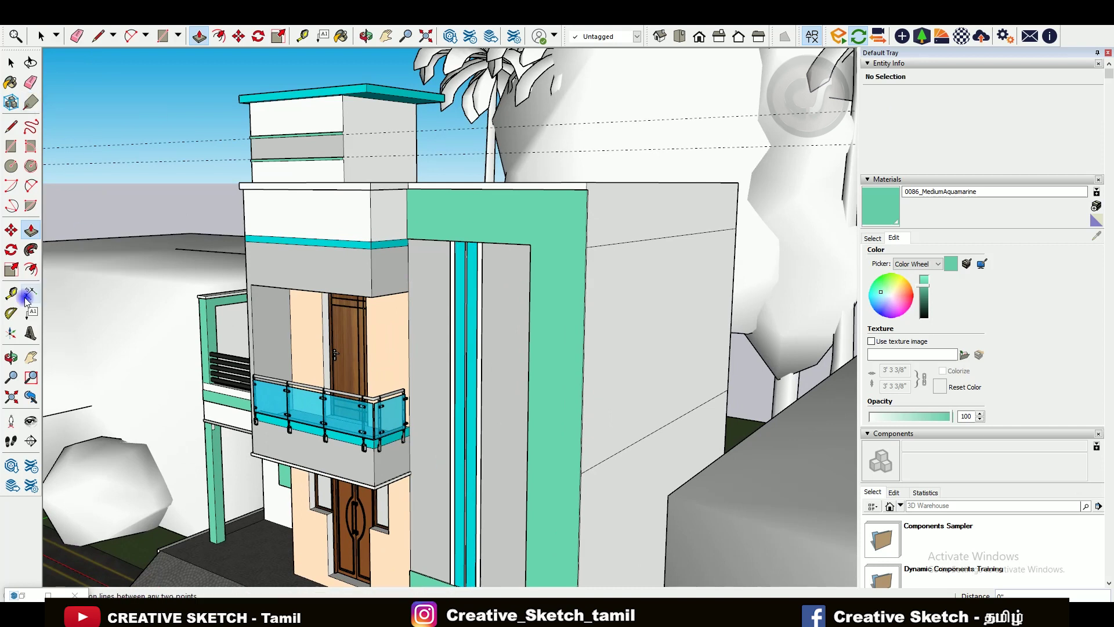
mouse_move(458, 464)
middle_mouse_down()
mouse_move(598, 256)
mouse_move(461, 286)
middle_mouse_up()
- Start a rectangle corner at the top of the teal wall, zooming in to check it
key("t")
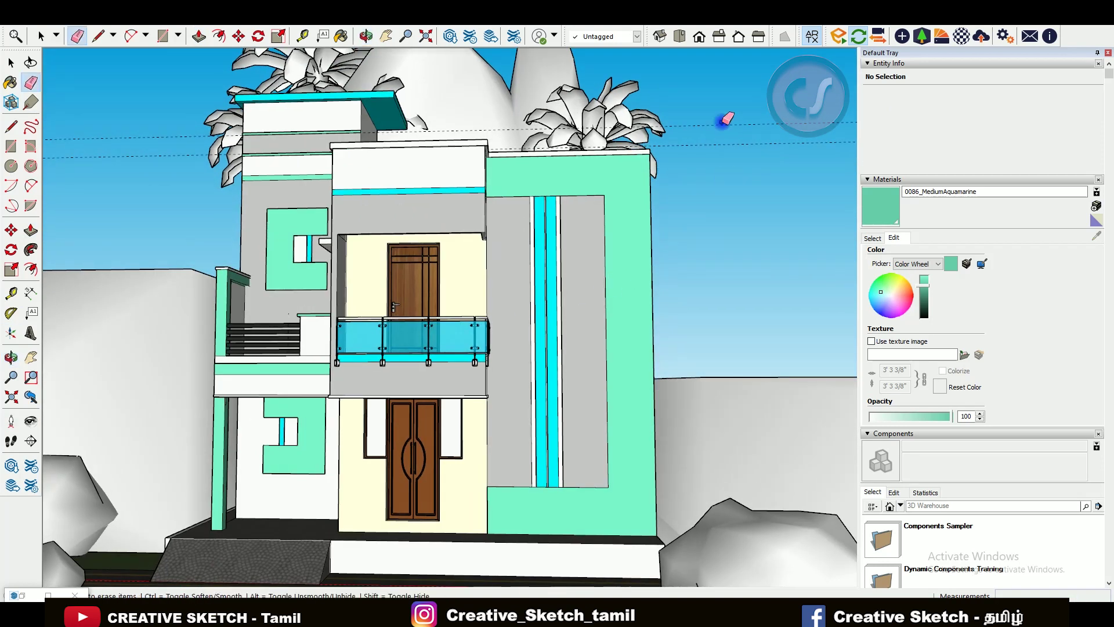
scroll(651, 232, "up", 3)
key("r")
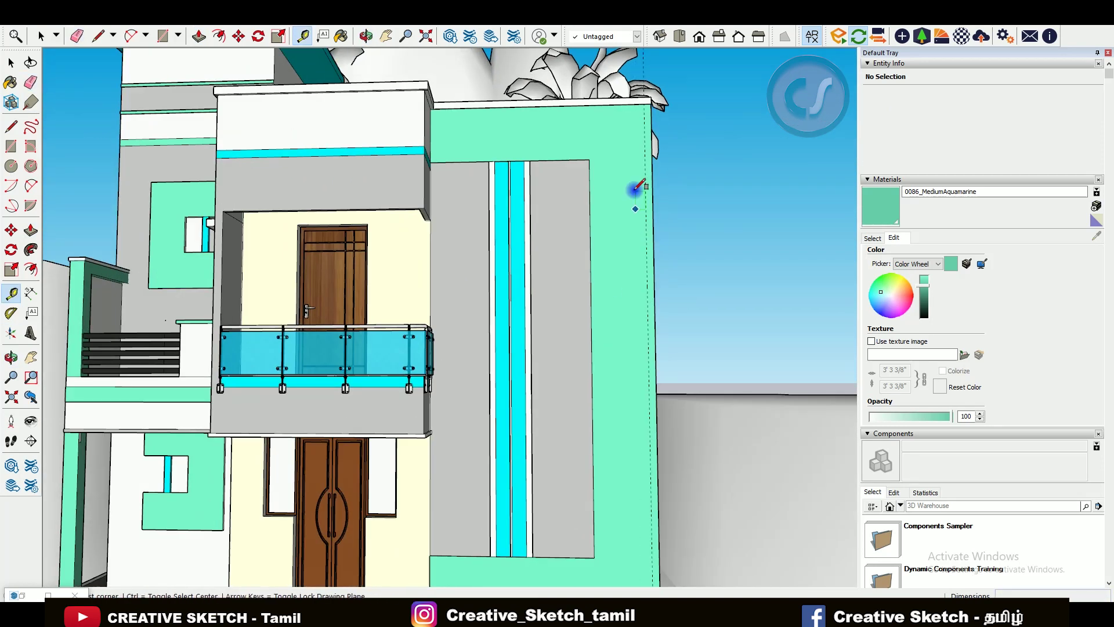
scroll(641, 174, "up", 3)
left_click(644, 92)
scroll(638, 291, "down", 4)
scroll(718, 476, "up", 4)
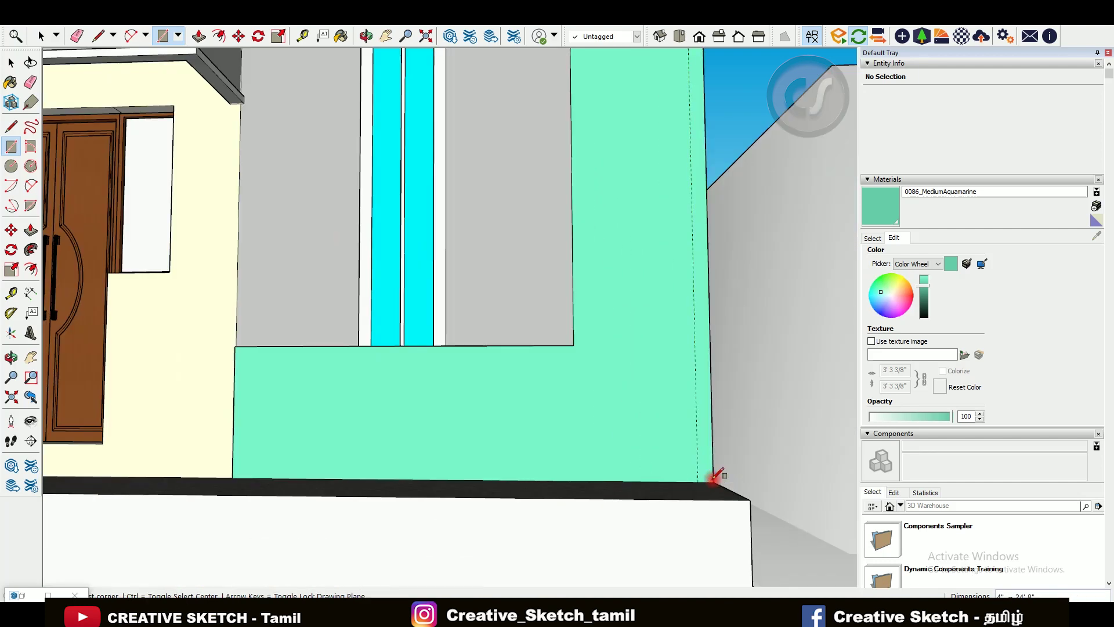
scroll(718, 475, "down", 3)
scroll(641, 87, "up", 2)
scroll(629, 154, "up", 2)
scroll(634, 131, "up", 2)
- Set a Tape Measure guide along the teal wall's right edge, from parapet to base
key("t")
scroll(615, 185, "down", 2)
scroll(620, 203, "down", 1)
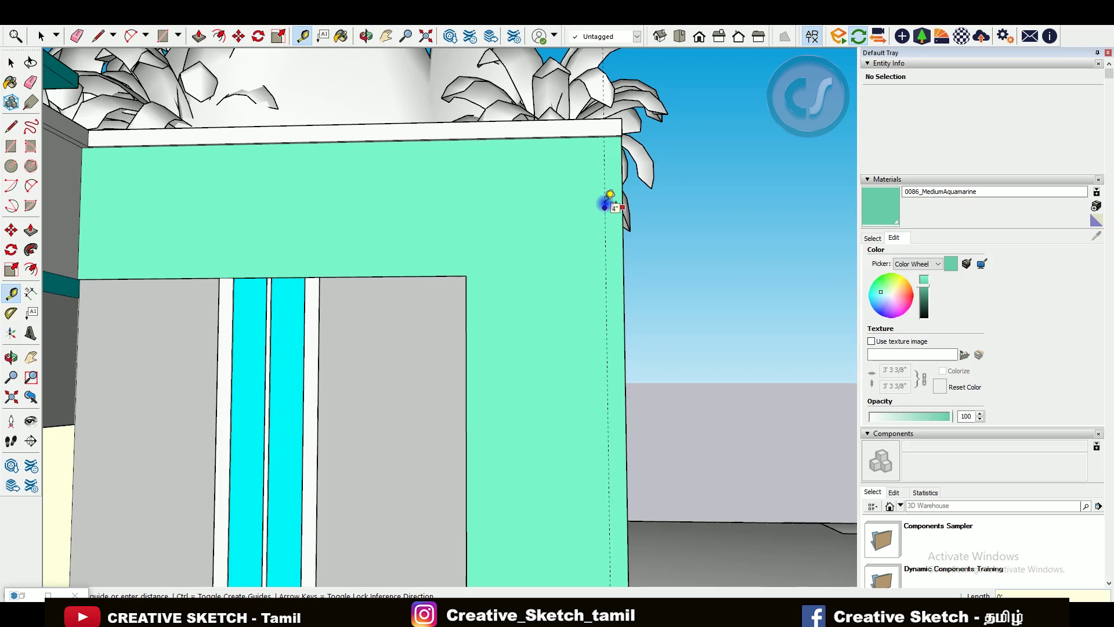
scroll(621, 151, "up", 2)
scroll(630, 110, "up", 1)
key("space")
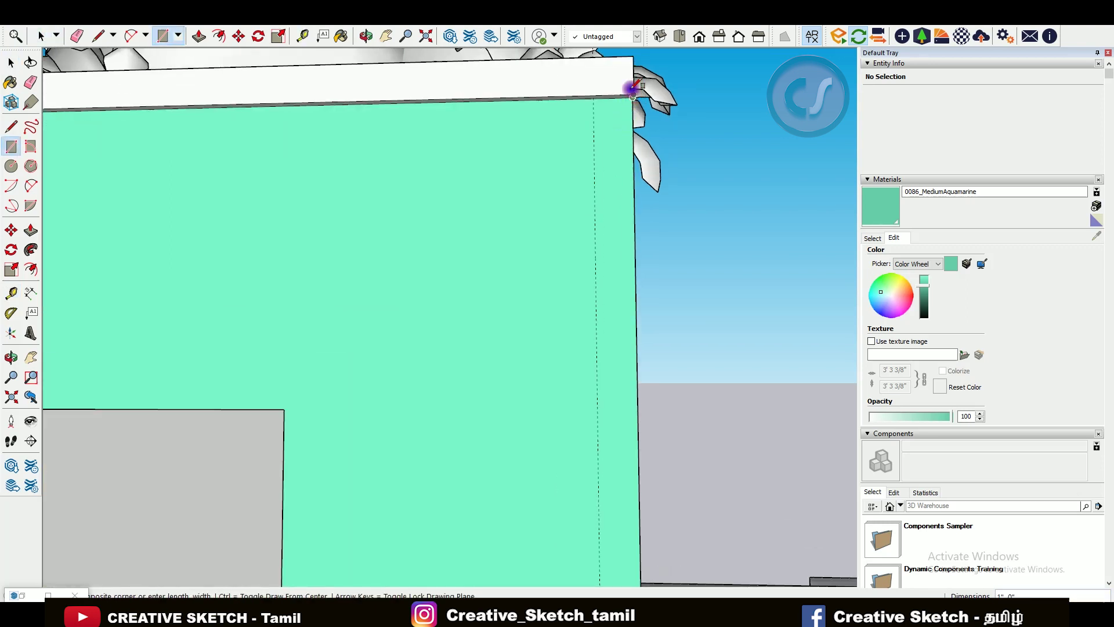
scroll(633, 93, "down", 3)
scroll(663, 487, "up", 3)
scroll(653, 491, "down", 3)
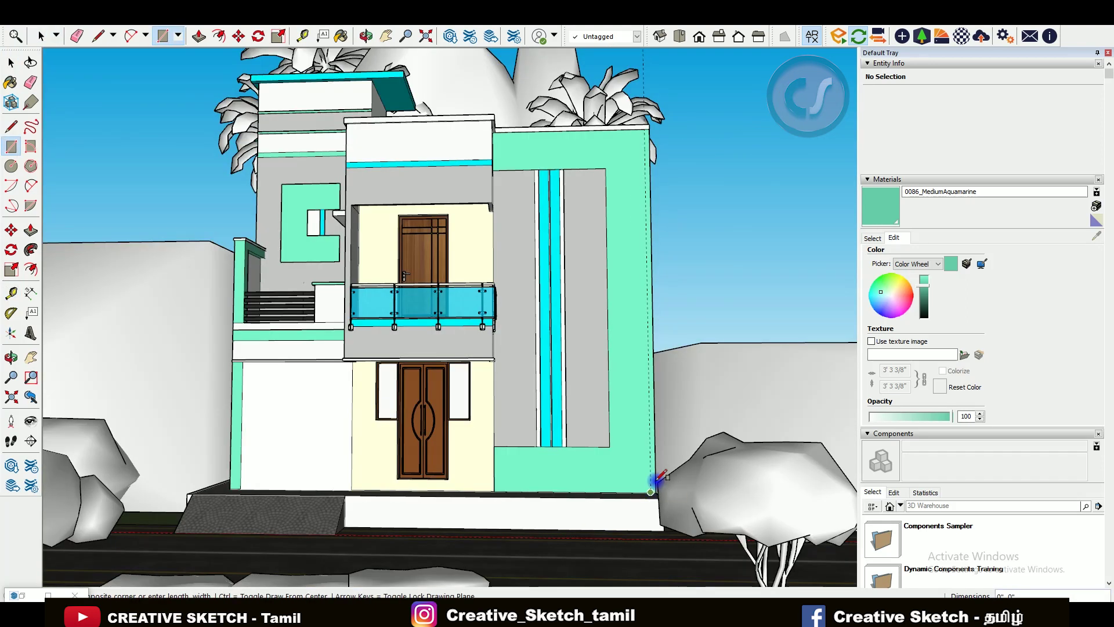
scroll(635, 211, "up", 2)
scroll(644, 243, "down", 1)
scroll(679, 148, "up", 1)
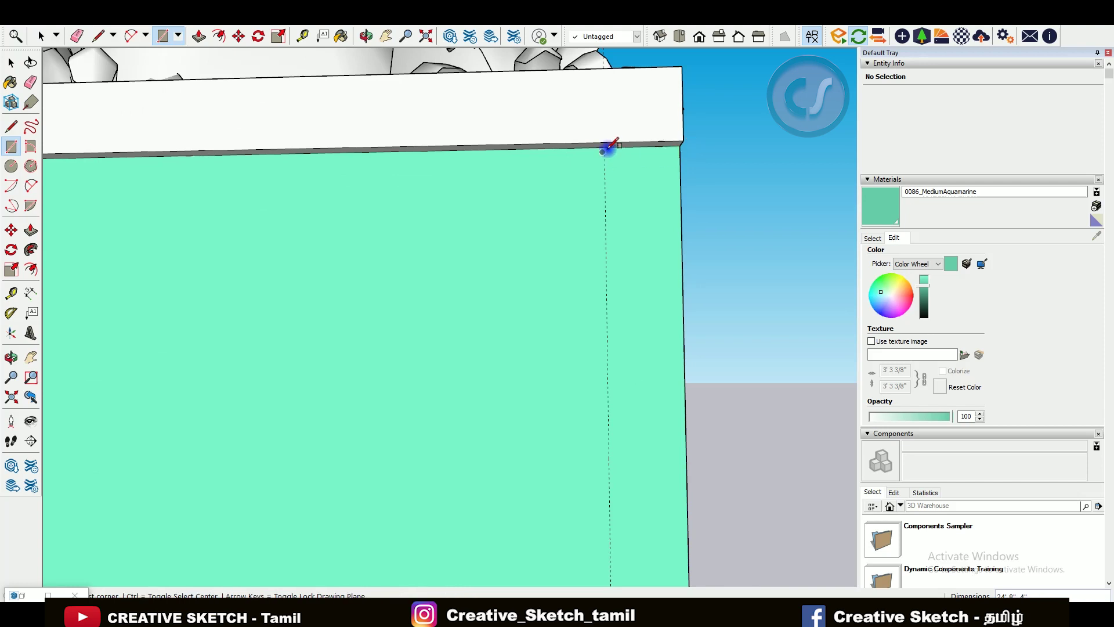
scroll(607, 148, "down", 1)
key("space")
scroll(578, 136, "up", 1)
scroll(576, 129, "down", 3)
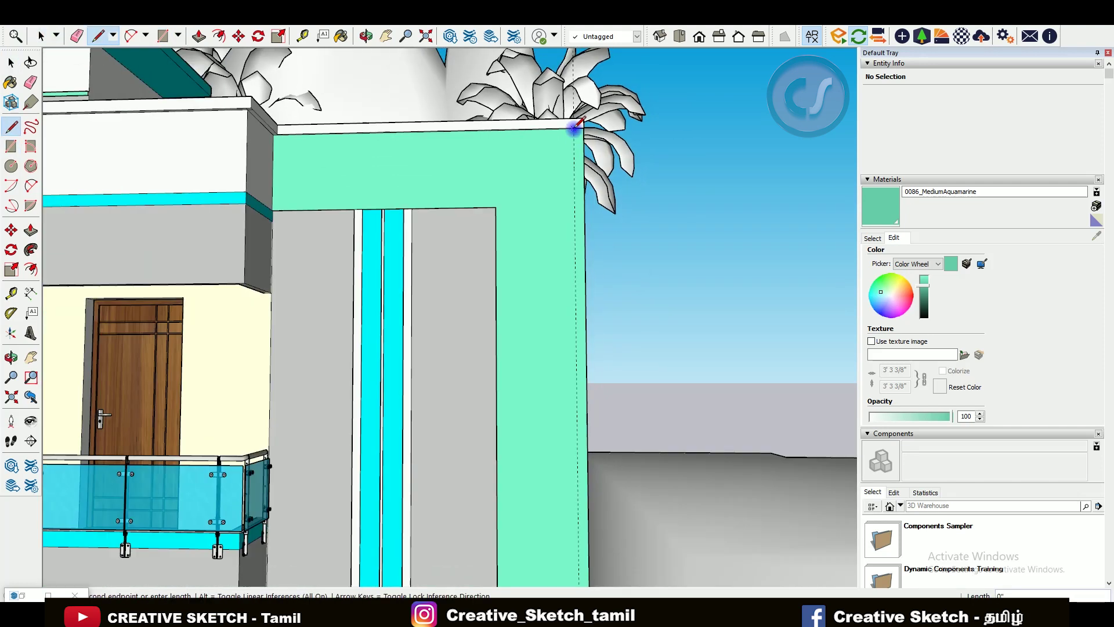
scroll(615, 562, "up", 3)
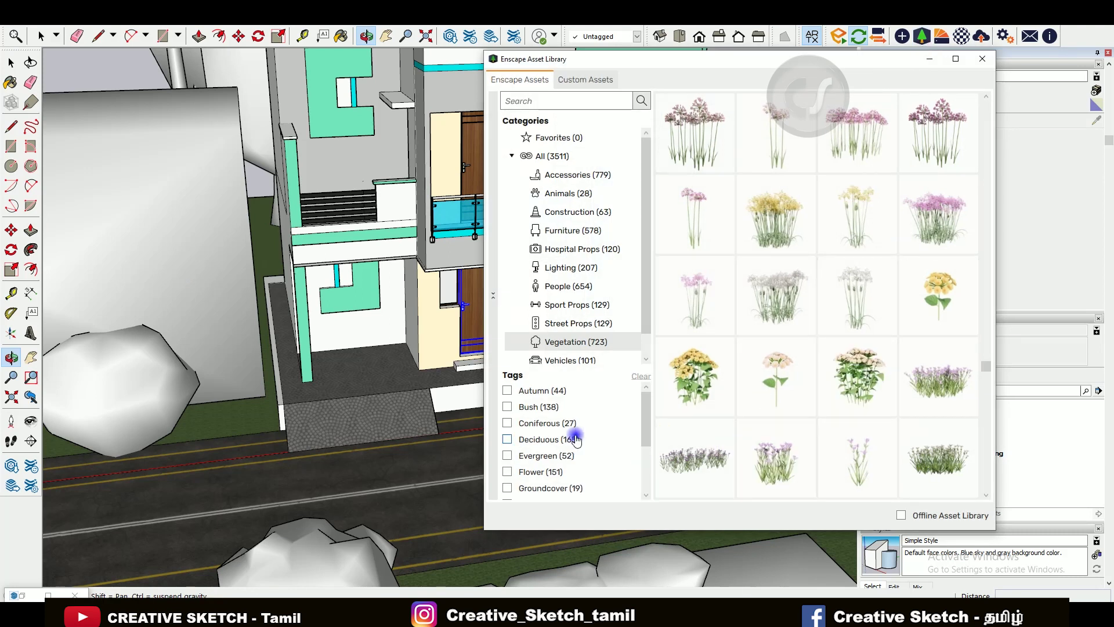
scroll(835, 278, "down", 3)
- Pick a green wall asset from the Enscape Vegetation library and place it in the model
scroll(832, 323, "down", 3)
scroll(837, 331, "down", 3)
scroll(838, 338, "down", 3)
scroll(839, 334, "up", 3)
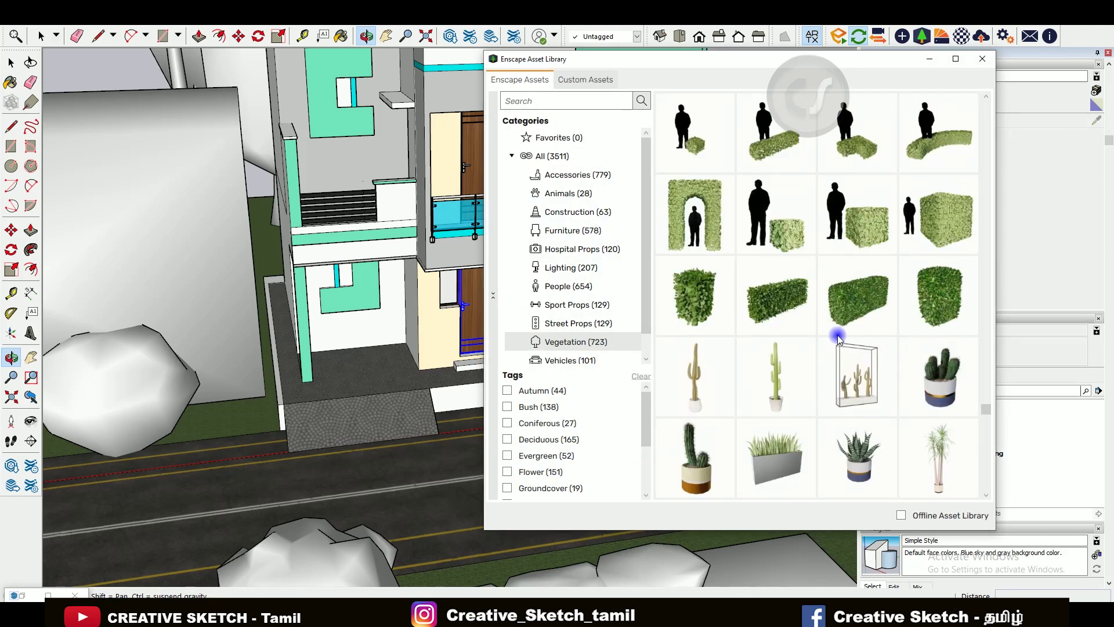
scroll(838, 331, "up", 3)
left_click(883, 152)
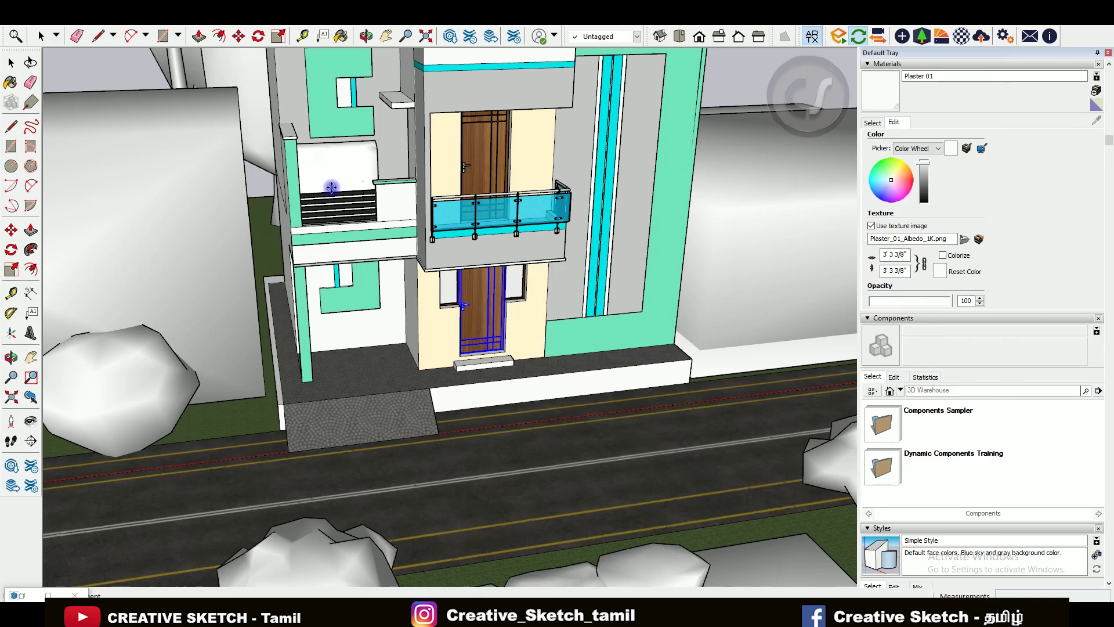
left_click(323, 329)
- Move the green wall asset against the balcony's left wall
scroll(348, 199, "up", 5)
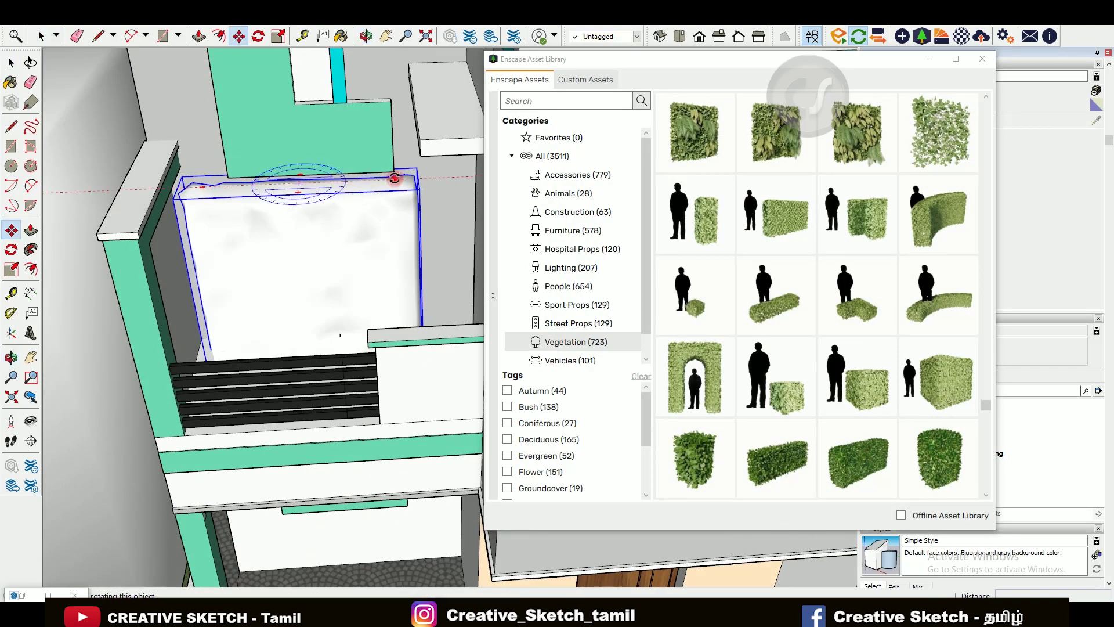
left_click_drag(284, 268, 293, 318)
key("m")
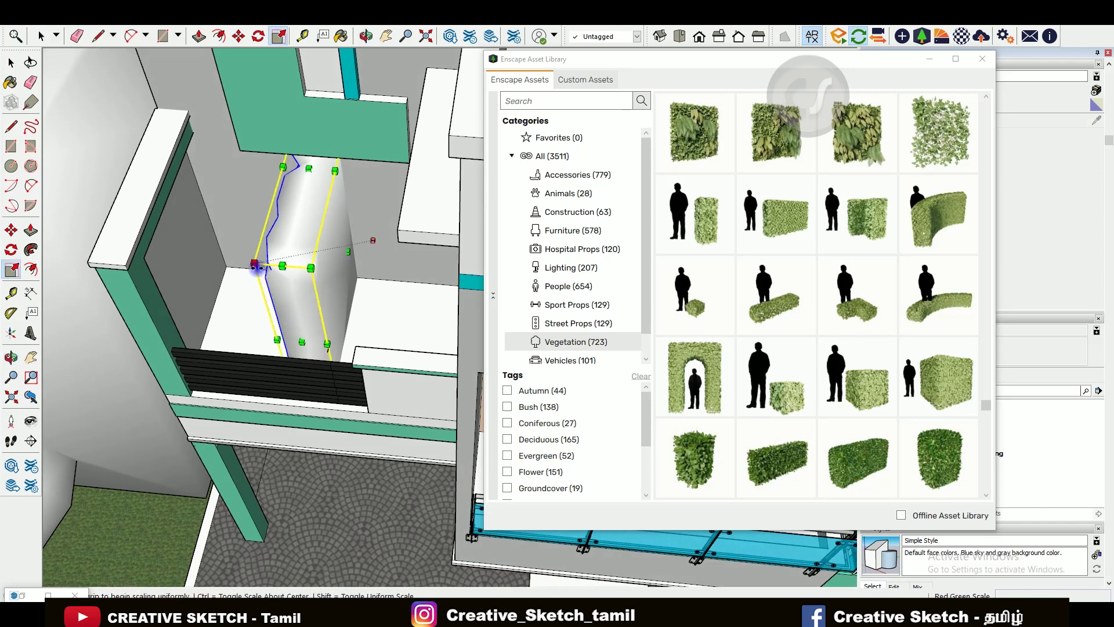
left_click(329, 348)
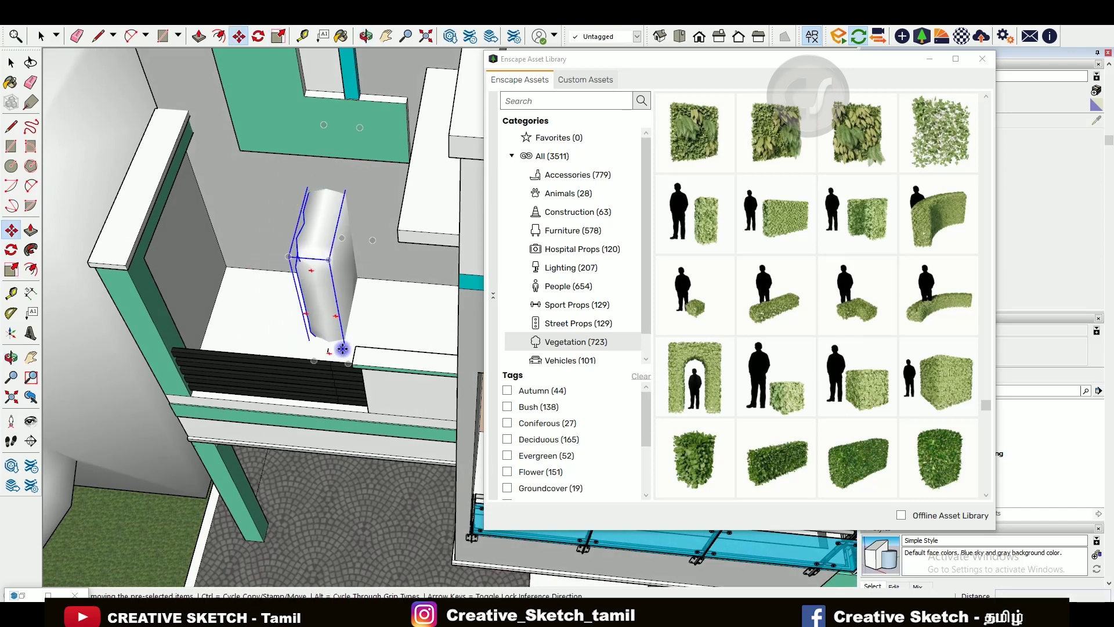
left_click(200, 352)
- Scale the green wall into the balcony corner and check it in the Enscape render
middle_click_drag(149, 219, 256, 187)
key("s")
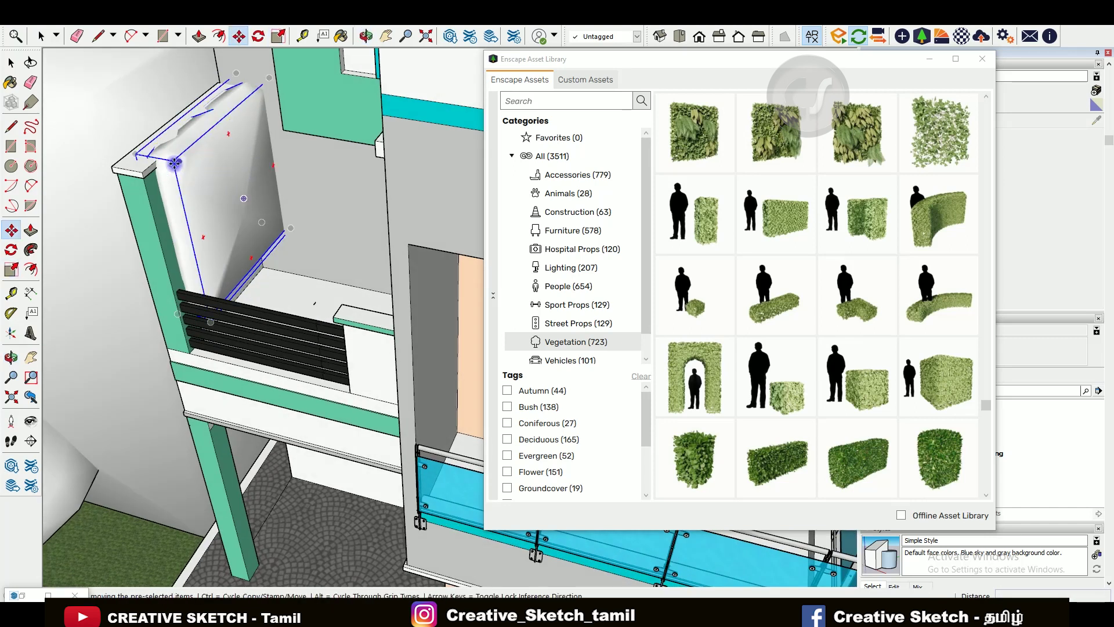
left_click(173, 161)
left_click(204, 193)
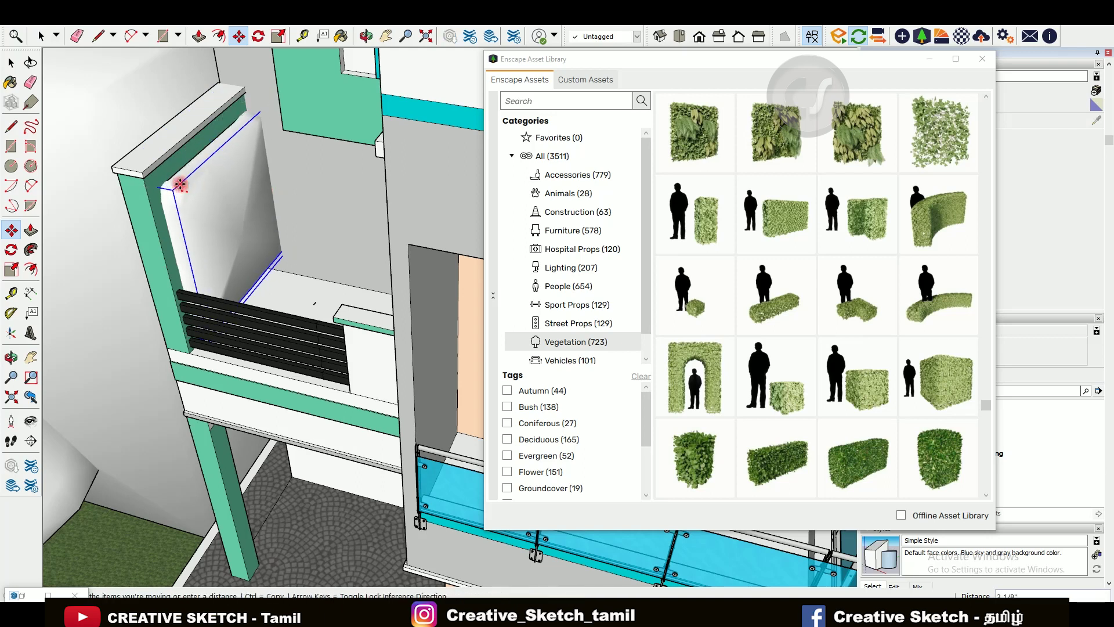
left_click(162, 186)
key("space")
left_click(530, 579)
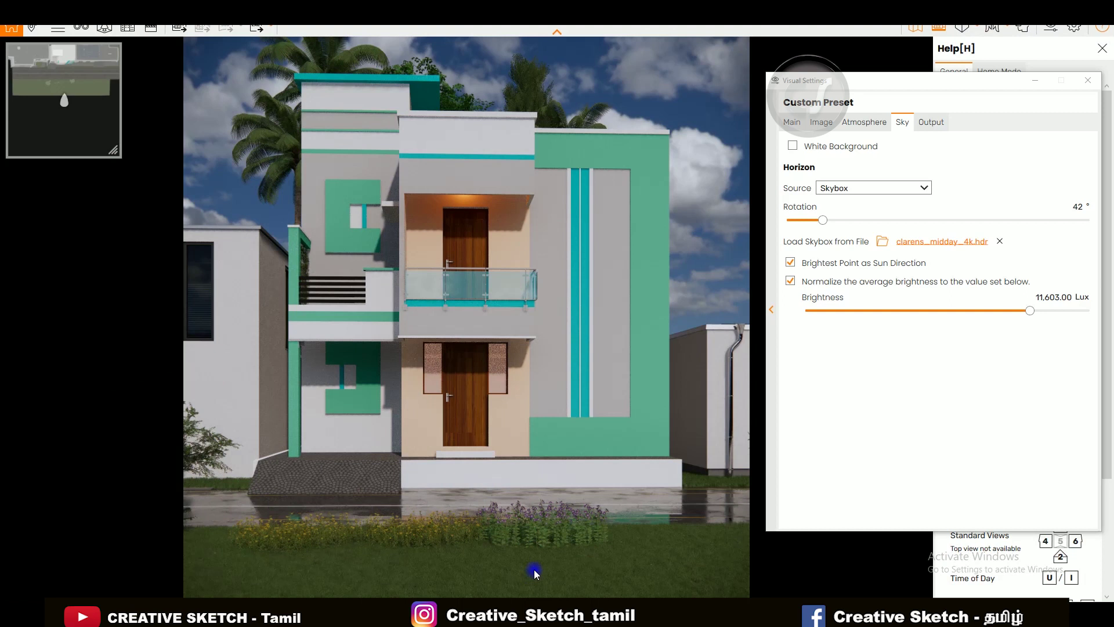
left_click(257, 566)
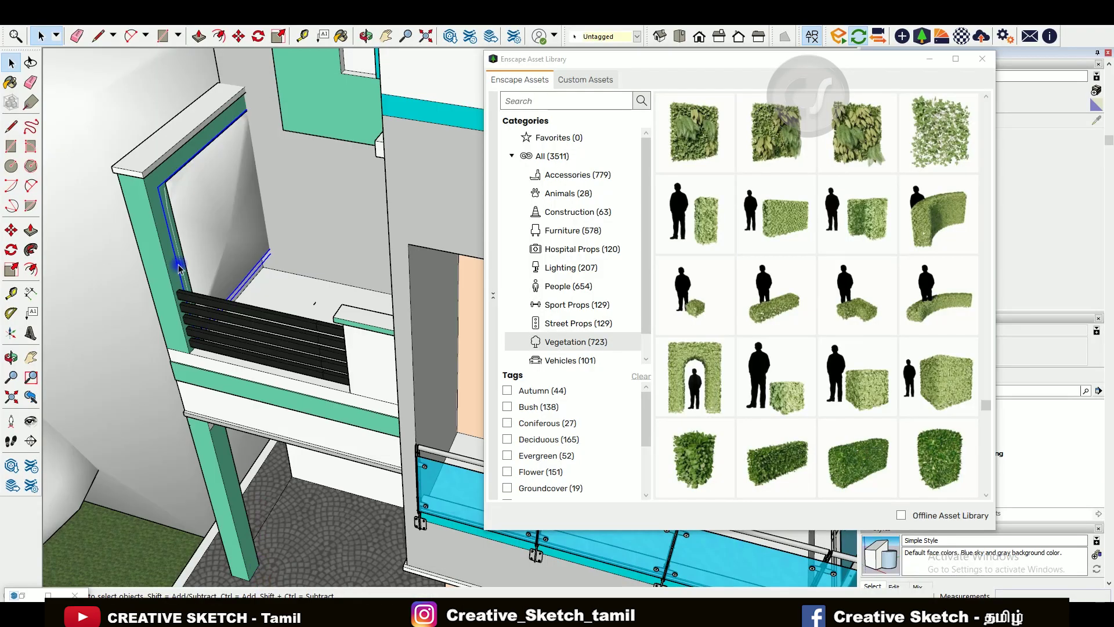
- Place a potted plant from the Enscape library beside the front door
key("space")
scroll(198, 234, "down", 5)
scroll(755, 348, "down", 3)
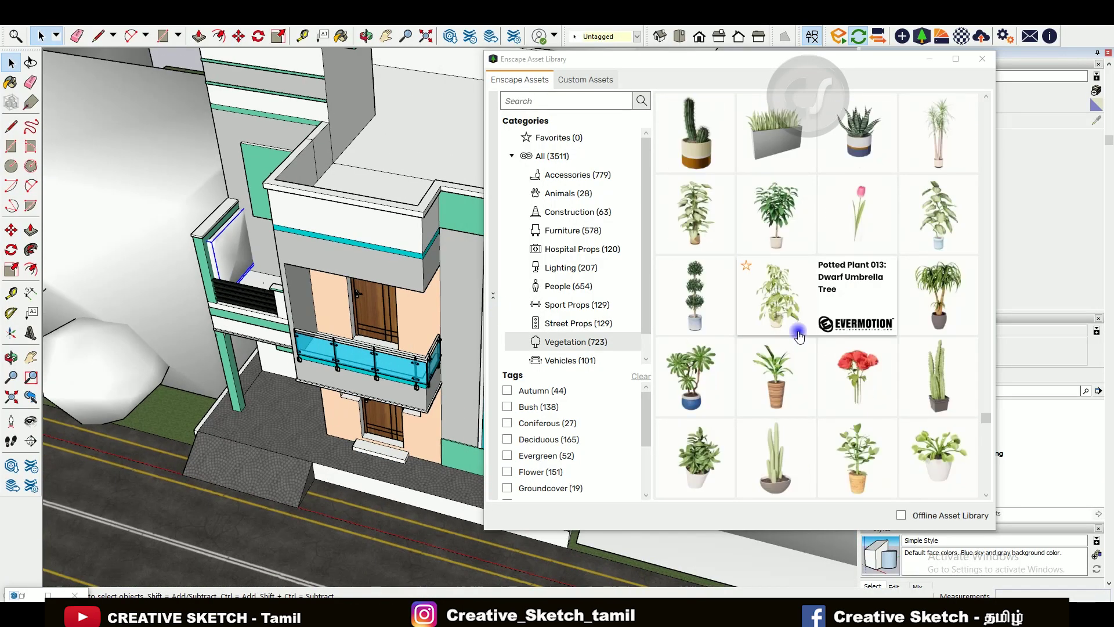
left_click(776, 296)
scroll(319, 452, "up", 5)
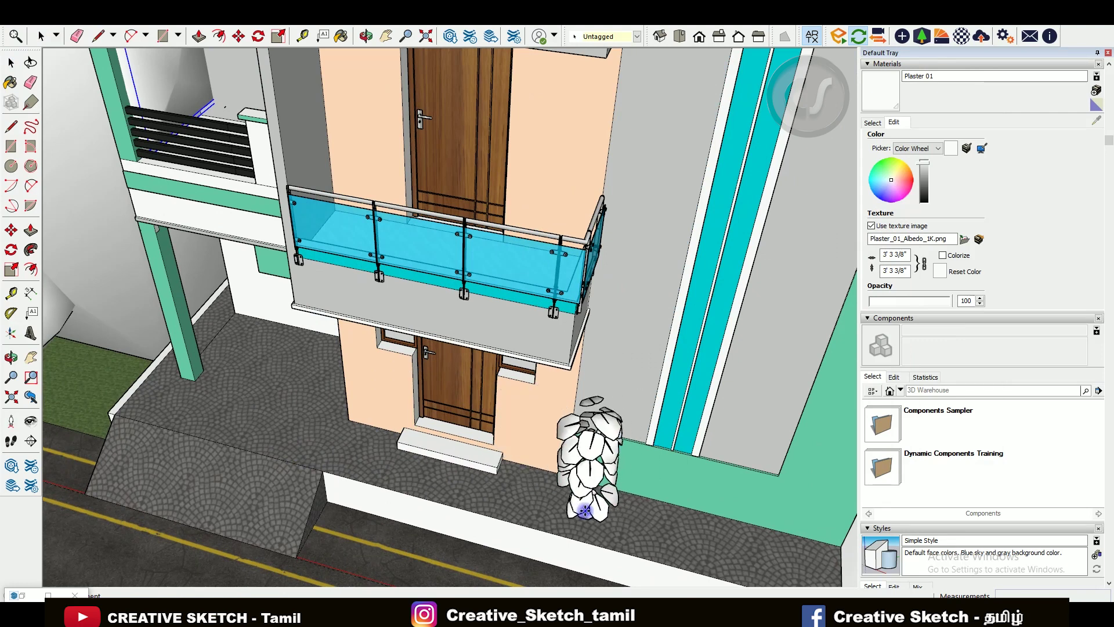
left_click(505, 499)
- Choose a second potted plant from the Enscape asset library for the left pillar
scroll(504, 499, "down", 5)
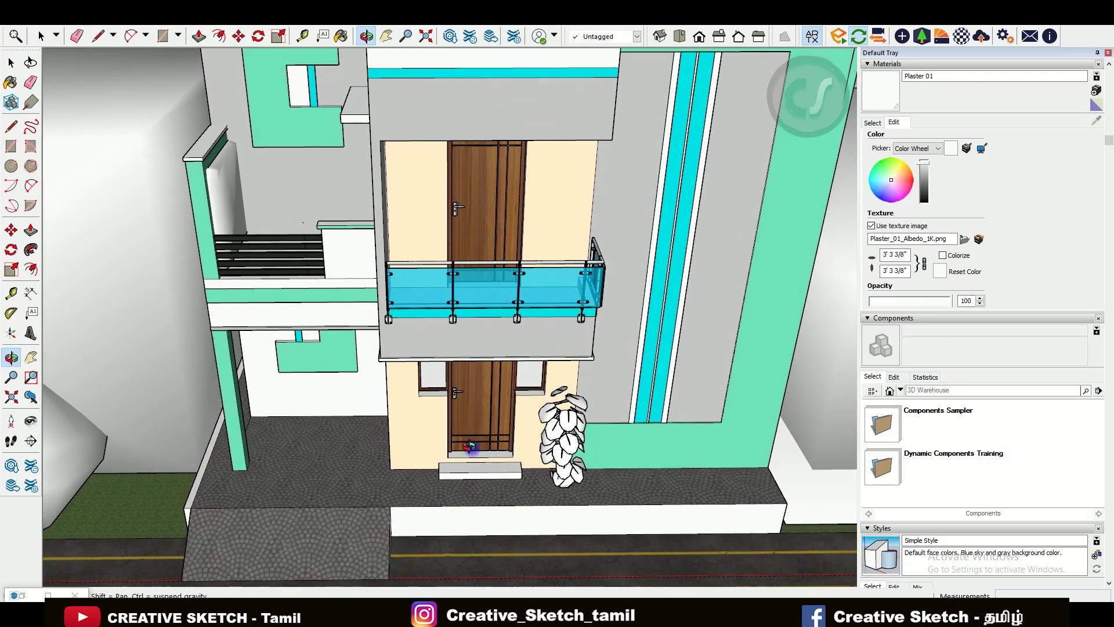
left_click(922, 36)
left_click(909, 318)
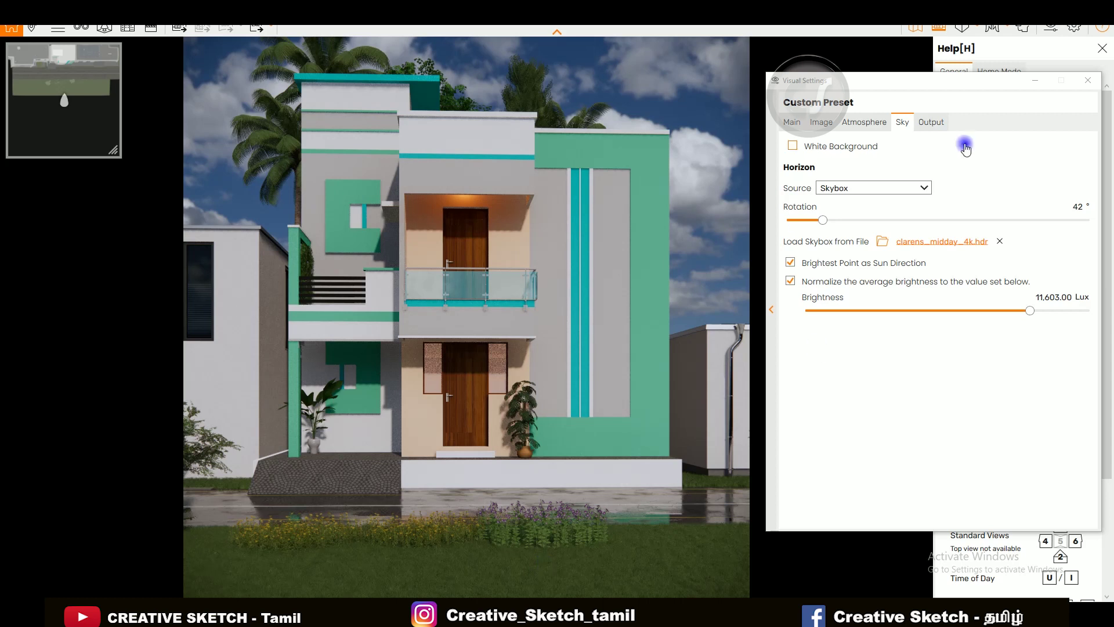
left_click(1031, 90)
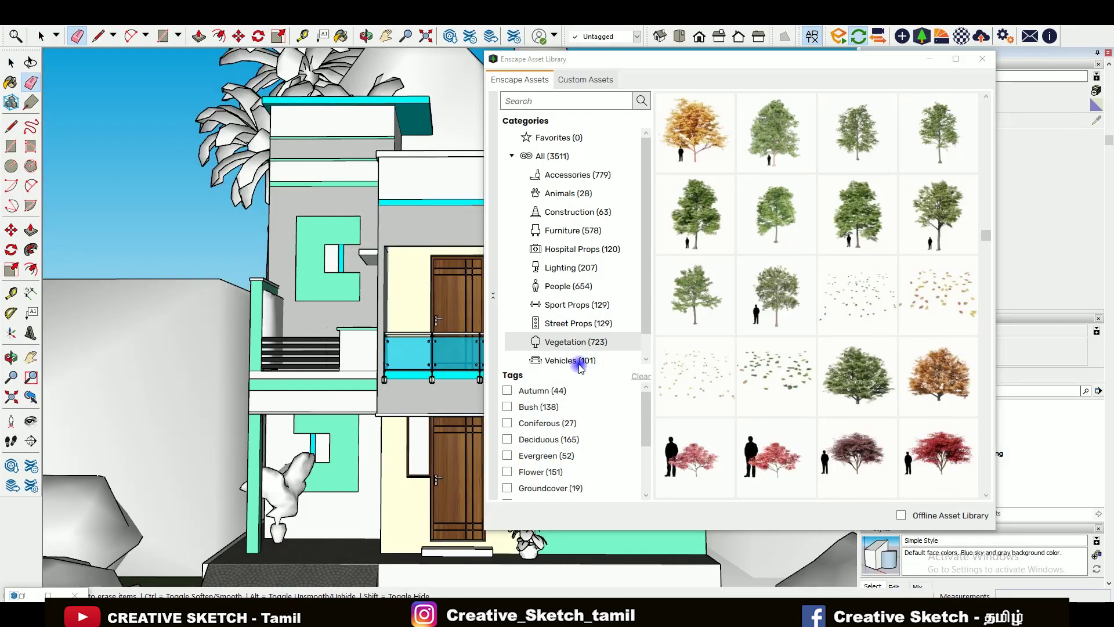
left_click(568, 361)
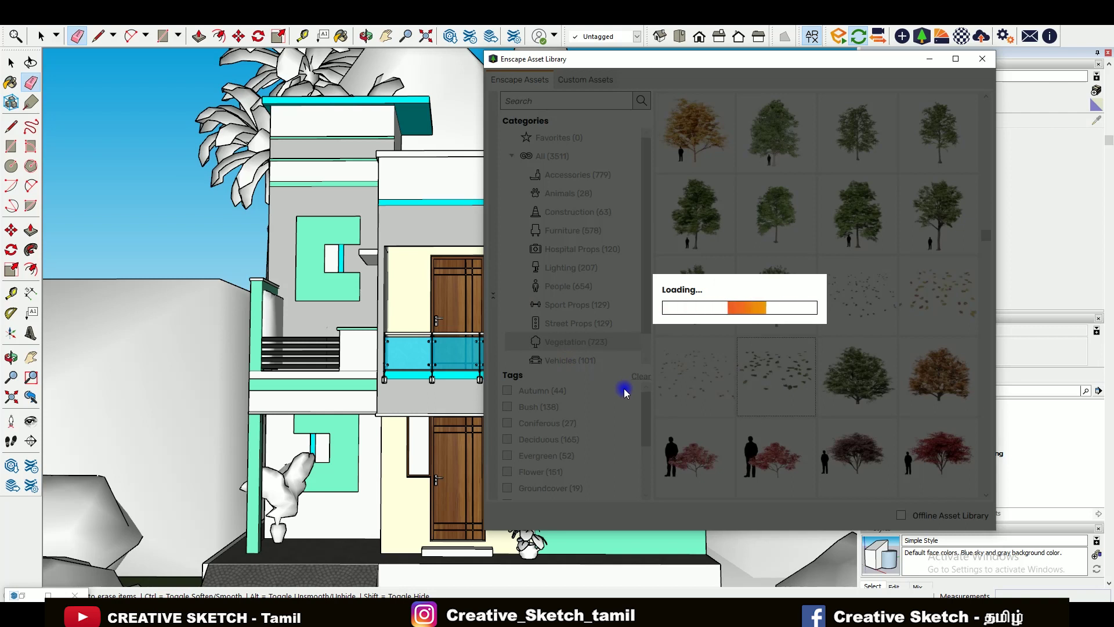
scroll(630, 540, "down", 5)
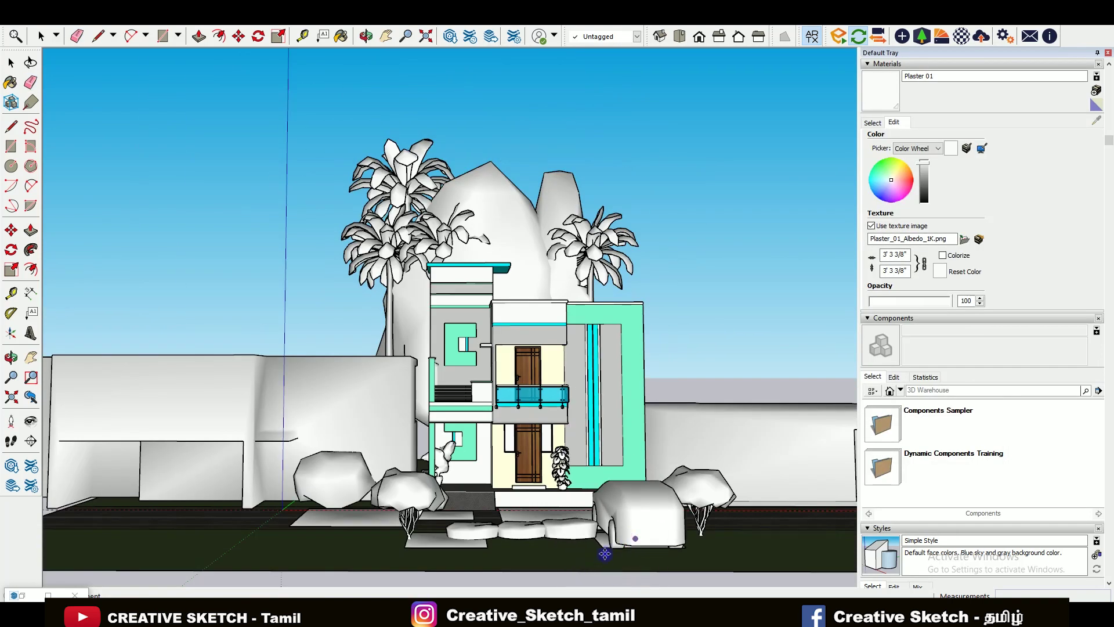